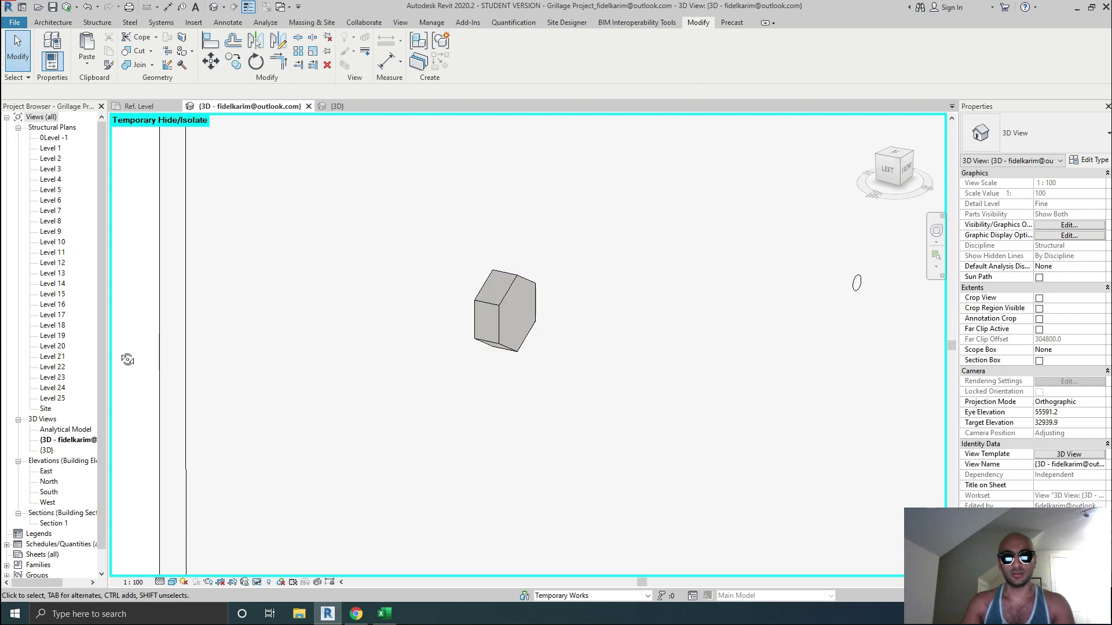
# Examine the M45 bolt and nut on both sides of the beam web.
pyautogui.moveTo(116, 353); pyautogui.dragTo(153, 353)
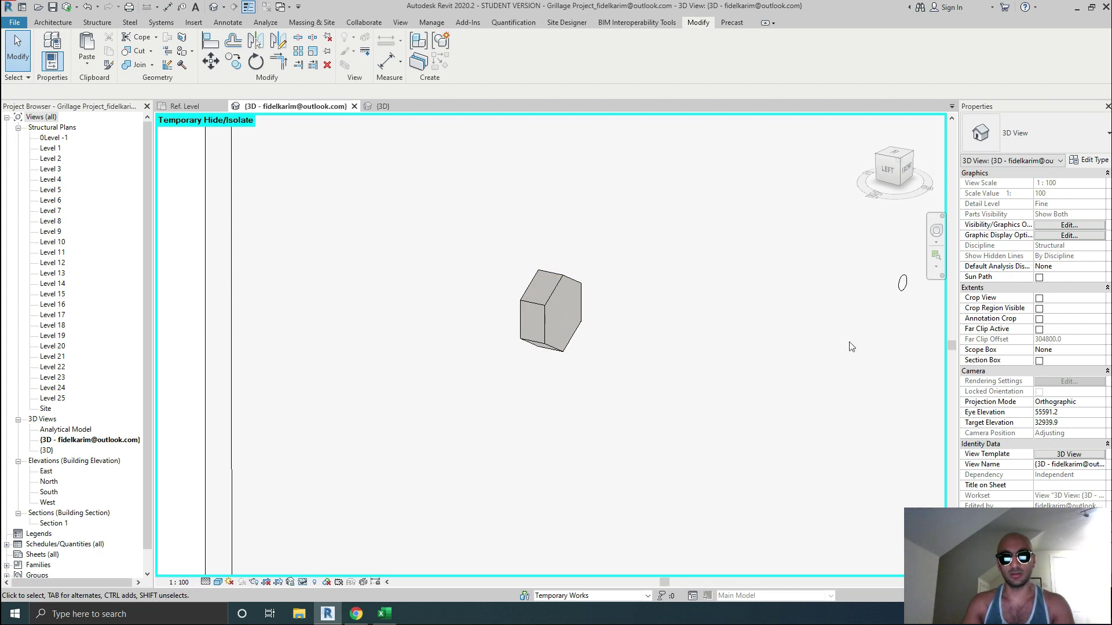
pyautogui.moveTo(956, 368); pyautogui.dragTo(944, 368)
pyautogui.scroll(-2, 634, 373)
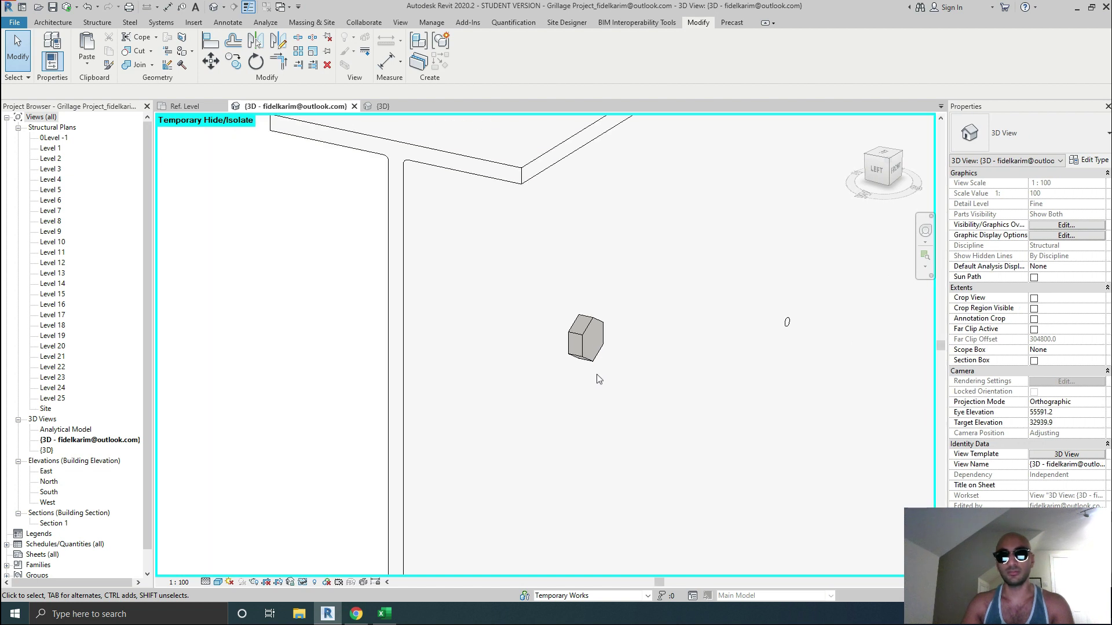
pyautogui.keyDown('shift'); pyautogui.moveTo(584, 377); pyautogui.dragTo(603, 331, button='middle'); pyautogui.keyUp('shift')
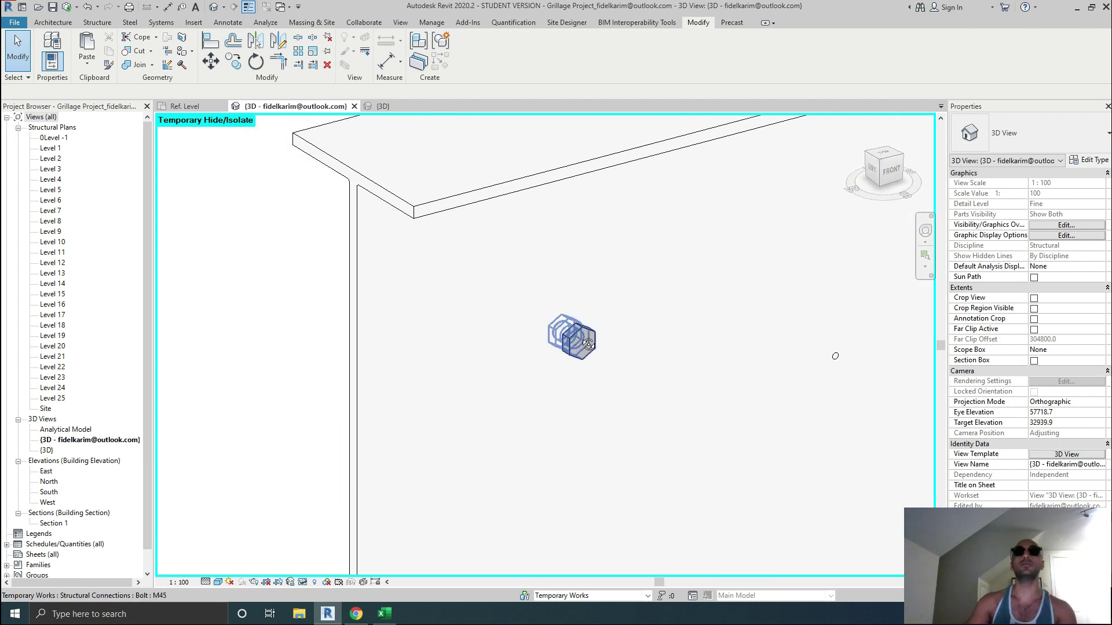
pyautogui.click(579, 342)
pyautogui.click(428, 468)
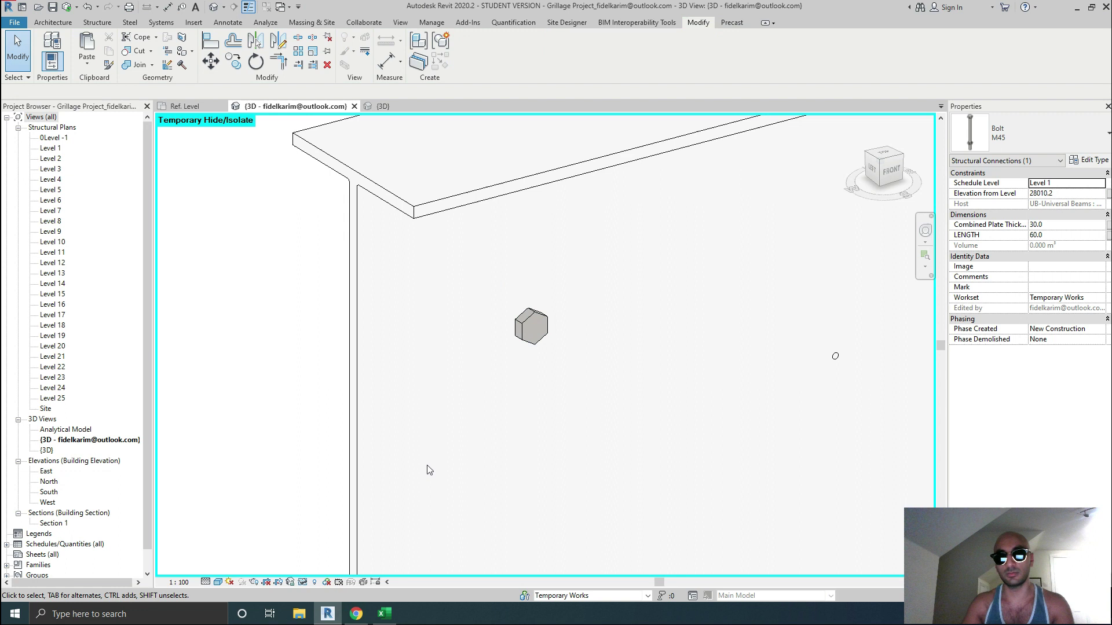
pyautogui.keyDown('shift'); pyautogui.moveTo(389, 396); pyautogui.dragTo(495, 443, button='middle'); pyautogui.keyUp('shift')
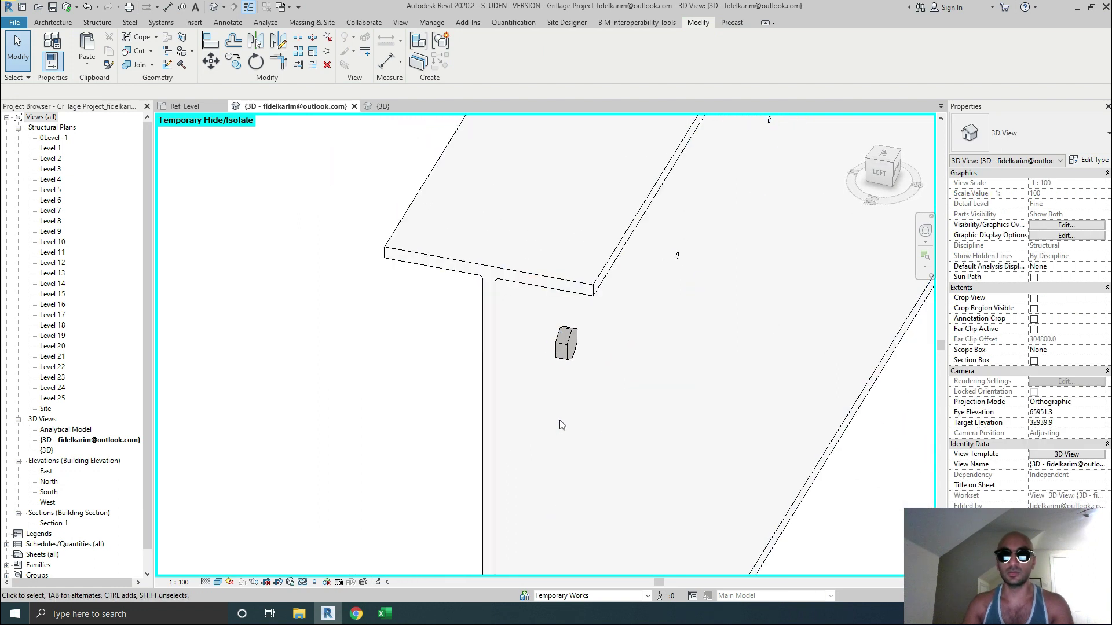
pyautogui.keyDown('shift'); pyautogui.moveTo(527, 479); pyautogui.dragTo(639, 443, button='middle'); pyautogui.keyUp('shift')
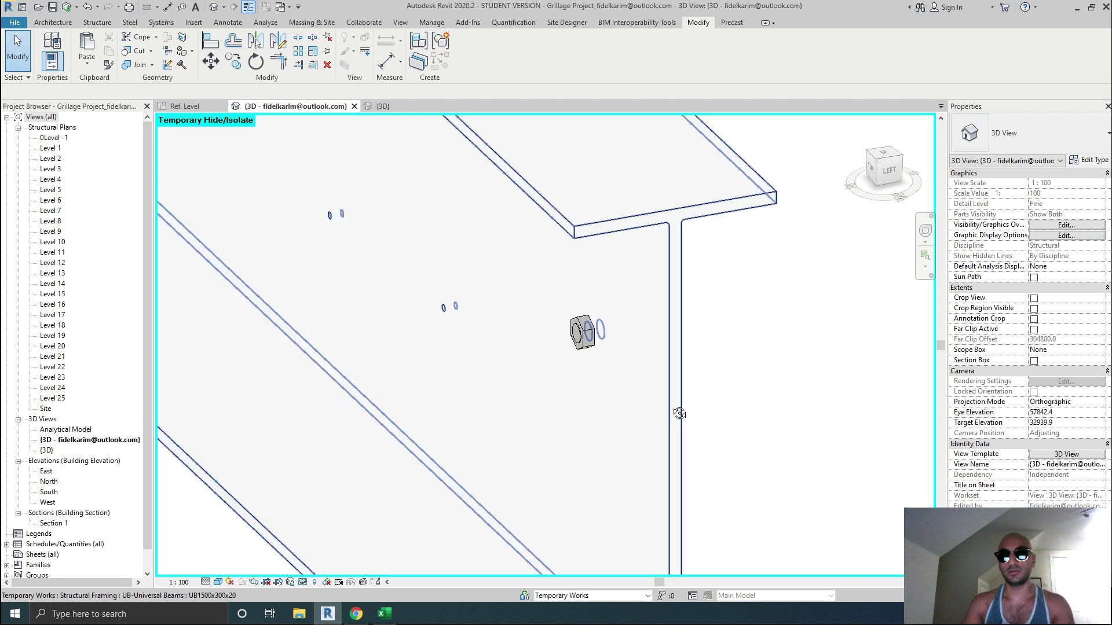
pyautogui.keyDown('shift'); pyautogui.moveTo(600, 334); pyautogui.dragTo(586, 352, button='middle'); pyautogui.keyUp('shift')
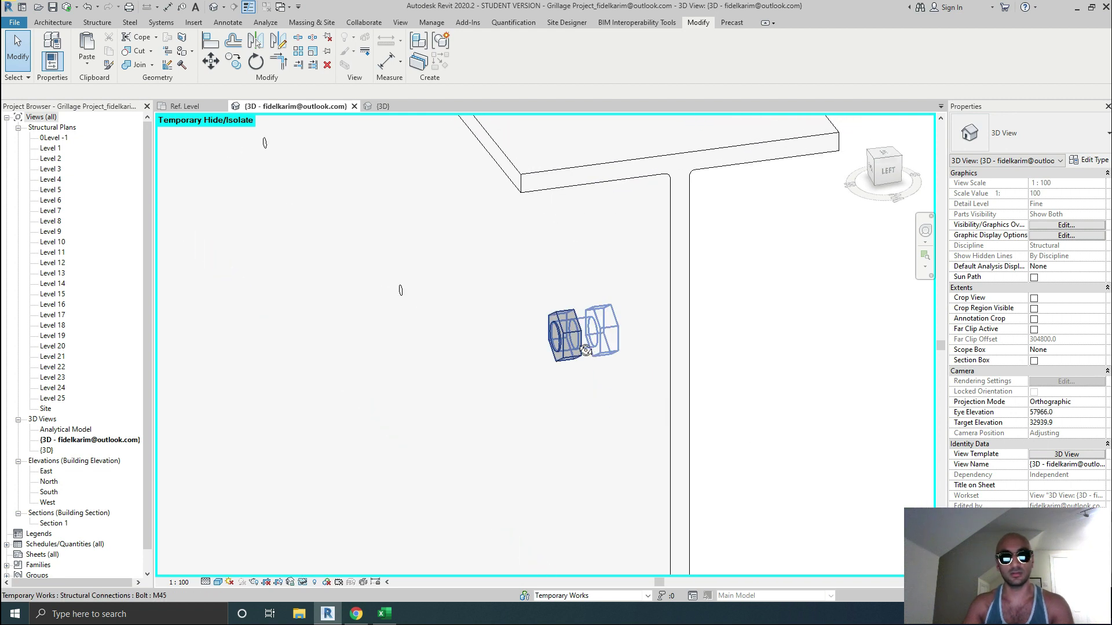
pyautogui.keyDown('shift'); pyautogui.moveTo(625, 371); pyautogui.dragTo(532, 381, button='middle'); pyautogui.keyUp('shift')
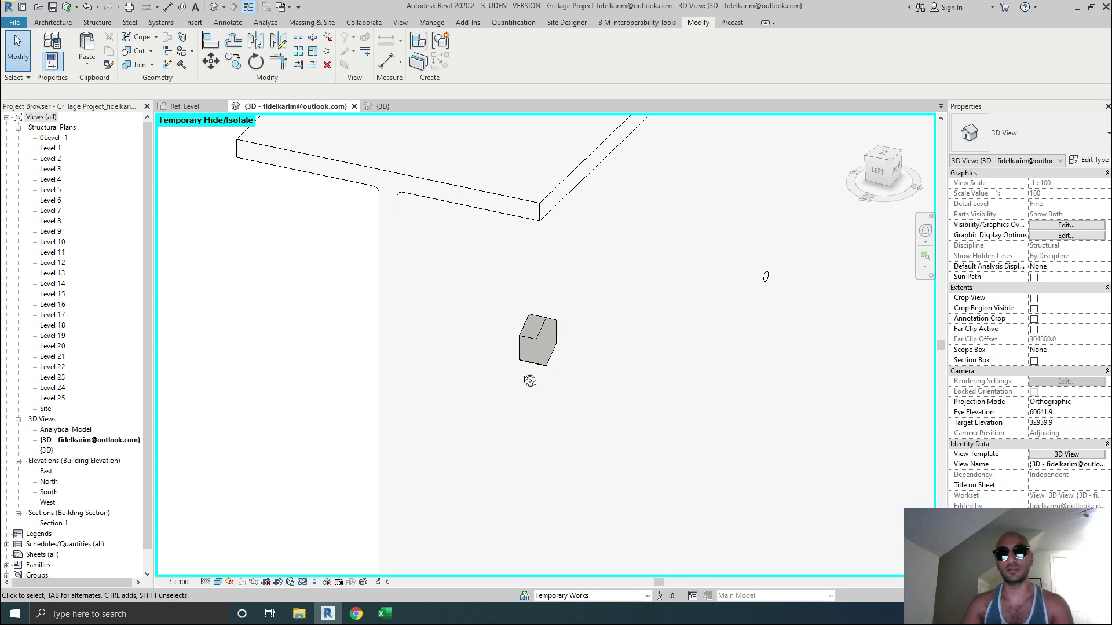
pyautogui.keyDown('shift'); pyautogui.moveTo(566, 370); pyautogui.dragTo(534, 426, button='middle'); pyautogui.keyUp('shift')
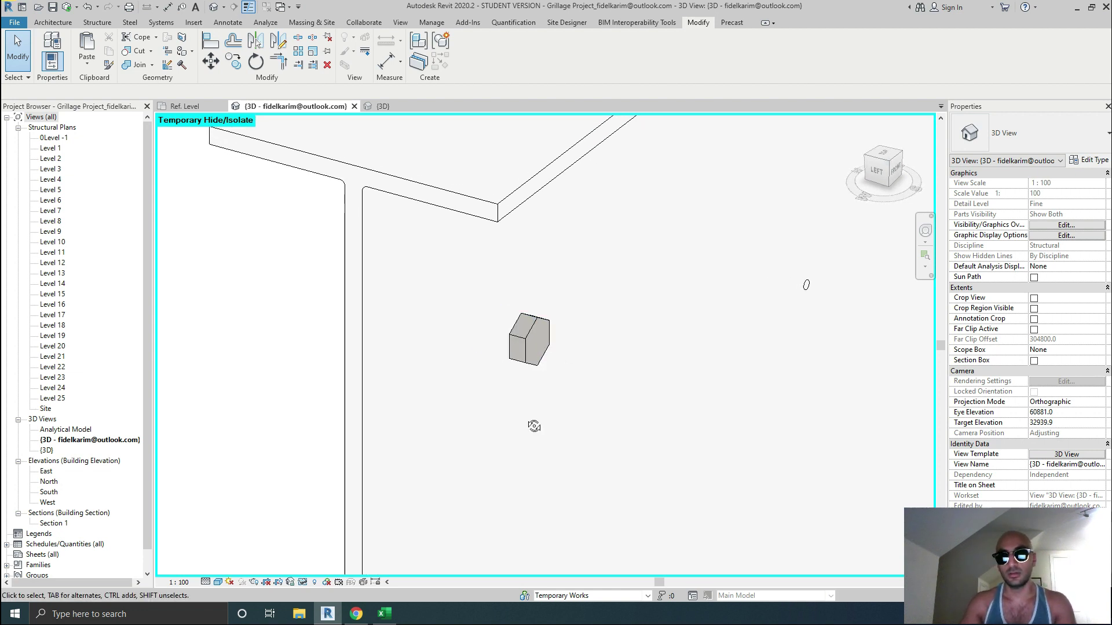
# Change the type of the bolt on the beam web to M42.
pyautogui.click(538, 343)
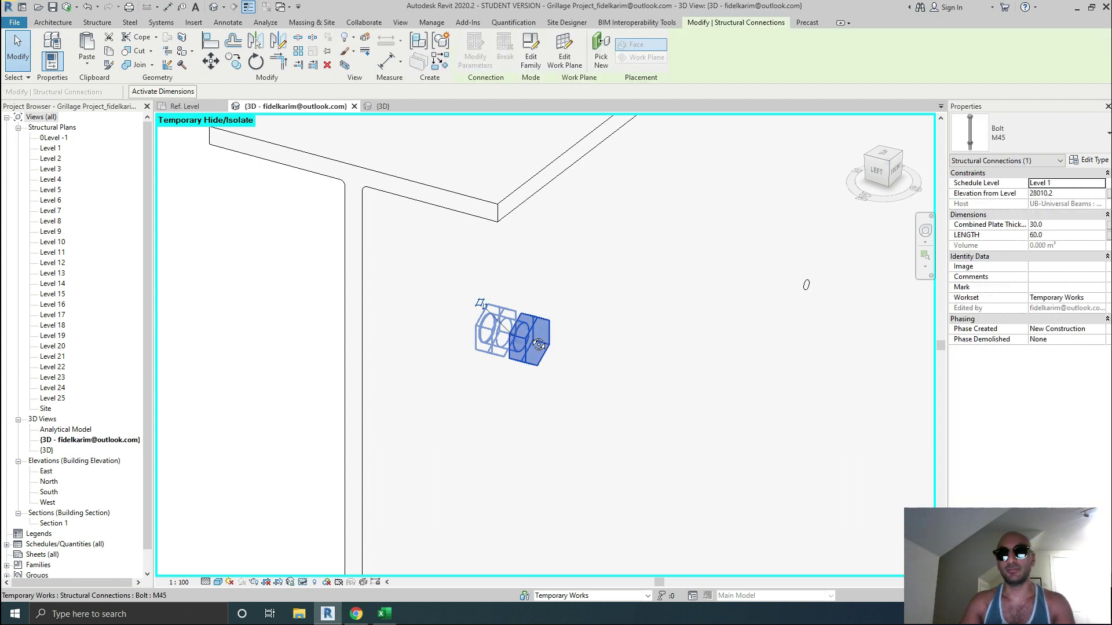
pyautogui.keyDown('shift'); pyautogui.moveTo(538, 344); pyautogui.dragTo(578, 415, button='middle'); pyautogui.keyUp('shift')
pyautogui.keyDown('shift'); pyautogui.moveTo(507, 420); pyautogui.dragTo(519, 406, button='middle'); pyautogui.keyUp('shift')
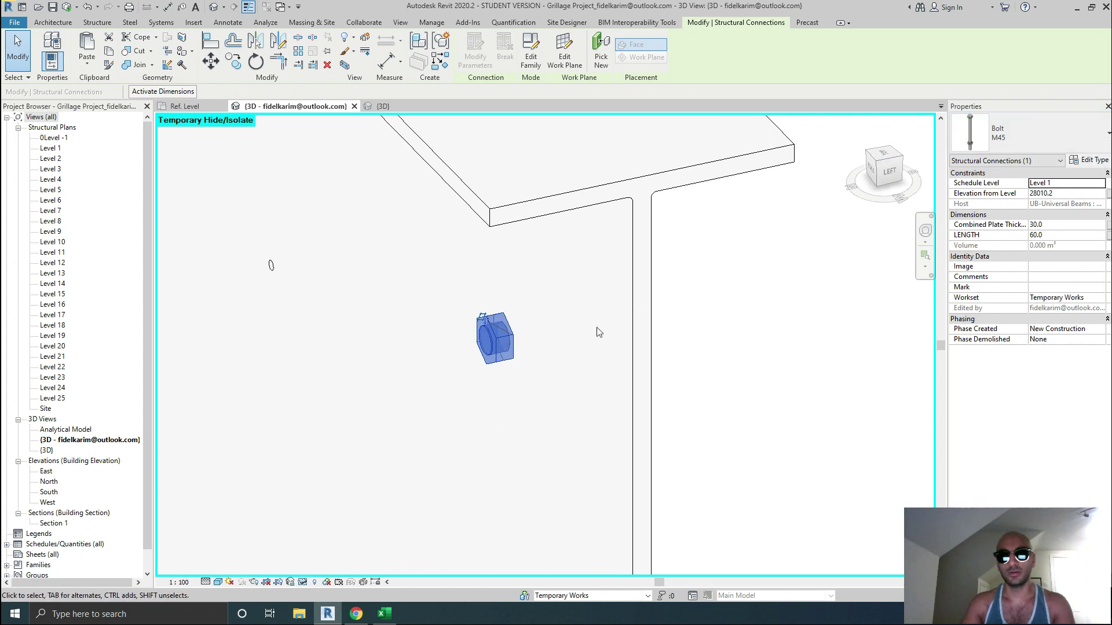
pyautogui.click(1061, 130)
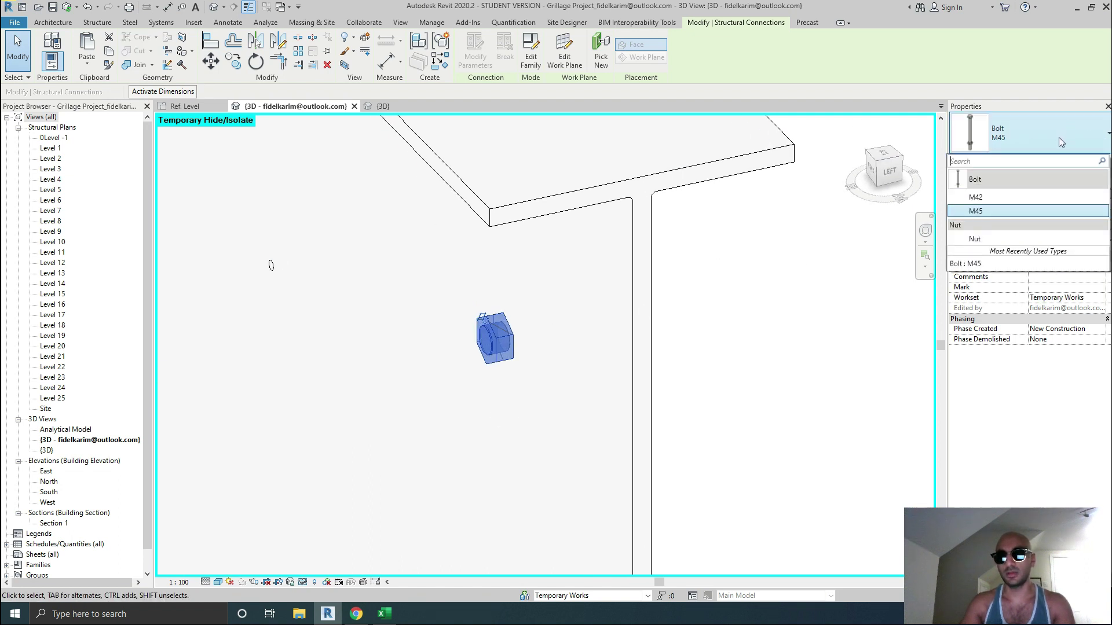
pyautogui.click(1030, 198)
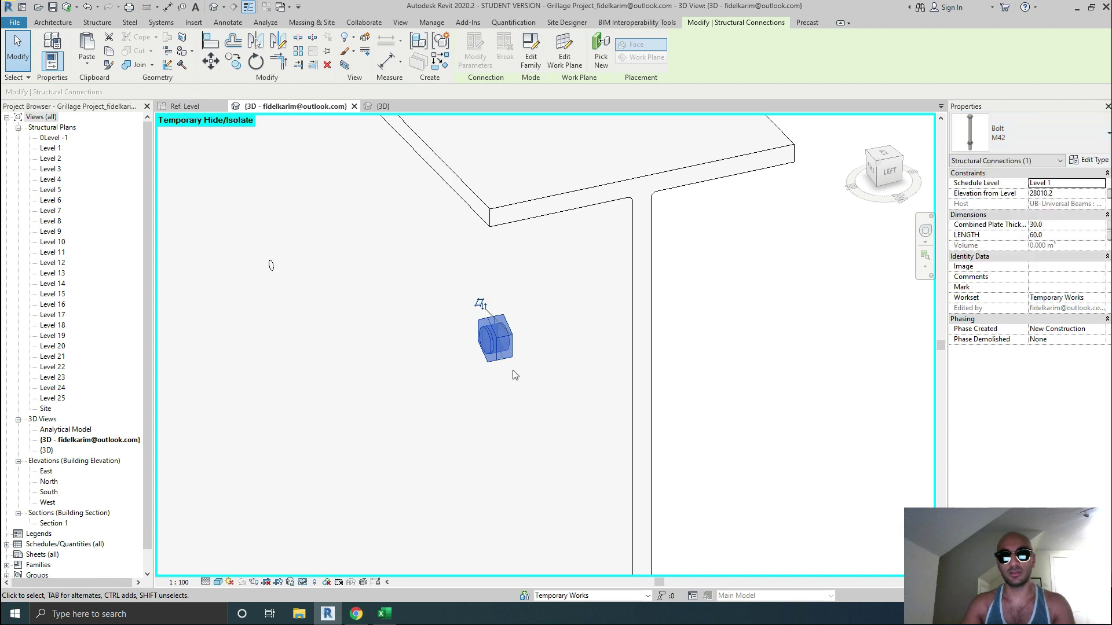
# Set the selected bolt's length to 100.
pyautogui.scroll(2, 534, 382)
pyautogui.click(1064, 226)
pyautogui.click(1091, 230)
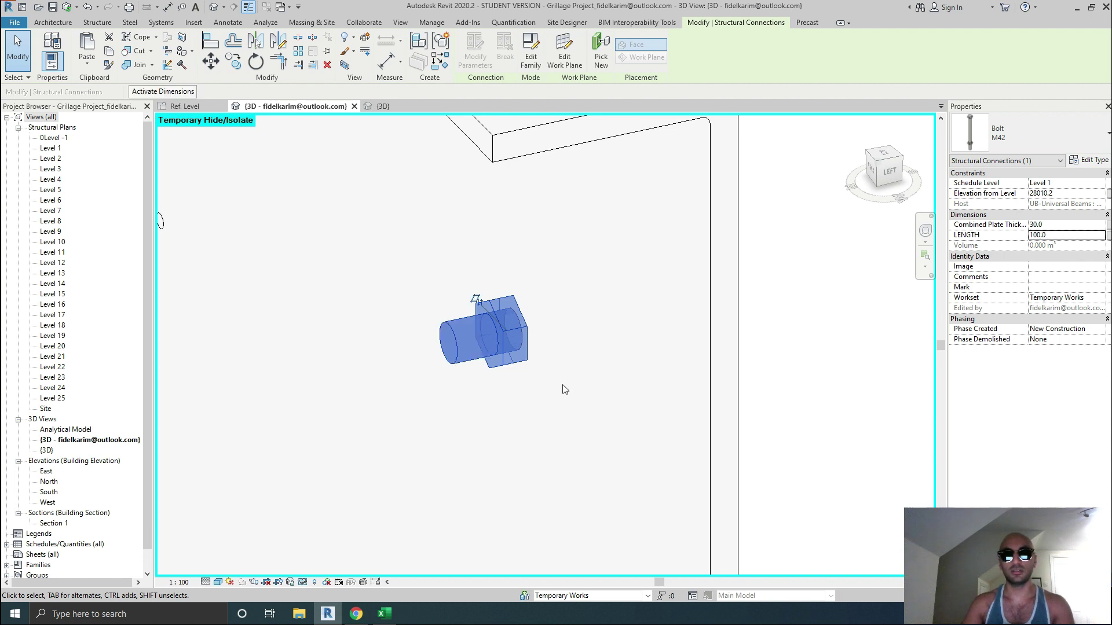
# Set the selected bolt's combined plate thickness to 40 and check the nut's position on both sides of the web.
pyautogui.click(1076, 227)
pyautogui.keyDown('shift'); pyautogui.moveTo(490, 325); pyautogui.dragTo(476, 324, button='middle'); pyautogui.keyUp('shift')
pyautogui.scroll(1, 491, 325)
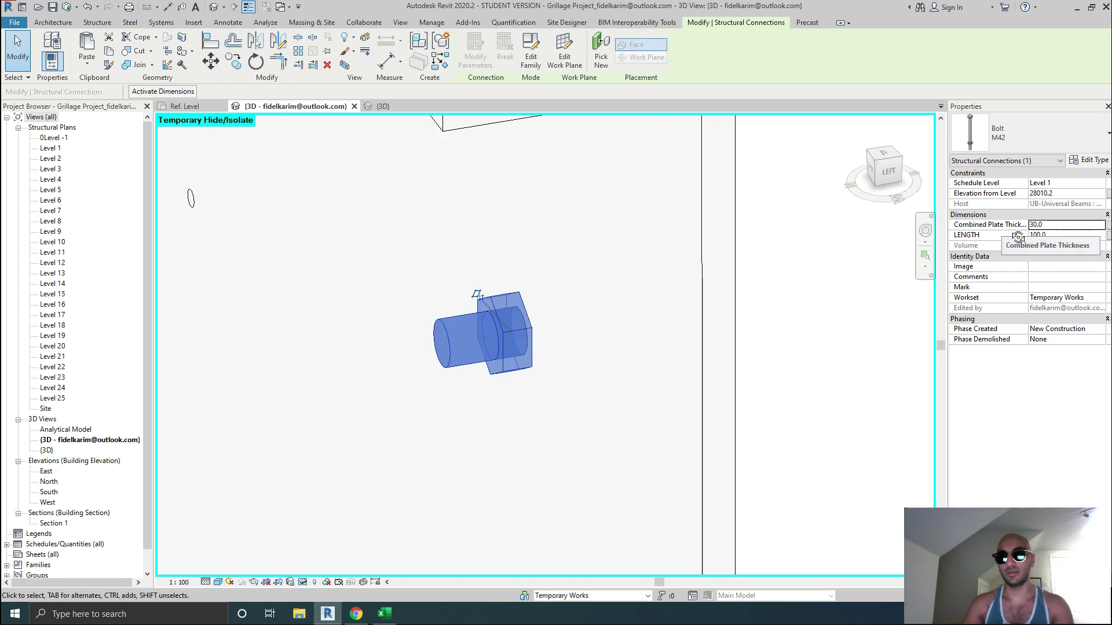
pyautogui.moveTo(538, 342)
pyautogui.keyDown('shift'); pyautogui.mouseDown(button='middle')
pyautogui.moveTo(510, 341)
pyautogui.moveTo(532, 339)
pyautogui.mouseUp(button='middle'); pyautogui.keyUp('shift')
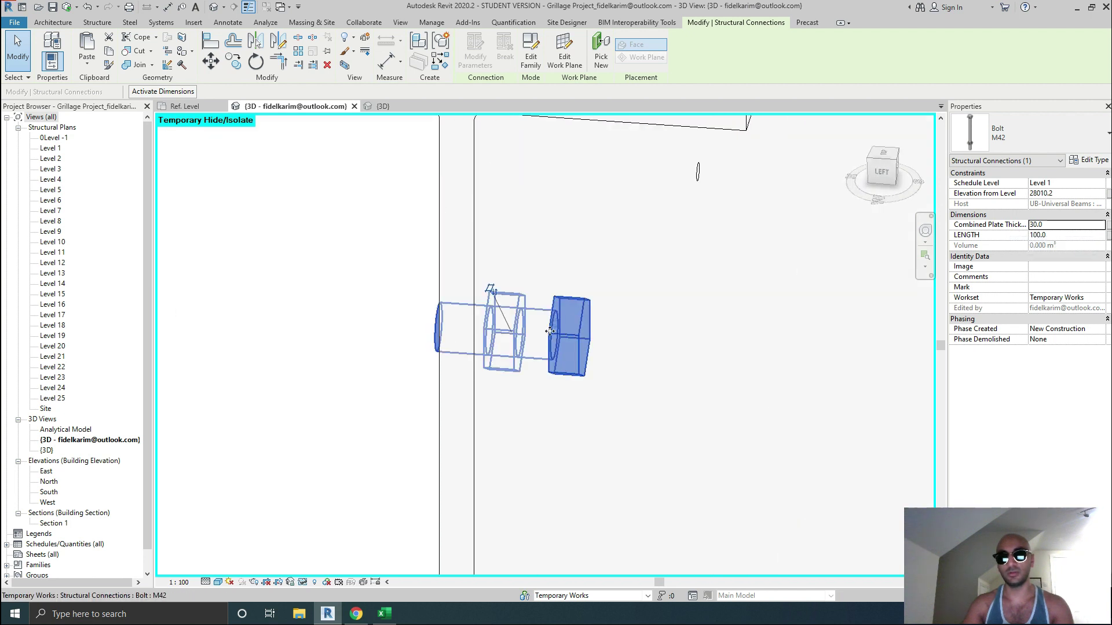
pyautogui.keyDown('shift'); pyautogui.moveTo(499, 334); pyautogui.dragTo(556, 348, button='middle'); pyautogui.keyUp('shift')
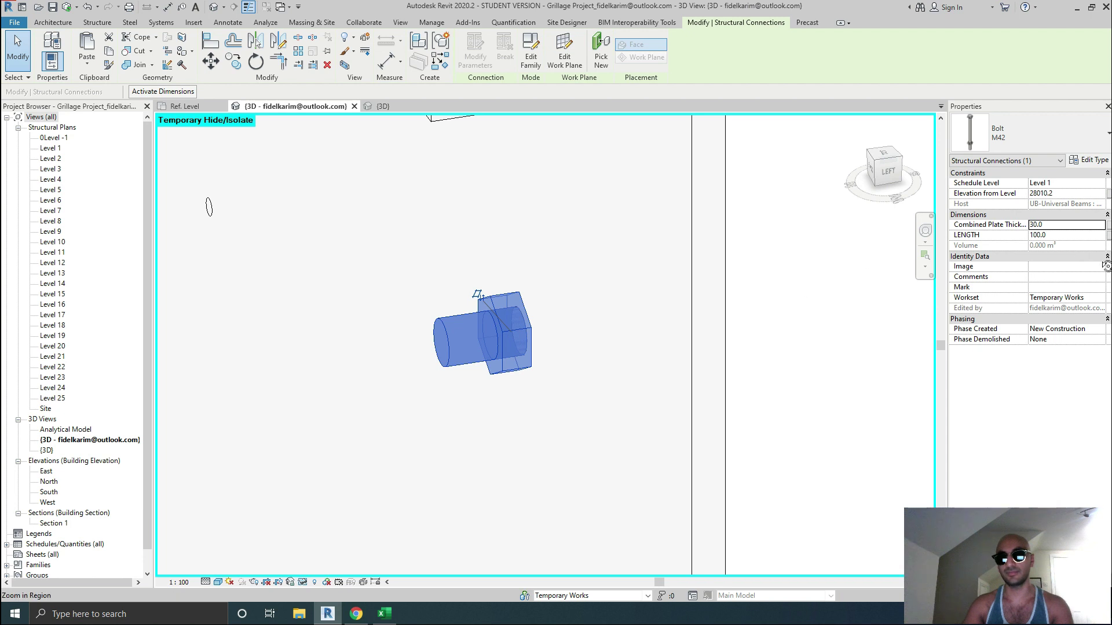
pyautogui.keyDown('shift'); pyautogui.moveTo(607, 346); pyautogui.dragTo(581, 347, button='middle'); pyautogui.keyUp('shift')
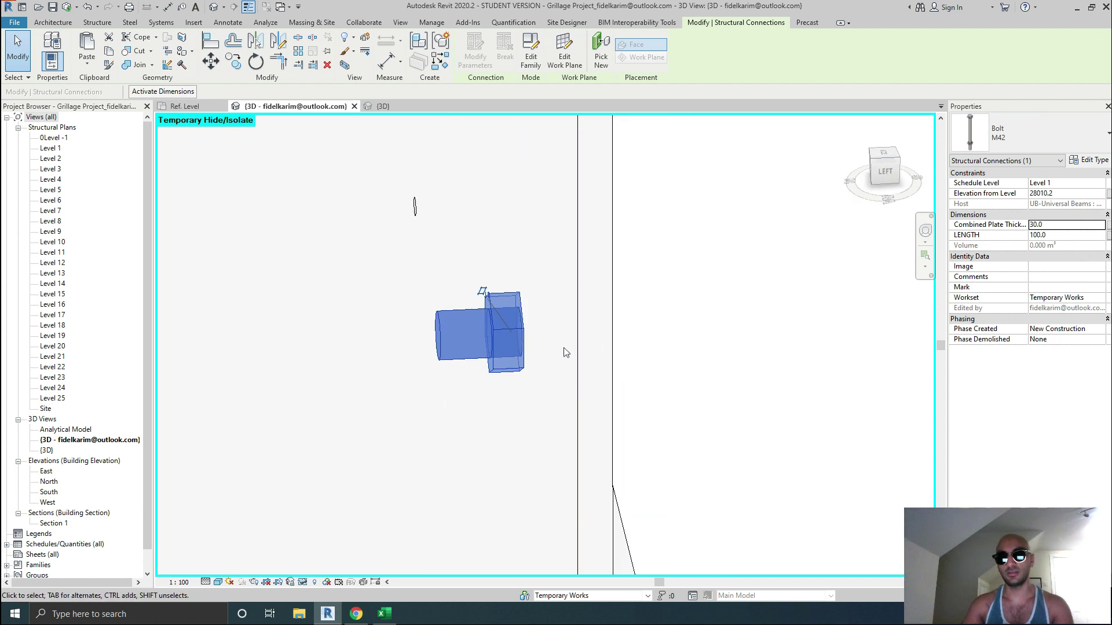
pyautogui.moveTo(604, 373)
pyautogui.keyDown('shift'); pyautogui.mouseDown(button='middle')
pyautogui.moveTo(592, 376)
pyautogui.moveTo(610, 390)
pyautogui.mouseUp(button='middle'); pyautogui.keyUp('shift')
pyautogui.moveTo(589, 310)
pyautogui.keyDown('shift'); pyautogui.mouseDown(button='middle')
pyautogui.moveTo(572, 317)
pyautogui.moveTo(591, 314)
pyautogui.mouseUp(button='middle'); pyautogui.keyUp('shift')
pyautogui.doubleClick(1072, 230)
pyautogui.write('40')
pyautogui.keyDown('shift'); pyautogui.moveTo(485, 387); pyautogui.dragTo(547, 308, button='middle'); pyautogui.keyUp('shift')
pyautogui.keyDown('shift'); pyautogui.moveTo(543, 369); pyautogui.dragTo(464, 382, button='middle'); pyautogui.keyUp('shift')
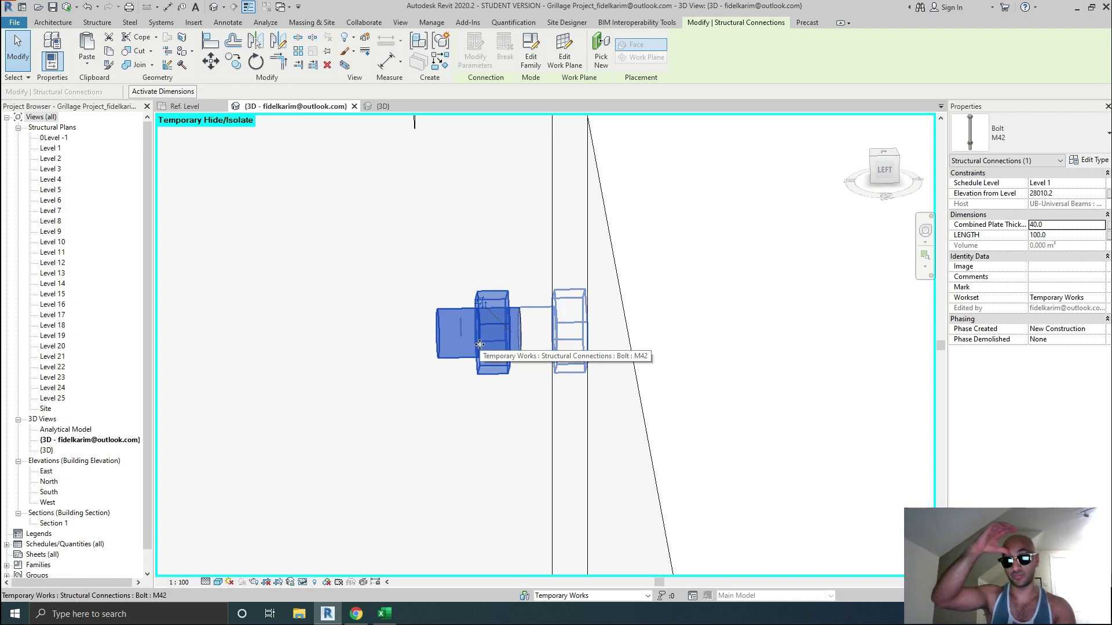
pyautogui.keyDown('shift'); pyautogui.moveTo(592, 328); pyautogui.dragTo(729, 278, button='middle'); pyautogui.keyUp('shift')
# Compare the M42 and M45 dimensions in the bolt's type properties and apply the M45 type.
pyautogui.click(1089, 160)
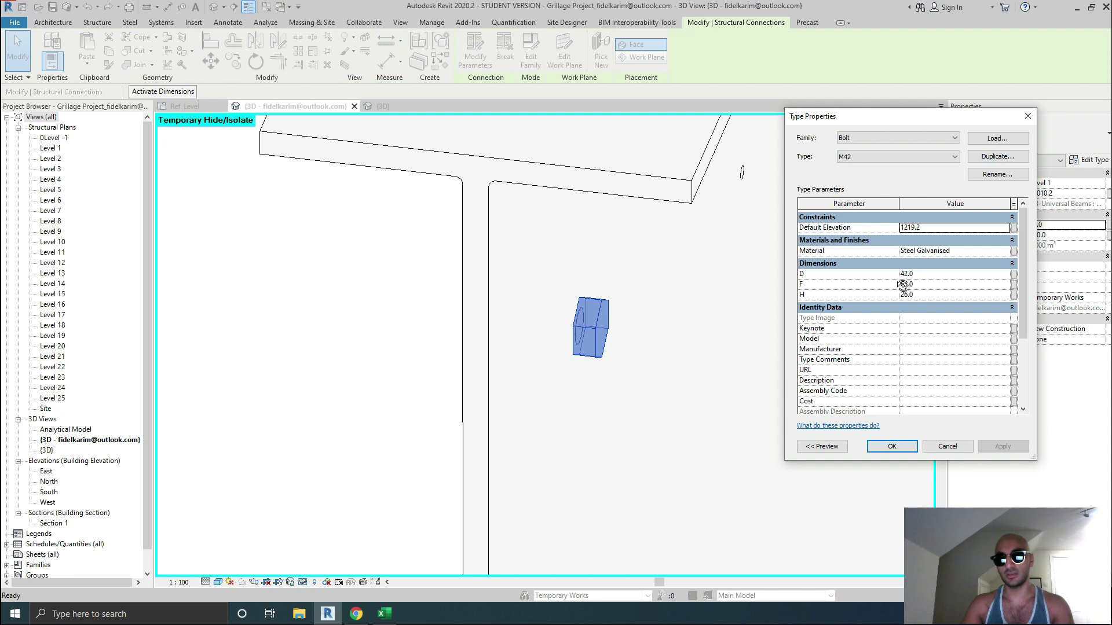
pyautogui.click(897, 160)
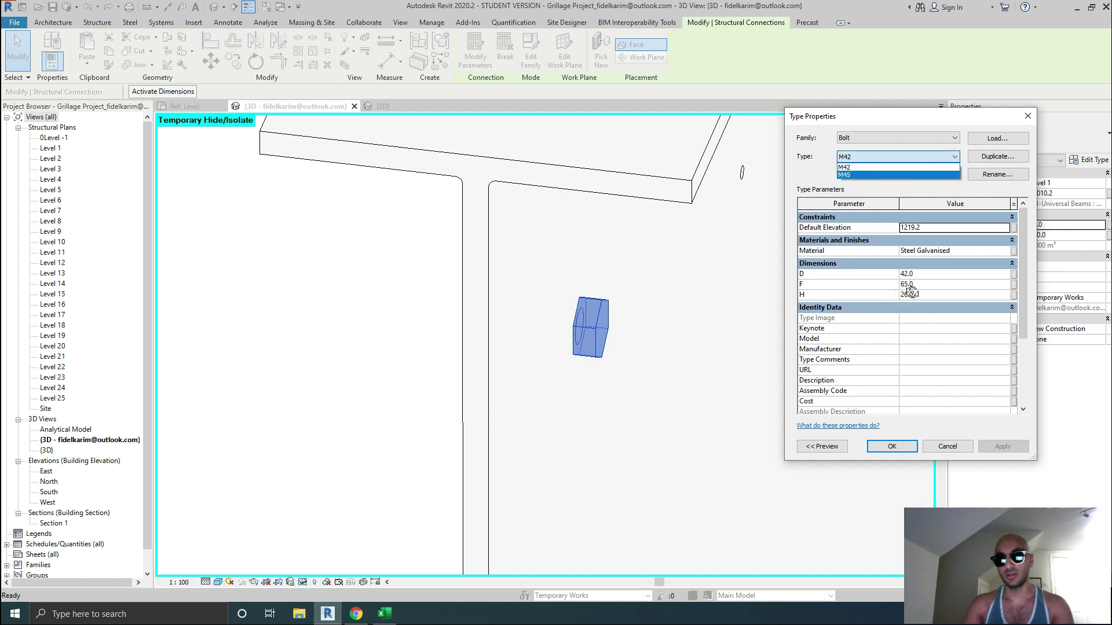
pyautogui.click(881, 169)
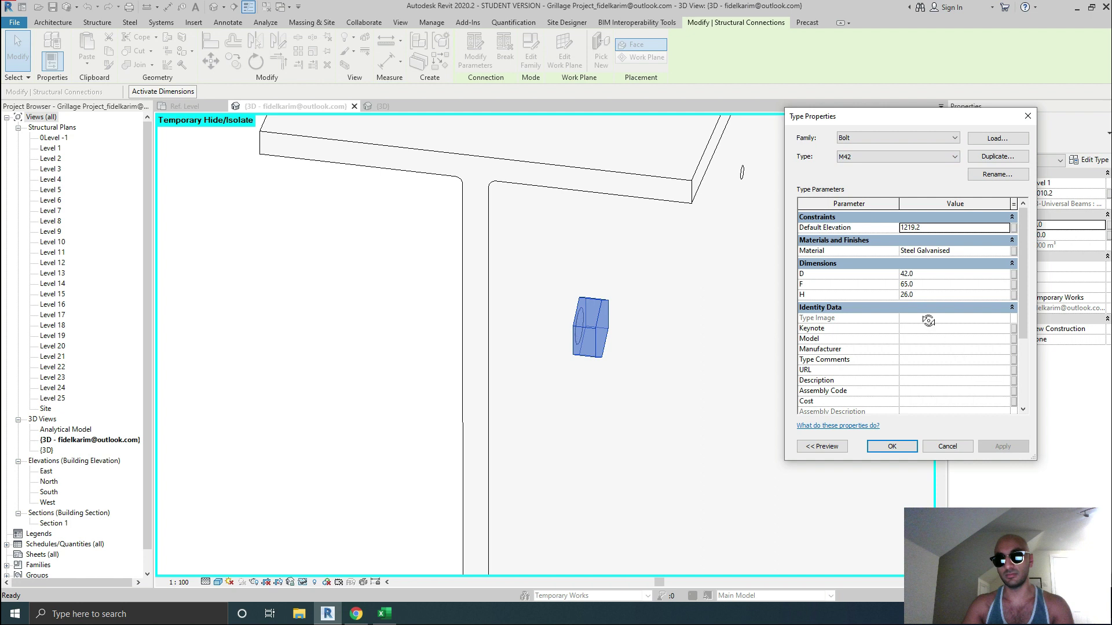
pyautogui.click(914, 157)
pyautogui.click(905, 177)
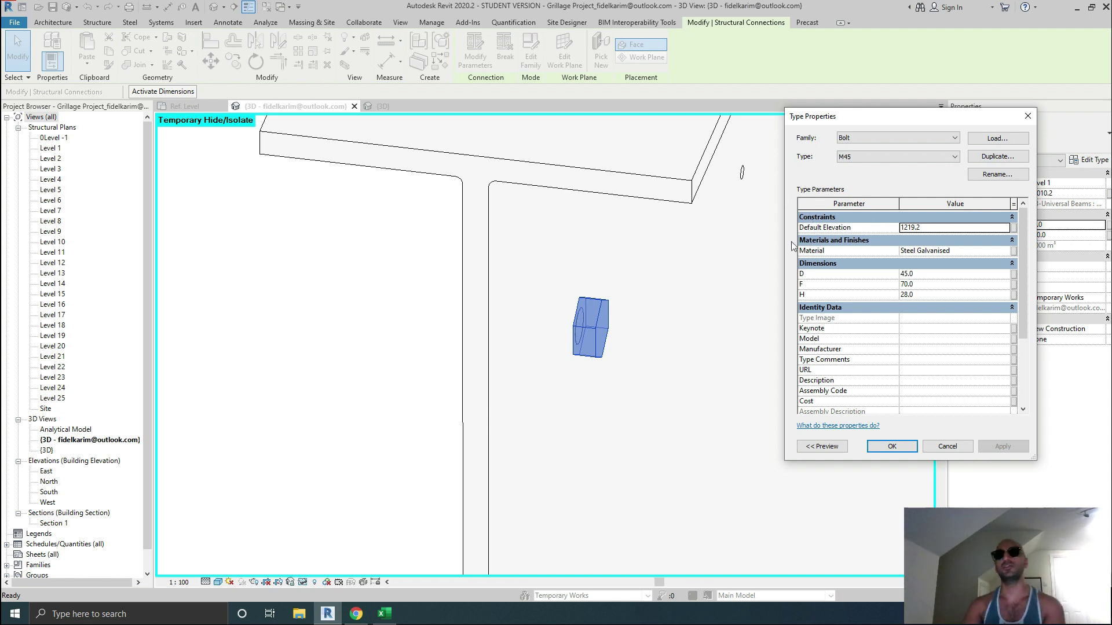
pyautogui.click(892, 446)
pyautogui.keyDown('shift'); pyautogui.moveTo(620, 464); pyautogui.dragTo(631, 463, button='middle'); pyautogui.keyUp('shift')
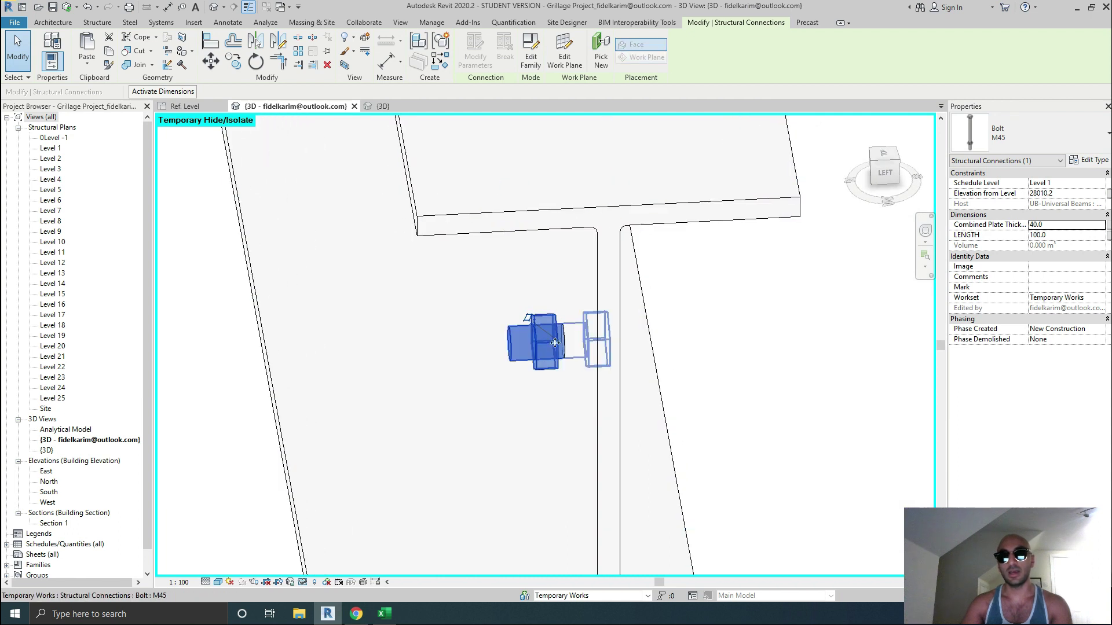
pyautogui.keyDown('shift'); pyautogui.moveTo(553, 350); pyautogui.dragTo(531, 322, button='middle'); pyautogui.keyUp('shift')
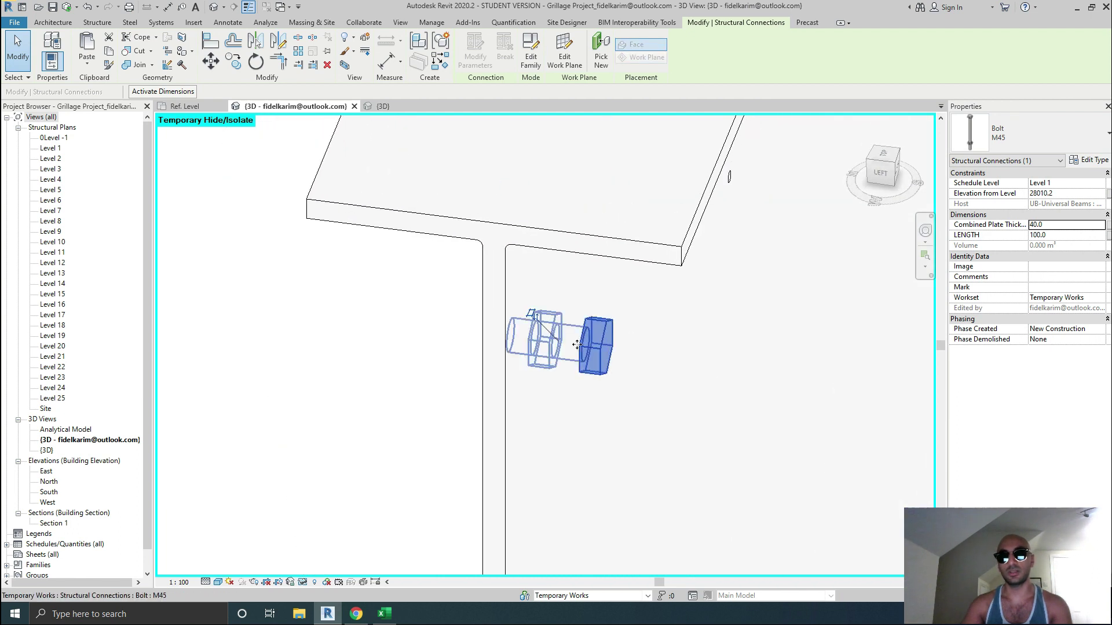
pyautogui.keyDown('shift'); pyautogui.moveTo(555, 452); pyautogui.dragTo(578, 432, button='middle'); pyautogui.keyUp('shift')
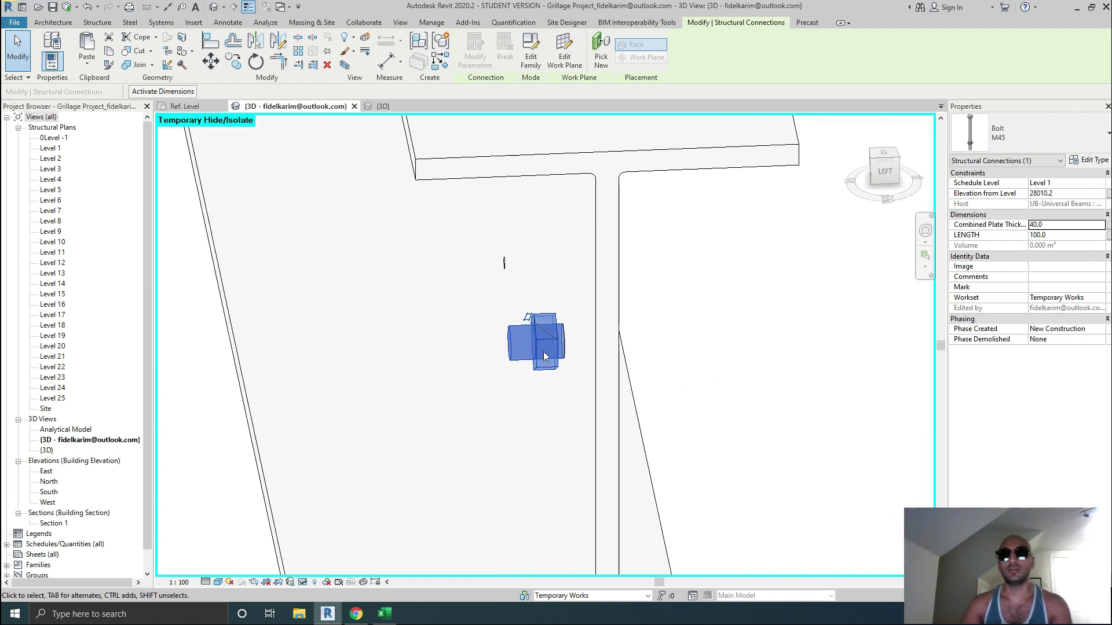
pyautogui.keyDown('shift'); pyautogui.moveTo(669, 362); pyautogui.dragTo(713, 401, button='middle'); pyautogui.keyUp('shift')
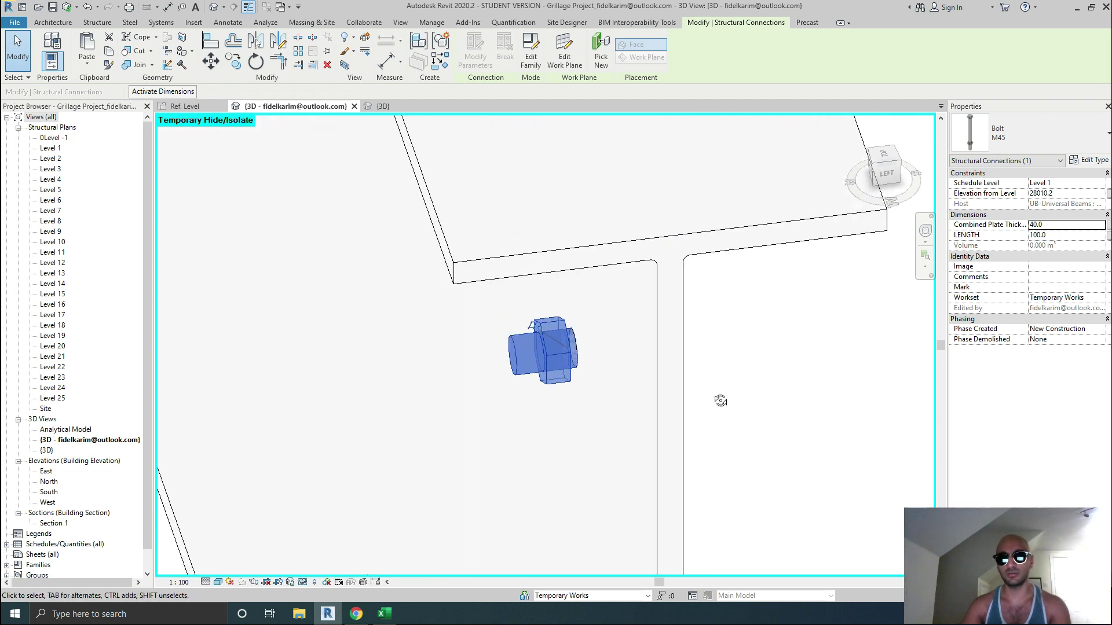
pyautogui.moveTo(811, 442)
pyautogui.keyDown('shift'); pyautogui.mouseDown(button='middle')
pyautogui.moveTo(776, 429)
pyautogui.moveTo(818, 433)
pyautogui.mouseUp(button='middle'); pyautogui.keyUp('shift')
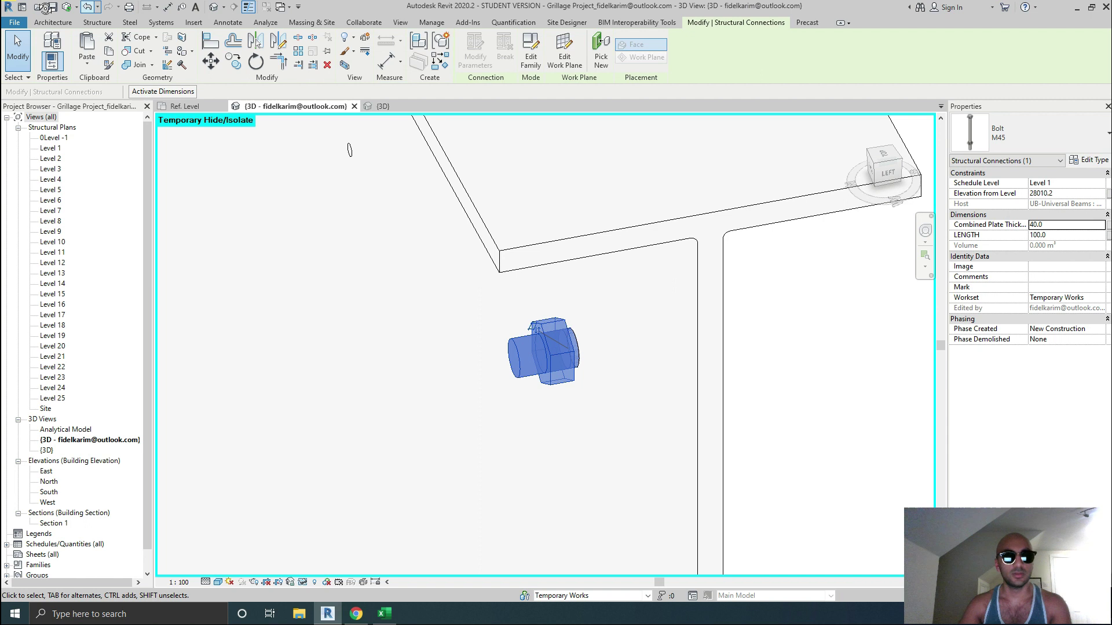
pyautogui.click(22, 24)
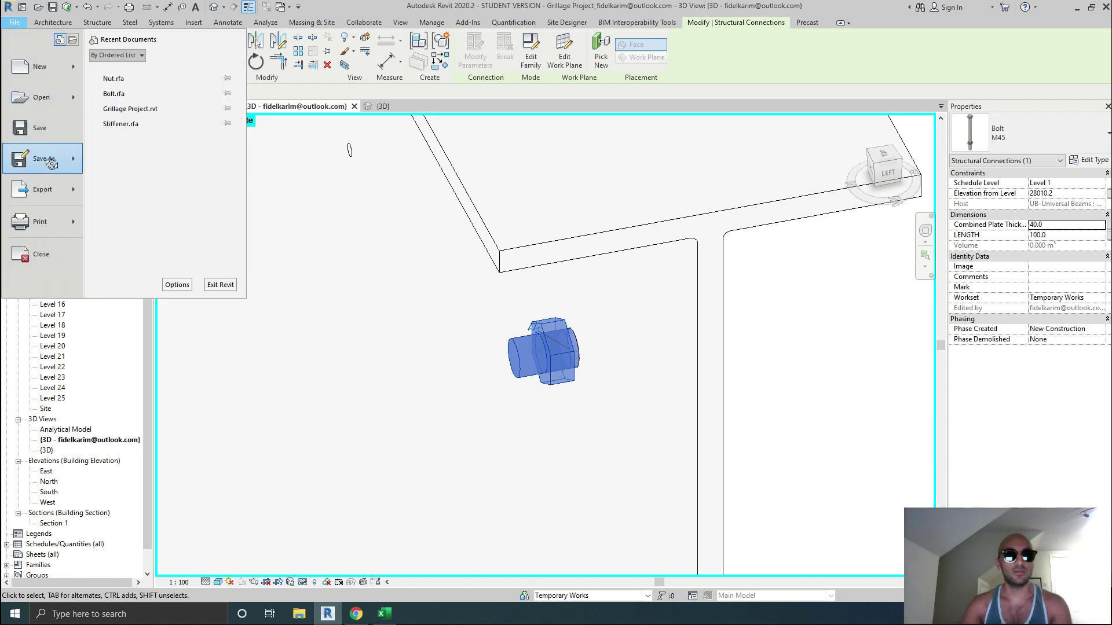
pyautogui.moveTo(54, 78)
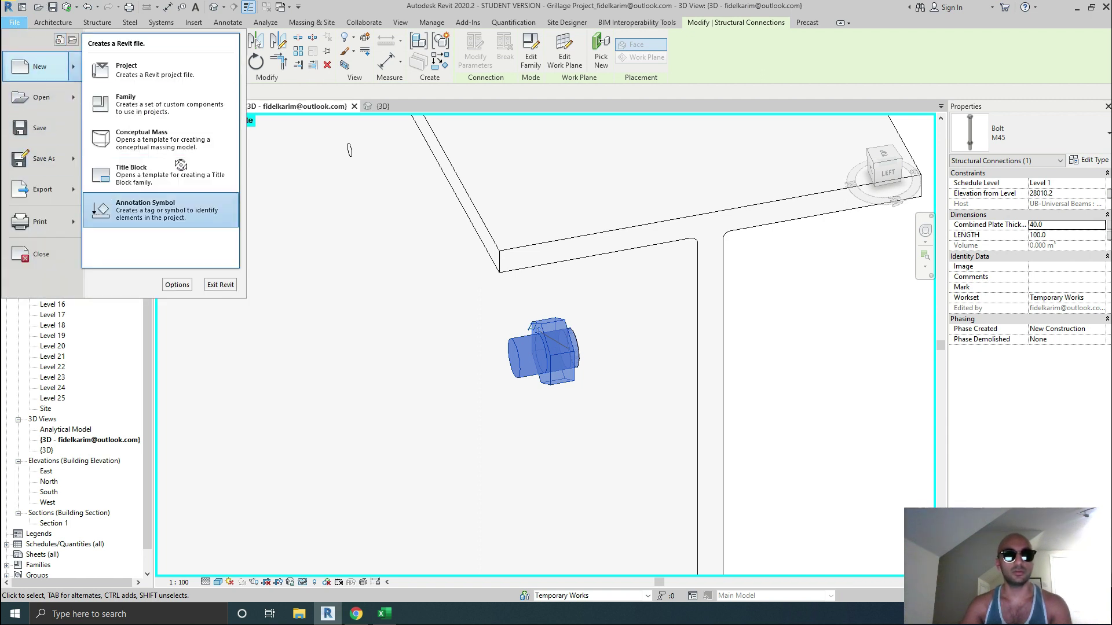
pyautogui.click(146, 83)
pyautogui.click(675, 230)
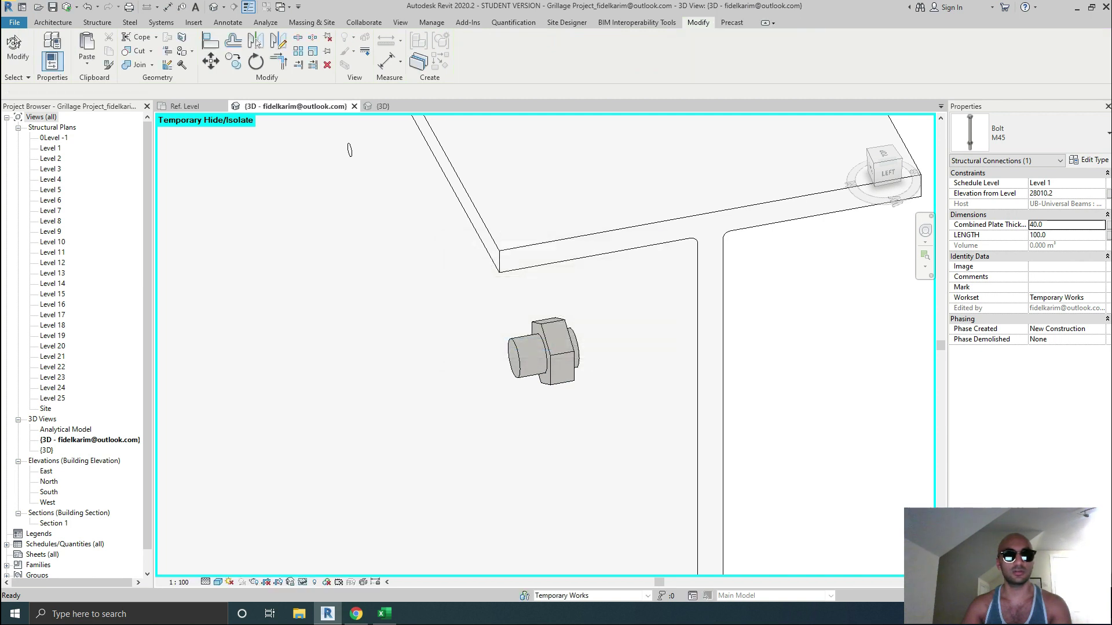
# Create a new family from the Metric Generic Model face based template.
pyautogui.click(14, 23)
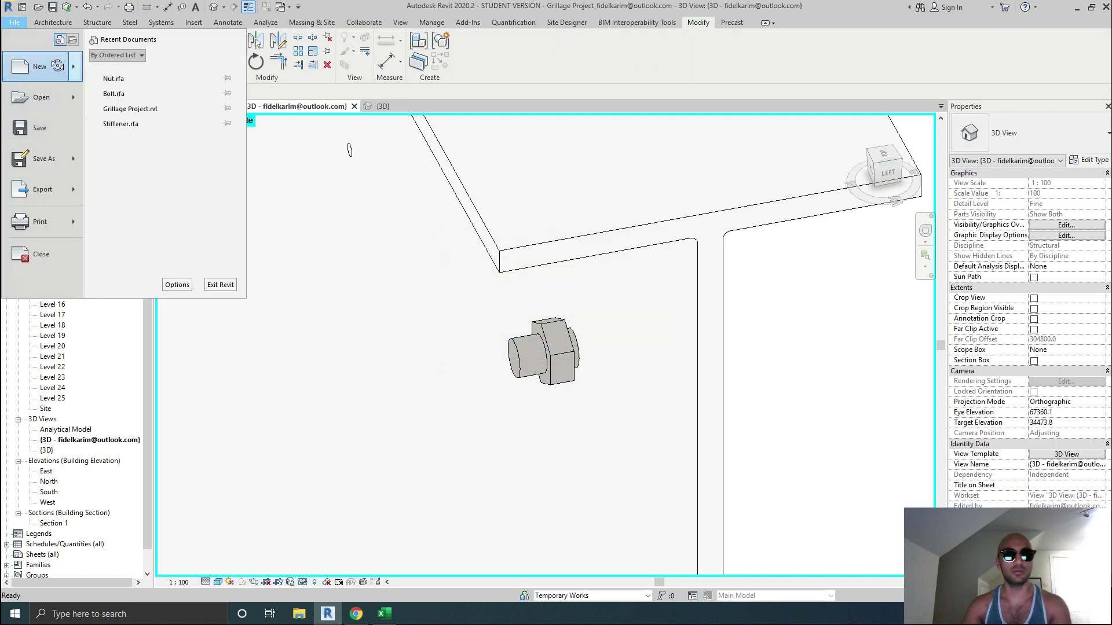
pyautogui.moveTo(52, 67)
pyautogui.click(162, 104)
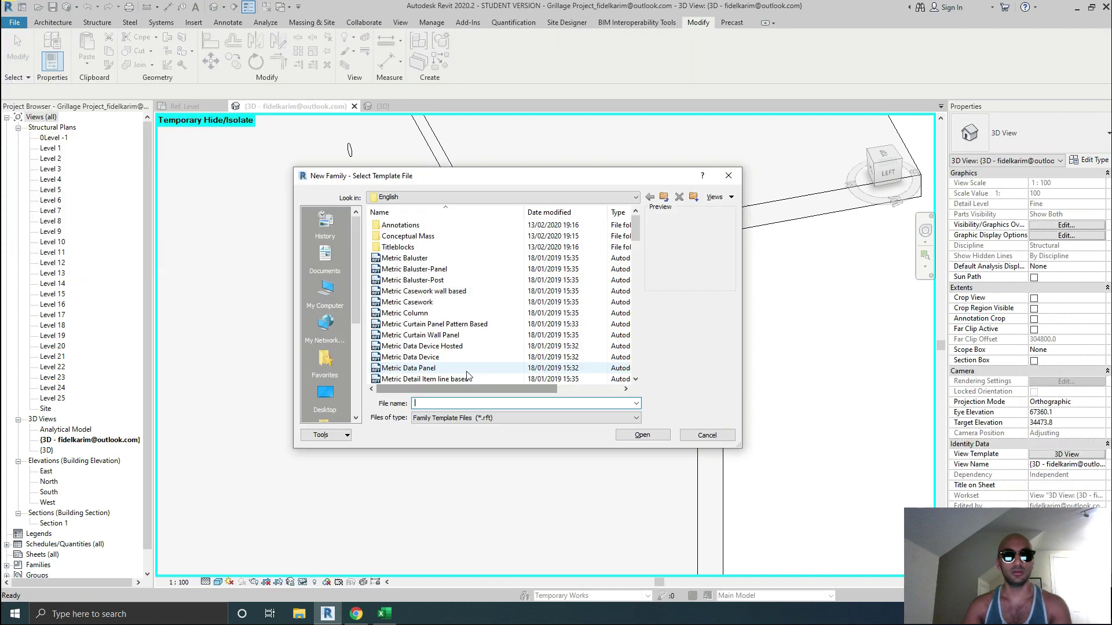
pyautogui.scroll(-7, 461, 371)
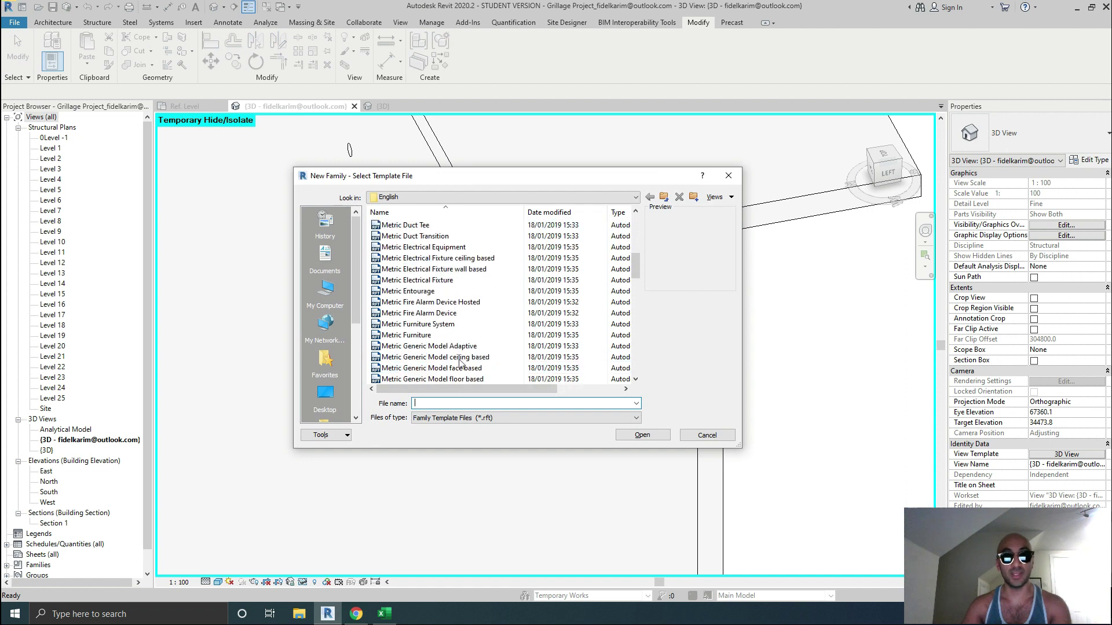
pyautogui.scroll(-2, 461, 373)
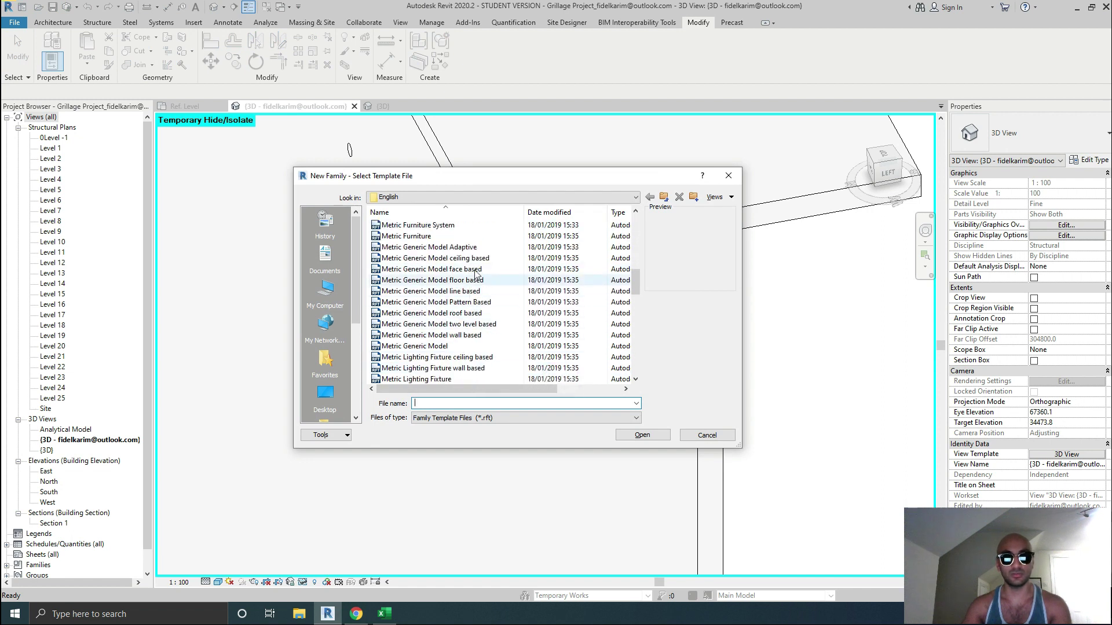
pyautogui.click(473, 269)
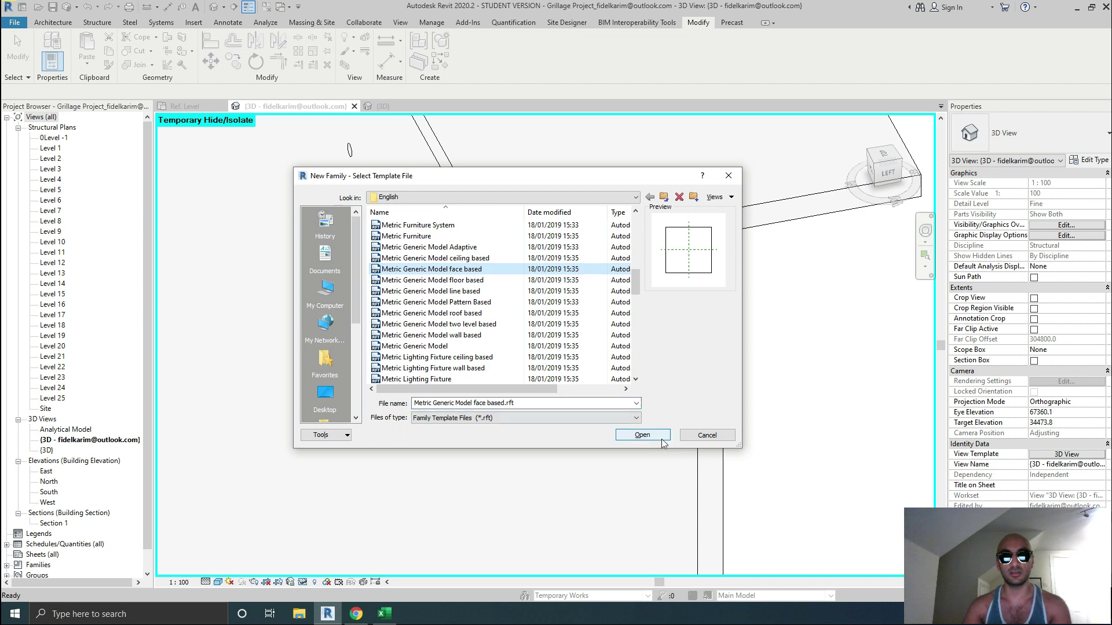
pyautogui.click(642, 435)
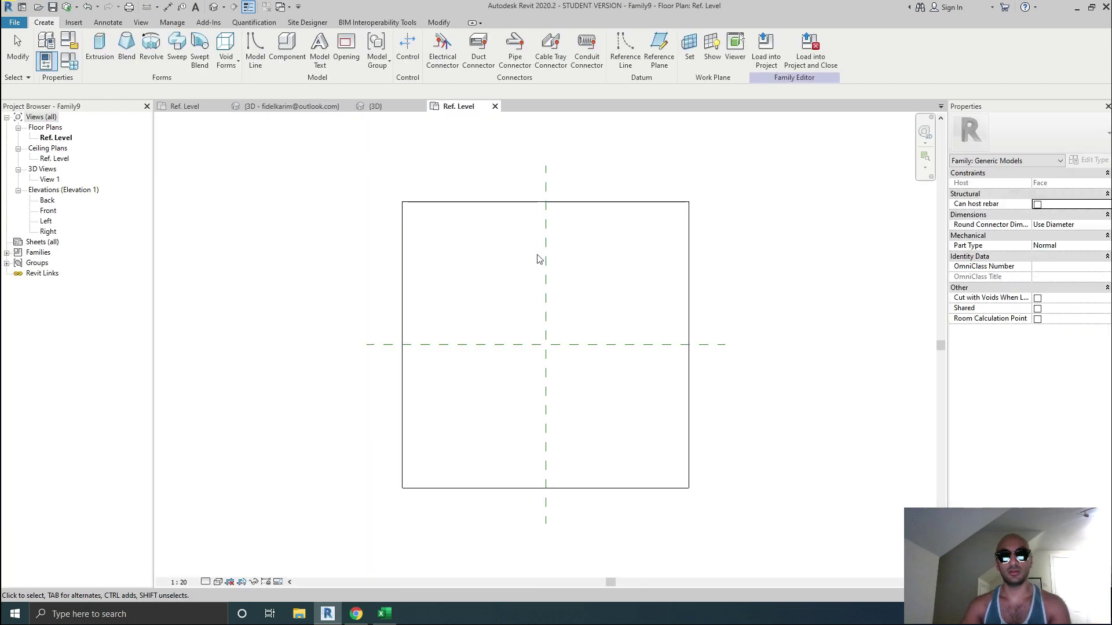
# Return to the grillage project's 3D view and move the M45 bolt around the beam, placing it back on the web near the end.
pyautogui.click(287, 104)
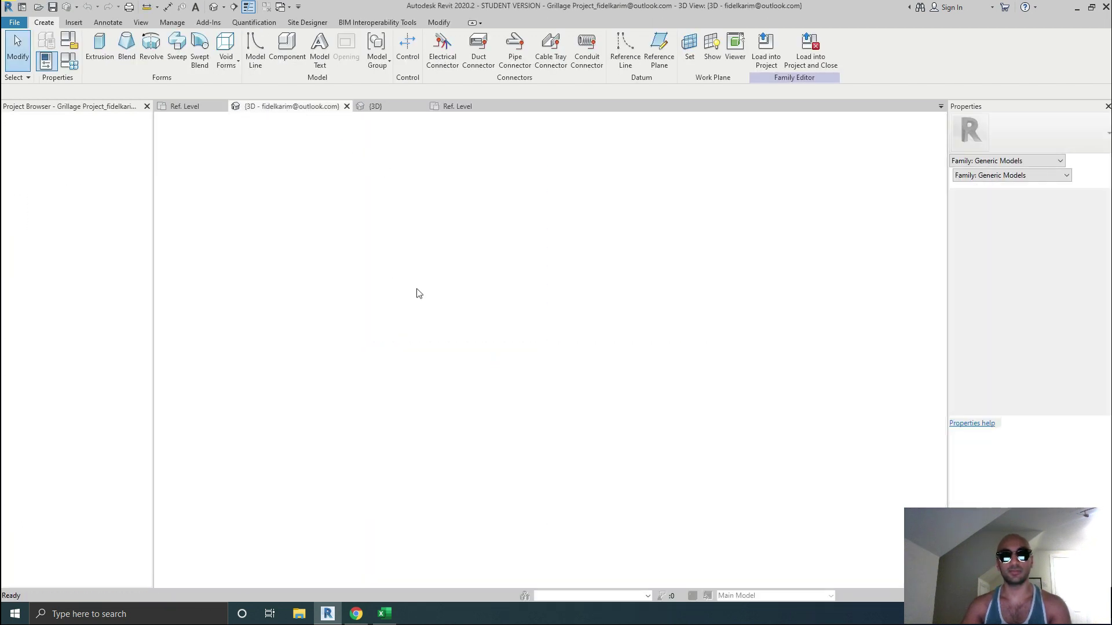
pyautogui.keyDown('shift'); pyautogui.moveTo(616, 354); pyautogui.dragTo(435, 367, button='middle'); pyautogui.keyUp('shift')
pyautogui.scroll(-2, 496, 361)
pyautogui.keyDown('shift'); pyautogui.moveTo(548, 258); pyautogui.dragTo(464, 297, button='middle'); pyautogui.keyUp('shift')
pyautogui.scroll(-2, 540, 236)
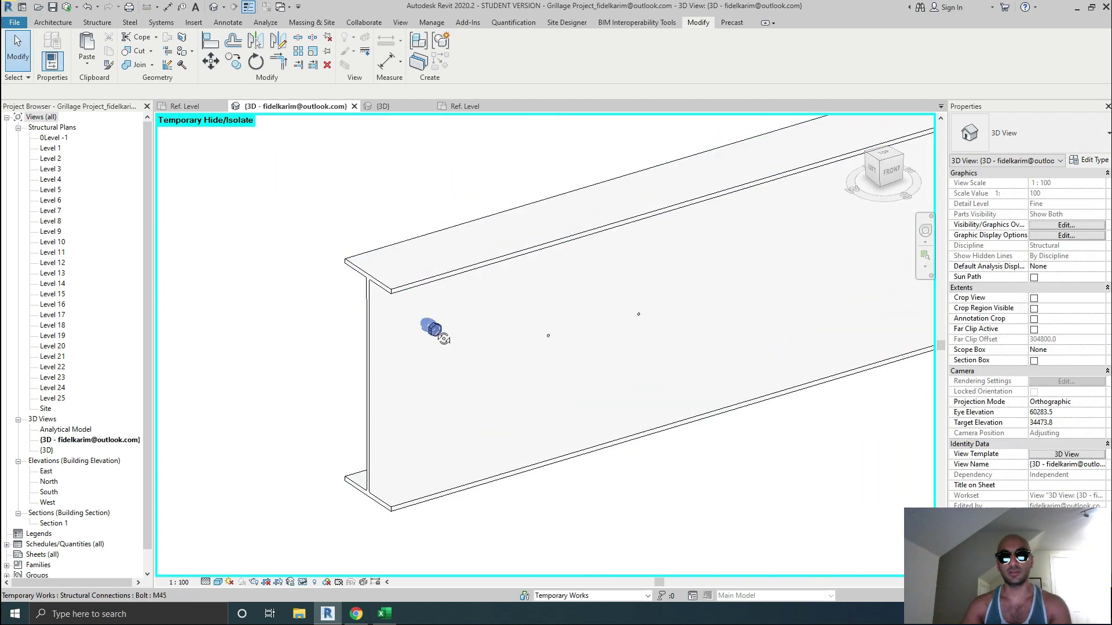
pyautogui.click(441, 333)
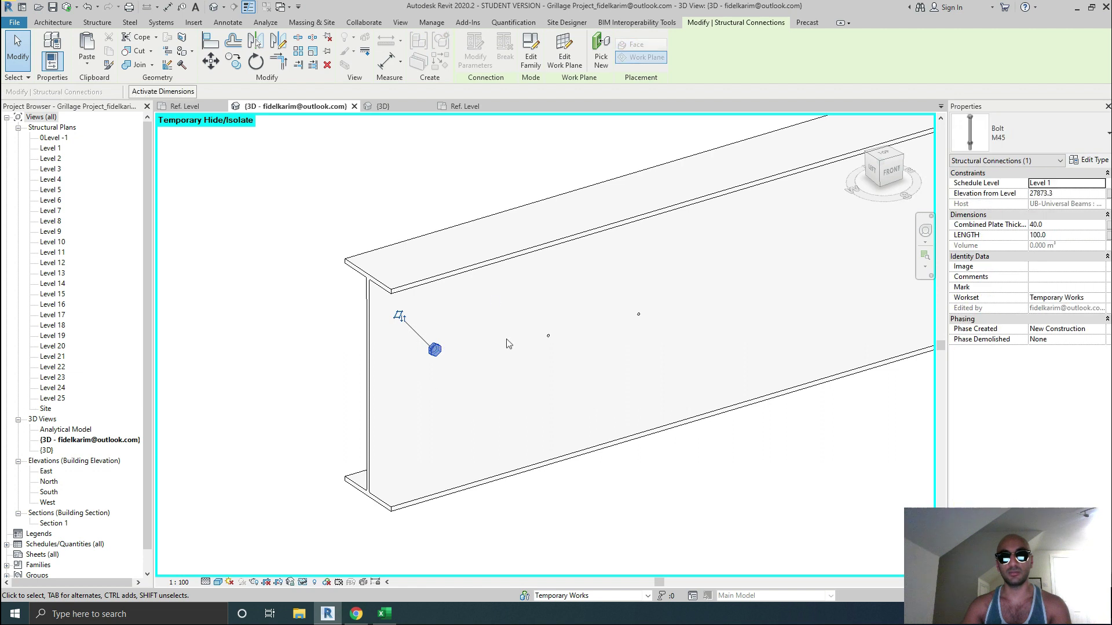
pyautogui.moveTo(433, 349); pyautogui.dragTo(380, 191)
pyautogui.keyDown('shift'); pyautogui.moveTo(455, 238); pyautogui.dragTo(417, 209, button='middle'); pyautogui.keyUp('shift')
pyautogui.moveTo(393, 222); pyautogui.dragTo(404, 381)
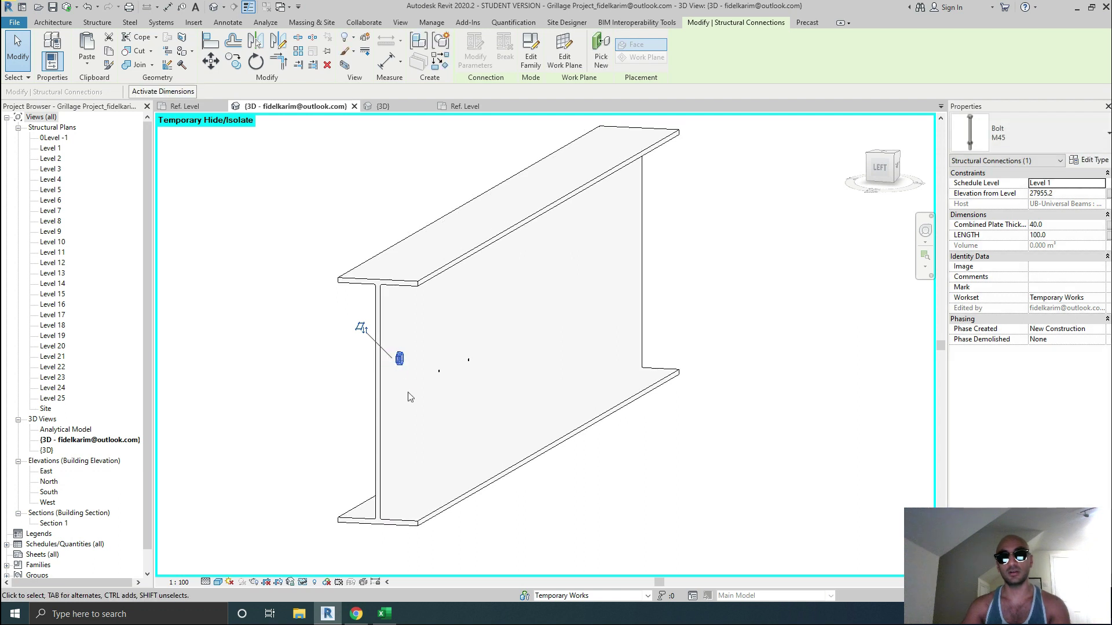
pyautogui.keyDown('shift'); pyautogui.moveTo(411, 388); pyautogui.dragTo(440, 382, button='middle'); pyautogui.keyUp('shift')
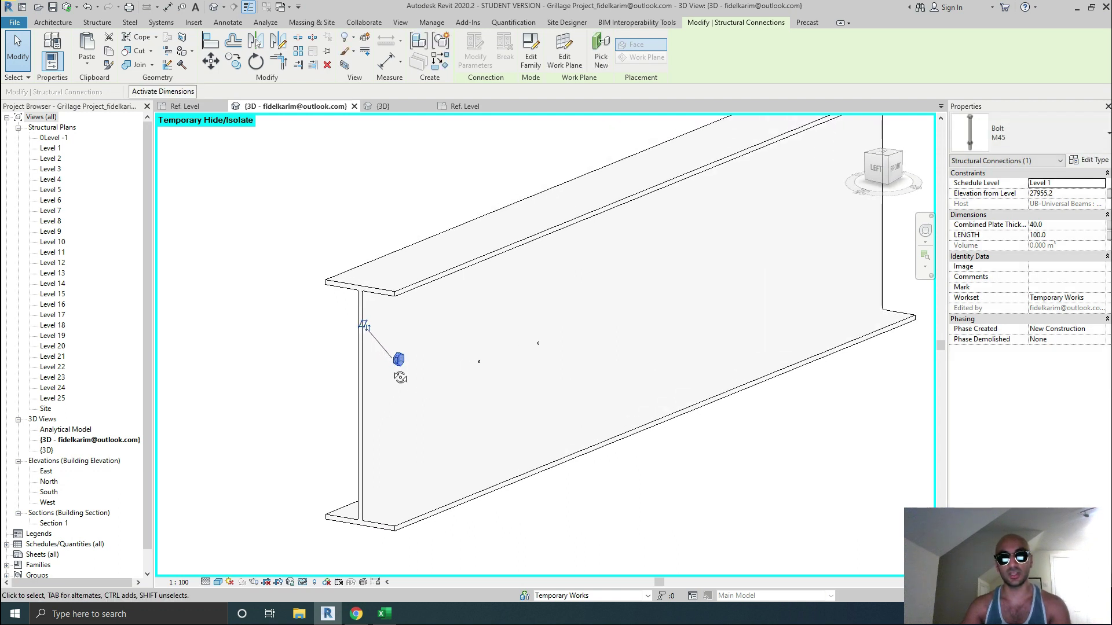
pyautogui.moveTo(399, 361); pyautogui.dragTo(377, 213)
pyautogui.keyDown('shift'); pyautogui.moveTo(401, 290); pyautogui.dragTo(356, 381, button='middle'); pyautogui.keyUp('shift')
pyautogui.moveTo(373, 208); pyautogui.dragTo(412, 379)
# Set the z Offset Value of the UB1500x300x20 beam to 500.
pyautogui.click(720, 240)
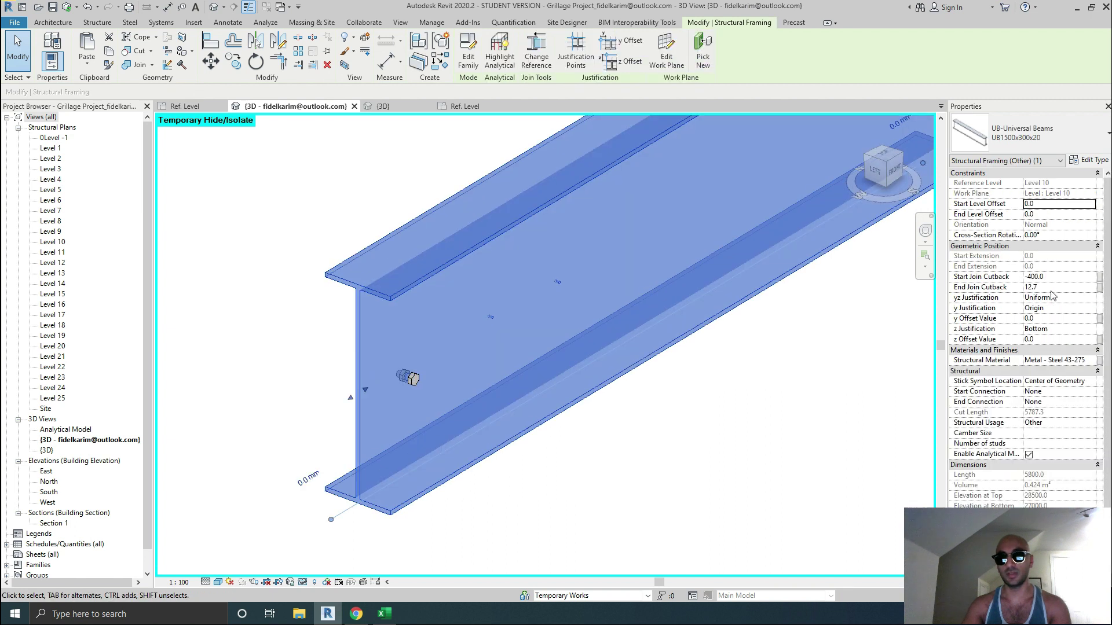
pyautogui.click(1065, 215)
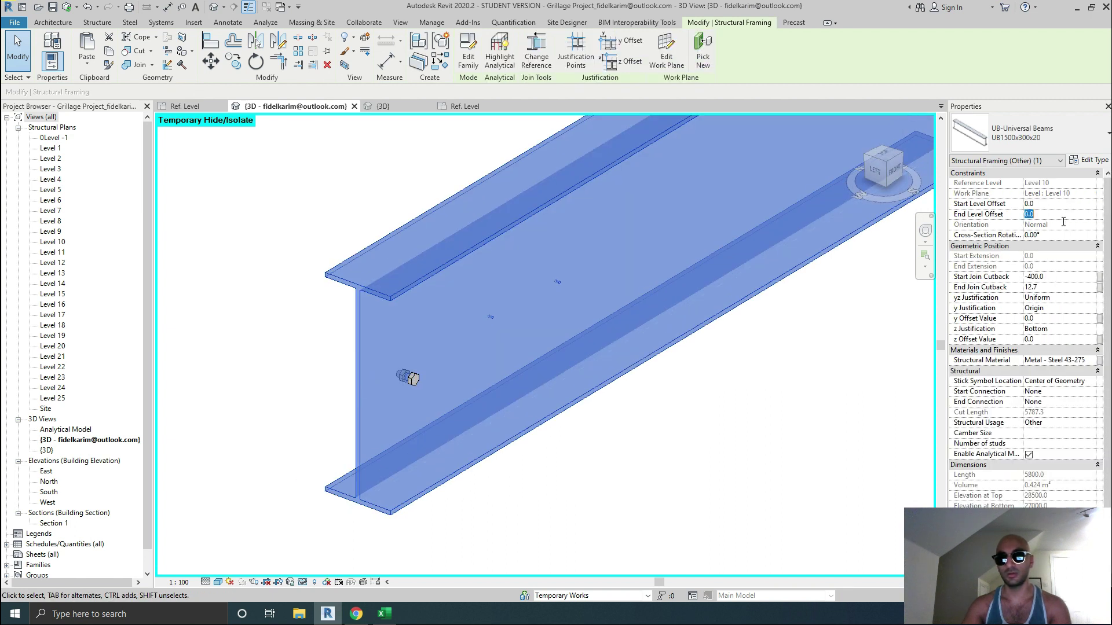
pyautogui.click(1048, 339)
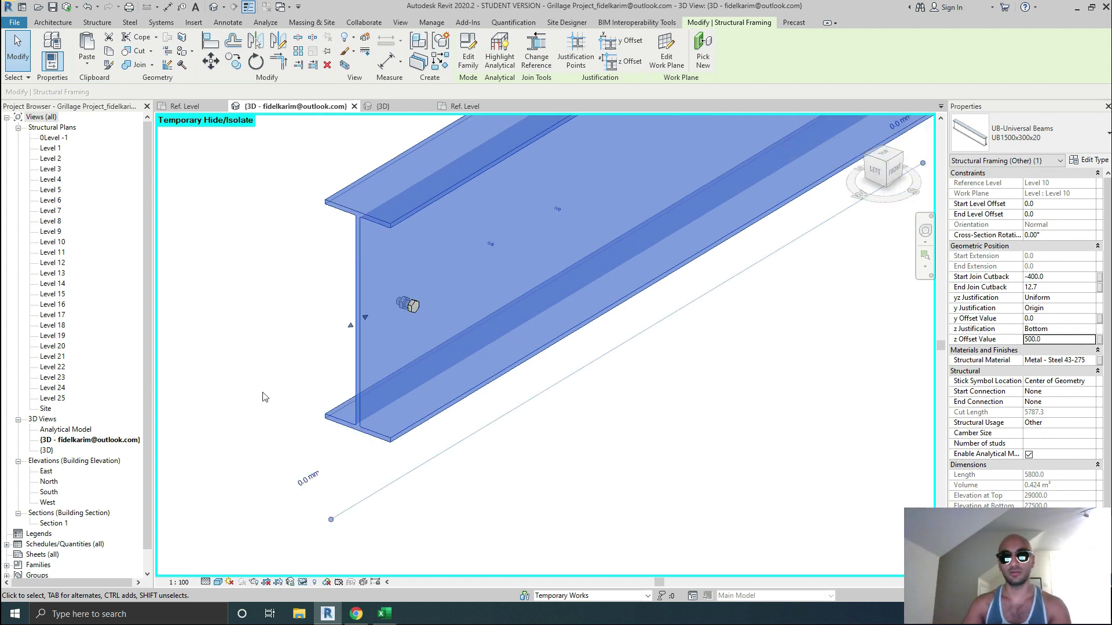
pyautogui.click(619, 394)
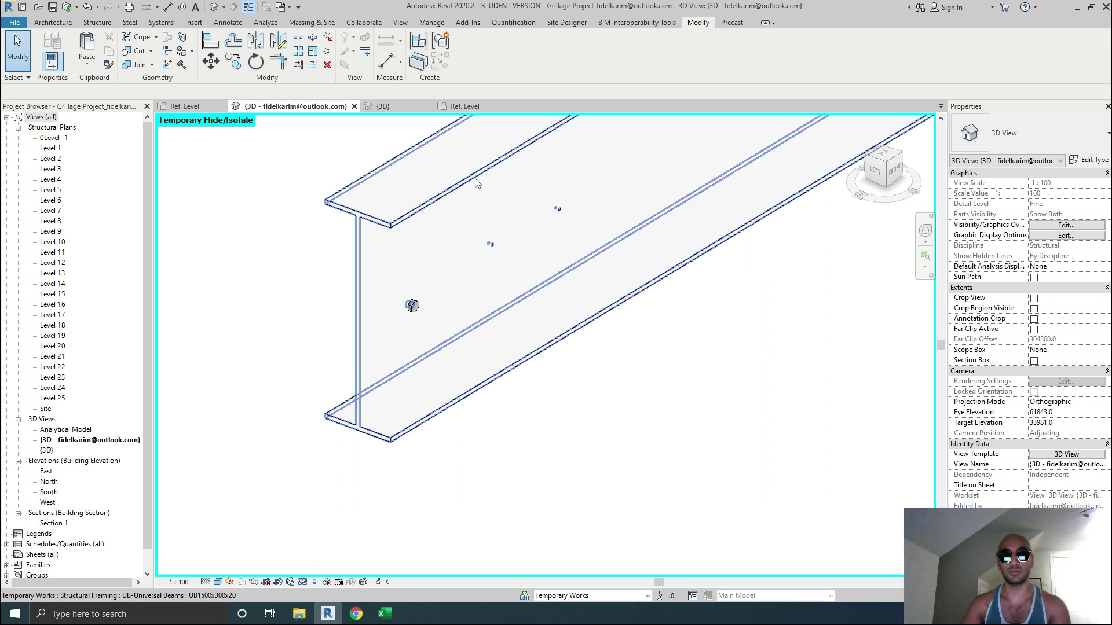
# In the new family's Ref. Level plan, draw a vertical reference plane about 110 mm to the right of the Center (Left/Right) plane.
pyautogui.click(465, 106)
pyautogui.scroll(3, 552, 363)
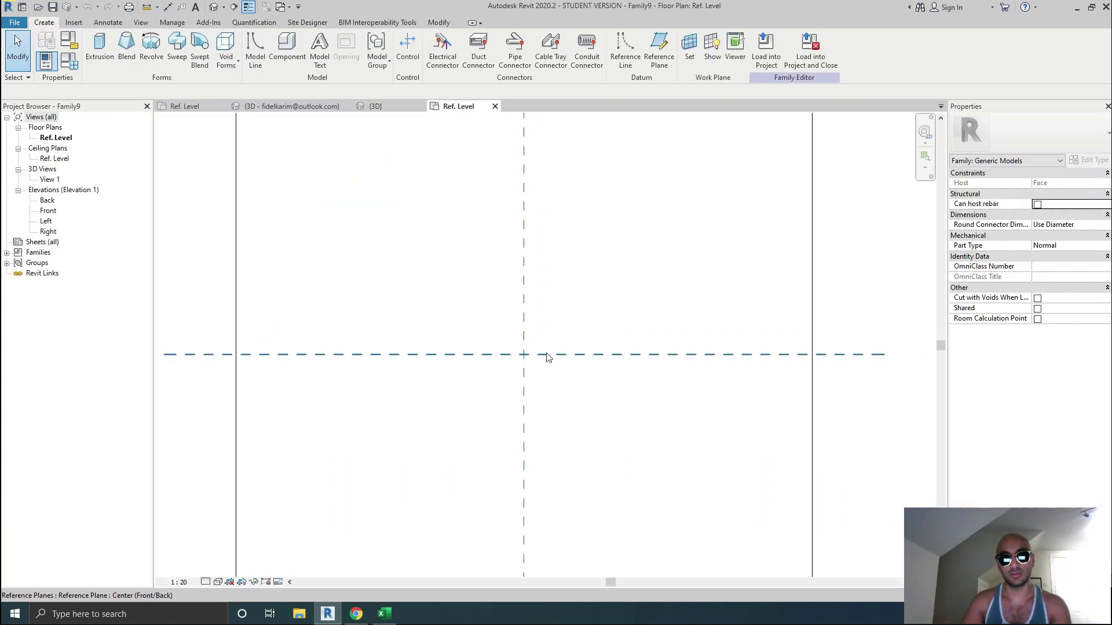
pyautogui.click(545, 355)
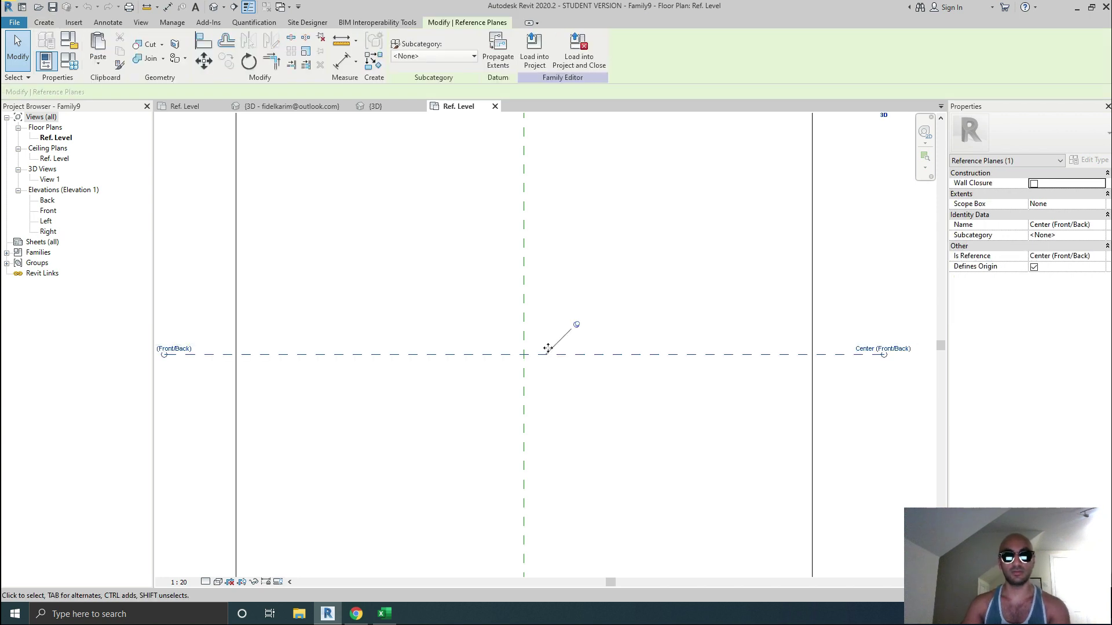
pyautogui.press('r')
pyautogui.press('p')
pyautogui.scroll(-1, 550, 320)
pyautogui.scroll(2, 545, 319)
pyautogui.click(546, 305)
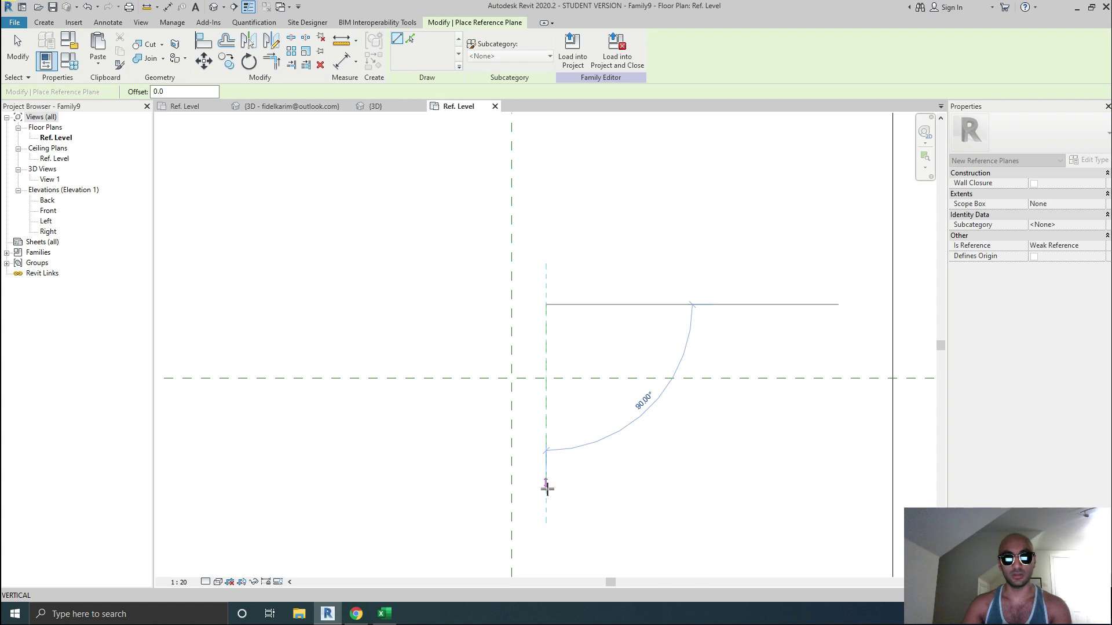
pyautogui.click(546, 492)
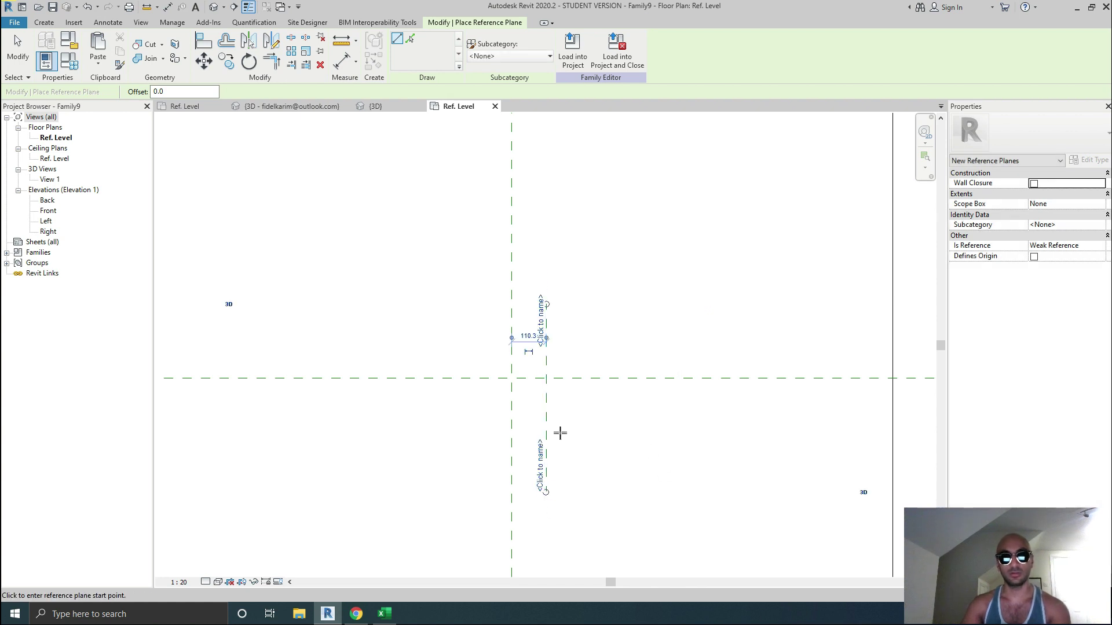
pyautogui.press('Escape')
# Extend the upper end of the new vertical reference plane further above the Center (Front/Back) plane.
pyautogui.click(547, 297)
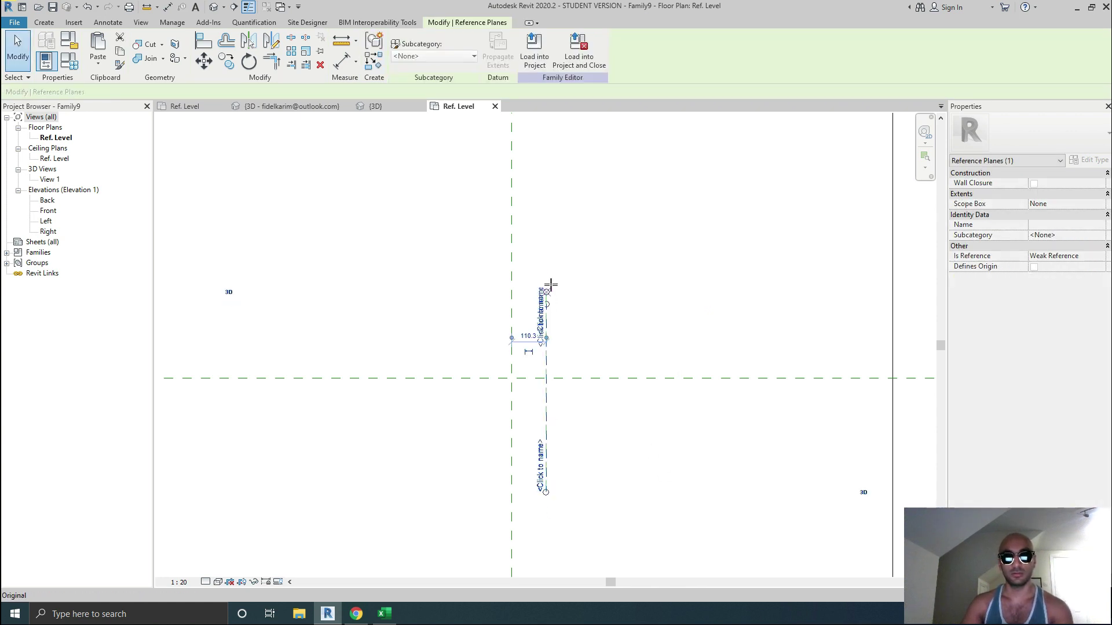
pyautogui.moveTo(548, 272); pyautogui.dragTo(548, 272)
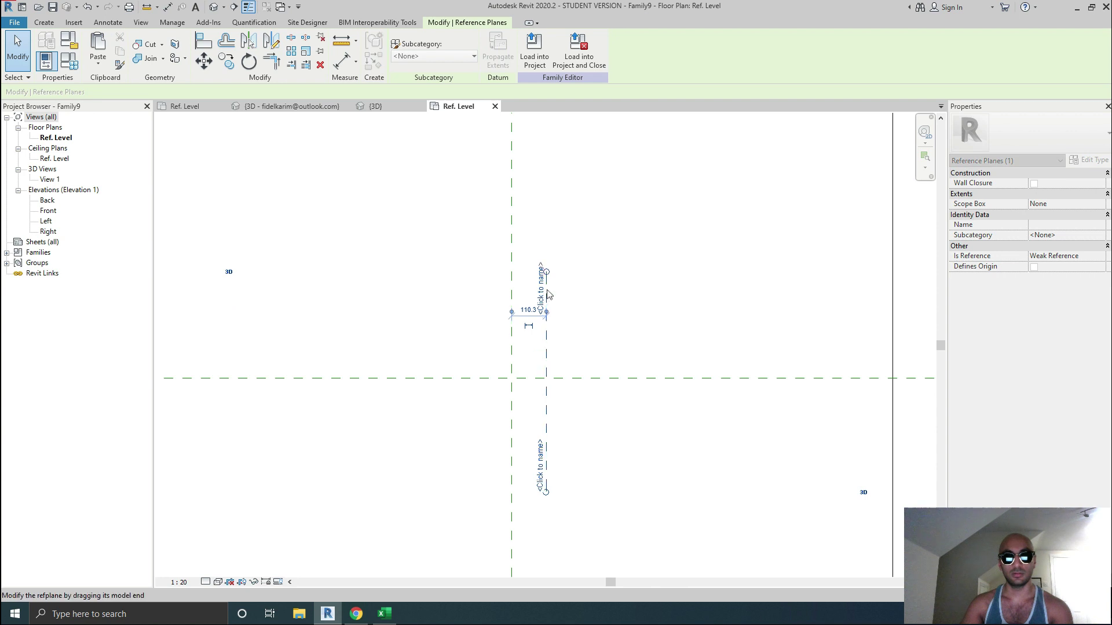
pyautogui.click(608, 429)
# Mirror the new vertical reference plane about the Center (Left/Right) plane.
pyautogui.click(547, 432)
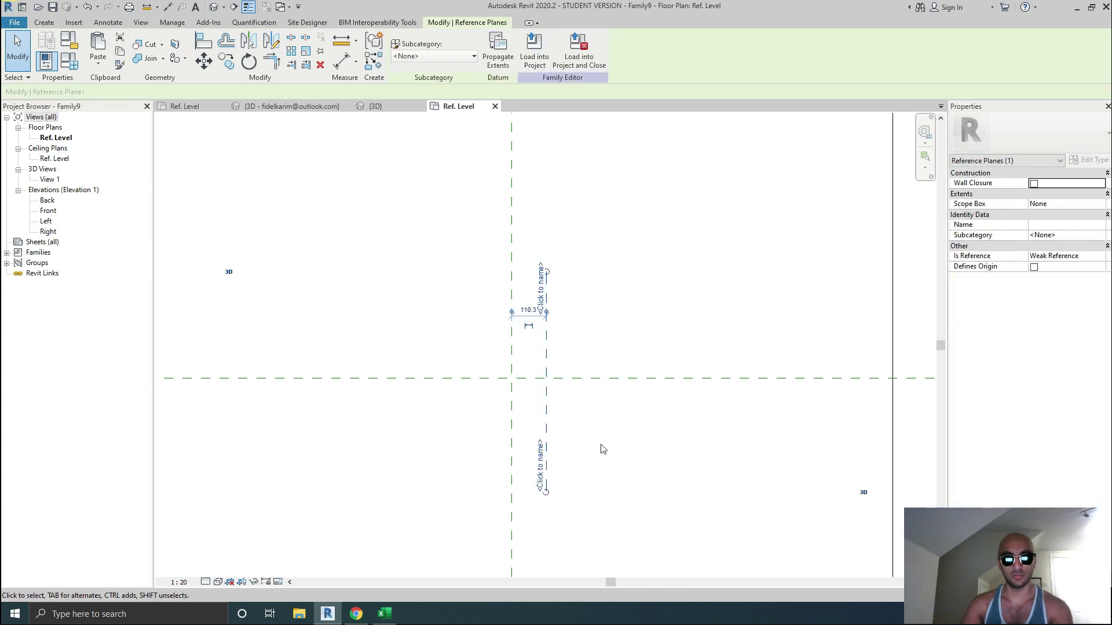
pyautogui.press('m')
pyautogui.click(512, 441)
pyautogui.click(512, 341)
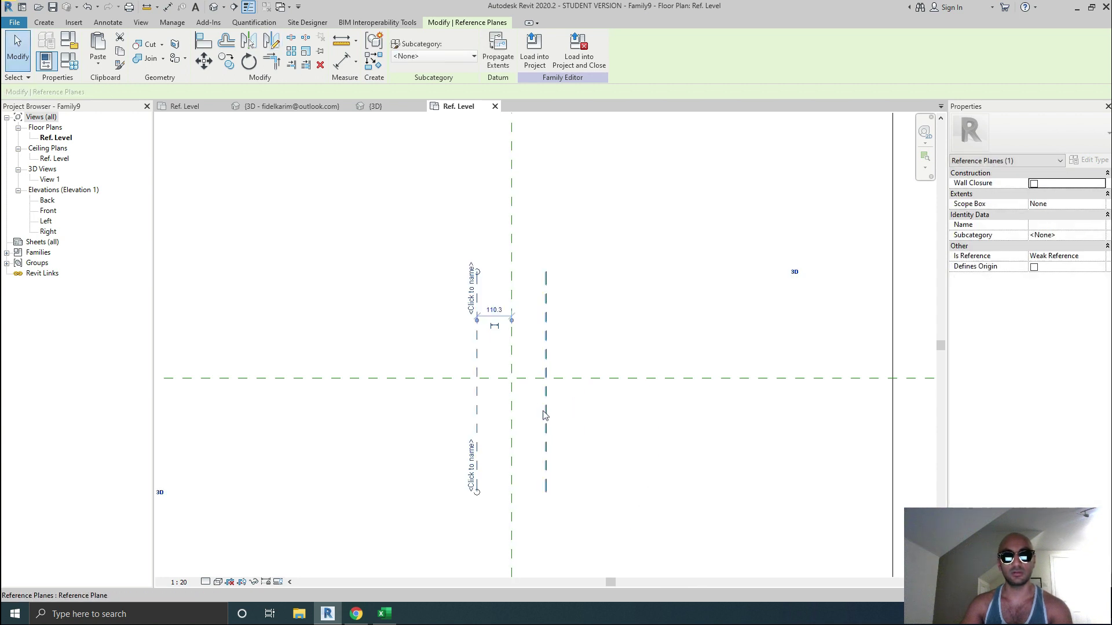
pyautogui.press('Escape')
# Rotate copies of the two outer vertical reference planes clockwise by about 60° around the intersection of the centre planes.
pyautogui.click(546, 415)
pyautogui.keyDown('ctrl'); pyautogui.click(477, 410); pyautogui.keyUp('ctrl')
pyautogui.scroll(2, 503, 401)
pyautogui.press('r')
pyautogui.press('o')
pyautogui.click(151, 92)
pyautogui.click(518, 360)
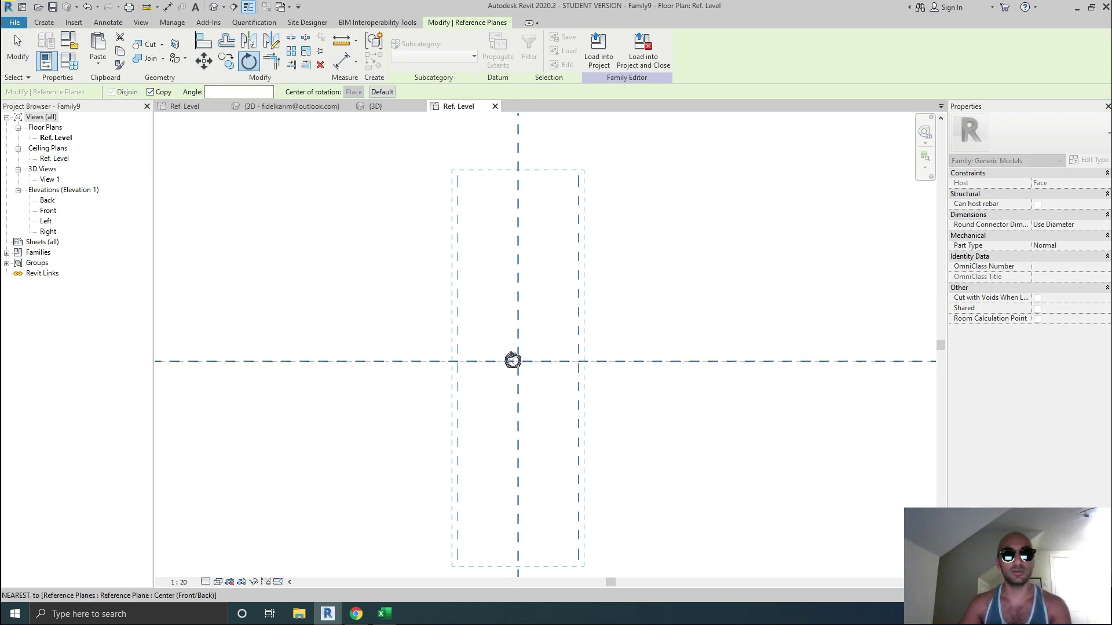
pyautogui.click(517, 193)
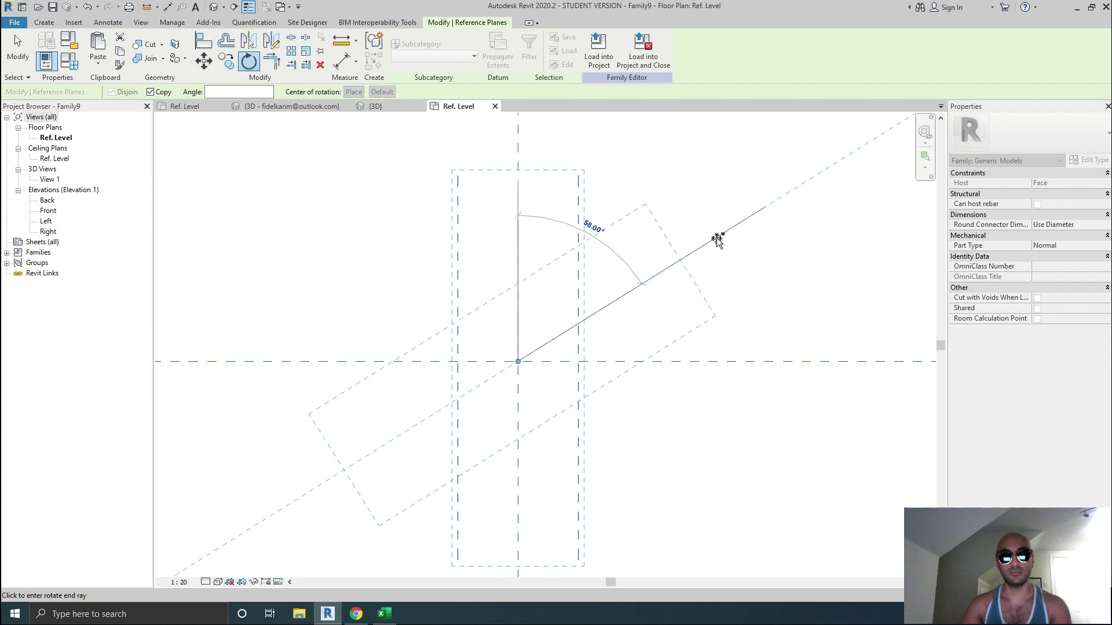
pyautogui.click(718, 248)
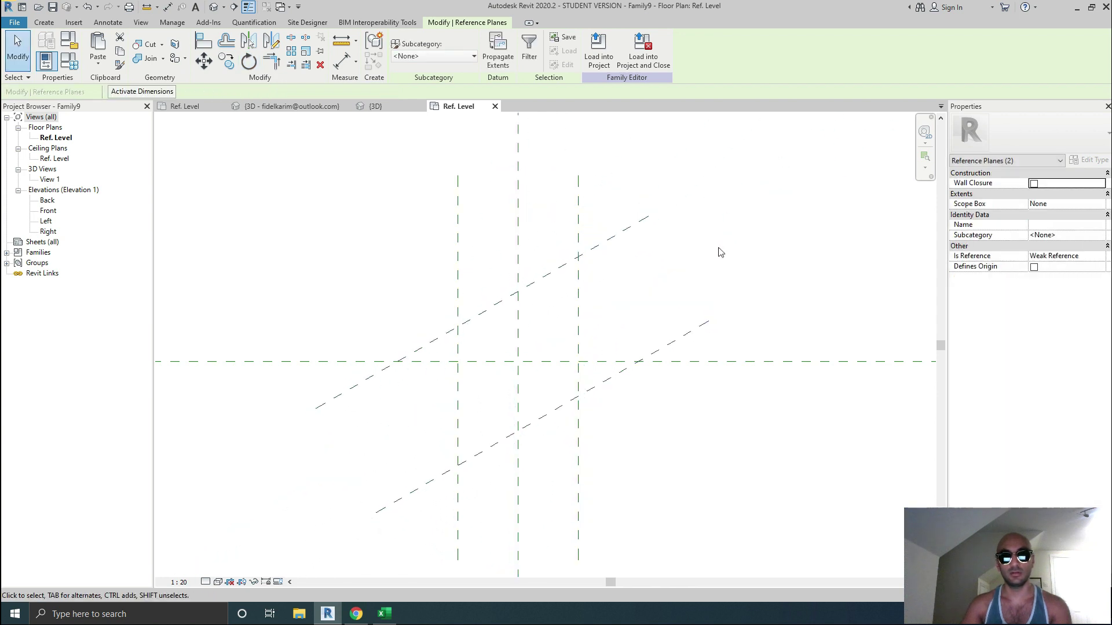
# Draw a parallel reference plane between the two inclined reference planes.
pyautogui.click(635, 306)
pyautogui.click(669, 340)
pyautogui.press('r')
pyautogui.press('p')
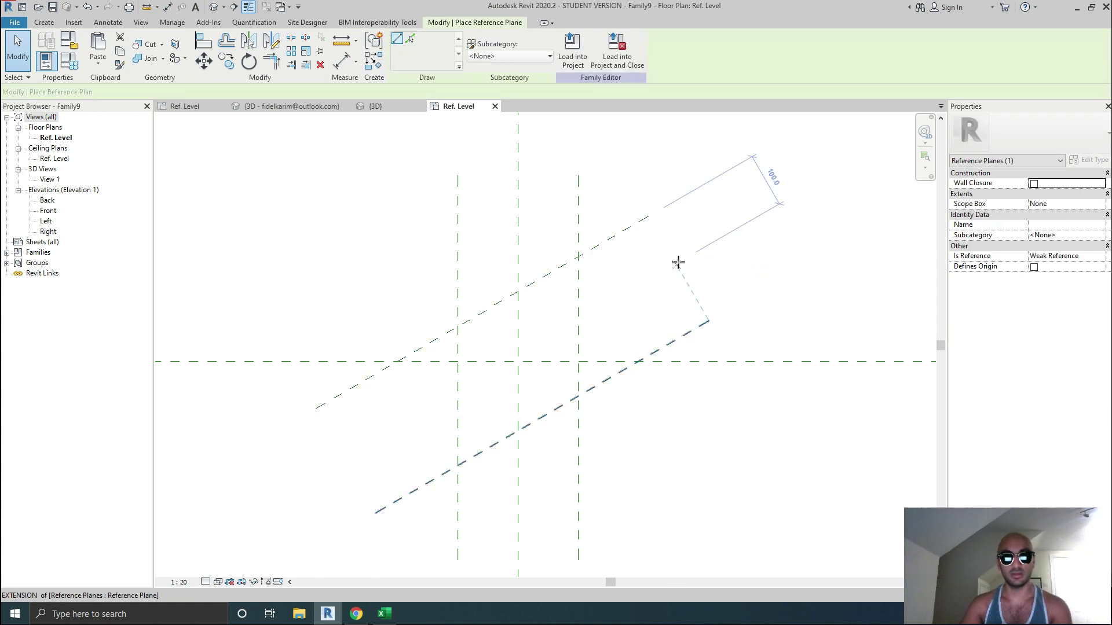
pyautogui.click(676, 257)
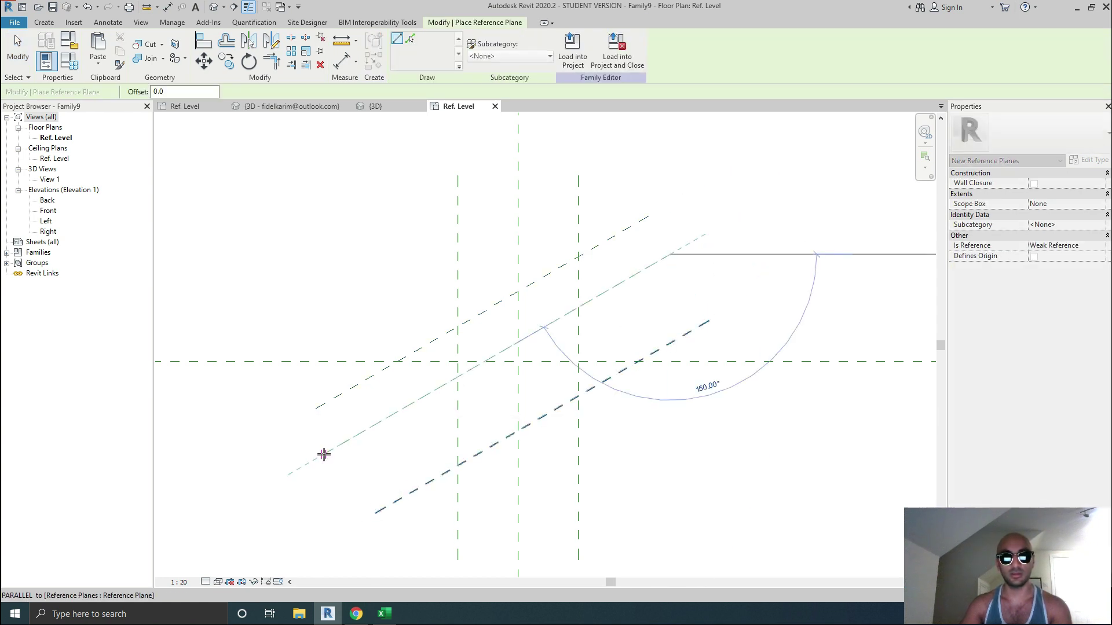
pyautogui.click(337, 448)
pyautogui.press('Escape')
pyautogui.press('Escape')
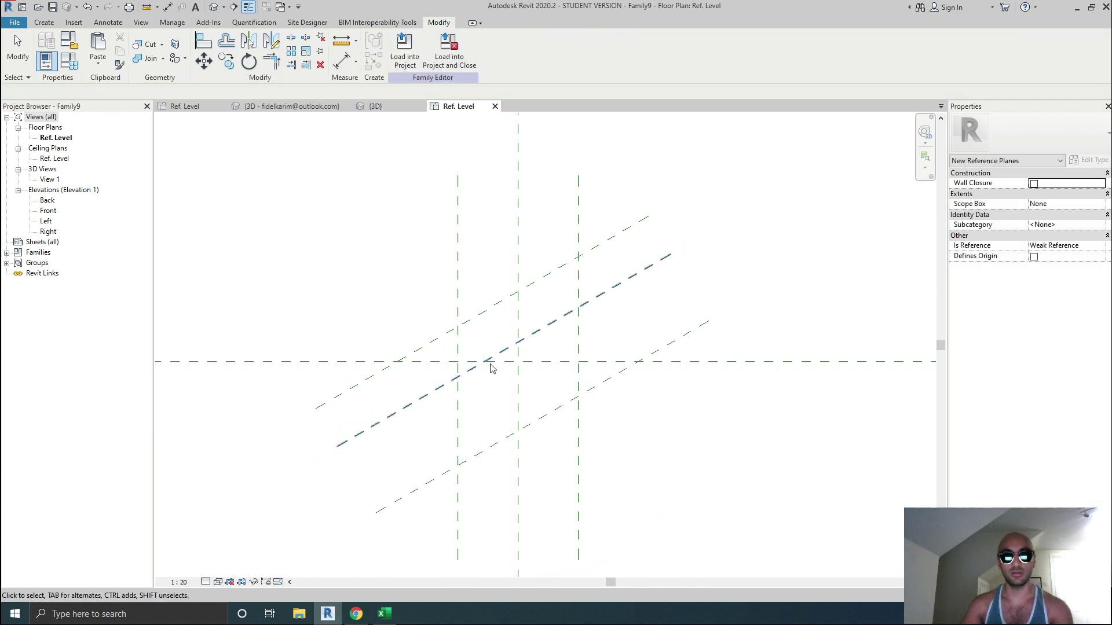
# Move the middle inclined reference plane so it passes through the intersection of the centre planes, and adjust its ends.
pyautogui.click(493, 356)
pyautogui.press('m')
pyautogui.press('v')
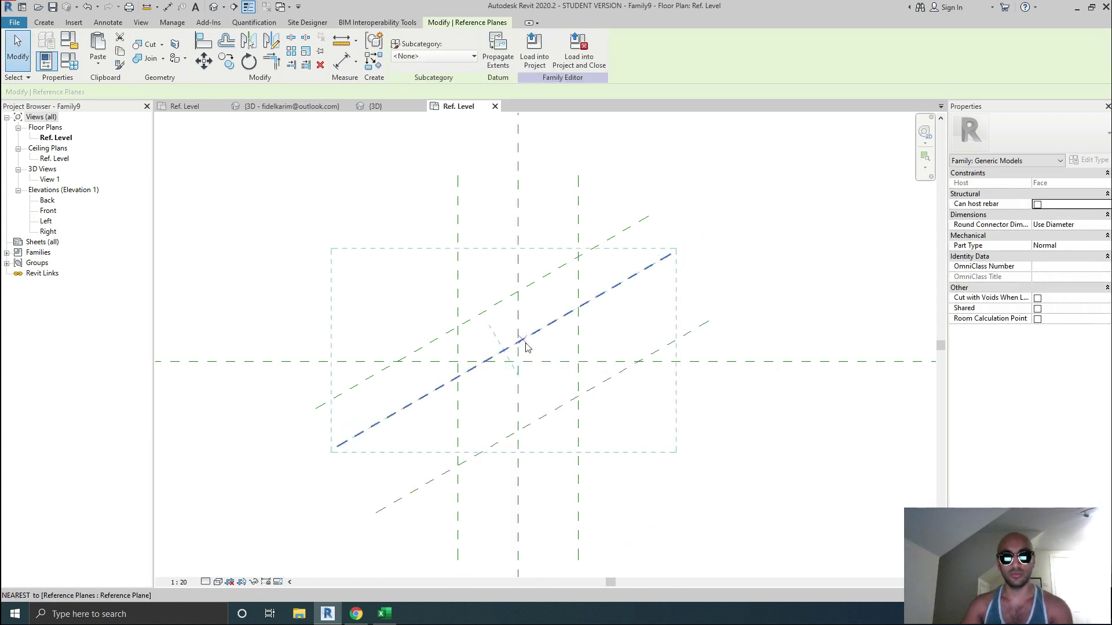
pyautogui.click(505, 350)
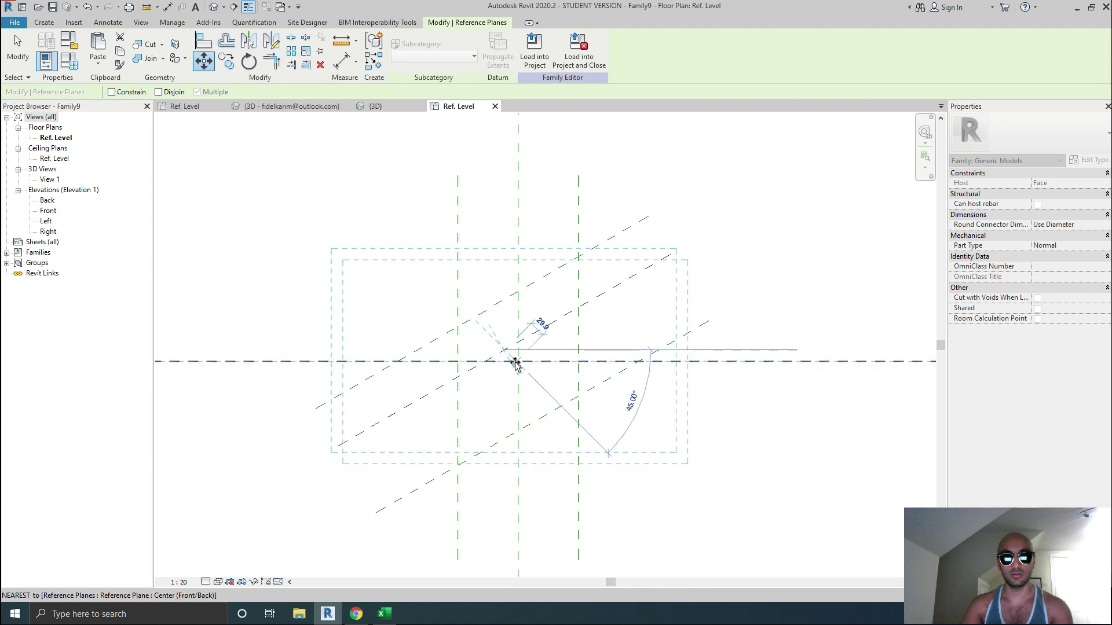
pyautogui.click(518, 362)
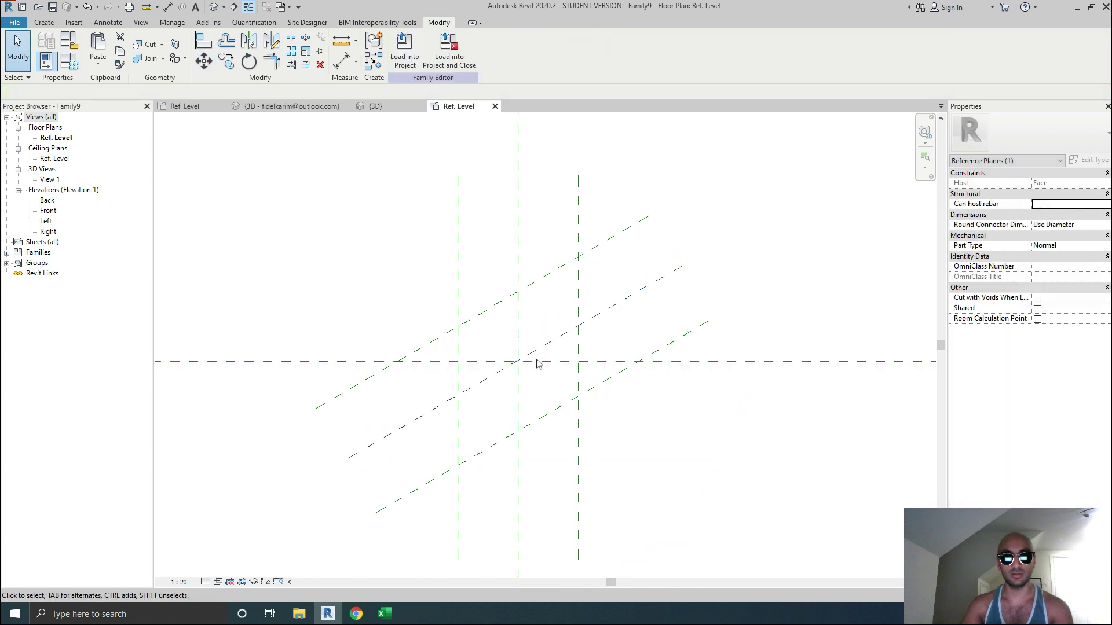
pyautogui.click(662, 278)
pyautogui.moveTo(350, 460); pyautogui.dragTo(344, 462)
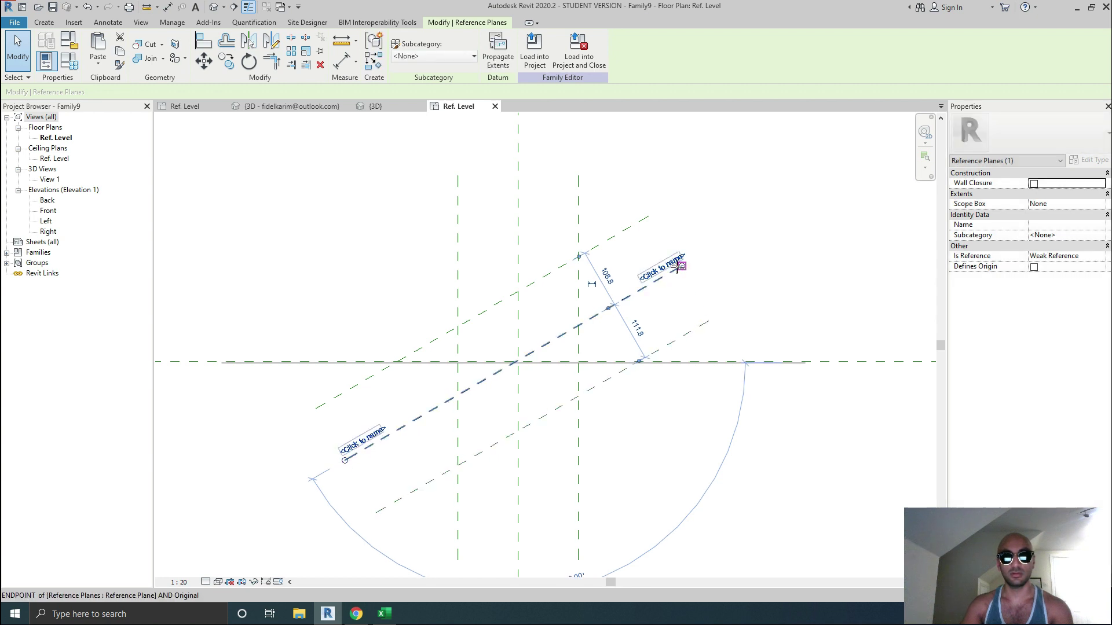
pyautogui.click(733, 310)
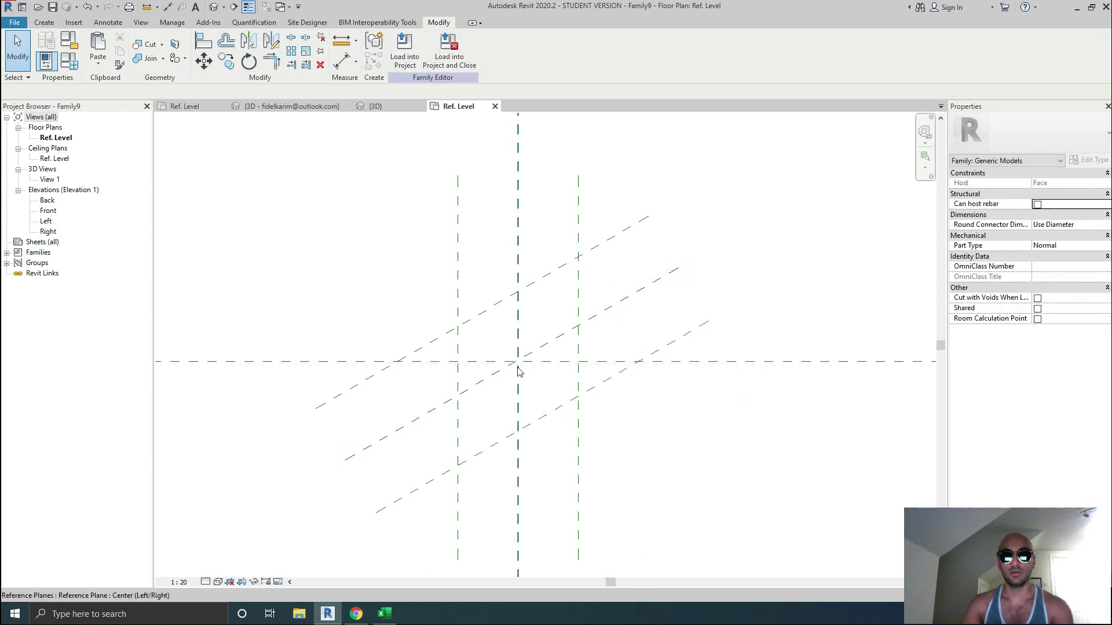
# Mirror copies of the three inclined reference planes about the Center (Left/Right) axis.
pyautogui.click(626, 230)
pyautogui.keyDown('ctrl'); pyautogui.click(625, 228); pyautogui.keyUp('ctrl')
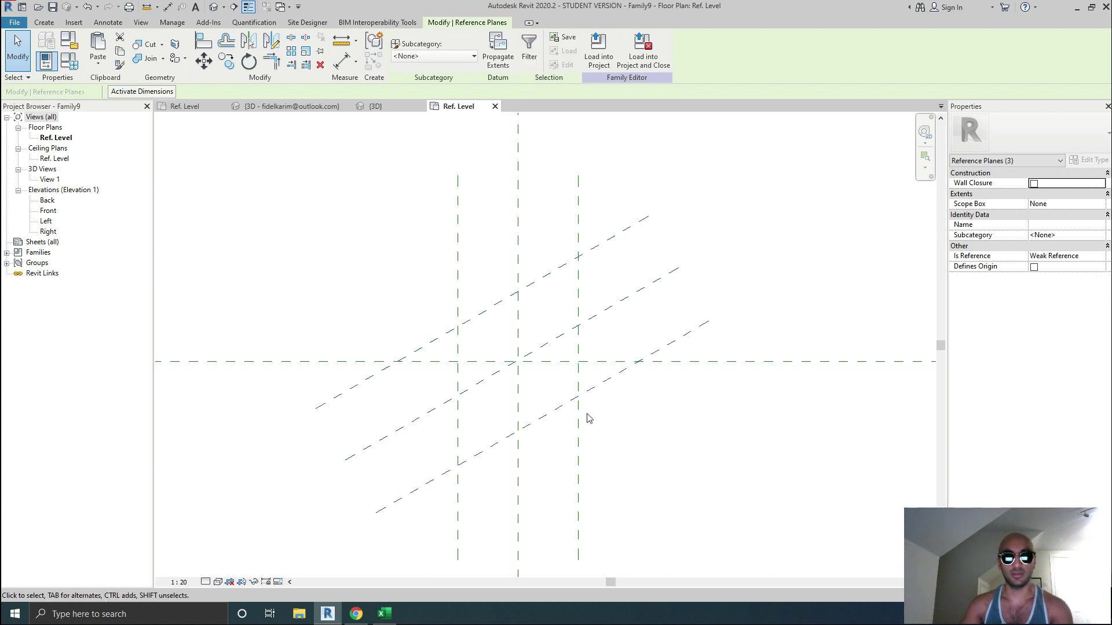
pyautogui.press('d')
pyautogui.press('m')
pyautogui.click(518, 415)
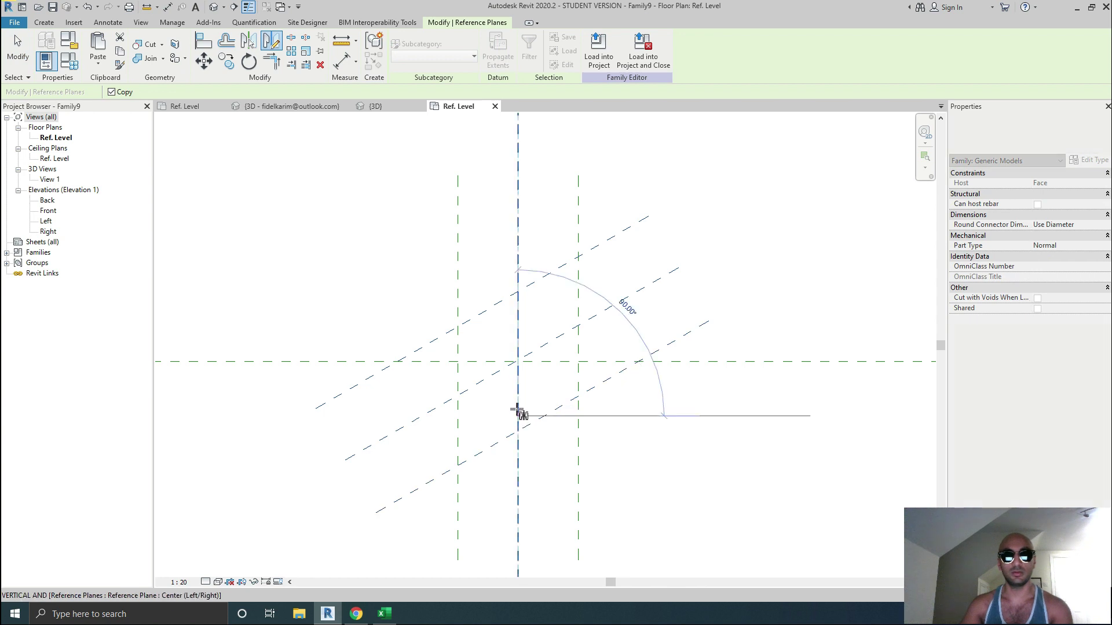
pyautogui.click(518, 328)
pyautogui.press('Escape')
pyautogui.scroll(2, 521, 310)
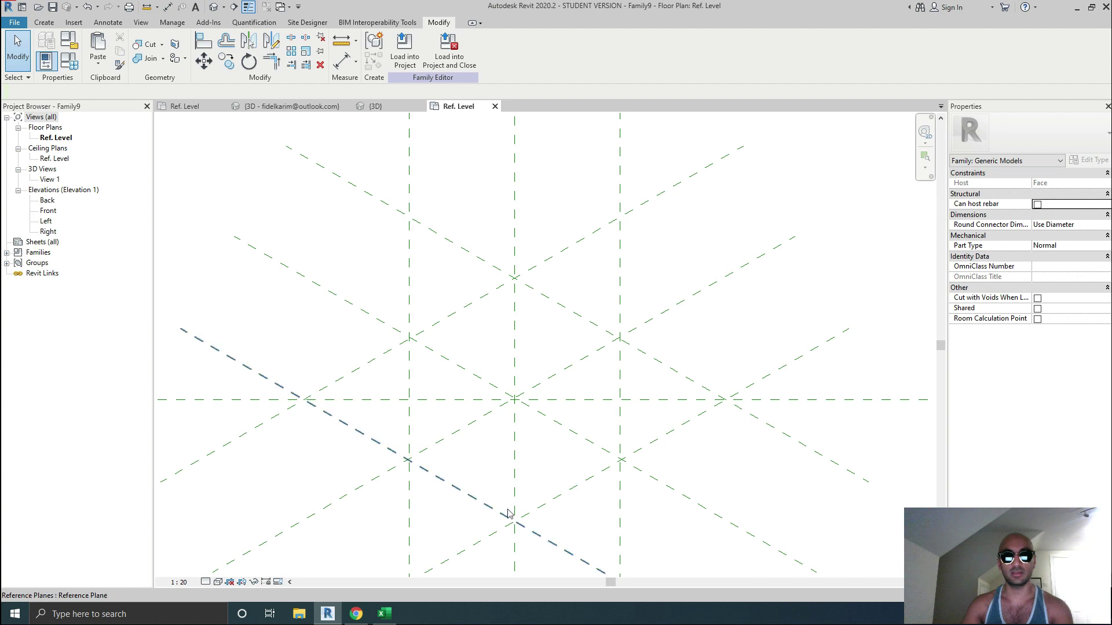
# Set Is Reference to Not a Reference for the two middle inclined reference planes.
pyautogui.scroll(-2, 463, 377)
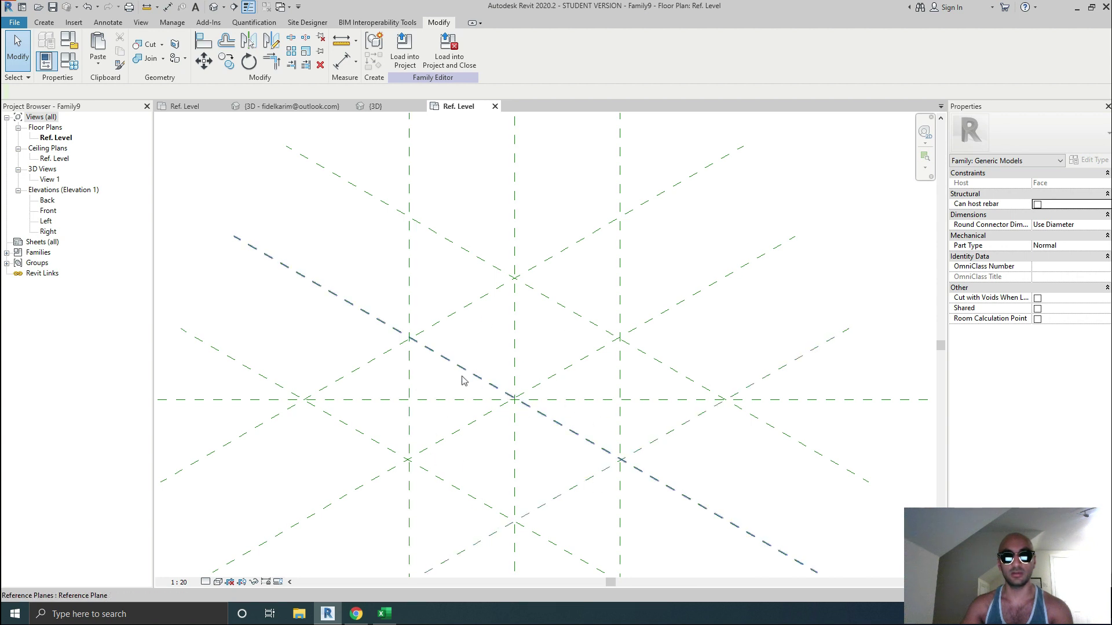
pyautogui.click(501, 360)
pyautogui.keyDown('ctrl'); pyautogui.click(501, 360); pyautogui.keyUp('ctrl')
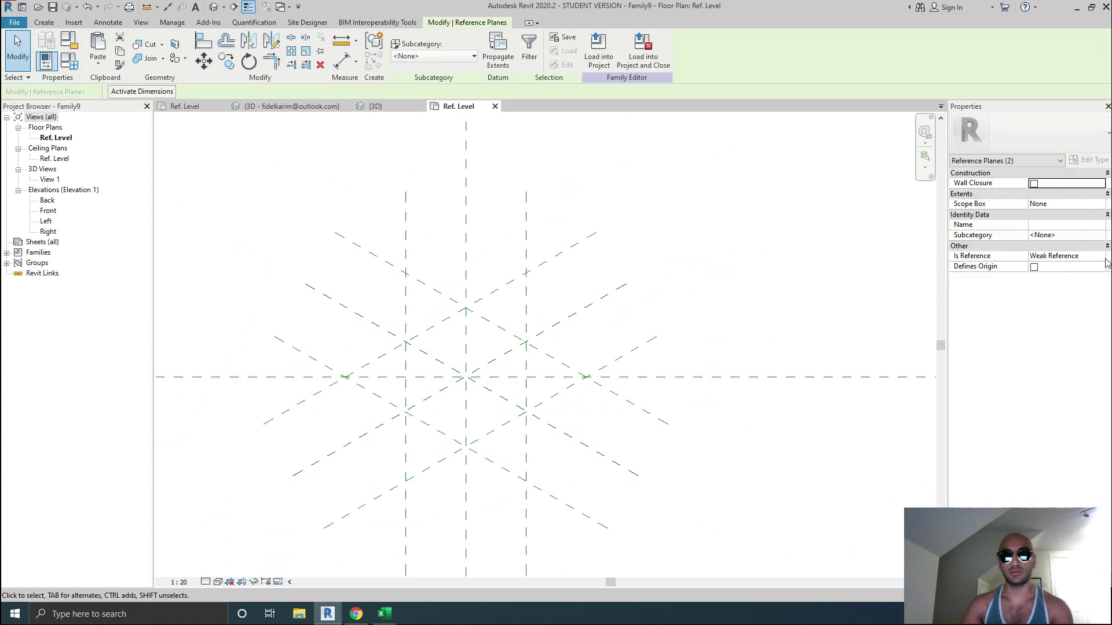
pyautogui.click(1103, 258)
pyautogui.click(1098, 258)
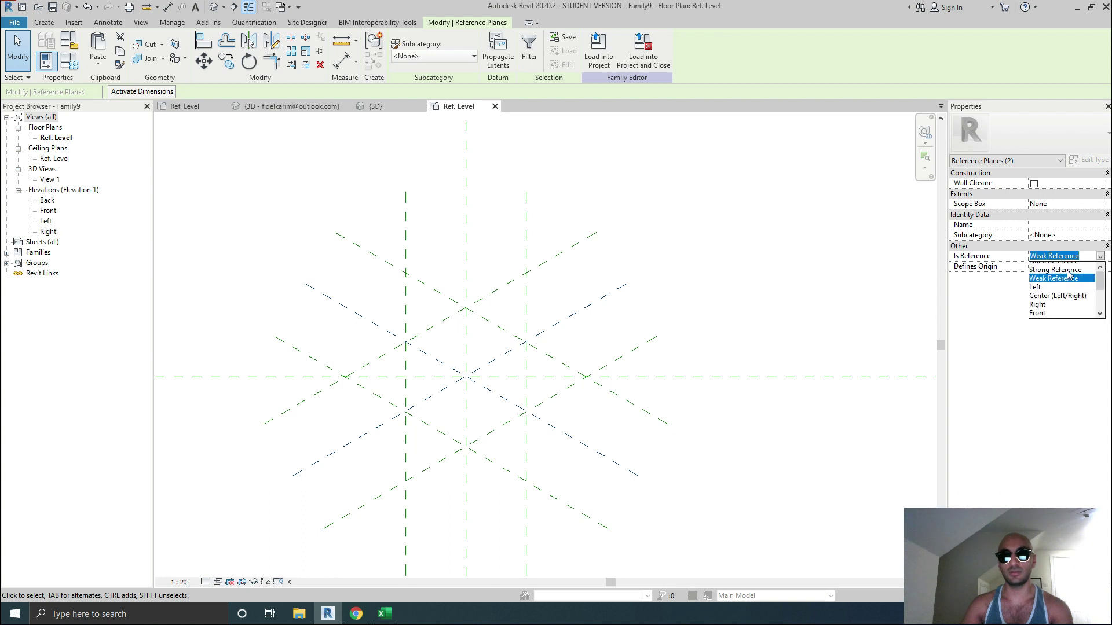
pyautogui.click(1069, 267)
pyautogui.click(454, 434)
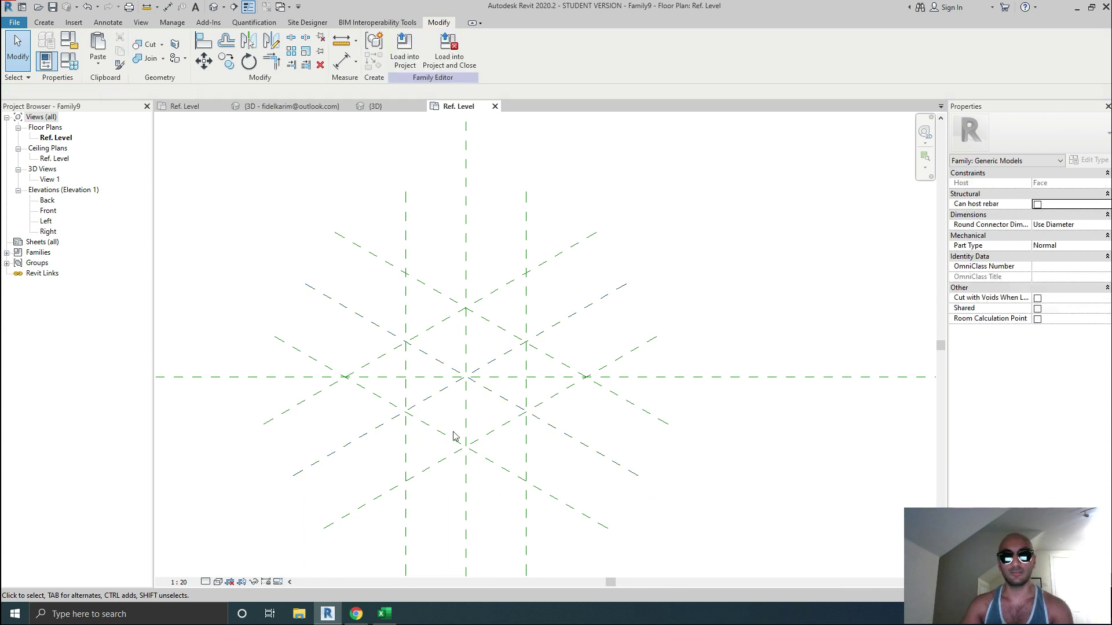
# Move the two middle inclined reference planes from their crossing point onto the intersection of the centre planes.
pyautogui.scroll(2, 440, 406)
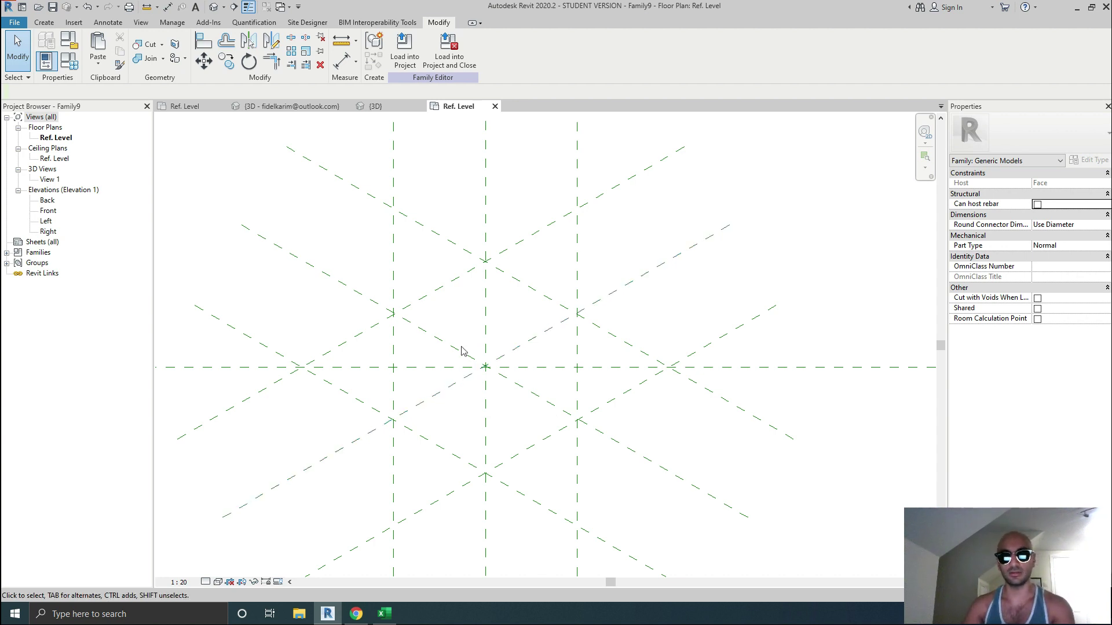
pyautogui.scroll(-1, 430, 394)
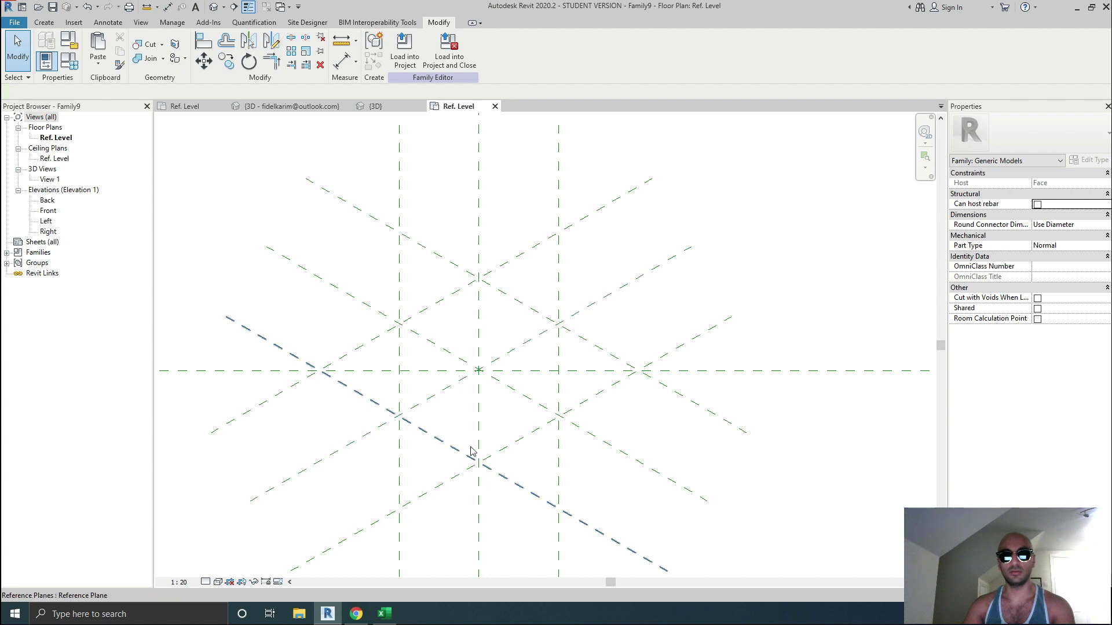
pyautogui.click(456, 386)
pyautogui.scroll(1, 455, 387)
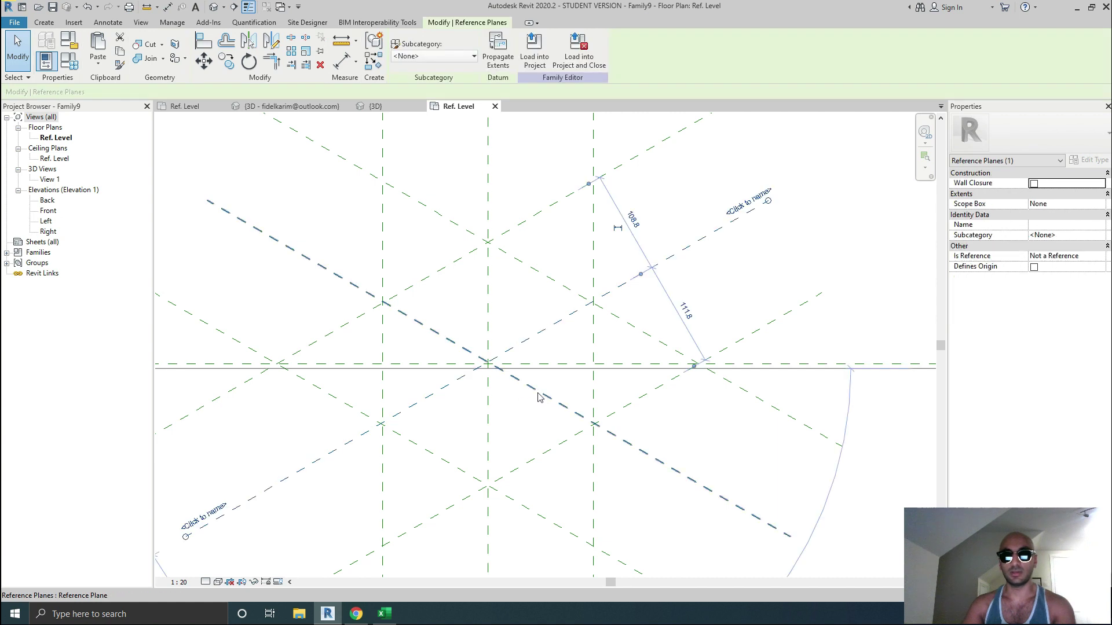
pyautogui.click(678, 508)
pyautogui.moveTo(519, 424); pyautogui.dragTo(538, 409, button='middle')
pyautogui.scroll(5, 512, 365)
pyautogui.scroll(3, 478, 332)
pyautogui.click(551, 299)
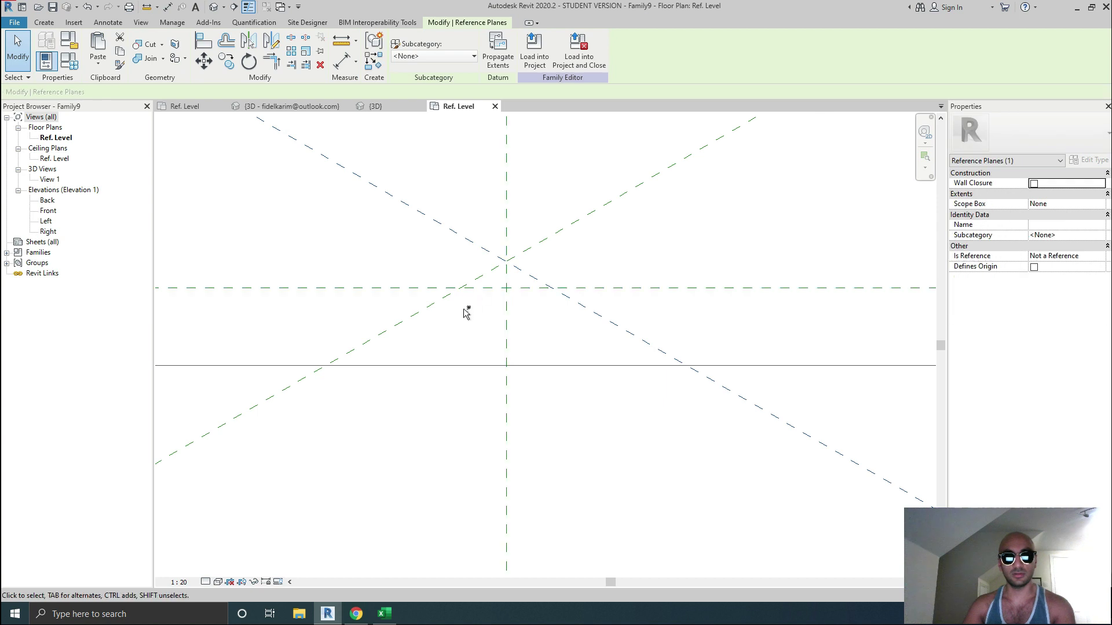
pyautogui.click(438, 305)
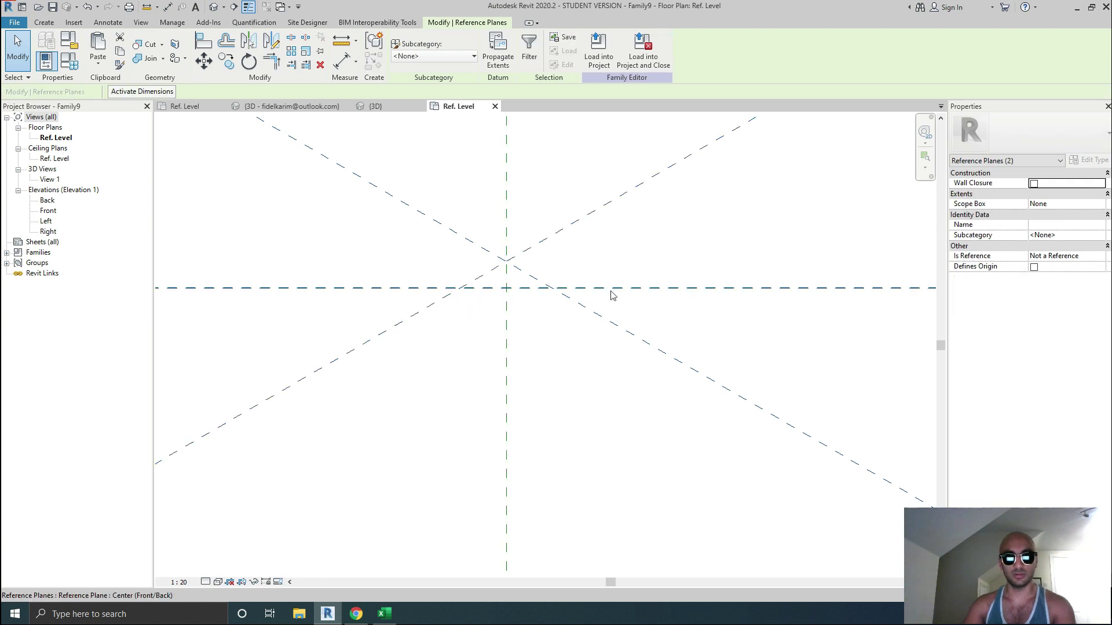
pyautogui.press('m')
pyautogui.press('v')
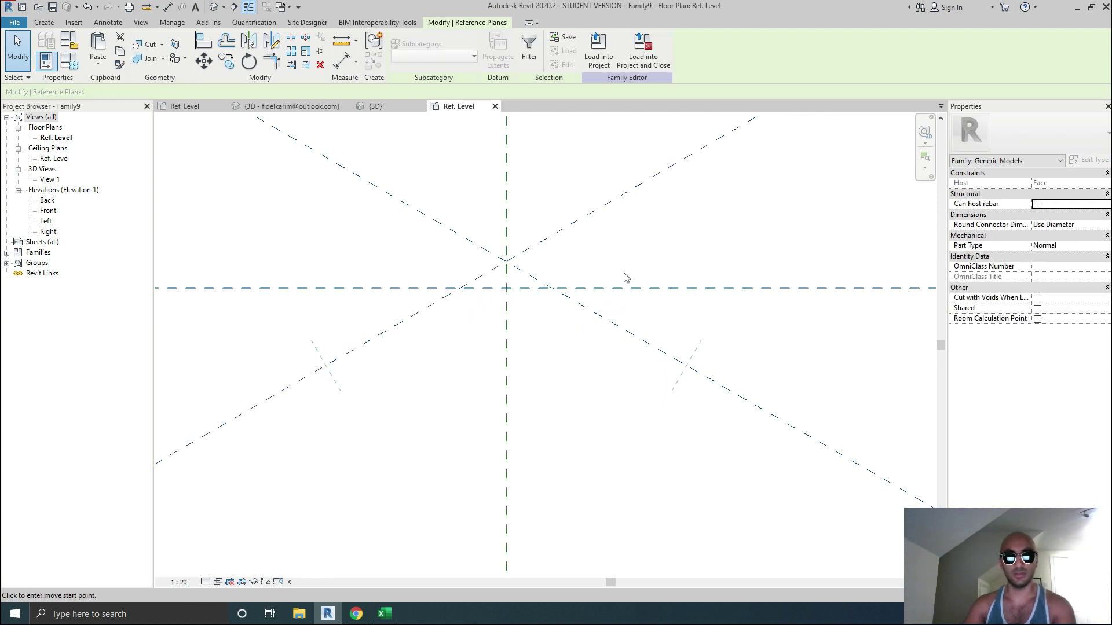
pyautogui.click(505, 261)
pyautogui.click(505, 288)
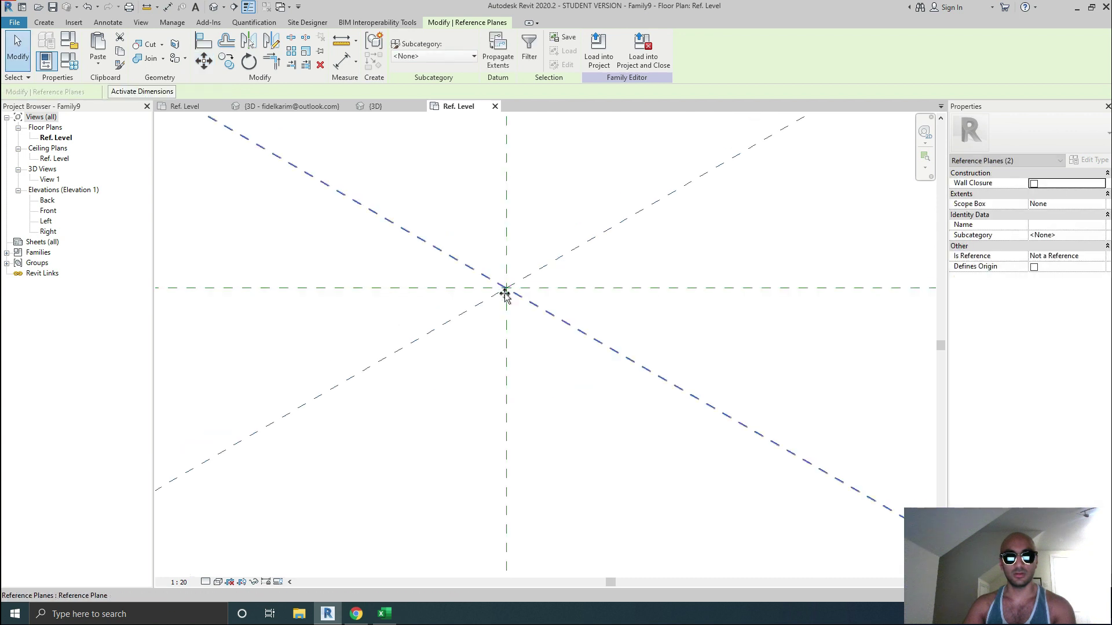
pyautogui.press('Escape')
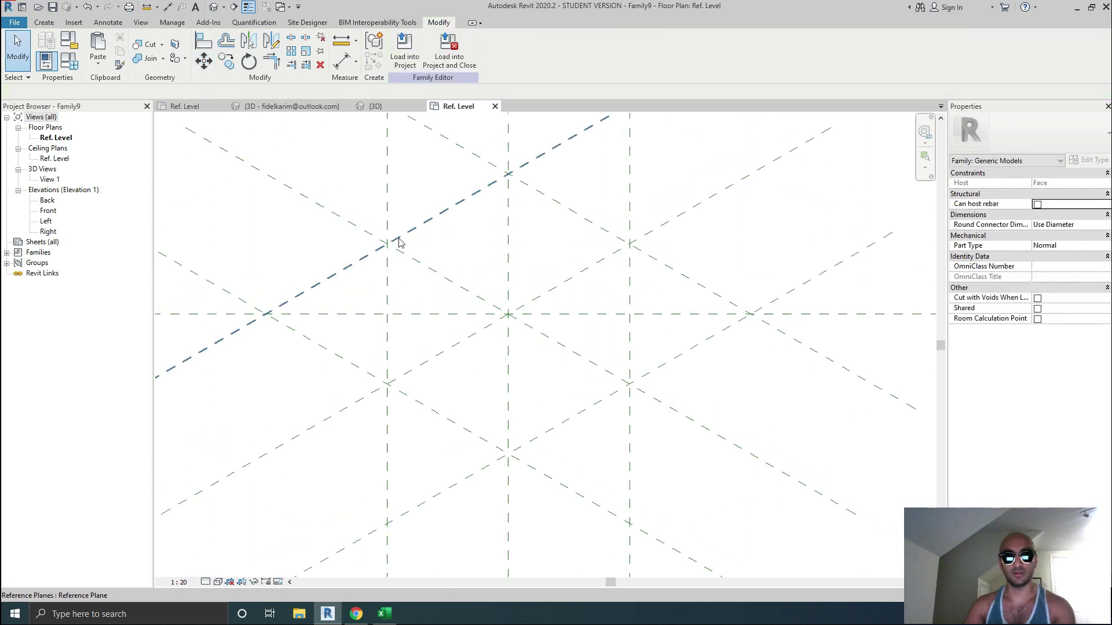
# Add an aligned dimension across the three vertical reference planes and constrain their spacing to be equal.
pyautogui.scroll(4, 399, 243)
pyautogui.moveTo(389, 256); pyautogui.dragTo(472, 233, button='middle')
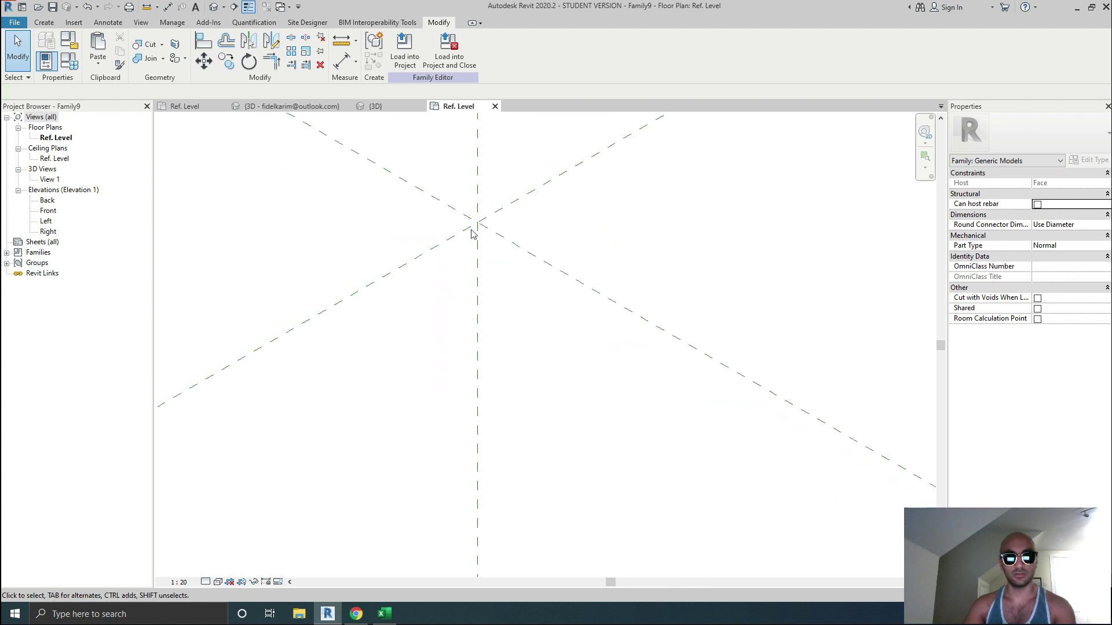
pyautogui.scroll(-4, 478, 237)
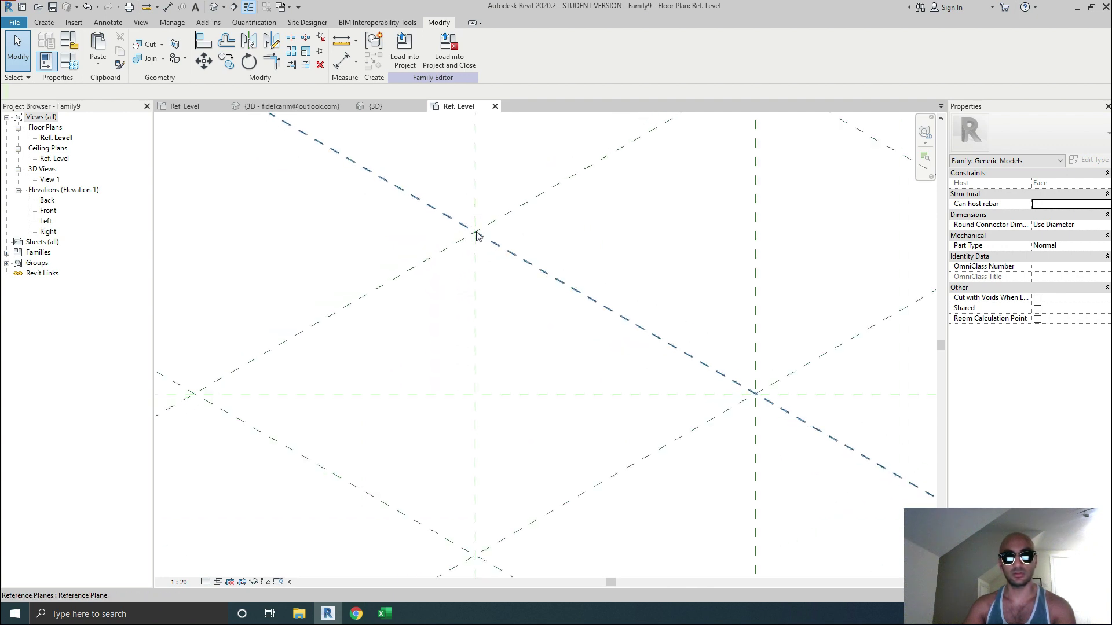
pyautogui.moveTo(689, 380); pyautogui.dragTo(651, 436, button='middle')
pyautogui.scroll(1, 593, 382)
pyautogui.moveTo(596, 294); pyautogui.dragTo(590, 438, button='middle')
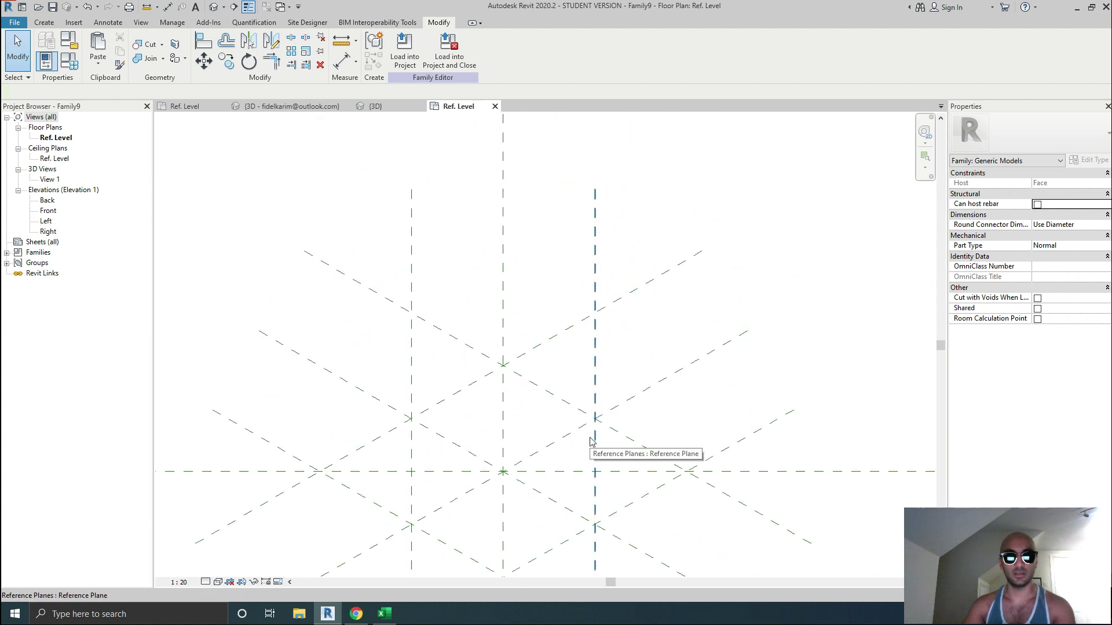
pyautogui.press('d')
pyautogui.press('i')
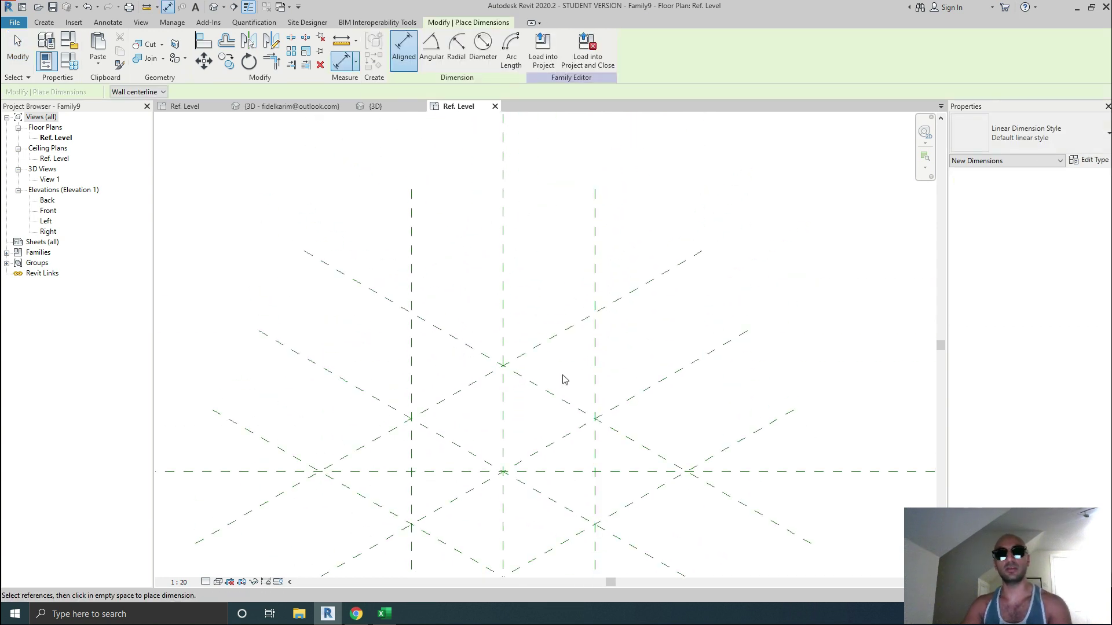
pyautogui.click(411, 282)
pyautogui.click(503, 246)
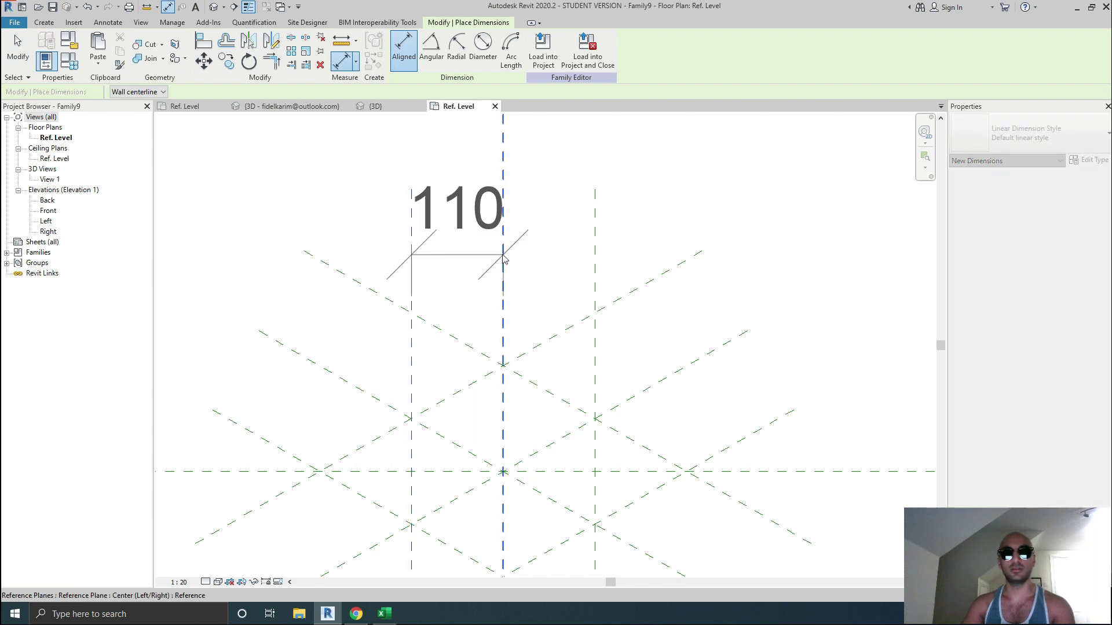
pyautogui.click(595, 234)
pyautogui.click(558, 227)
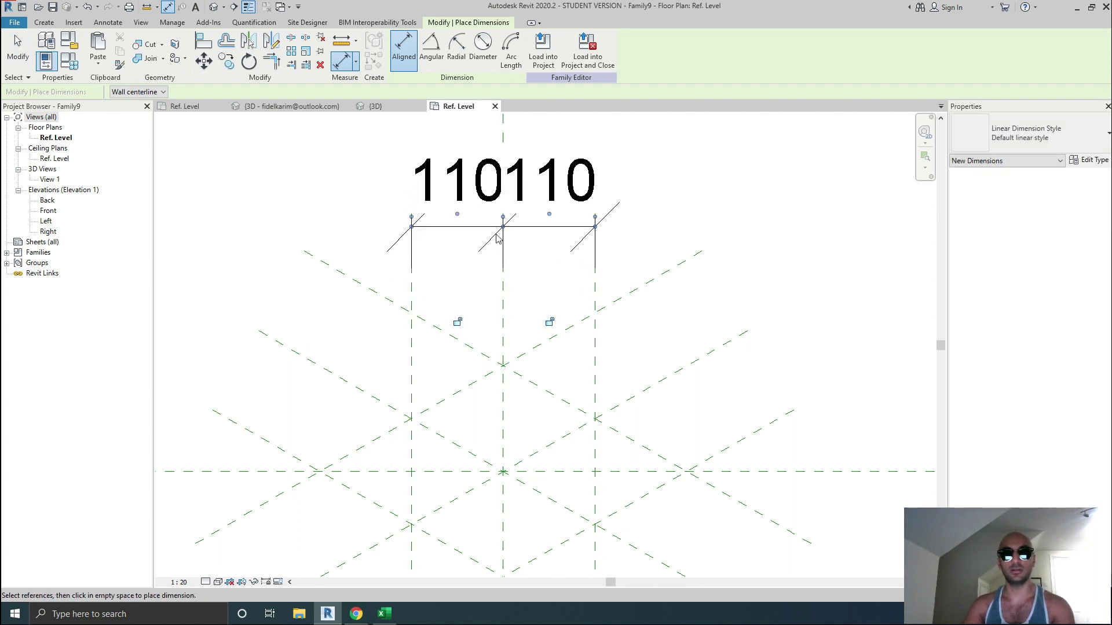
pyautogui.moveTo(497, 236); pyautogui.dragTo(471, 363, button='middle')
pyautogui.click(477, 140)
# Add an aligned dimension across the three original inclined reference planes and make its segments equal.
pyautogui.scroll(-2, 480, 180)
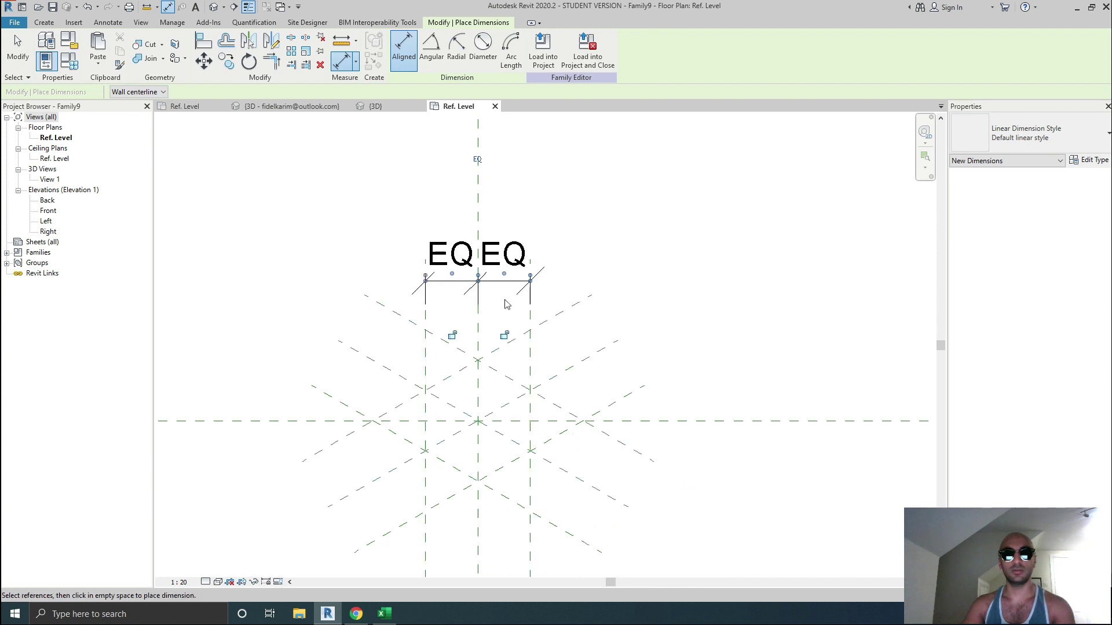
pyautogui.click(572, 308)
pyautogui.click(584, 358)
pyautogui.click(626, 396)
pyautogui.click(647, 370)
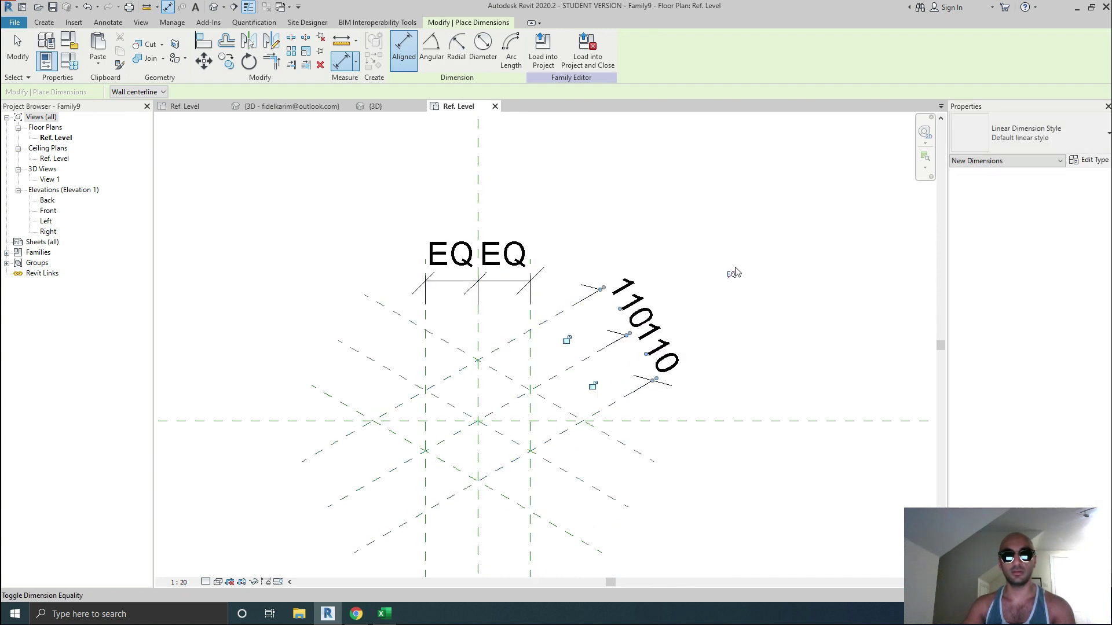
pyautogui.click(735, 272)
pyautogui.press('Escape')
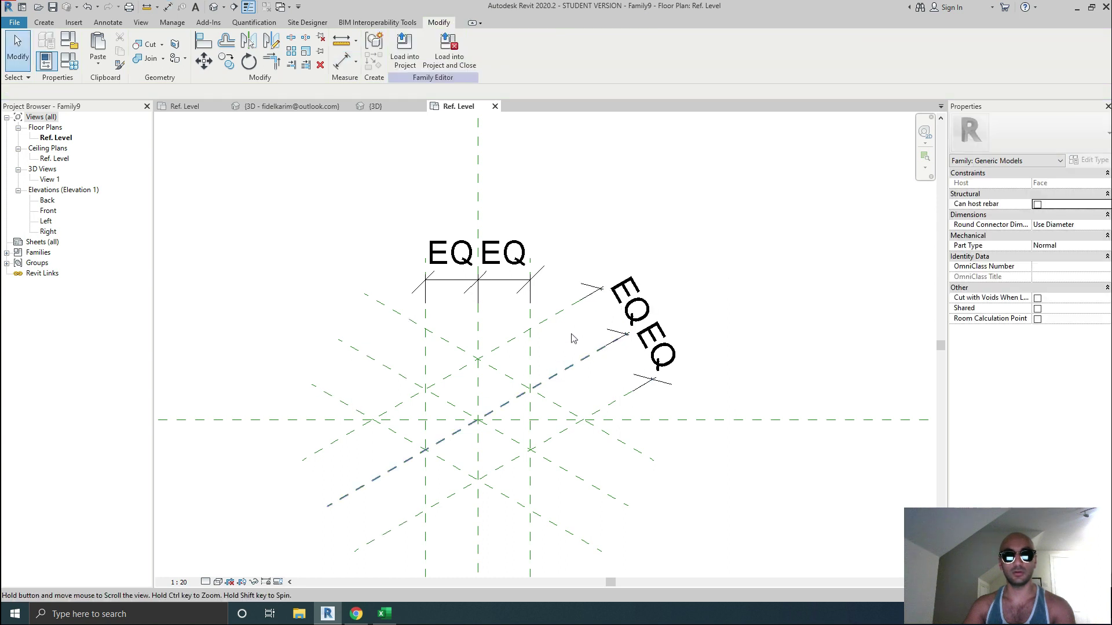
# Test the equal spacing by moving the lower outer inclined plane to 160 from the middle one, and undo the move.
pyautogui.scroll(2, 576, 337)
pyautogui.click(589, 332)
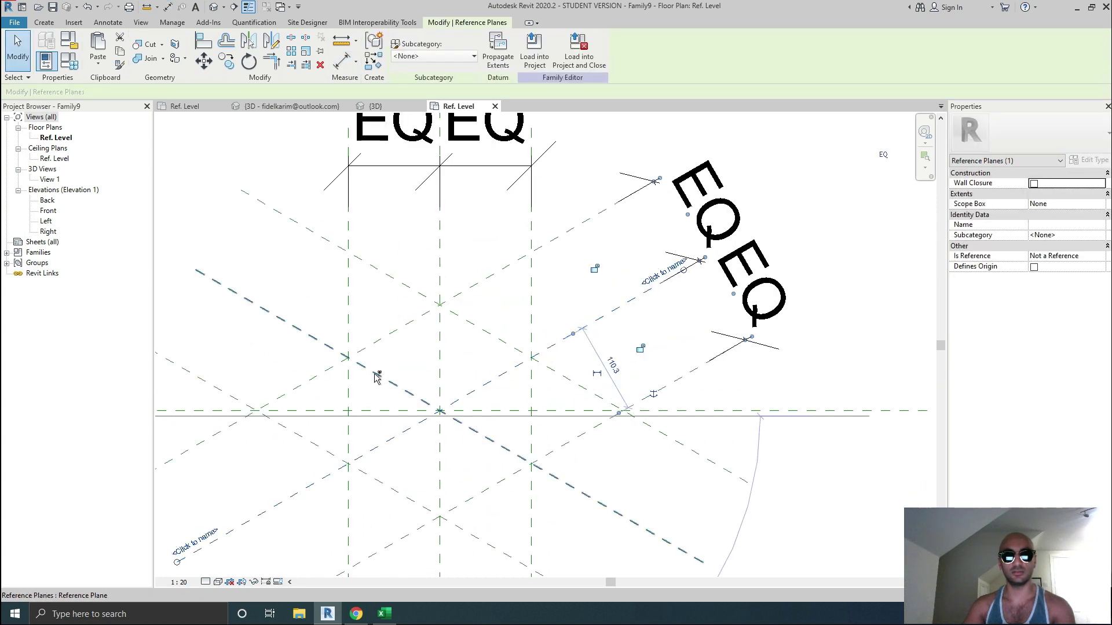
pyautogui.keyDown('ctrl'); pyautogui.click(376, 374); pyautogui.keyUp('ctrl')
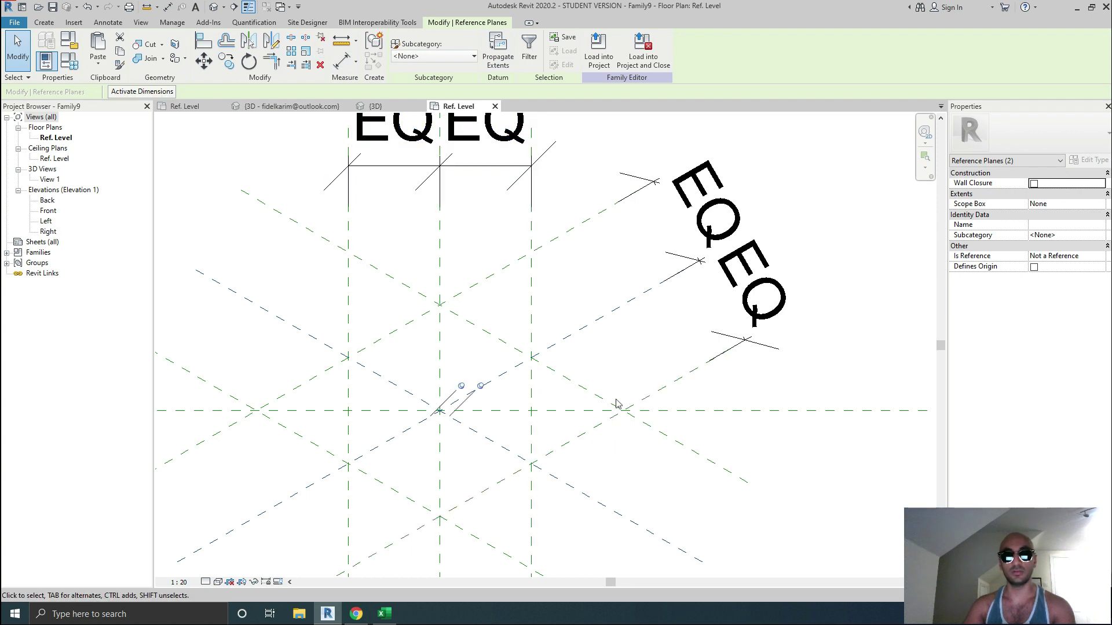
pyautogui.click(471, 396)
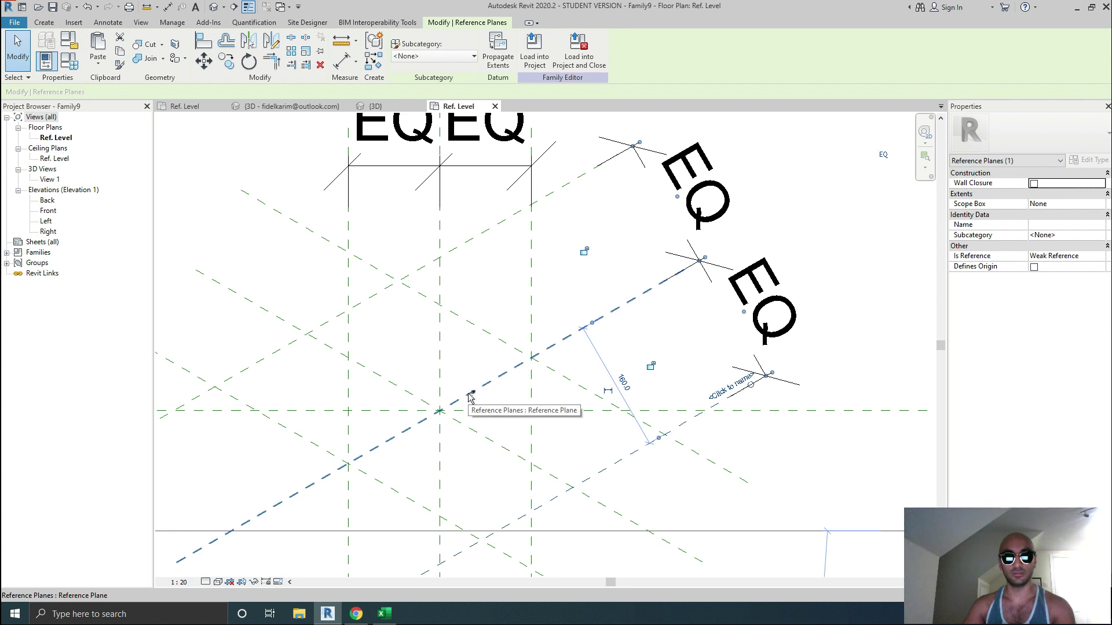
pyautogui.hotkey('ctrl', 'z')
# Add an aligned dimension across the three mirrored inclined reference planes and make its segments equal.
pyautogui.scroll(-1, 513, 360)
pyautogui.press('d')
pyautogui.press('i')
pyautogui.click(347, 255)
pyautogui.click(310, 312)
pyautogui.click(278, 372)
pyautogui.click(218, 284)
pyautogui.moveTo(393, 401); pyautogui.dragTo(445, 434, button='middle')
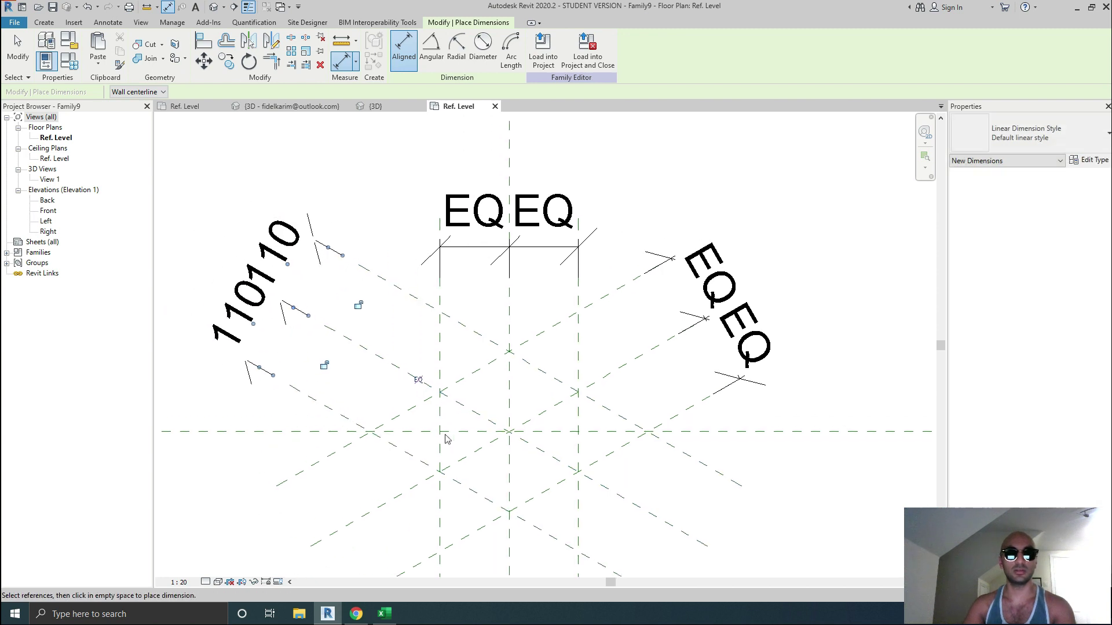
pyautogui.click(418, 380)
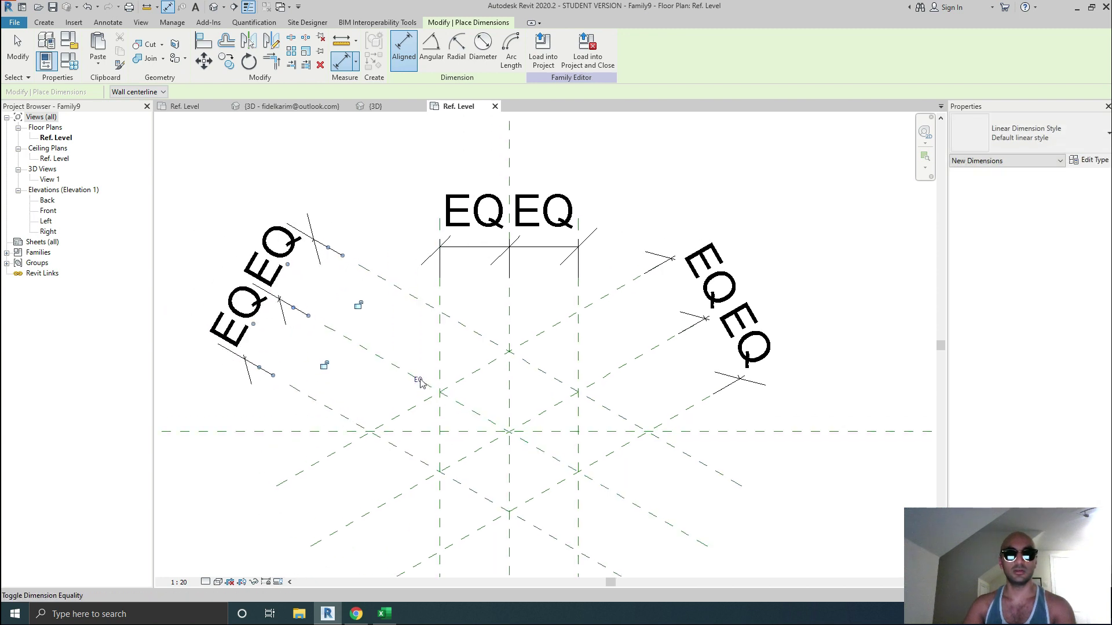
# Add overall aligned dimensions between the two outer reference planes in each of the three directions, outside the equality dimensions.
pyautogui.click(311, 400)
pyautogui.scroll(-2, 314, 391)
pyautogui.click(373, 325)
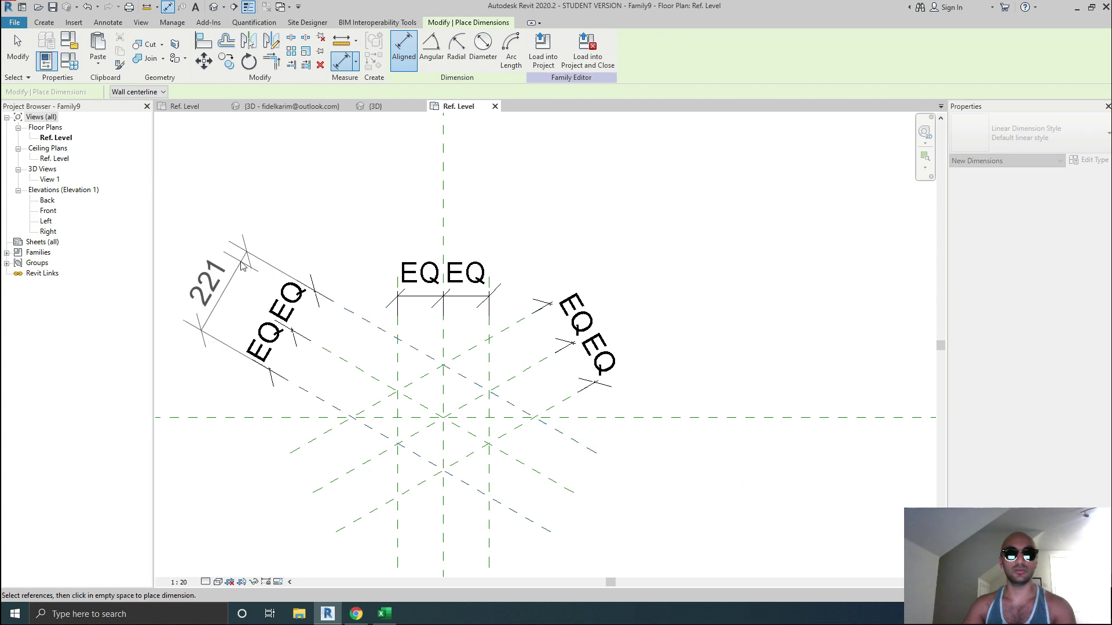
pyautogui.click(242, 266)
pyautogui.click(398, 359)
pyautogui.click(489, 371)
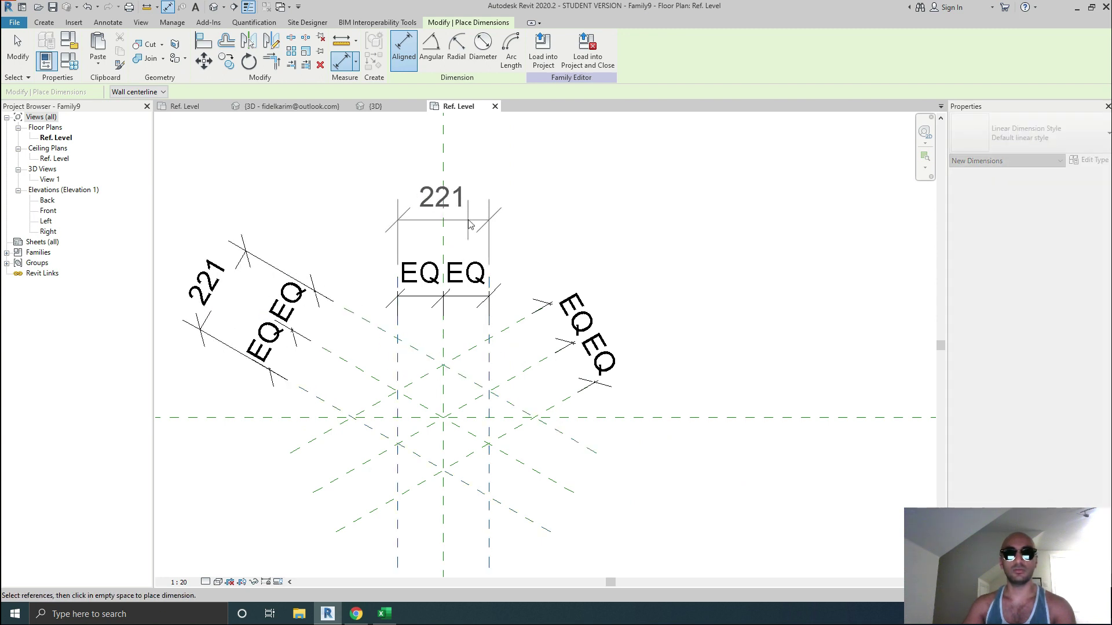
pyautogui.click(451, 220)
pyautogui.click(506, 333)
pyautogui.click(547, 411)
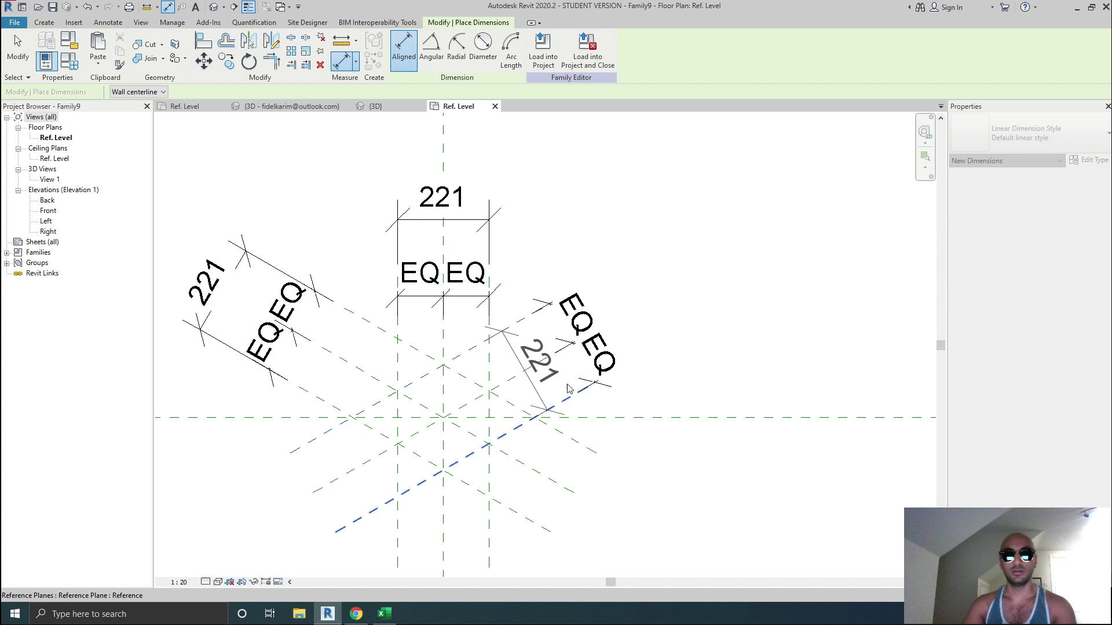
pyautogui.click(647, 334)
pyautogui.press('Escape')
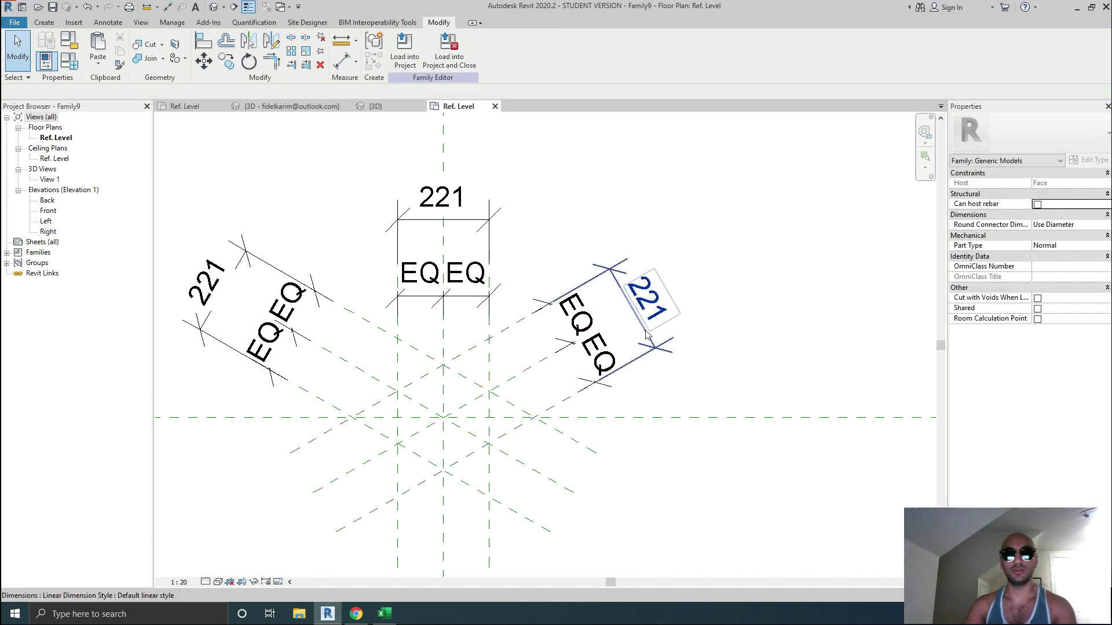
# Set the Ref. Level view scale to 1:5.
pyautogui.scroll(-2, 643, 333)
pyautogui.click(179, 582)
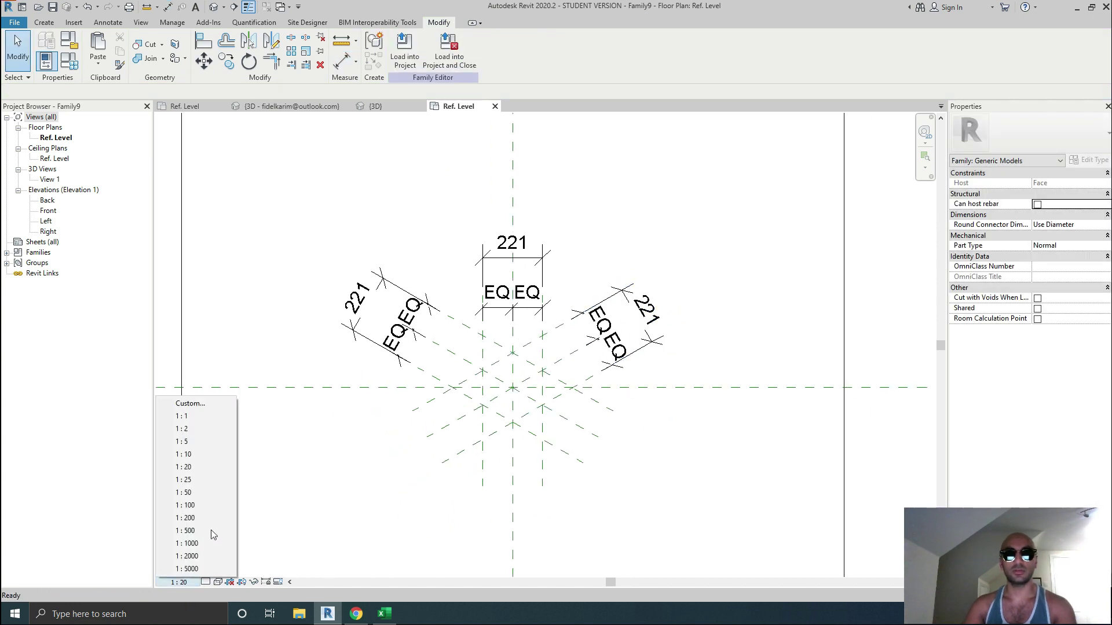
pyautogui.click(212, 438)
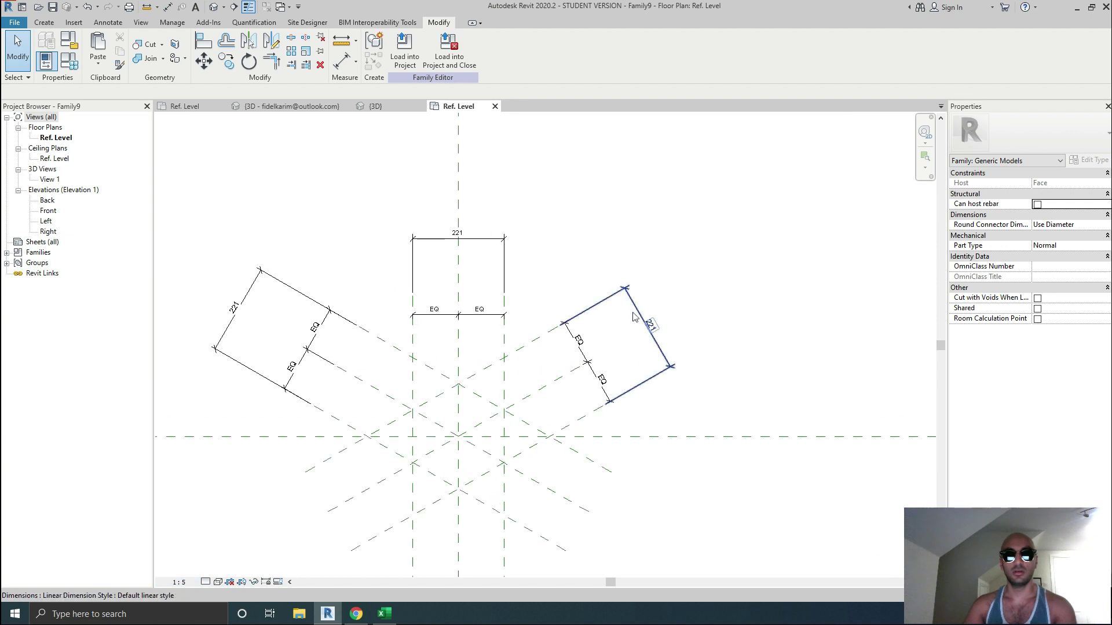
# Move the three overall dimensions closer to their equality dimensions.
pyautogui.moveTo(668, 279); pyautogui.dragTo(643, 288)
pyautogui.moveTo(512, 207); pyautogui.dragTo(507, 239)
pyautogui.click(268, 277)
pyautogui.moveTo(267, 277); pyautogui.dragTo(308, 300)
pyautogui.scroll(2, 460, 242)
# Label all three overall dimensions with a new type-based family parameter named F, grouped under Dimensions.
pyautogui.click(696, 301)
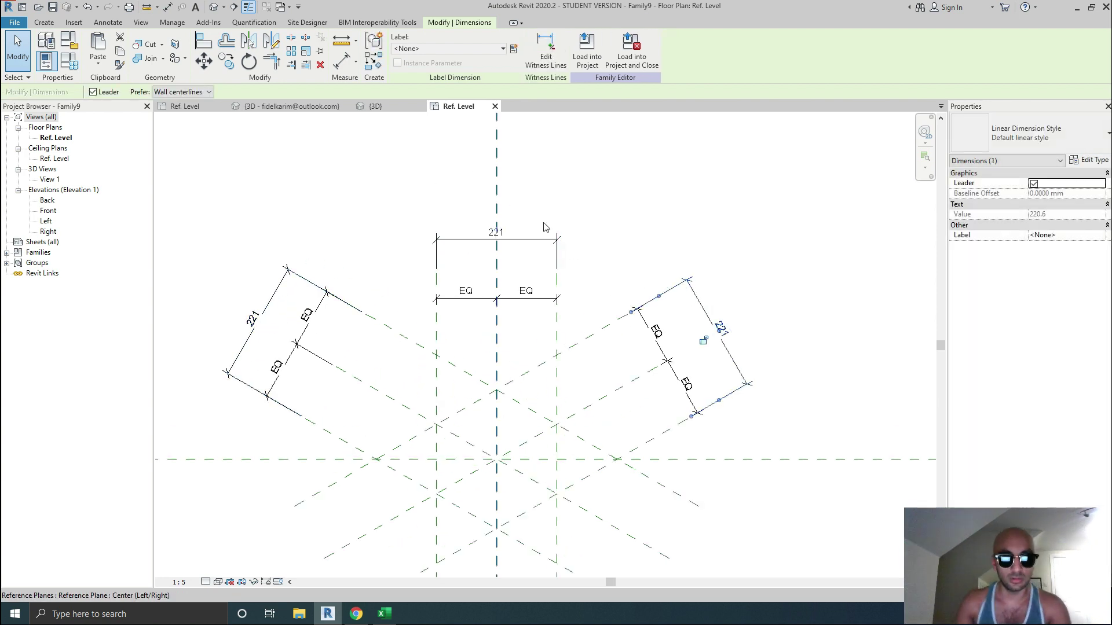
pyautogui.keyDown('ctrl'); pyautogui.click(433, 281); pyautogui.keyUp('ctrl')
pyautogui.keyDown('ctrl'); pyautogui.click(276, 298); pyautogui.keyUp('ctrl')
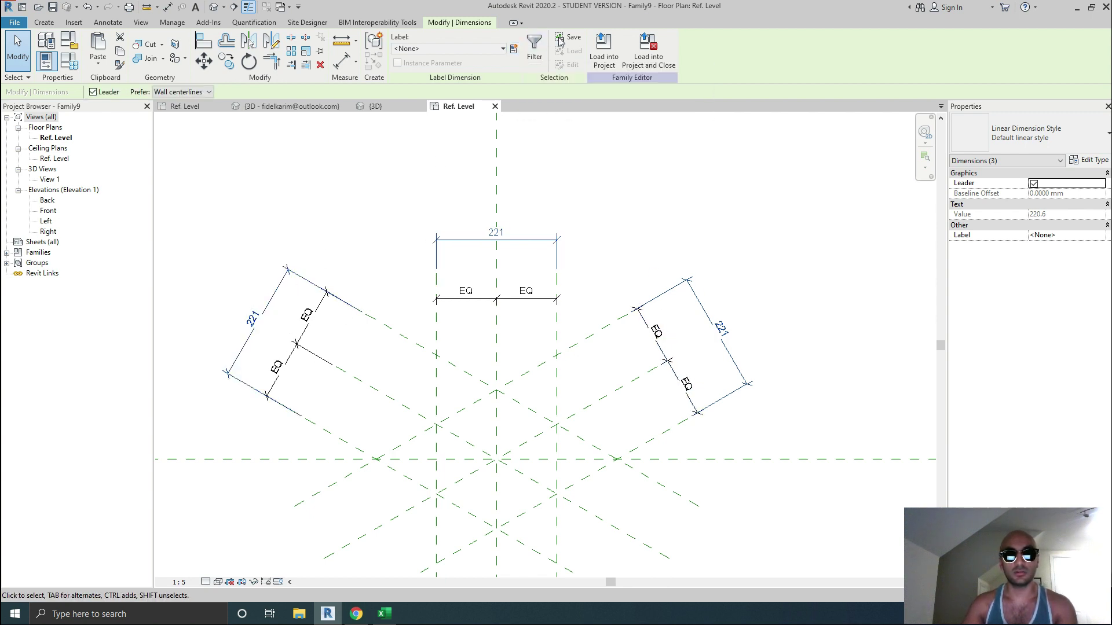
pyautogui.click(514, 49)
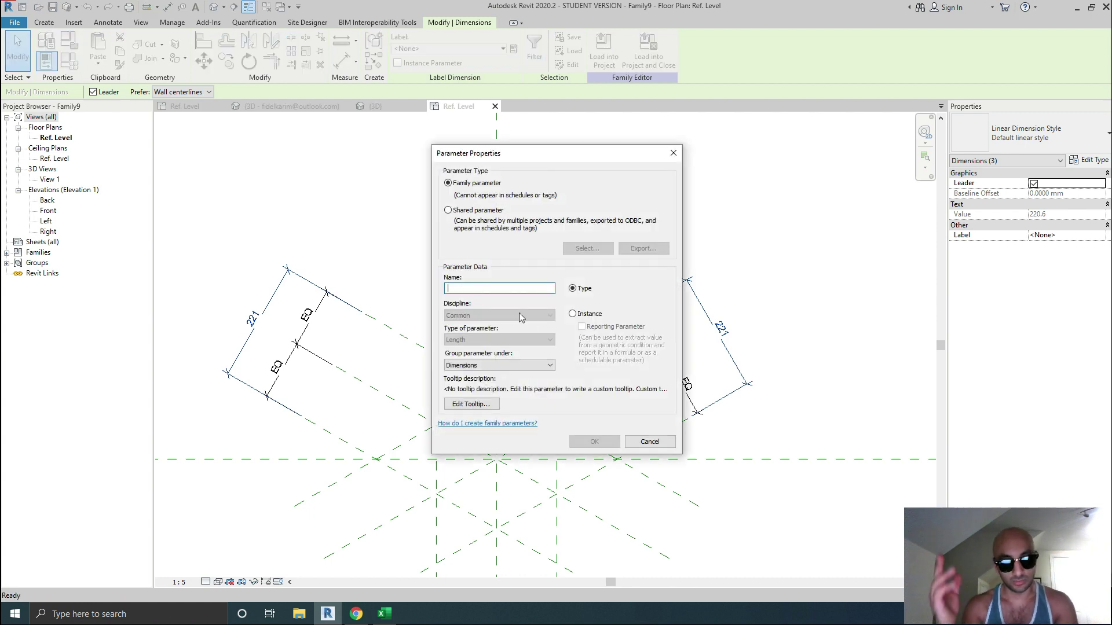
pyautogui.write('F')
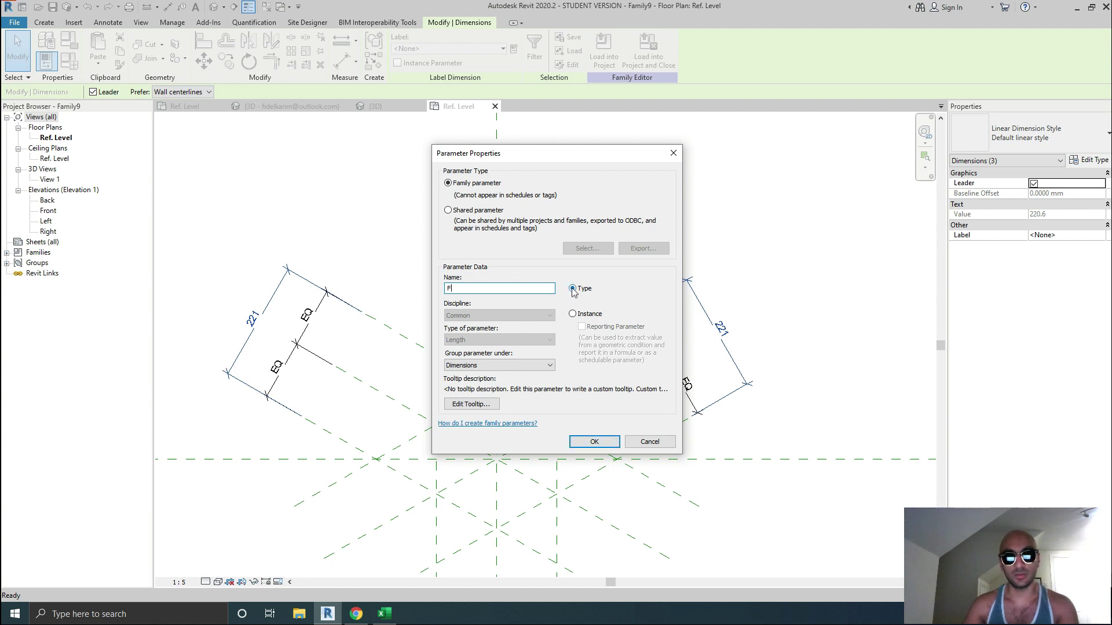
pyautogui.click(613, 442)
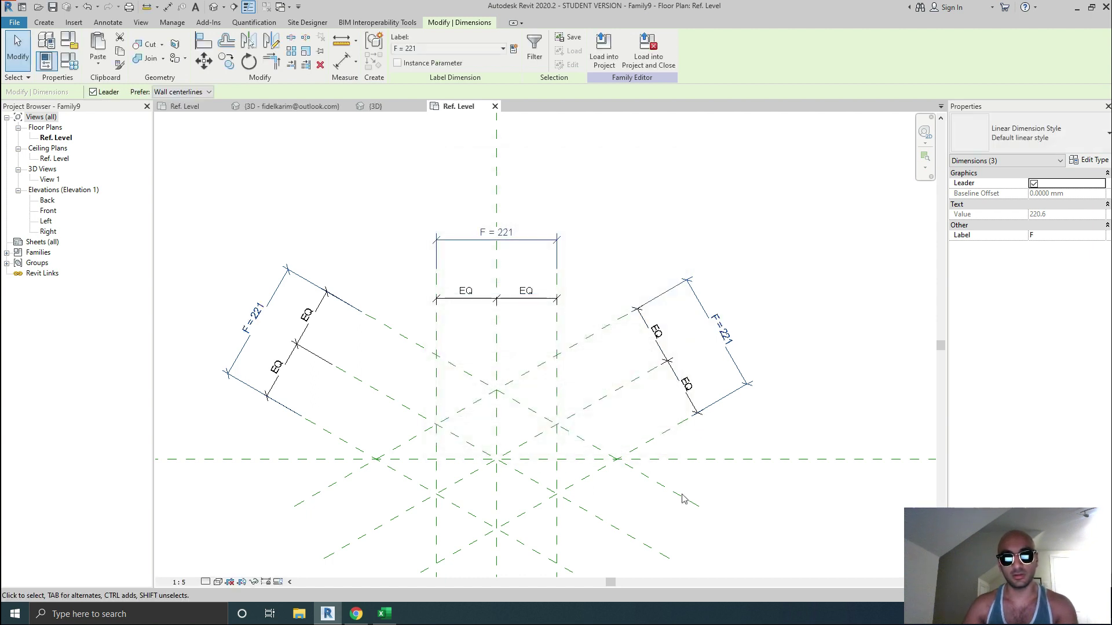
pyautogui.click(793, 537)
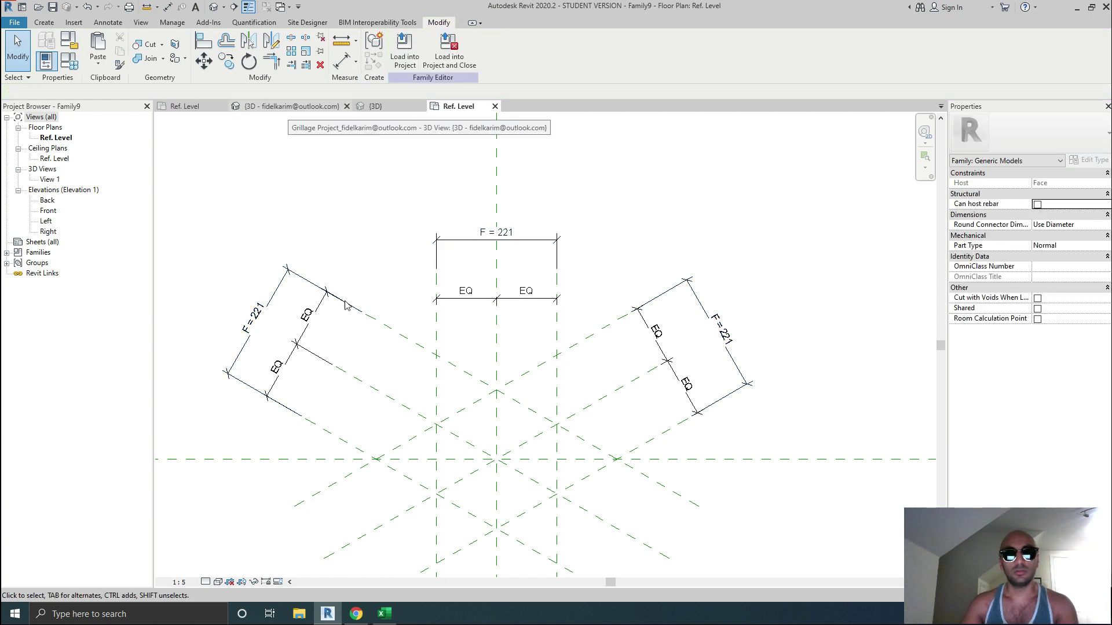
# Examine the finished M45 bolt in the Grillage Project's 3D view and the family's own 3D view, and return to the family's Ref. Level plan.
pyautogui.click(309, 110)
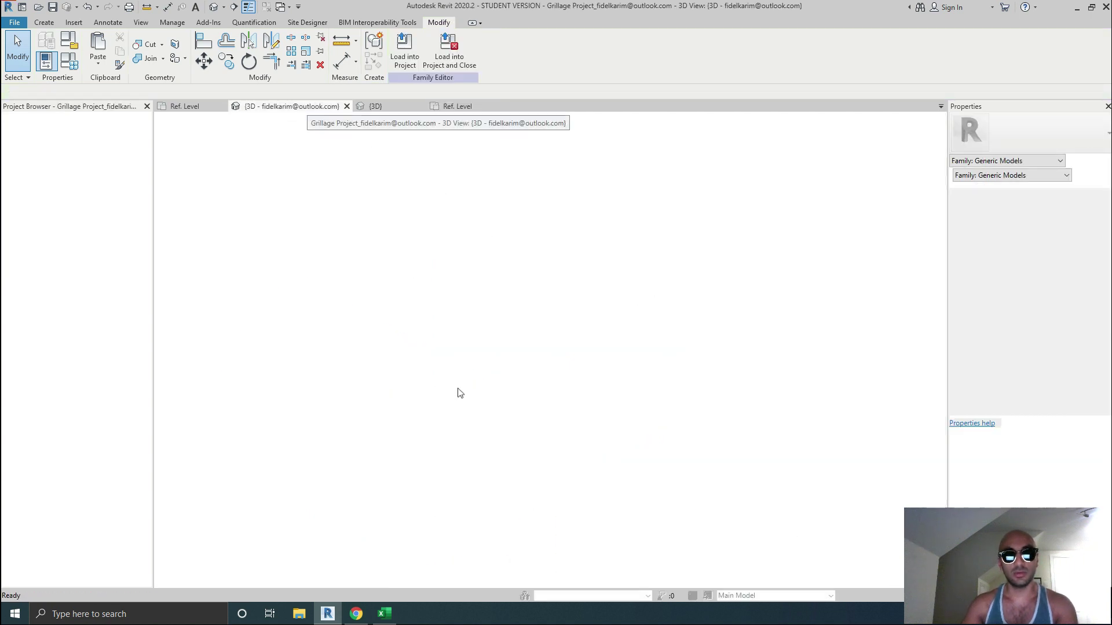
pyautogui.scroll(5, 400, 287)
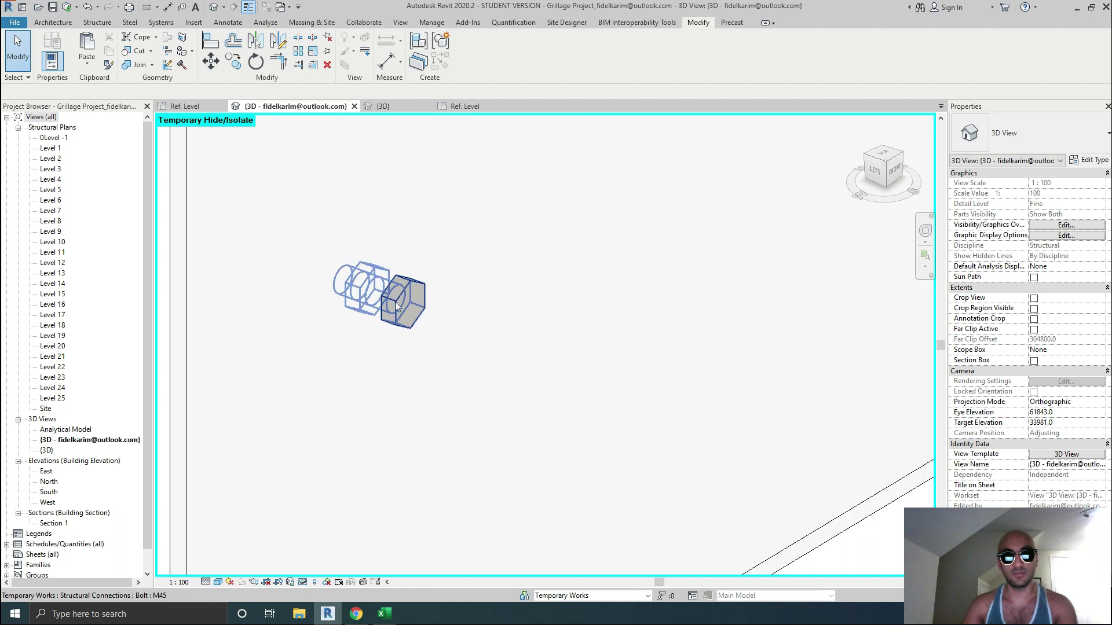
pyautogui.doubleClick(422, 298)
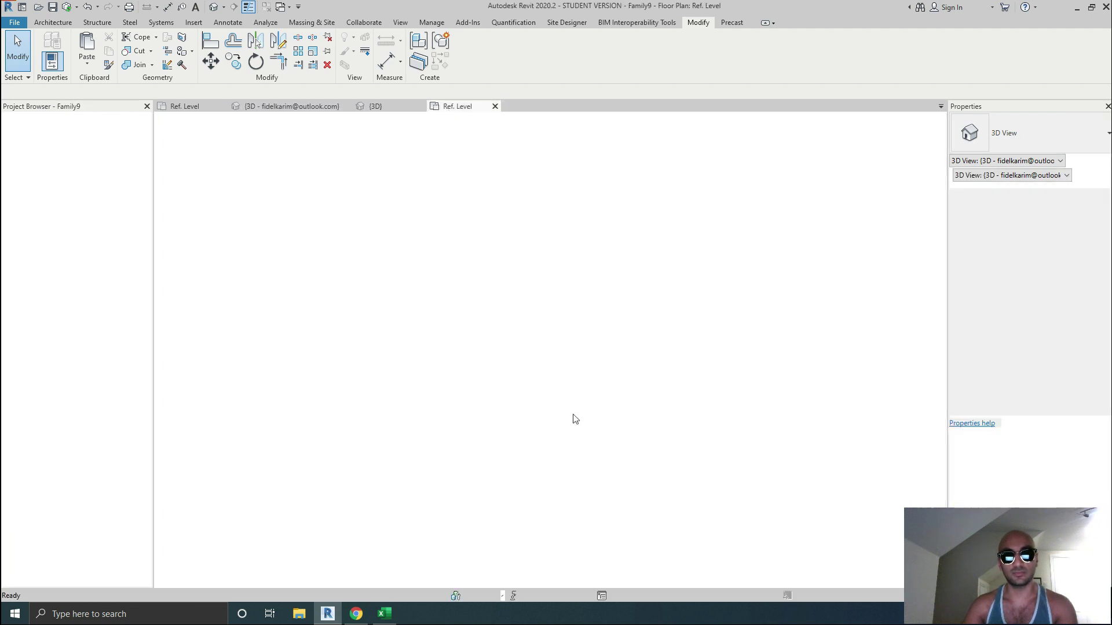
pyautogui.scroll(4, 535, 311)
pyautogui.scroll(-4, 535, 311)
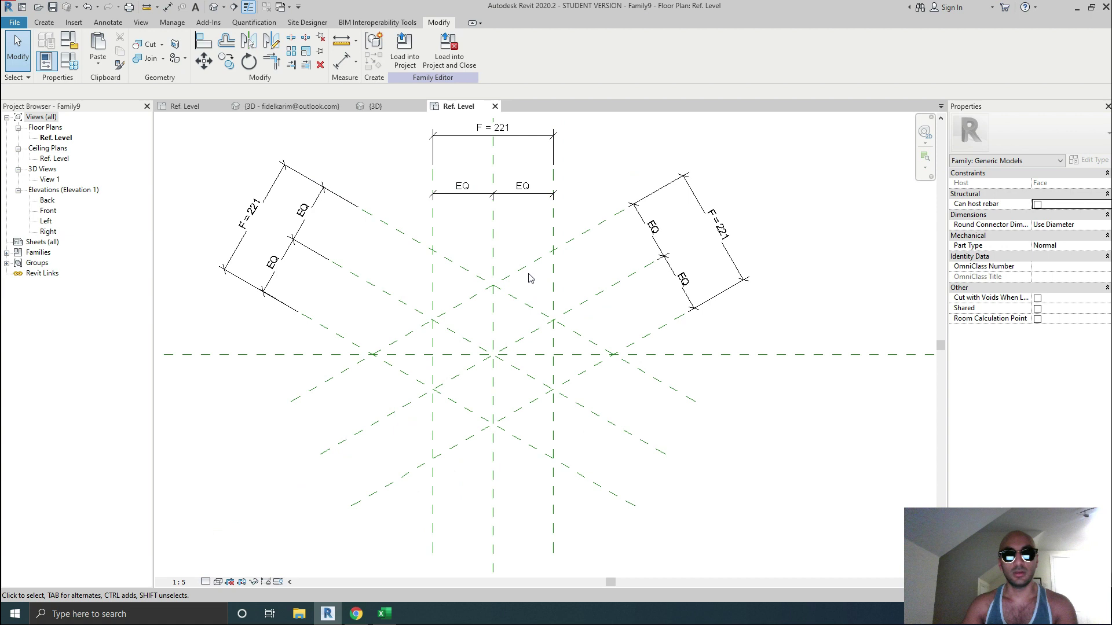
pyautogui.click(213, 8)
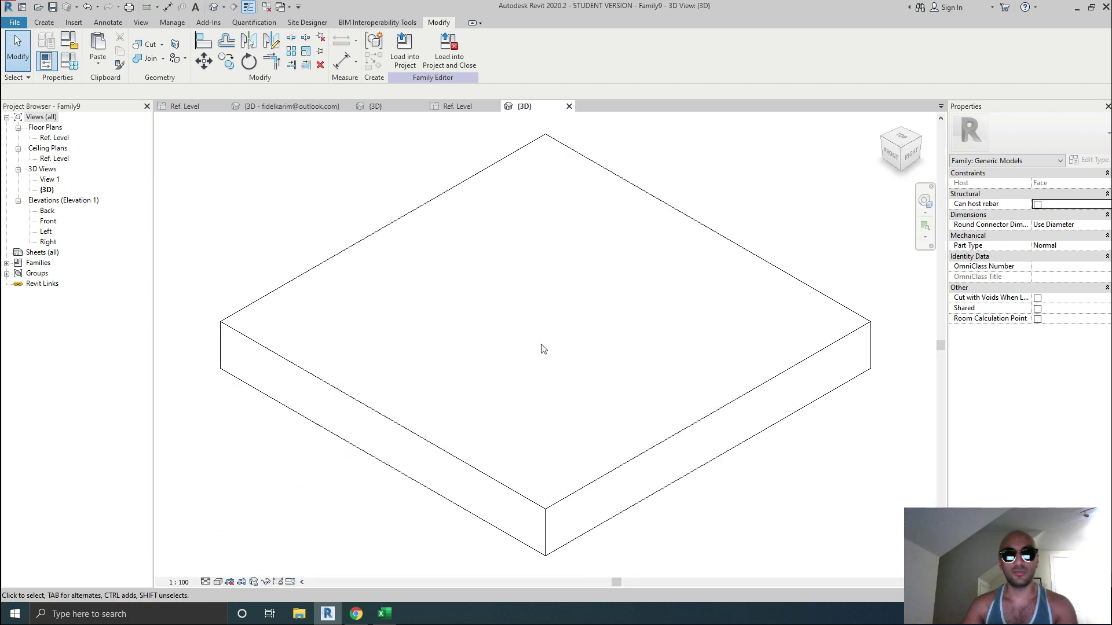
pyautogui.click(460, 106)
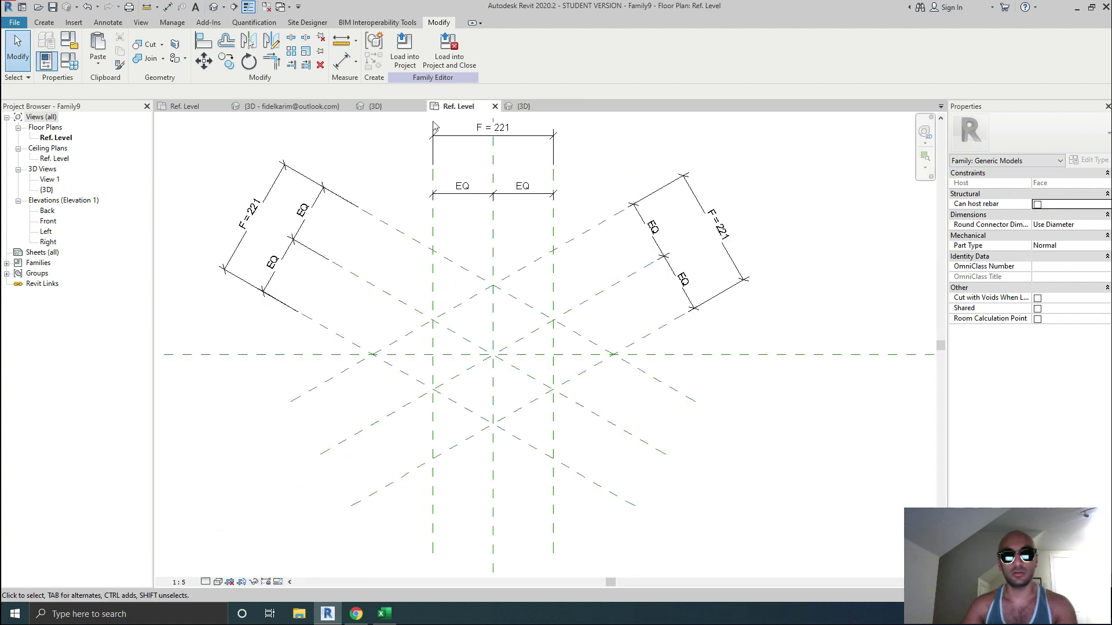
# Start an extrusion and create sketch lines from the four outer inclined reference planes and the right vertical one, locked to the planes.
pyautogui.scroll(3, 495, 260)
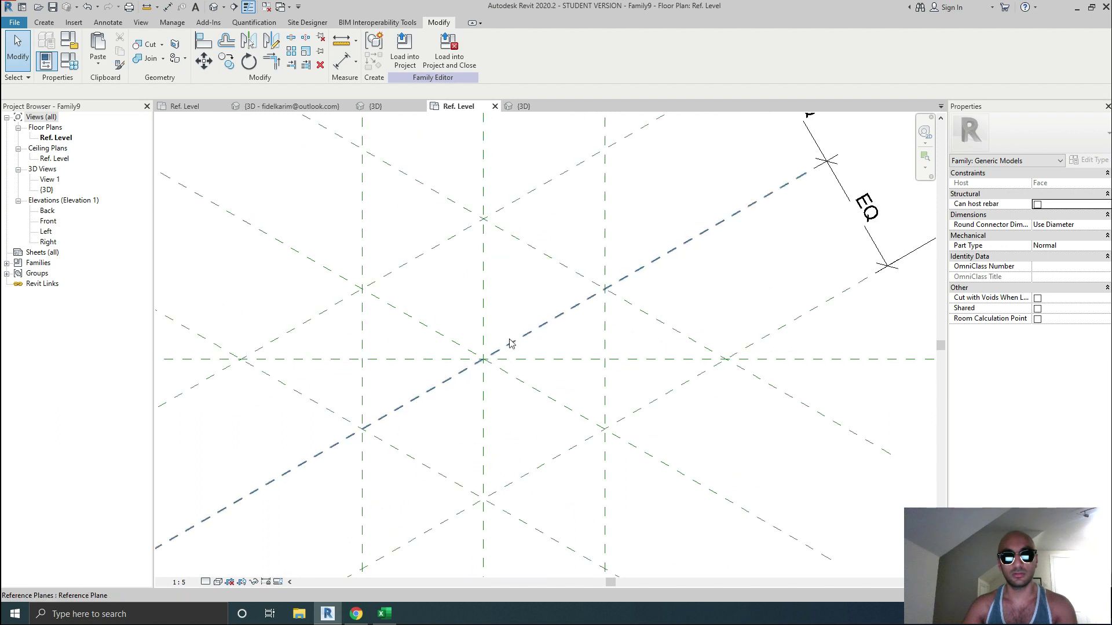
pyautogui.scroll(-3, 491, 232)
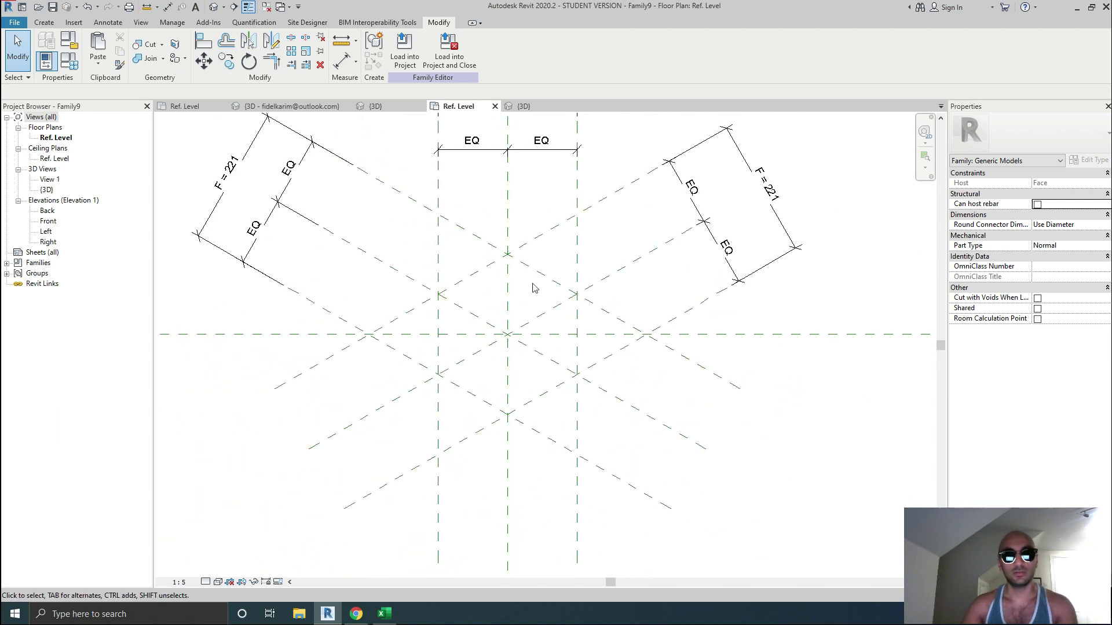
pyautogui.click(44, 22)
pyautogui.click(98, 49)
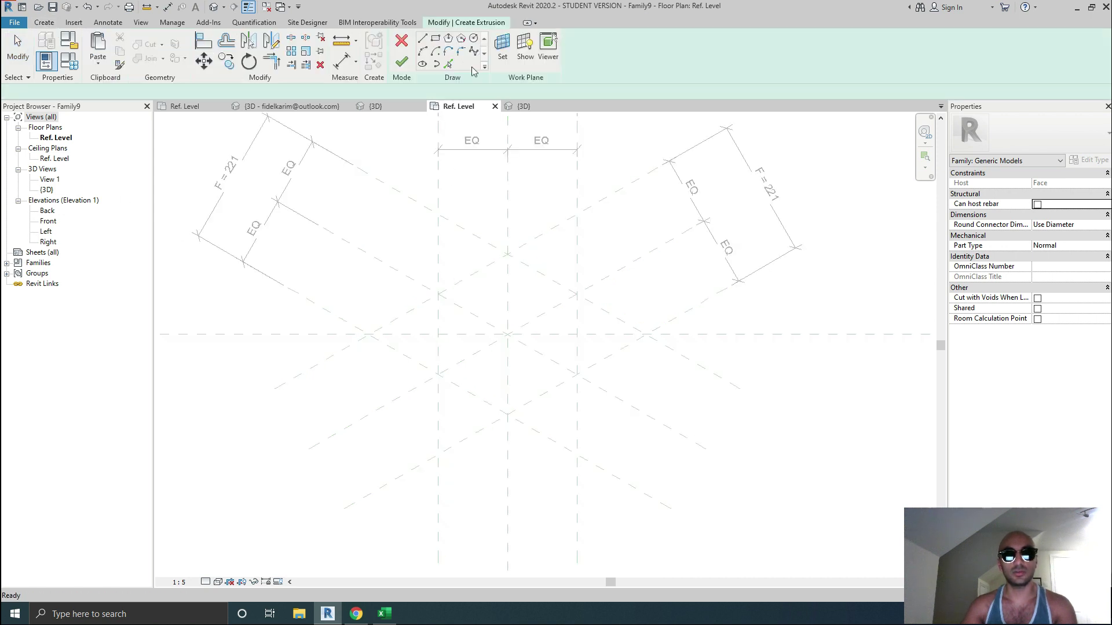
pyautogui.click(449, 63)
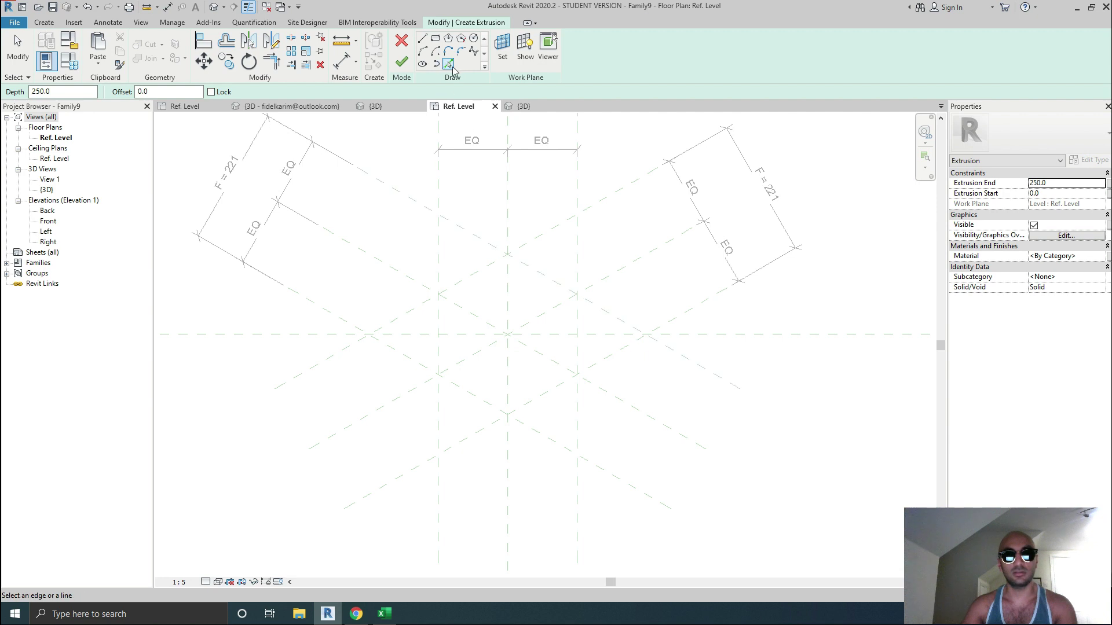
pyautogui.click(475, 273)
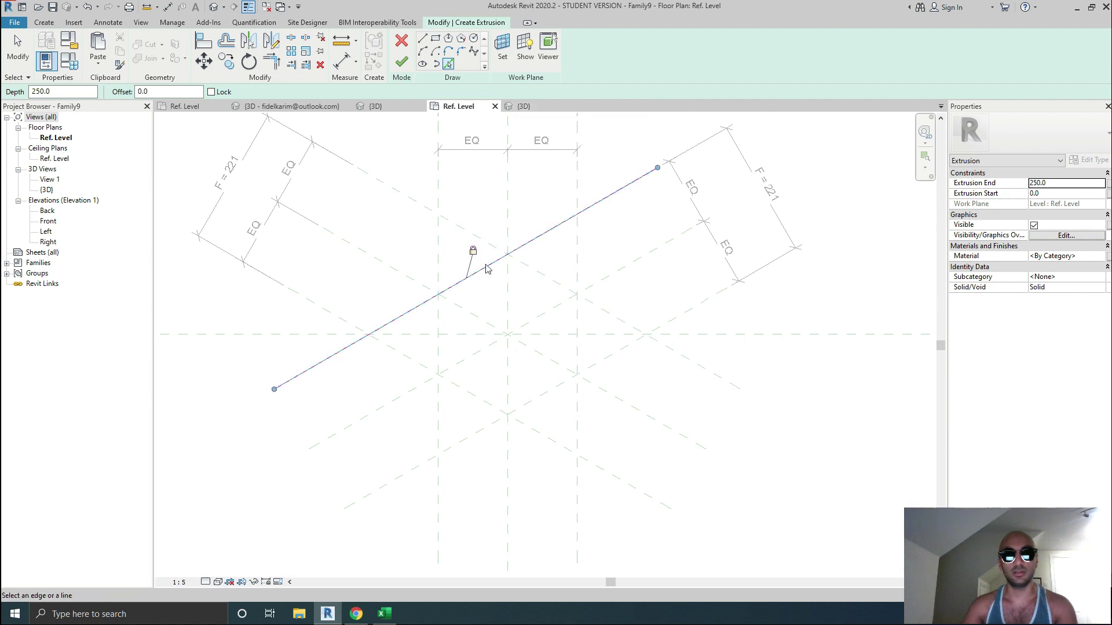
pyautogui.click(528, 267)
pyautogui.click(577, 338)
pyautogui.click(566, 381)
pyautogui.click(483, 400)
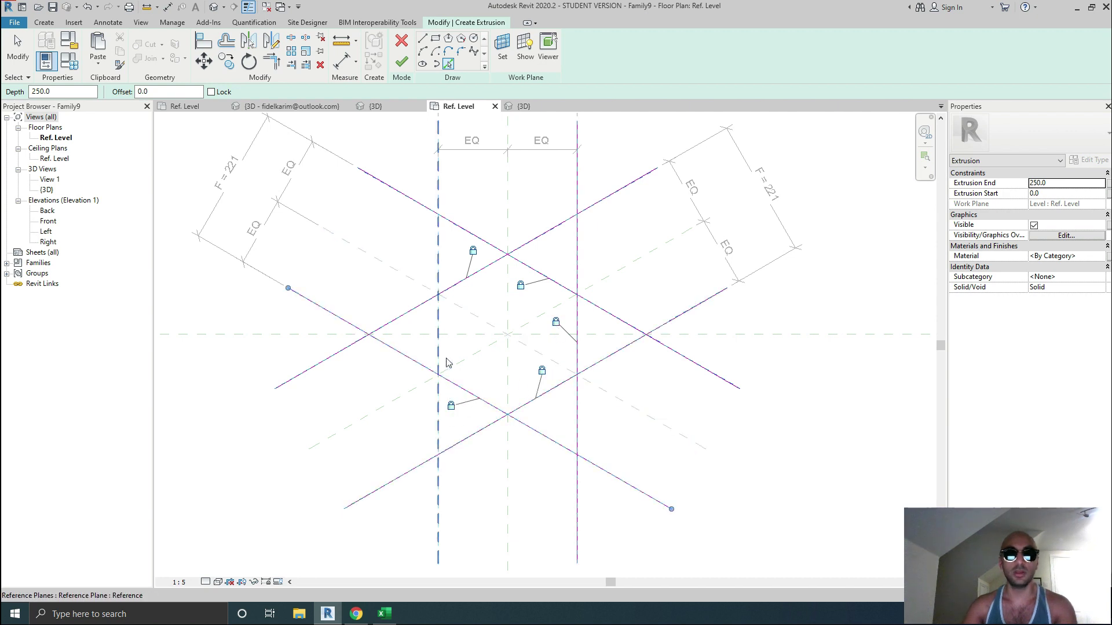
# Sketch a vertical line about 340 mm long just outside the left vertical reference plane.
pyautogui.click(422, 39)
pyautogui.click(401, 437)
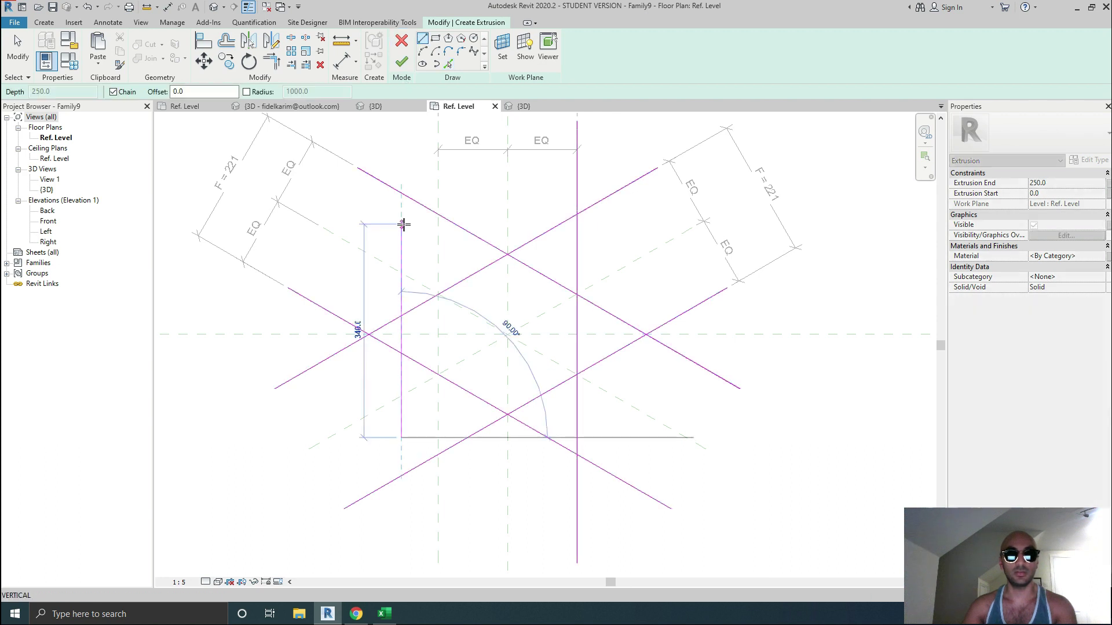
pyautogui.click(403, 224)
pyautogui.press('Escape')
pyautogui.press('Escape')
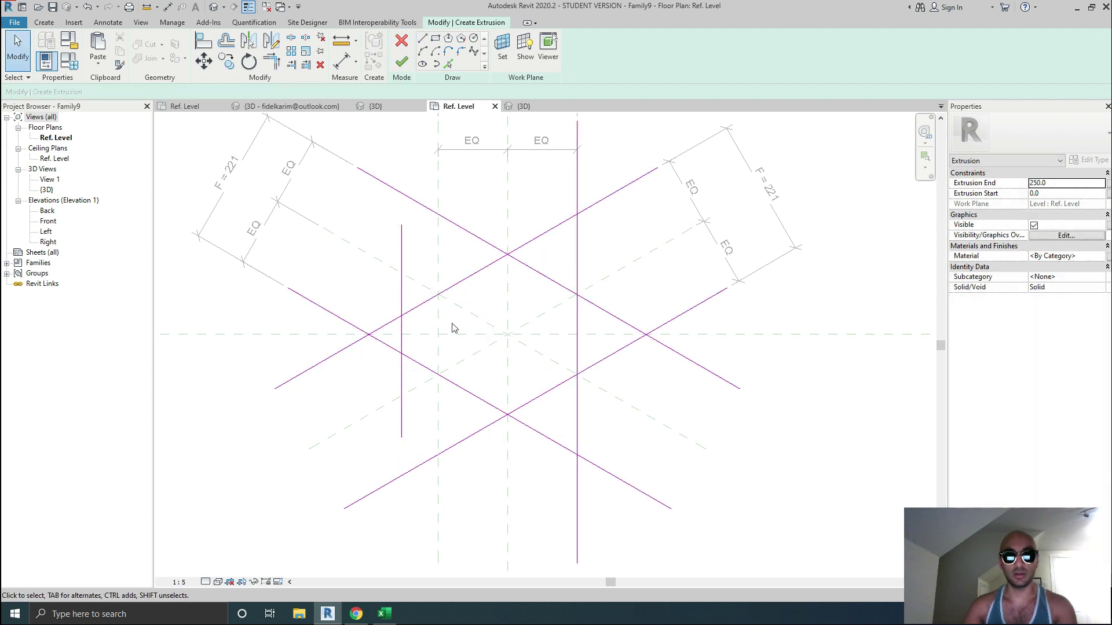
# Align the new vertical sketch line to the left vertical reference plane and lock the alignment.
pyautogui.press('a')
pyautogui.press('l')
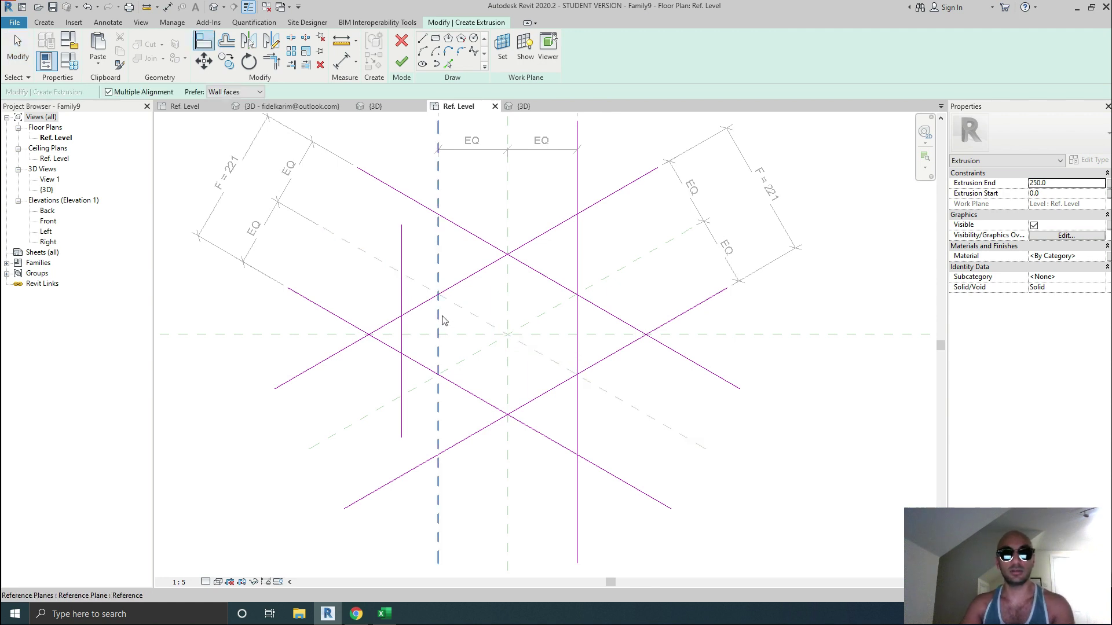
pyautogui.click(438, 304)
pyautogui.click(401, 307)
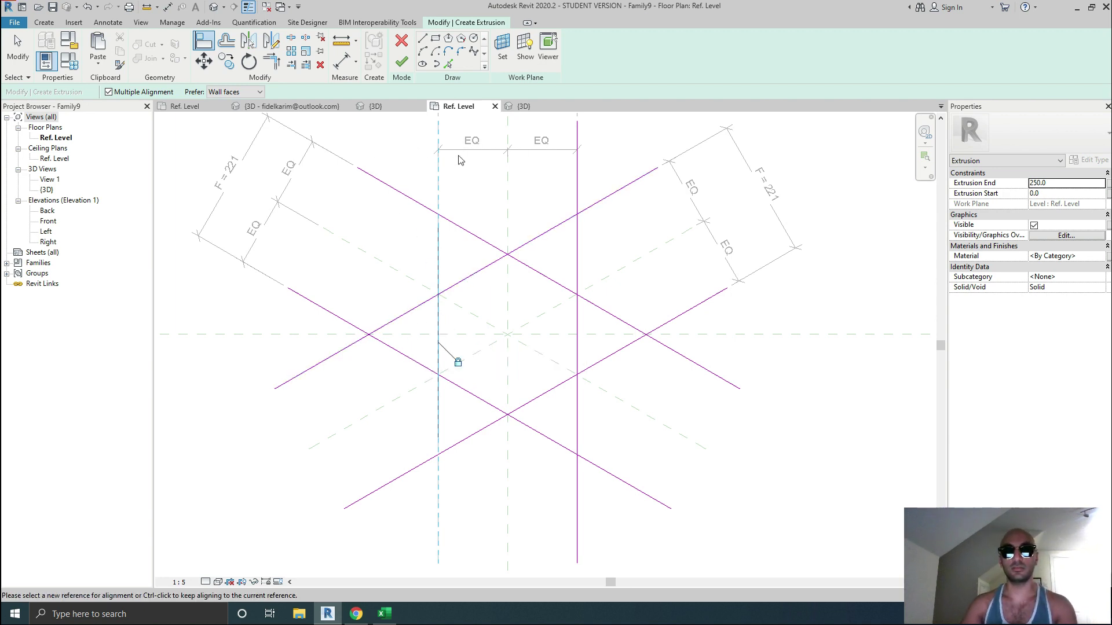
pyautogui.moveTo(465, 193); pyautogui.dragTo(417, 218, button='middle')
pyautogui.scroll(-1, 417, 226)
pyautogui.press('Escape')
pyautogui.press('Escape')
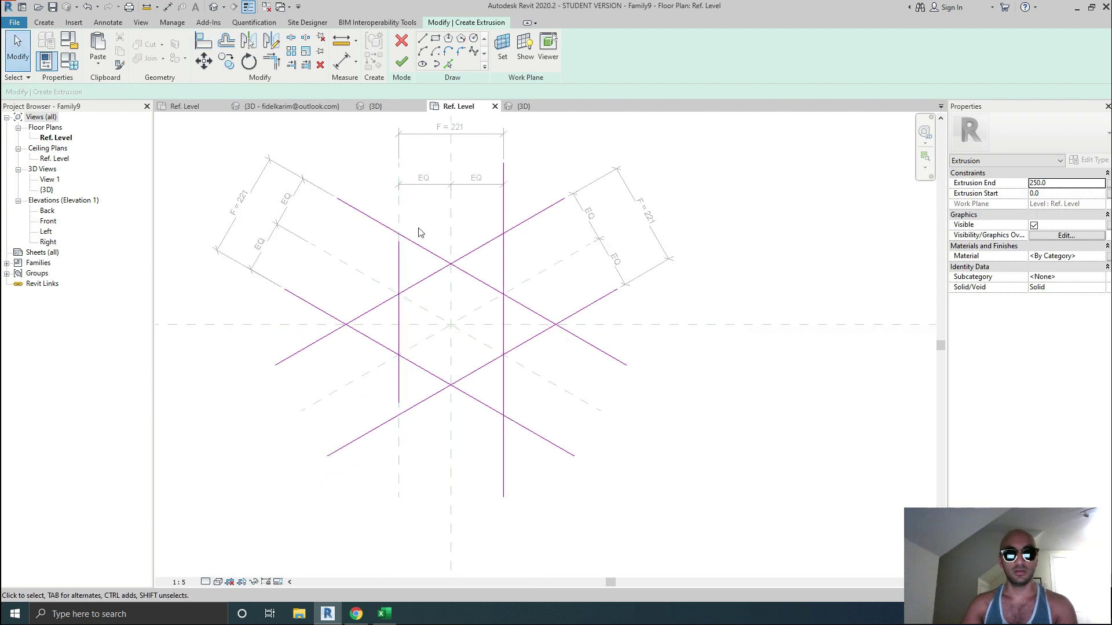
# Trim the six sketch lines to one another to form a closed hexagon and finish the extrusion with a depth of 250 mm.
pyautogui.scroll(2, 402, 401)
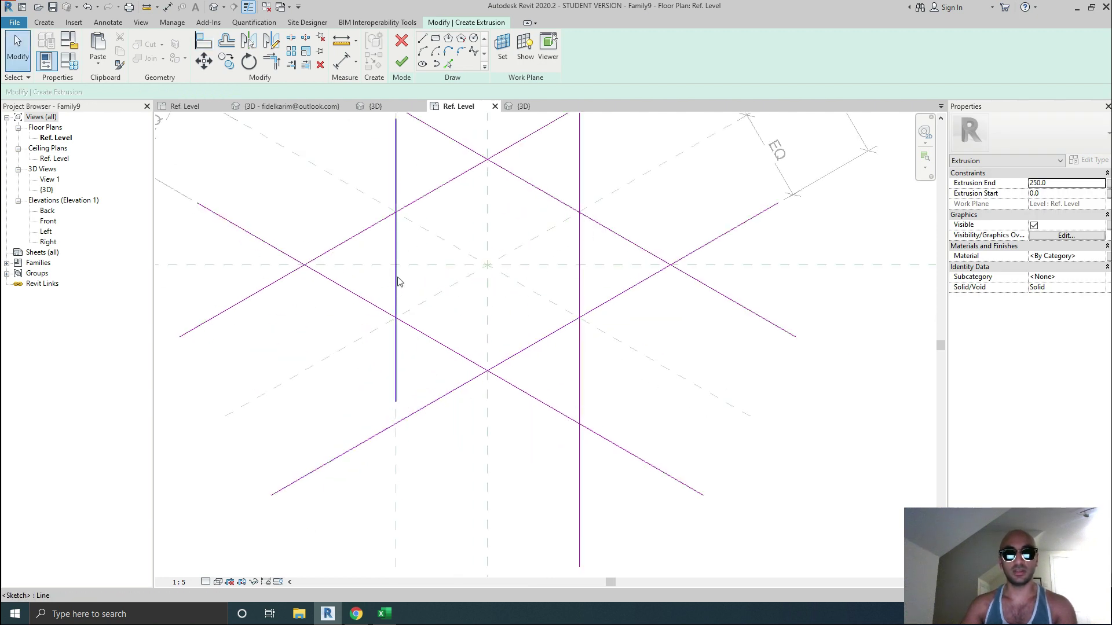
pyautogui.moveTo(398, 280); pyautogui.dragTo(352, 322, button='middle')
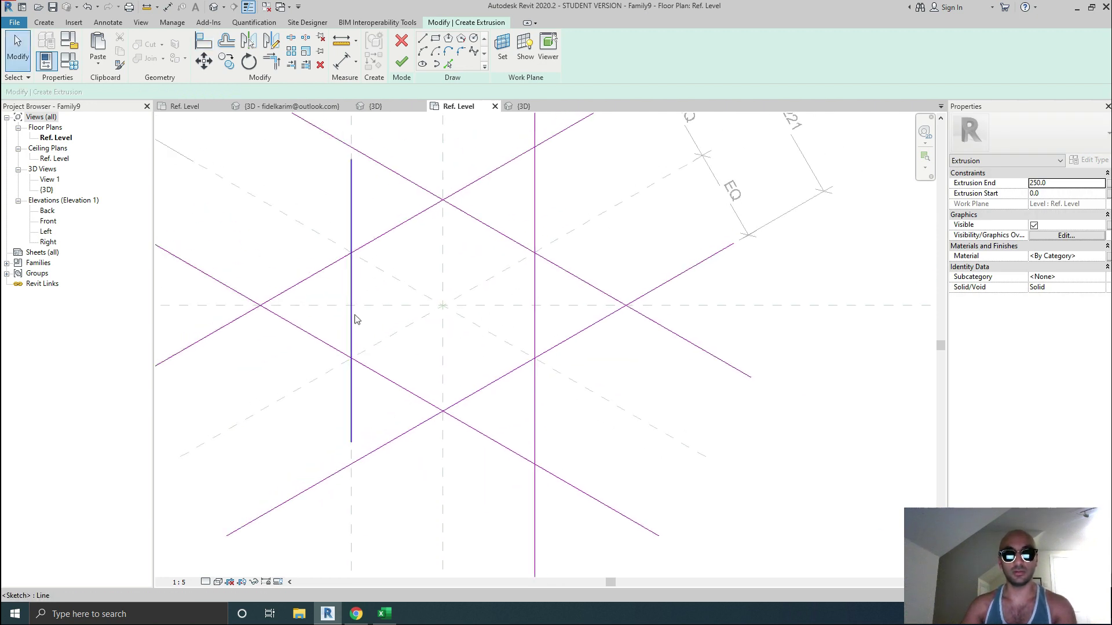
pyautogui.press('t')
pyautogui.press('r')
pyautogui.click(350, 278)
pyautogui.click(382, 235)
pyautogui.click(424, 216)
pyautogui.click(467, 214)
pyautogui.click(516, 243)
pyautogui.click(534, 301)
pyautogui.click(534, 344)
pyautogui.click(520, 366)
pyautogui.click(460, 400)
pyautogui.click(409, 398)
pyautogui.click(392, 382)
pyautogui.click(351, 345)
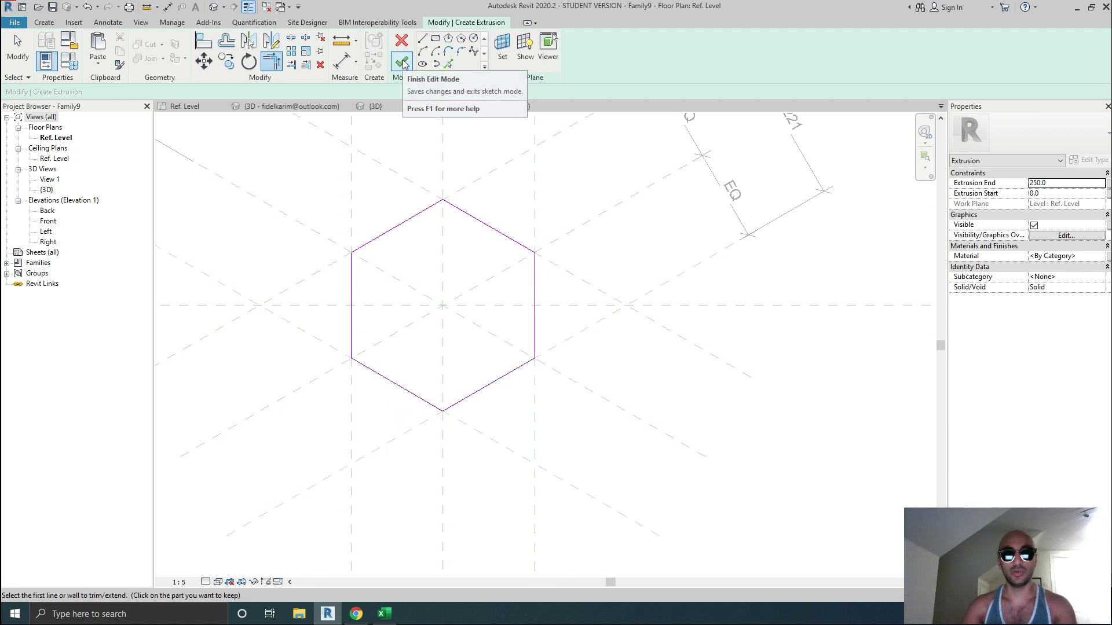
pyautogui.click(404, 64)
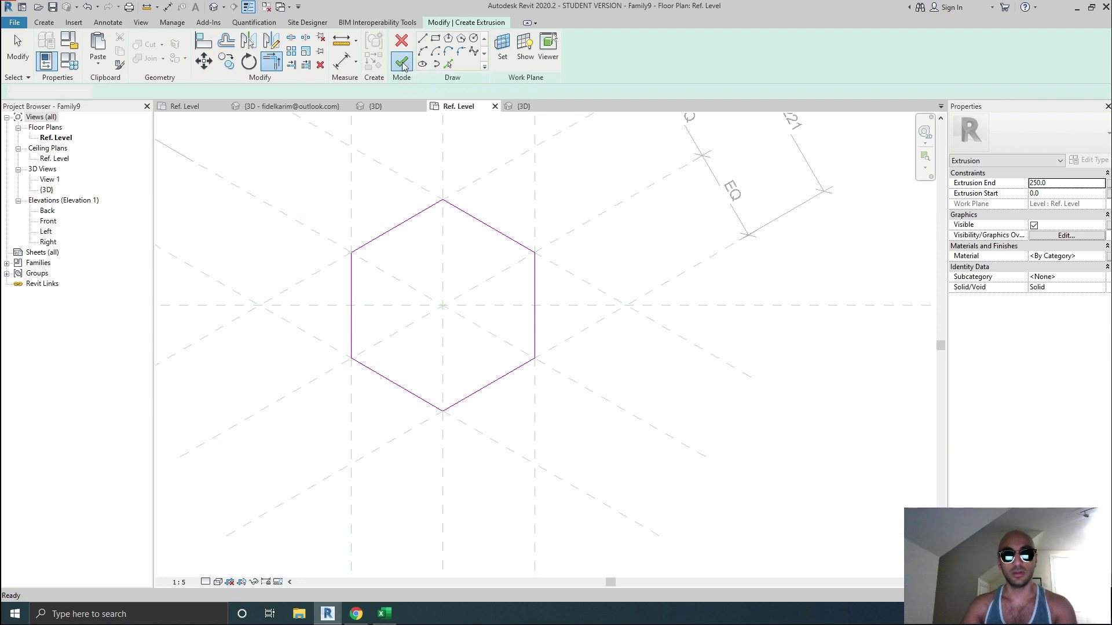
# Flex the hexagon by moving the upper outer inclined reference plane outward to F = 330 and back inward to F = 120.
pyautogui.moveTo(535, 259); pyautogui.dragTo(568, 367, button='middle')
pyautogui.scroll(-2, 556, 331)
pyautogui.scroll(1, 567, 367)
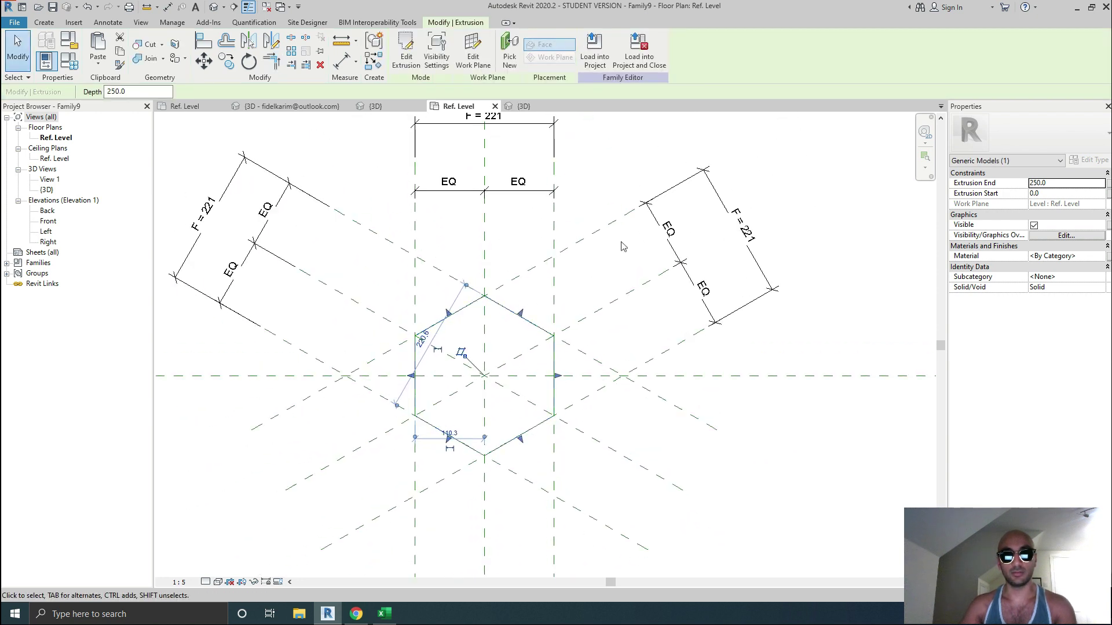
pyautogui.moveTo(604, 228); pyautogui.dragTo(587, 200)
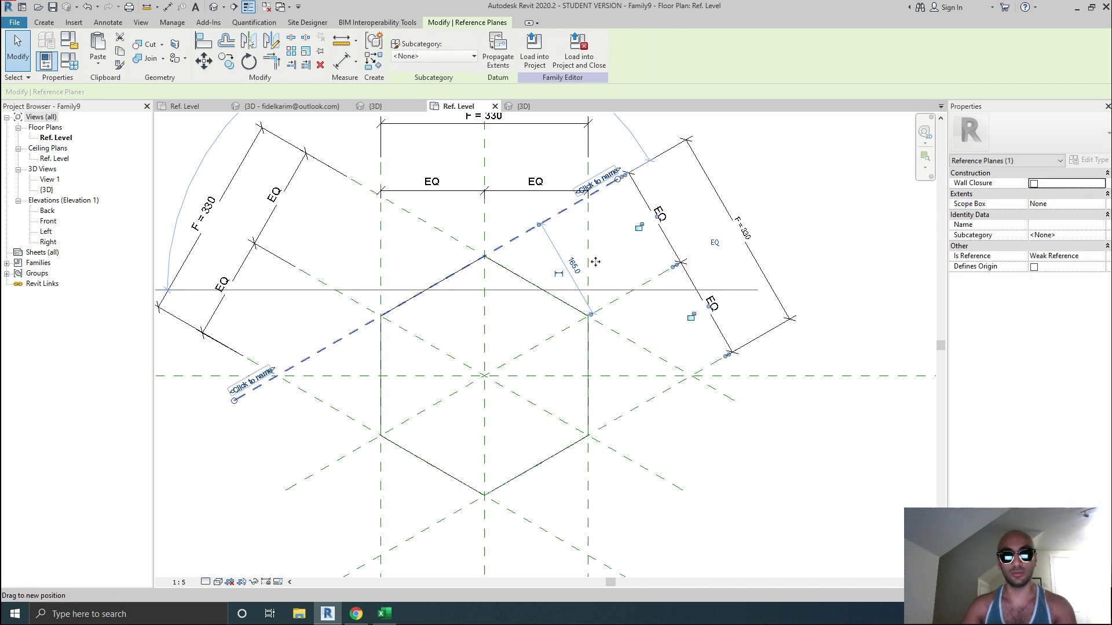
pyautogui.moveTo(592, 264); pyautogui.dragTo(593, 267)
pyautogui.scroll(1, 461, 309)
pyautogui.moveTo(461, 310); pyautogui.dragTo(462, 399, button='middle')
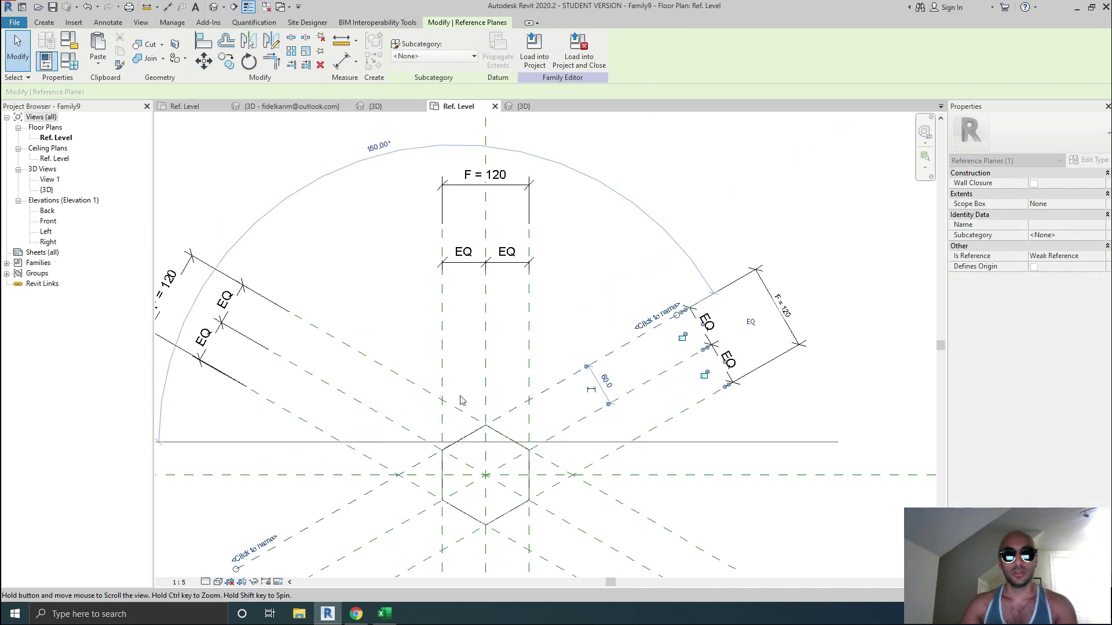
# Inspect the resized hexagonal extrusion in the plan and in the 3D view.
pyautogui.moveTo(355, 377); pyautogui.dragTo(457, 332, button='middle')
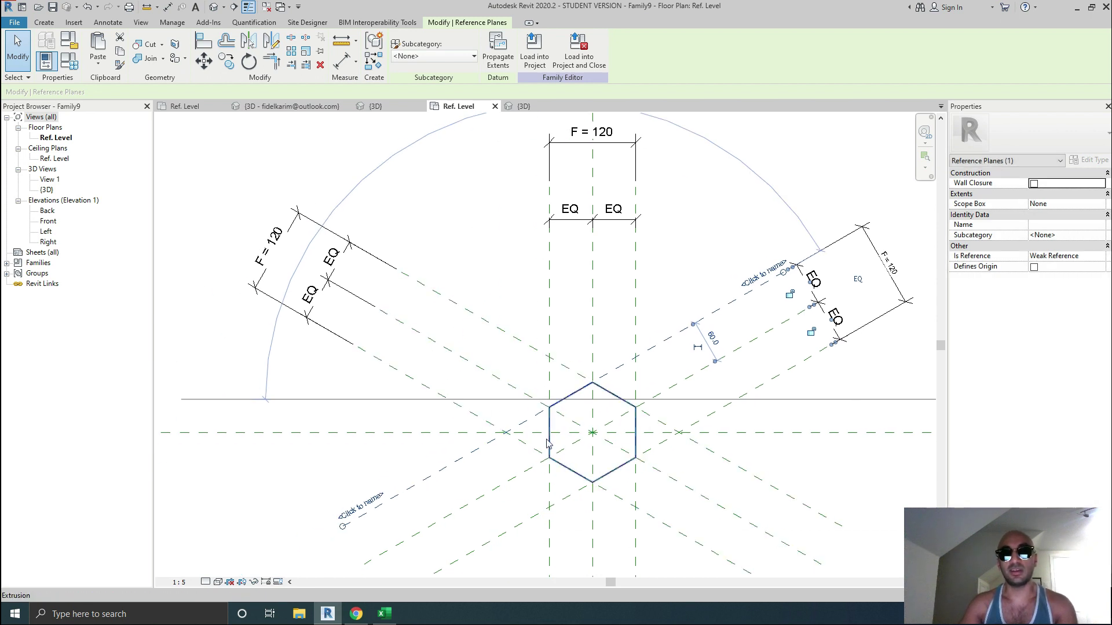
pyautogui.moveTo(540, 439); pyautogui.dragTo(494, 407, button='middle')
pyautogui.scroll(1, 495, 406)
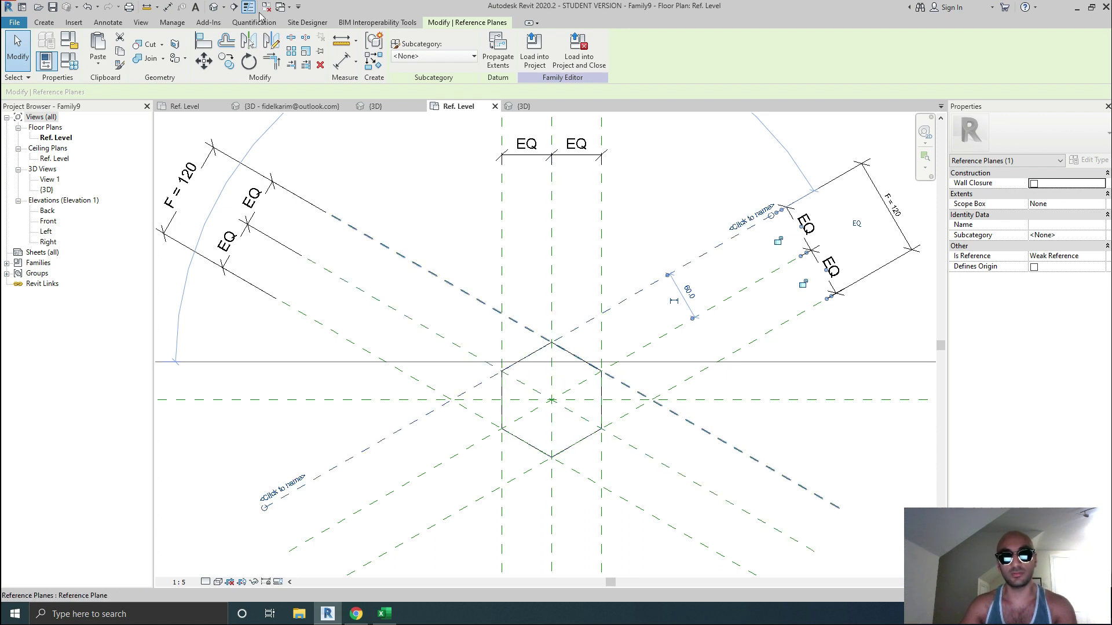
pyautogui.click(214, 8)
pyautogui.scroll(5, 536, 306)
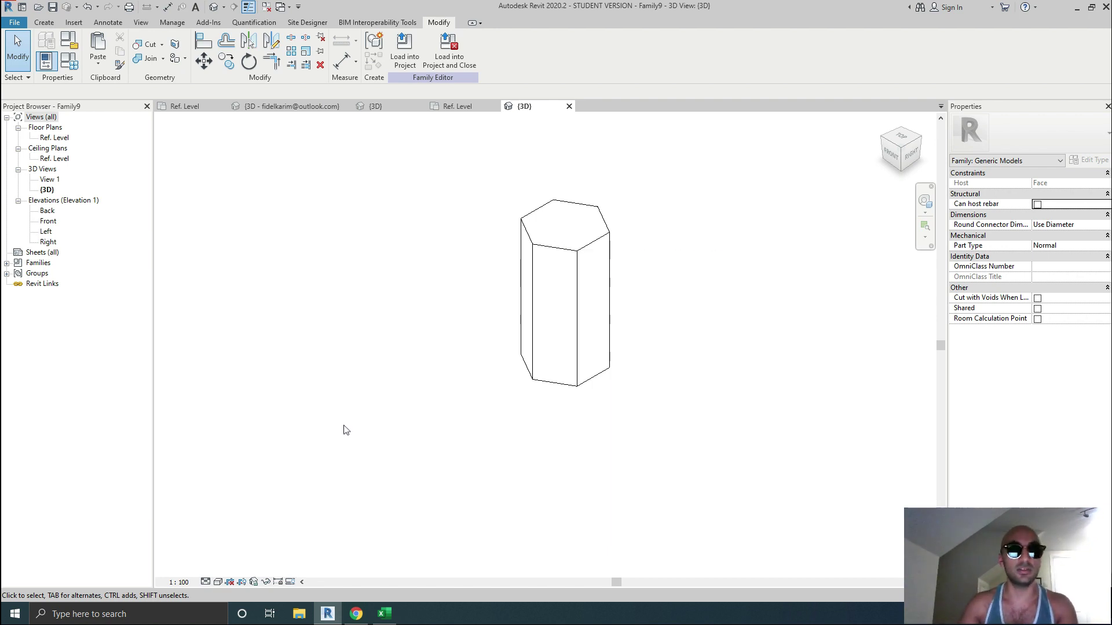
# Open the Front elevation of the family to view the extrusion on the host face.
pyautogui.doubleClick(48, 221)
pyautogui.scroll(2, 510, 479)
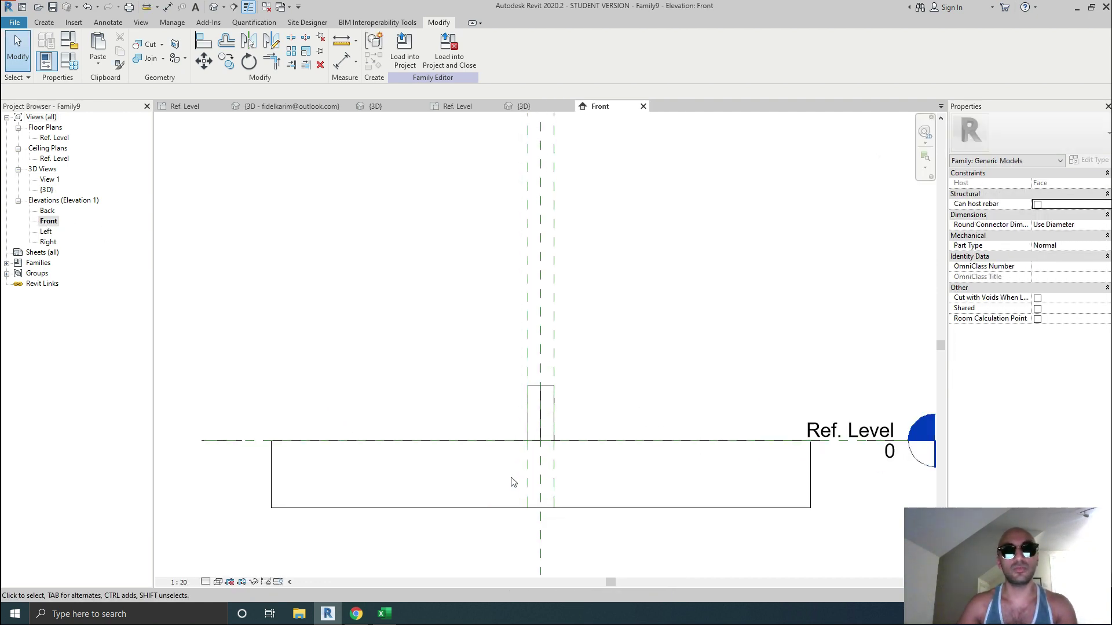
pyautogui.moveTo(290, 441); pyautogui.dragTo(285, 410, button='middle')
pyautogui.moveTo(540, 391); pyautogui.dragTo(522, 377, button='middle')
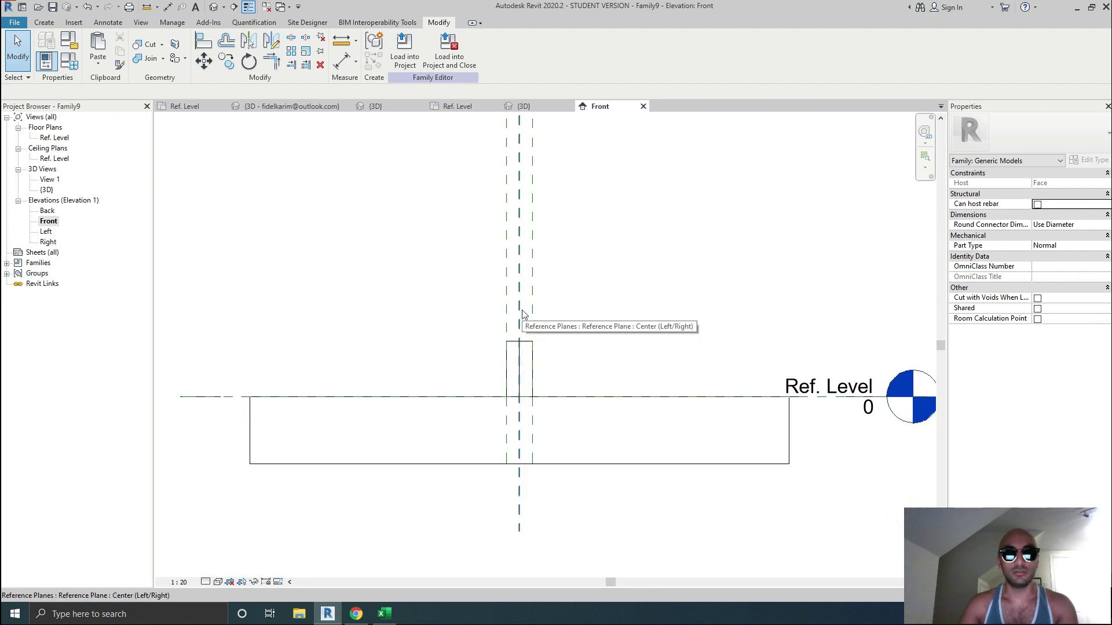
# Draw a horizontal reference plane about 60 mm above the Ref. Level, spanning the full width of the host in the Front elevation.
pyautogui.scroll(1, 524, 316)
pyautogui.scroll(-2, 523, 318)
pyautogui.scroll(1, 520, 322)
pyautogui.scroll(1, 516, 320)
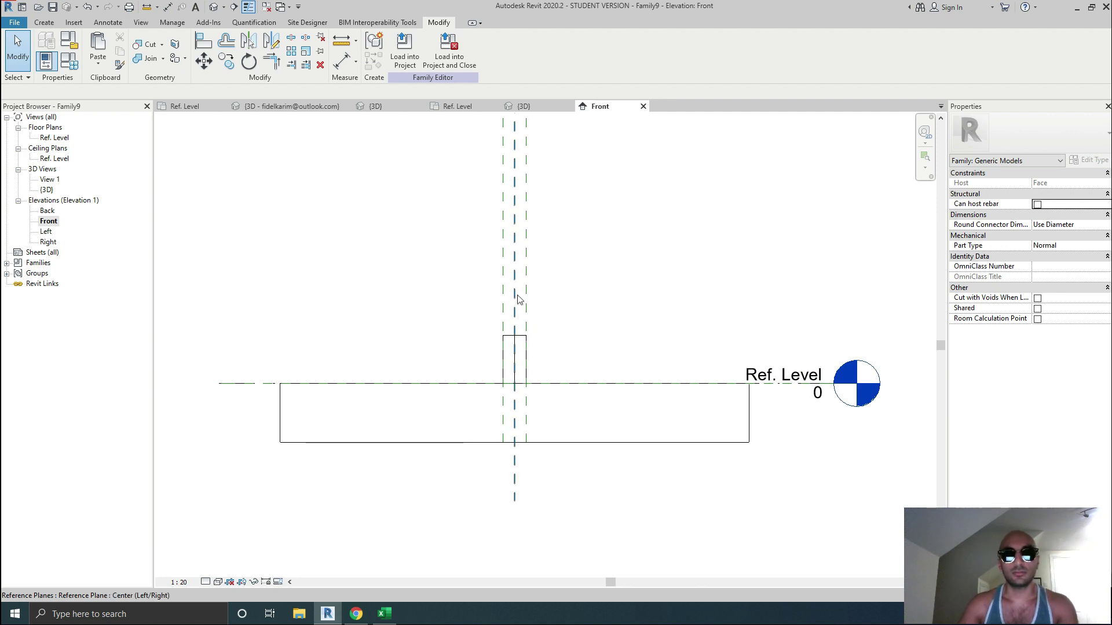
pyautogui.click(517, 298)
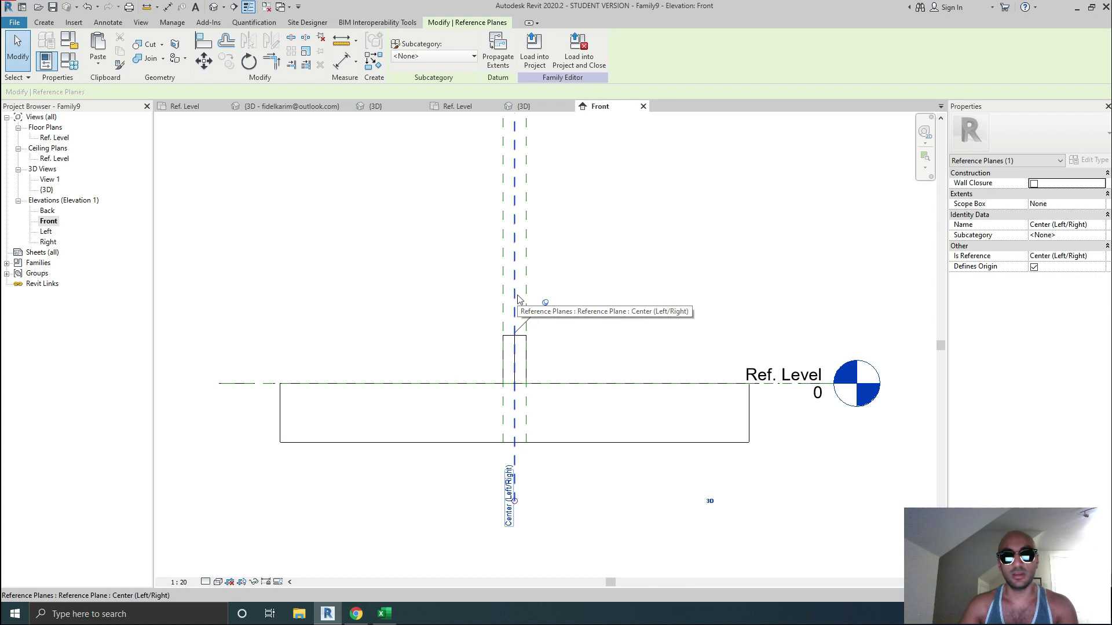
pyautogui.press('r')
pyautogui.press('p')
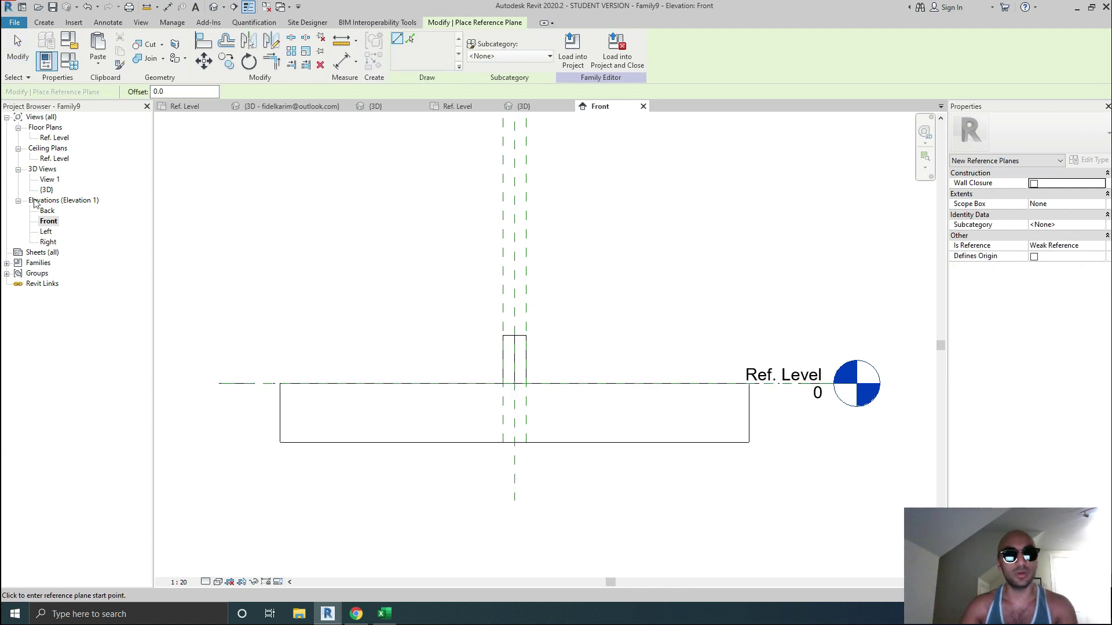
pyautogui.click(218, 373)
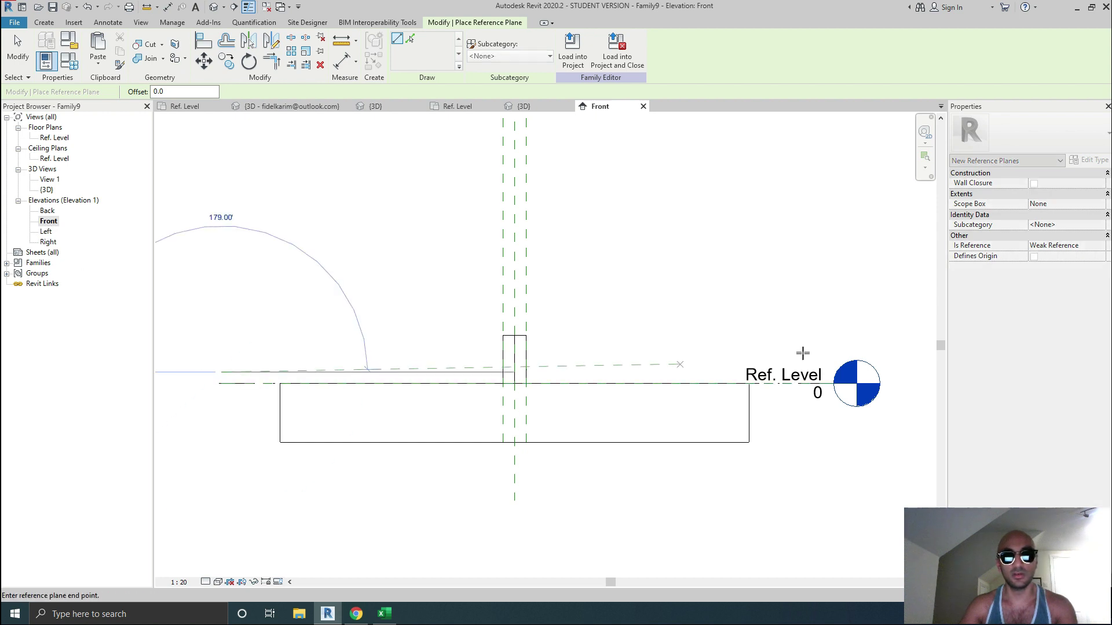
pyautogui.click(832, 363)
pyautogui.press('Escape')
pyautogui.press('Escape')
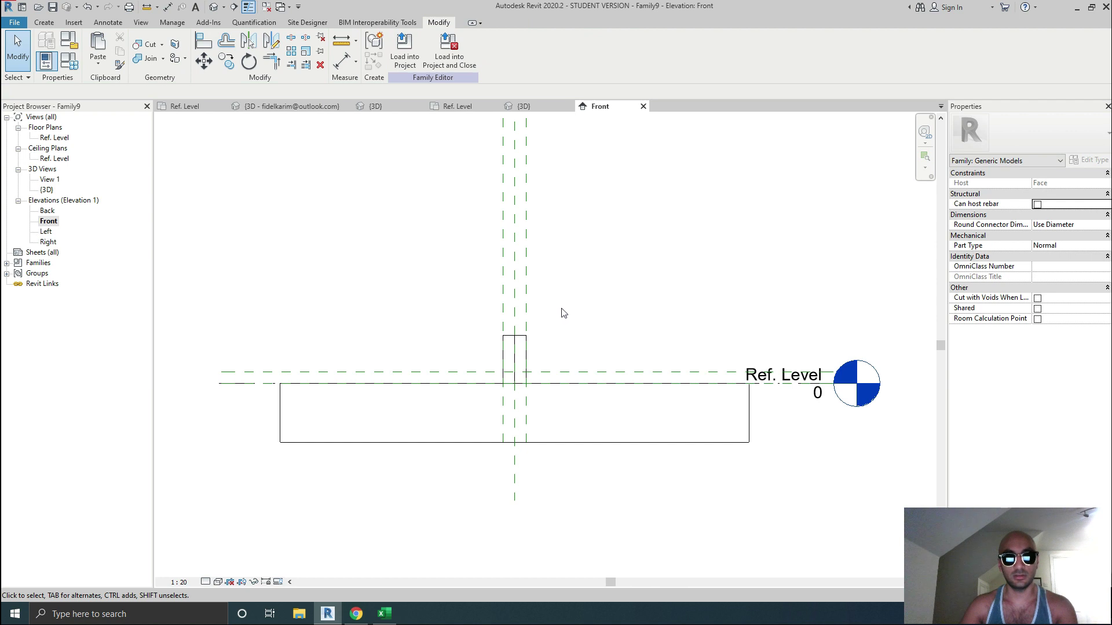
# Add an aligned dimension between the host-face reference plane and the new horizontal reference plane.
pyautogui.scroll(2, 561, 310)
pyautogui.press('d')
pyautogui.press('i')
pyautogui.scroll(-3, 399, 443)
pyautogui.scroll(5, 241, 443)
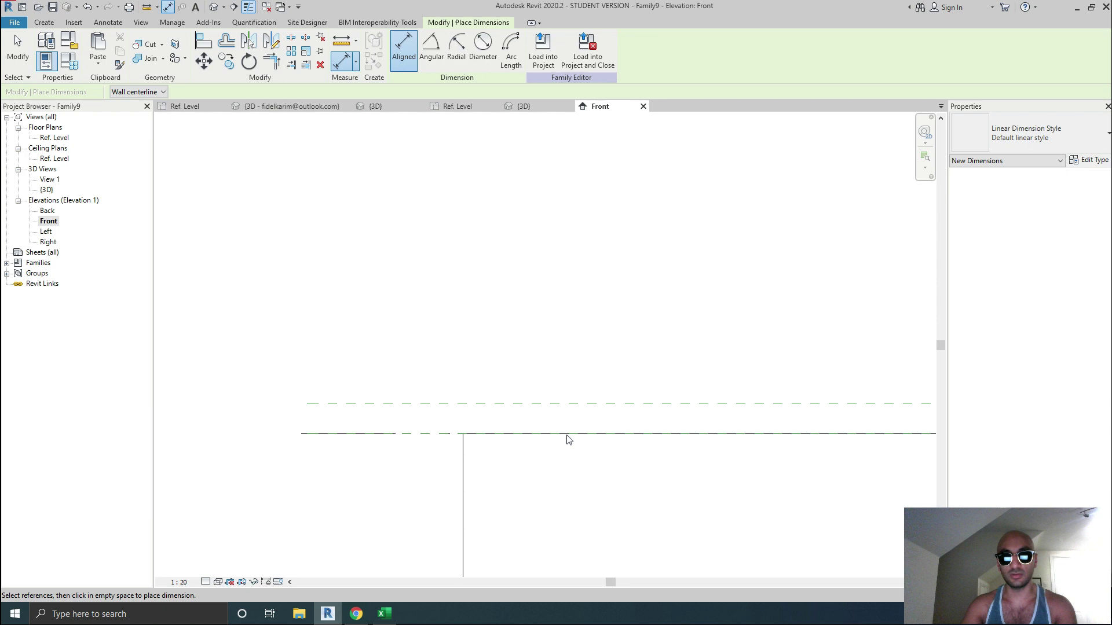
pyautogui.scroll(-3, 580, 422)
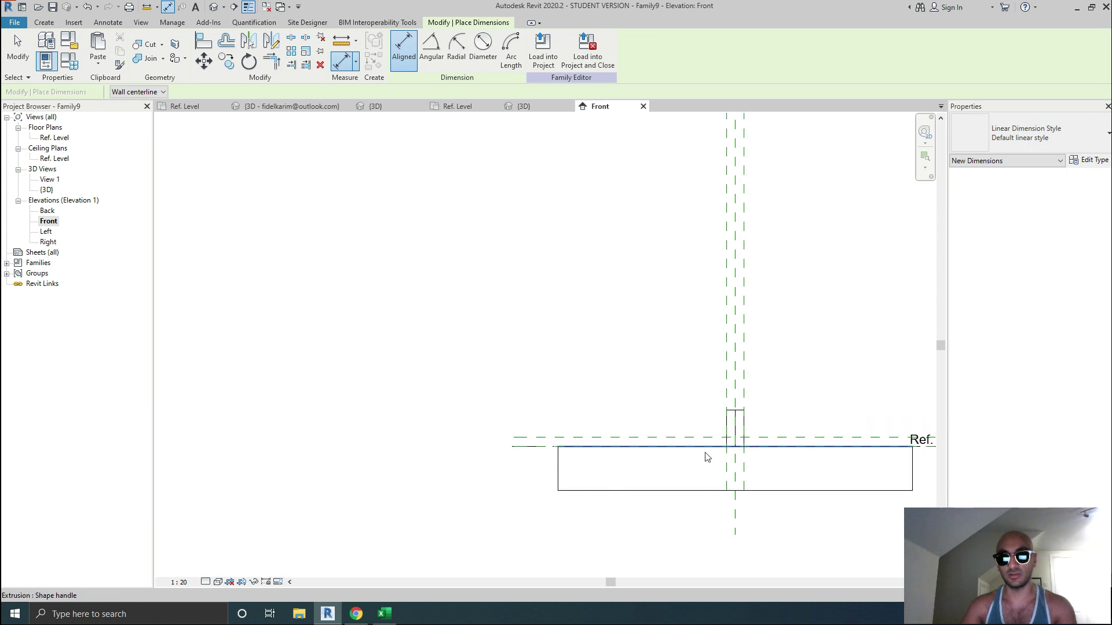
pyautogui.scroll(2, 495, 413)
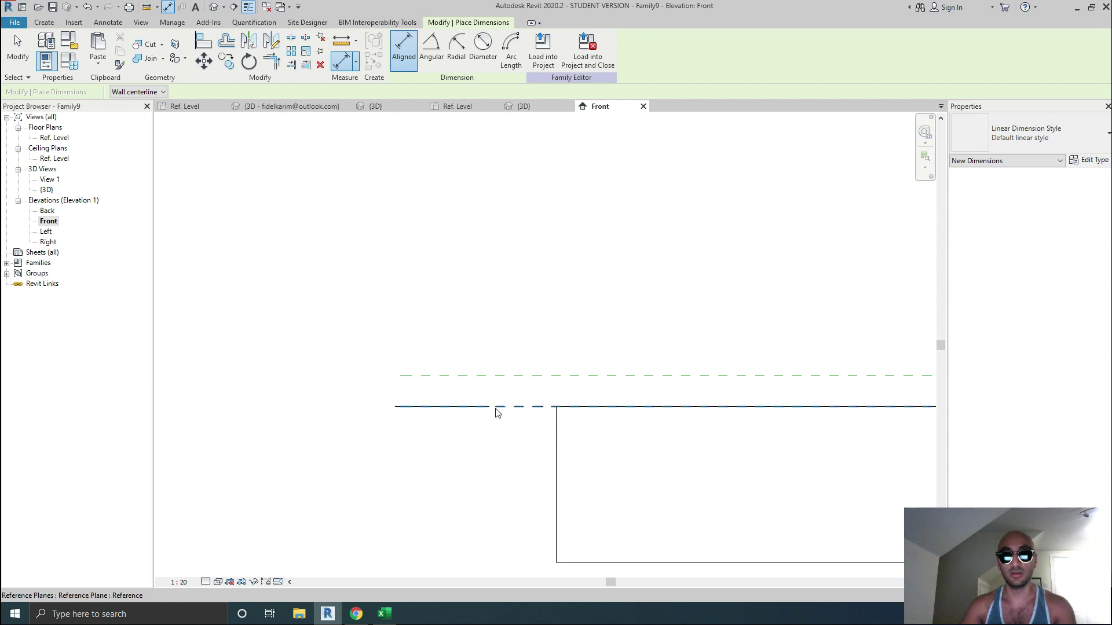
pyautogui.click(496, 408)
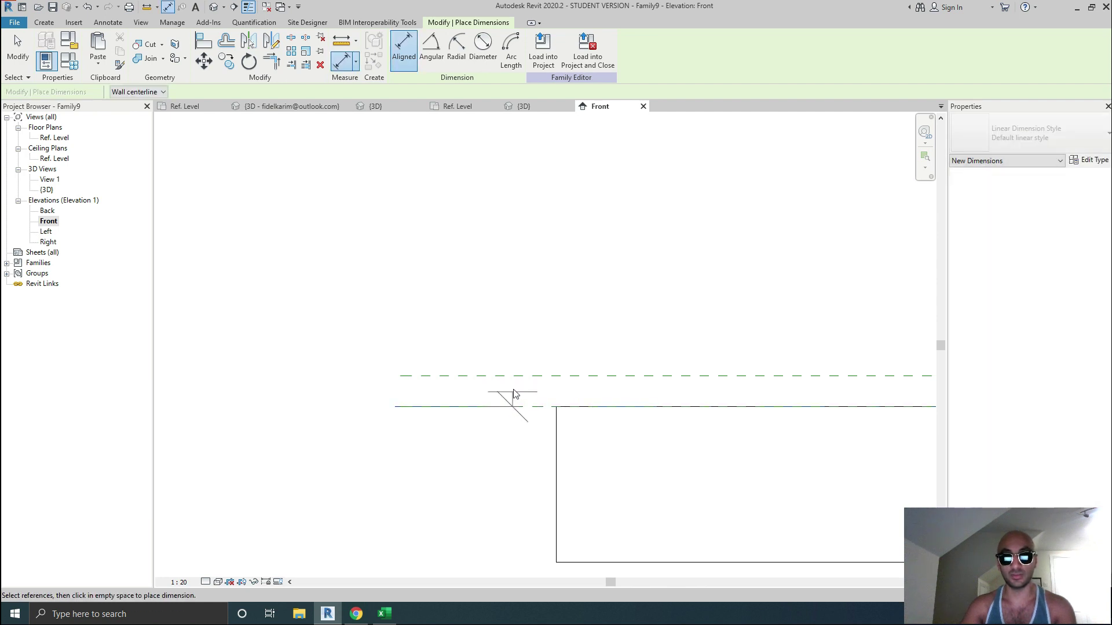
pyautogui.click(510, 377)
pyautogui.click(489, 386)
pyautogui.scroll(3, 489, 388)
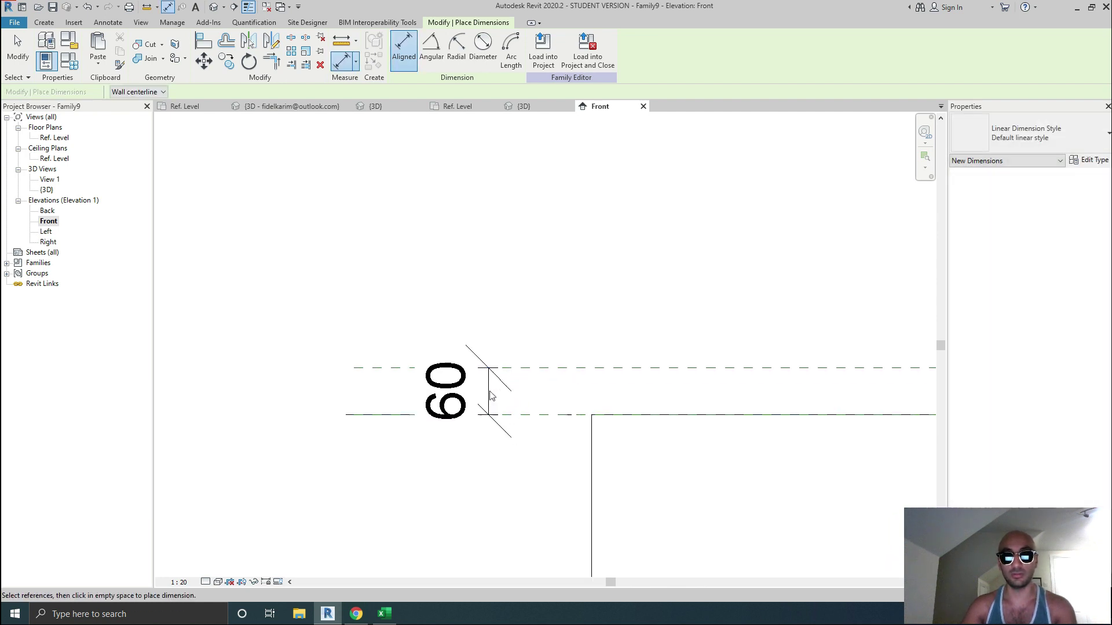
pyautogui.press('Escape')
# Label the vertical dimension with a new family type parameter named H.
pyautogui.moveTo(442, 398); pyautogui.dragTo(418, 398, button='middle')
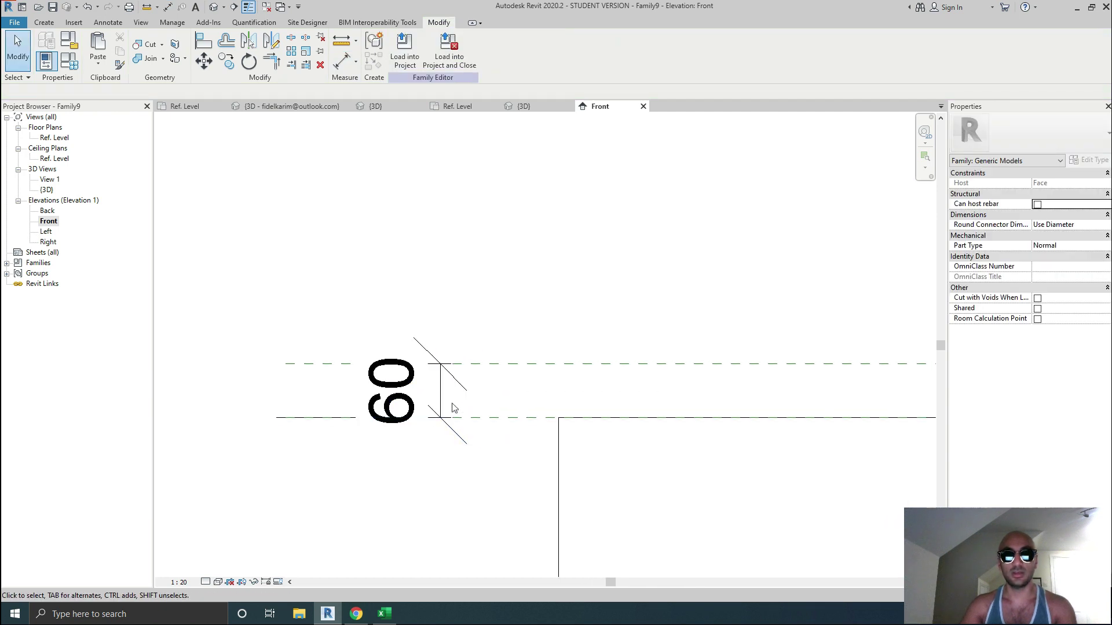
pyautogui.click(440, 384)
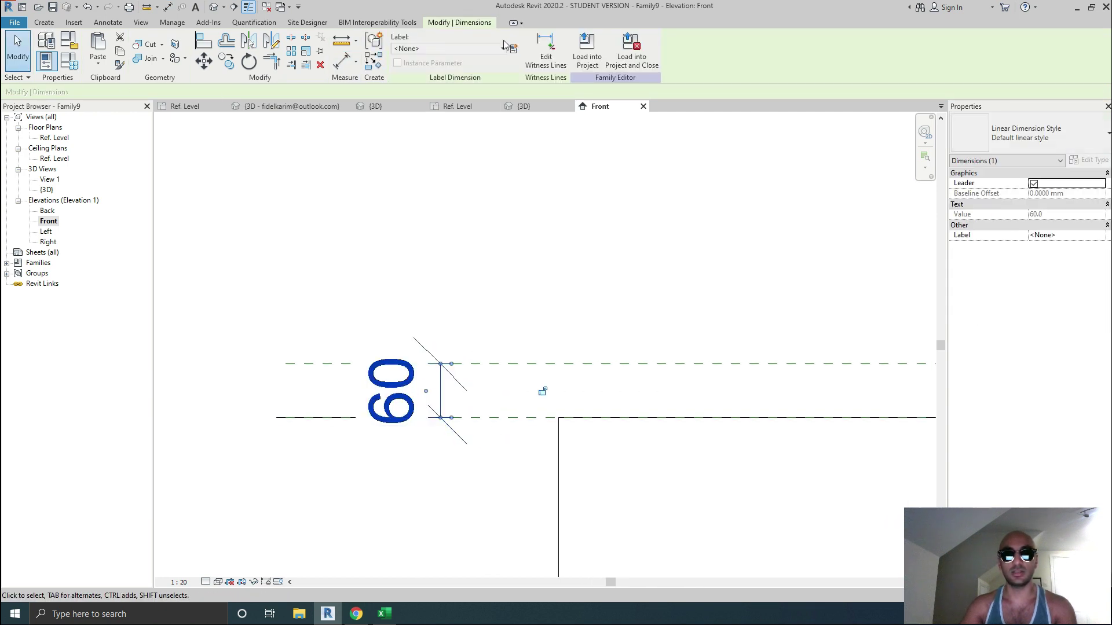
pyautogui.click(513, 50)
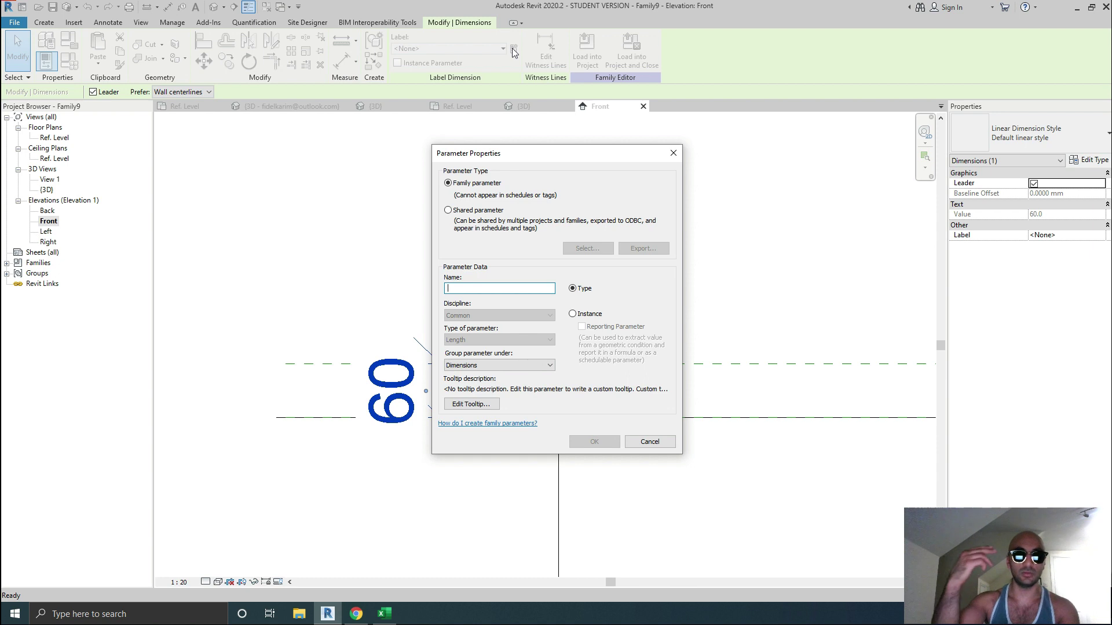
pyautogui.write('H')
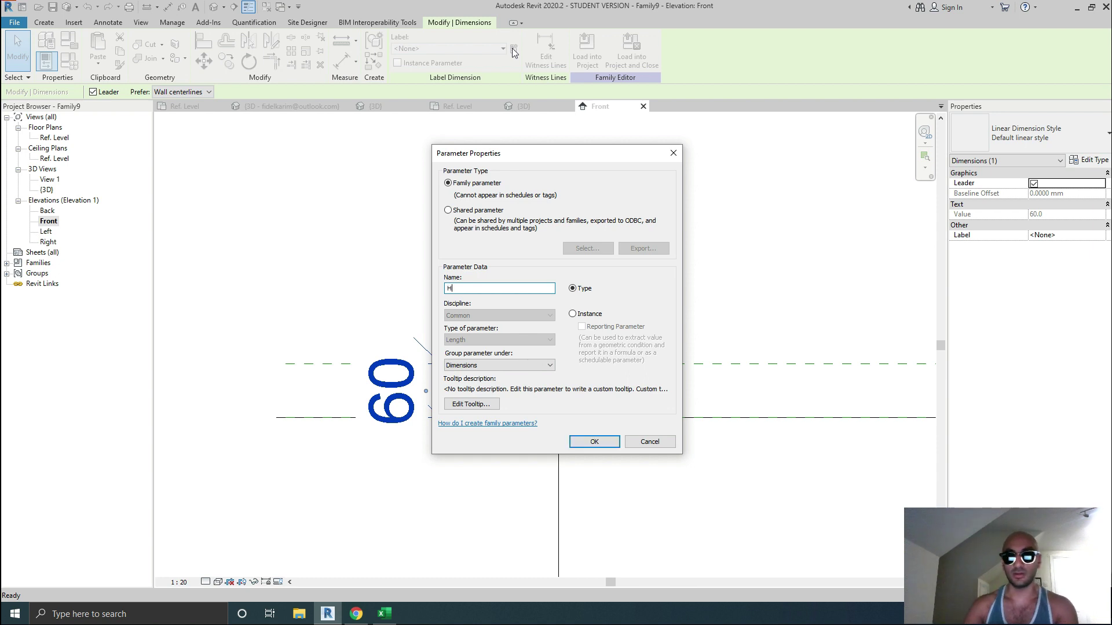
pyautogui.click(601, 443)
# Align and lock the top edge of the hexagonal extrusion to the new horizontal reference plane.
pyautogui.scroll(-3, 467, 303)
pyautogui.moveTo(467, 303); pyautogui.dragTo(126, 411, button='middle')
pyautogui.click(632, 334)
pyautogui.moveTo(633, 338); pyautogui.dragTo(465, 290, button='middle')
pyautogui.press('a')
pyautogui.press('l')
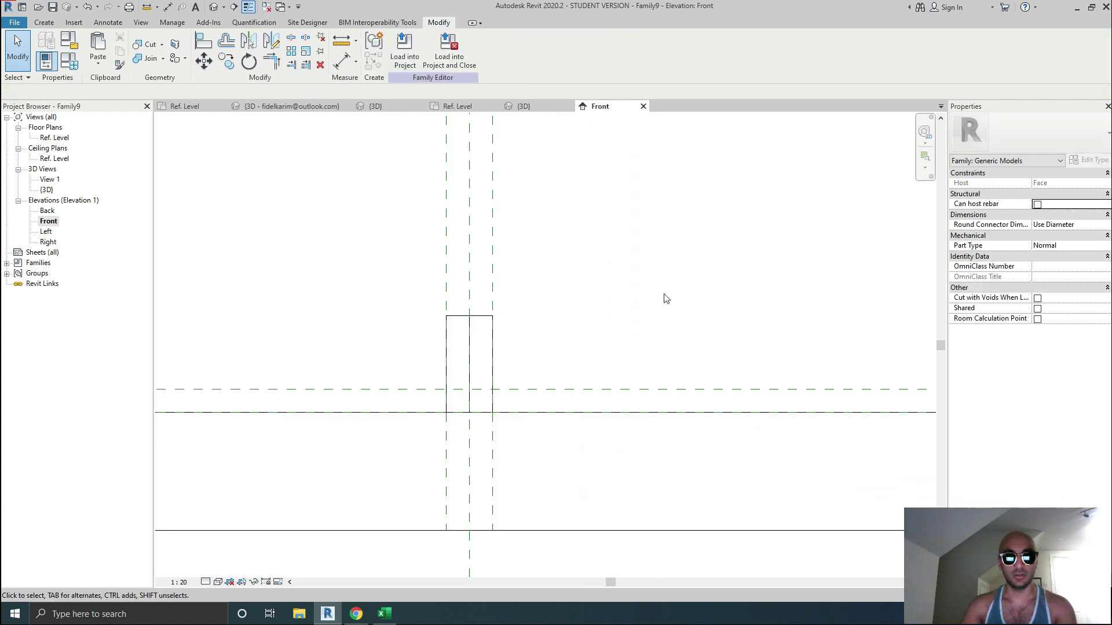
pyautogui.click(579, 396)
pyautogui.click(489, 316)
pyautogui.press('Escape')
pyautogui.press('Escape')
# Flex the extrusion height by moving the upper horizontal reference plane up to H = 200 and back down to H = 60.
pyautogui.moveTo(601, 390); pyautogui.dragTo(602, 336)
pyautogui.moveTo(603, 332); pyautogui.dragTo(1030, 240, button='middle')
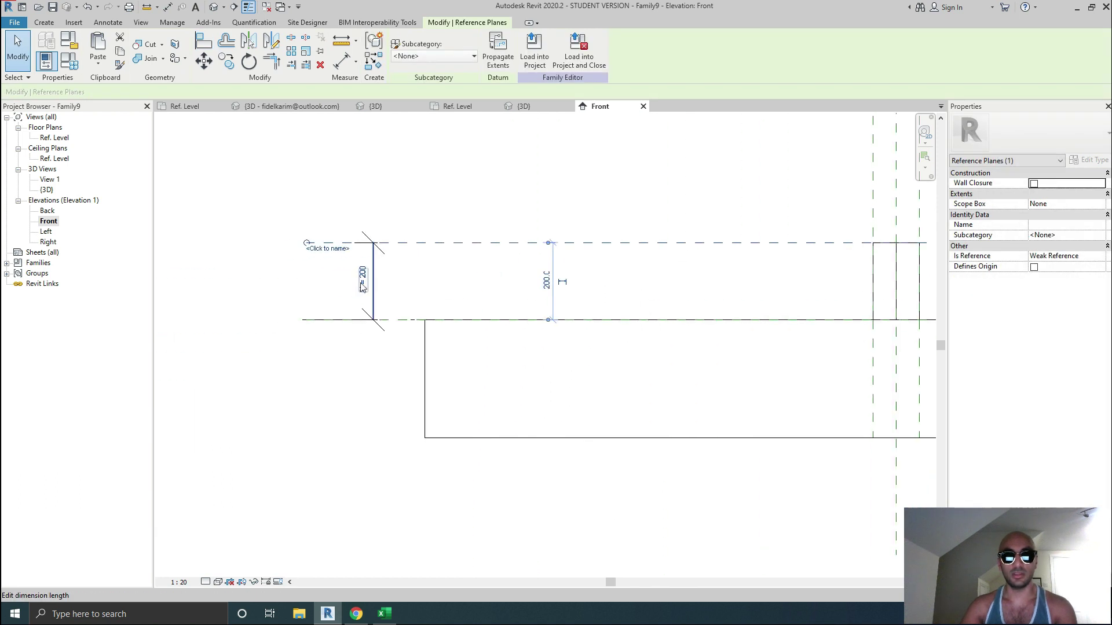
pyautogui.moveTo(738, 225); pyautogui.dragTo(569, 293, button='middle')
pyautogui.moveTo(584, 340); pyautogui.dragTo(586, 348)
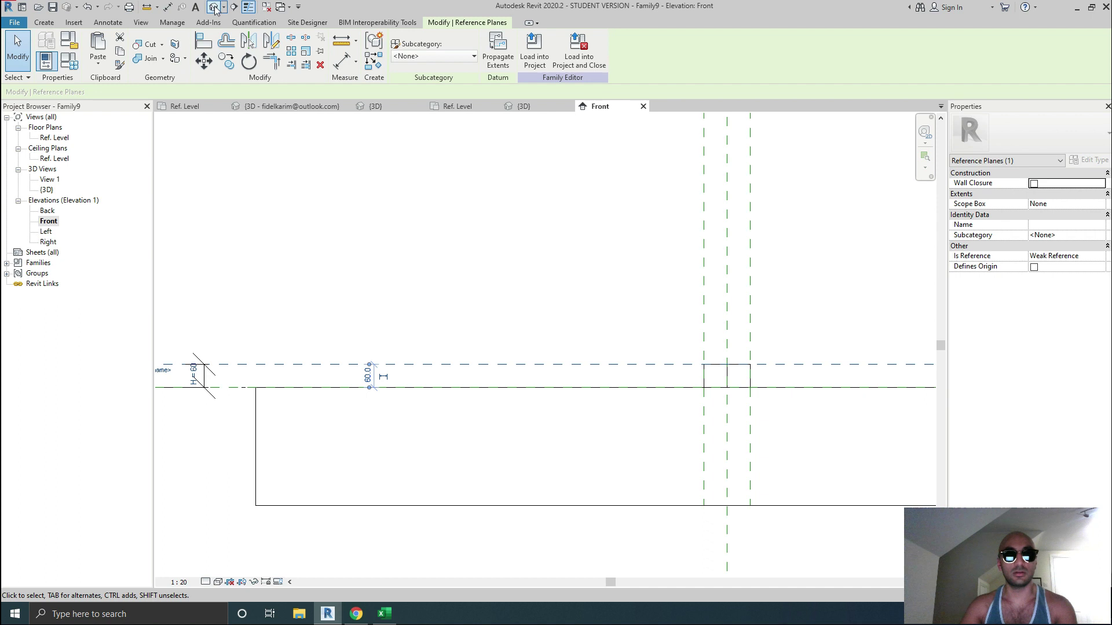
# Examine the height-controlled hexagonal extrusion in the 3D view.
pyautogui.click(215, 7)
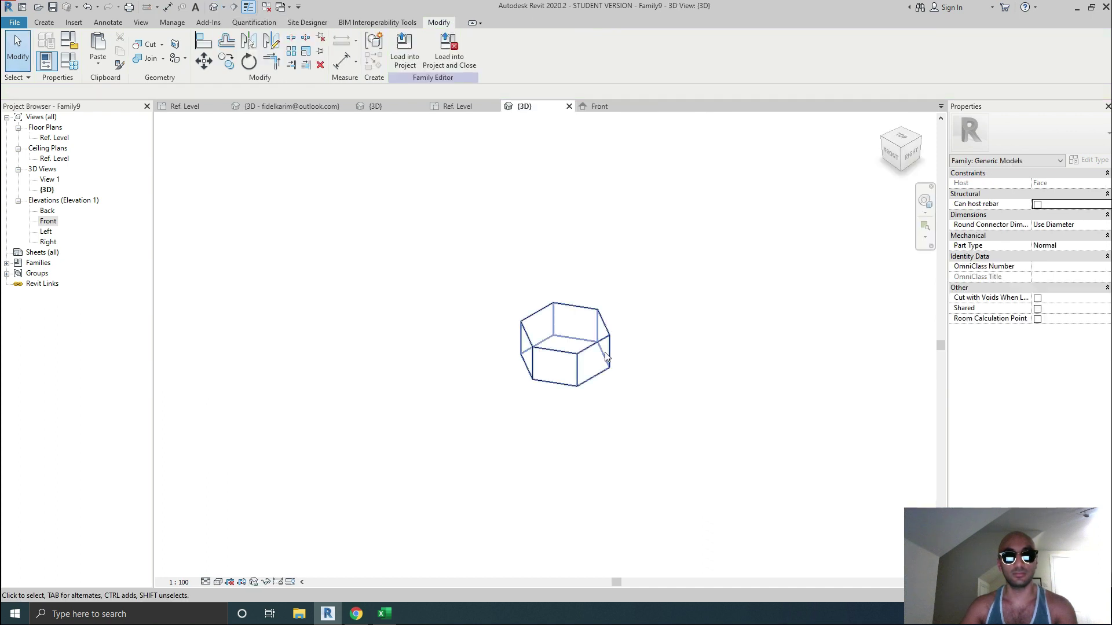
pyautogui.scroll(-5, 631, 422)
pyautogui.scroll(8, 631, 417)
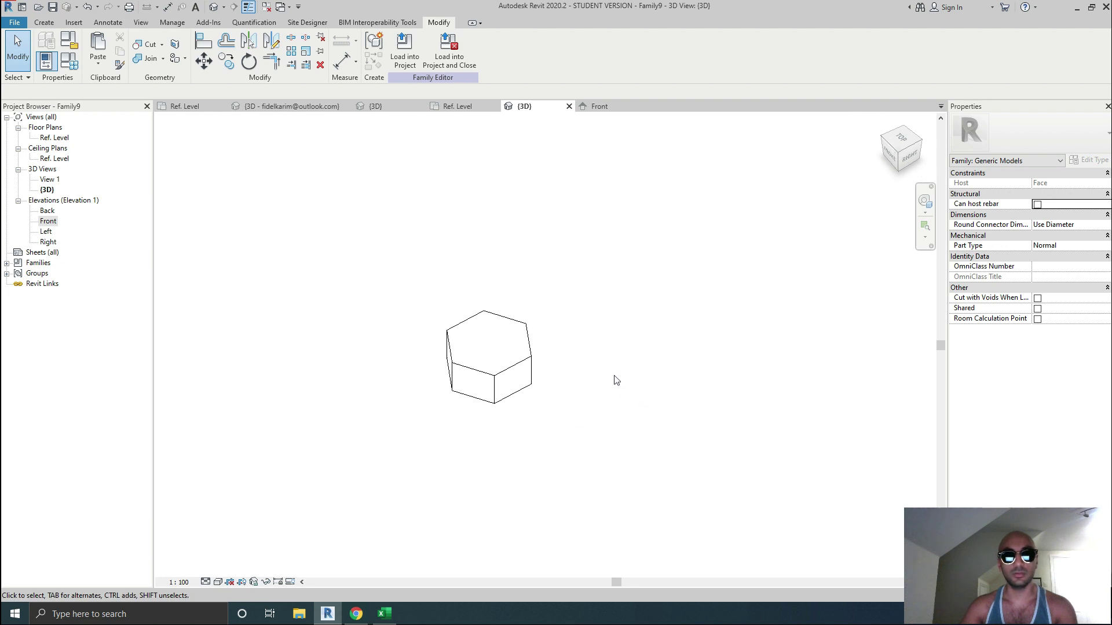
# Set the family parameters F to 90 and H to 100 and apply them to the model.
pyautogui.click(71, 68)
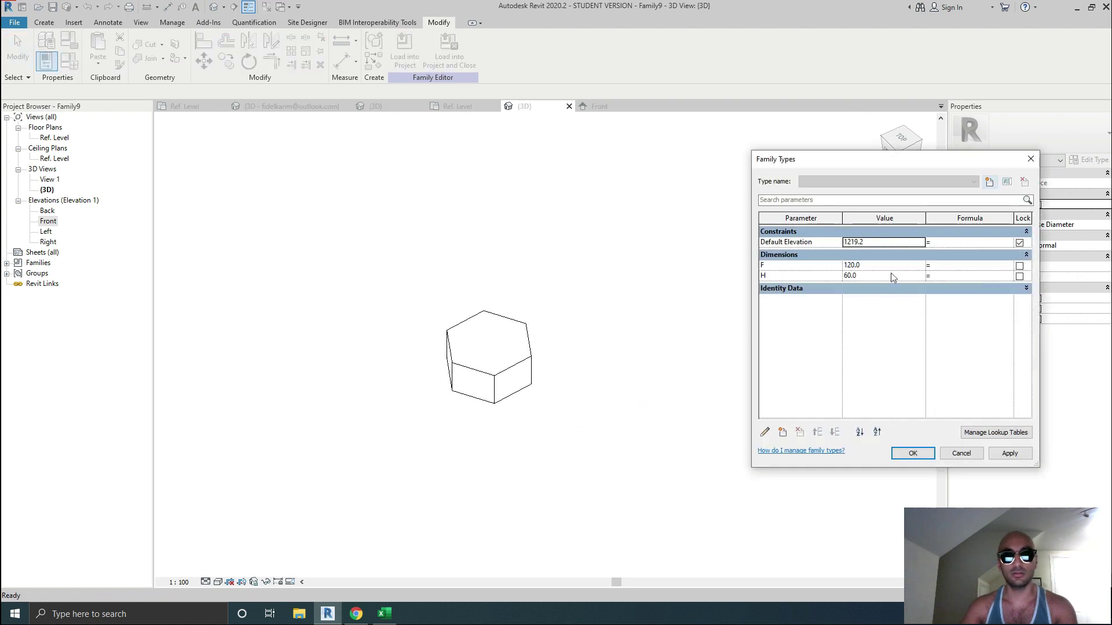
pyautogui.click(877, 266)
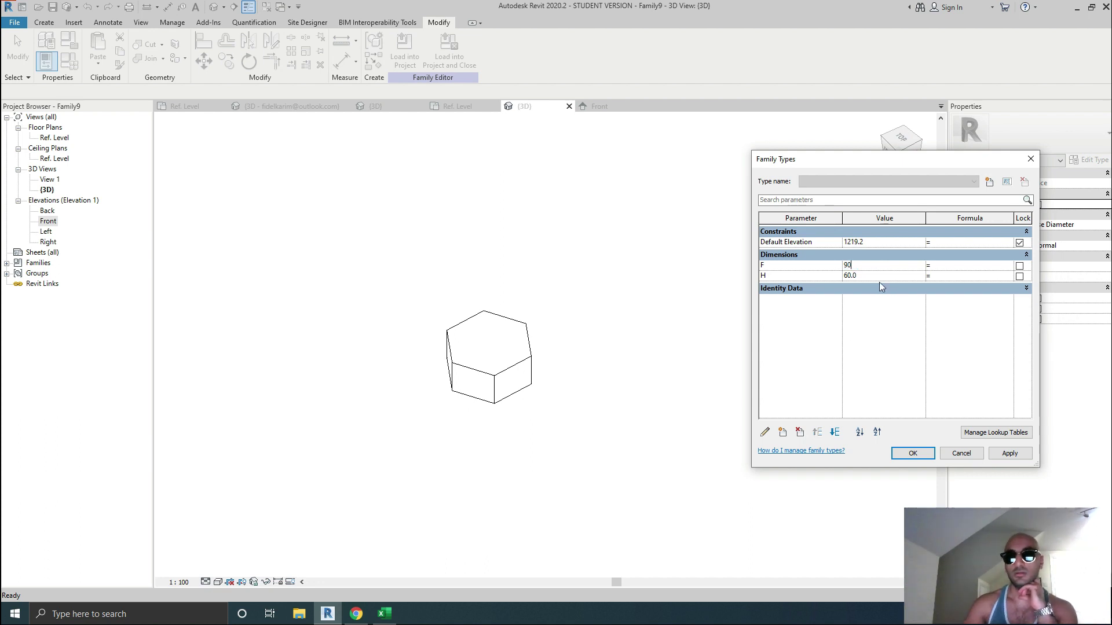
pyautogui.click(877, 273)
pyautogui.write('1')
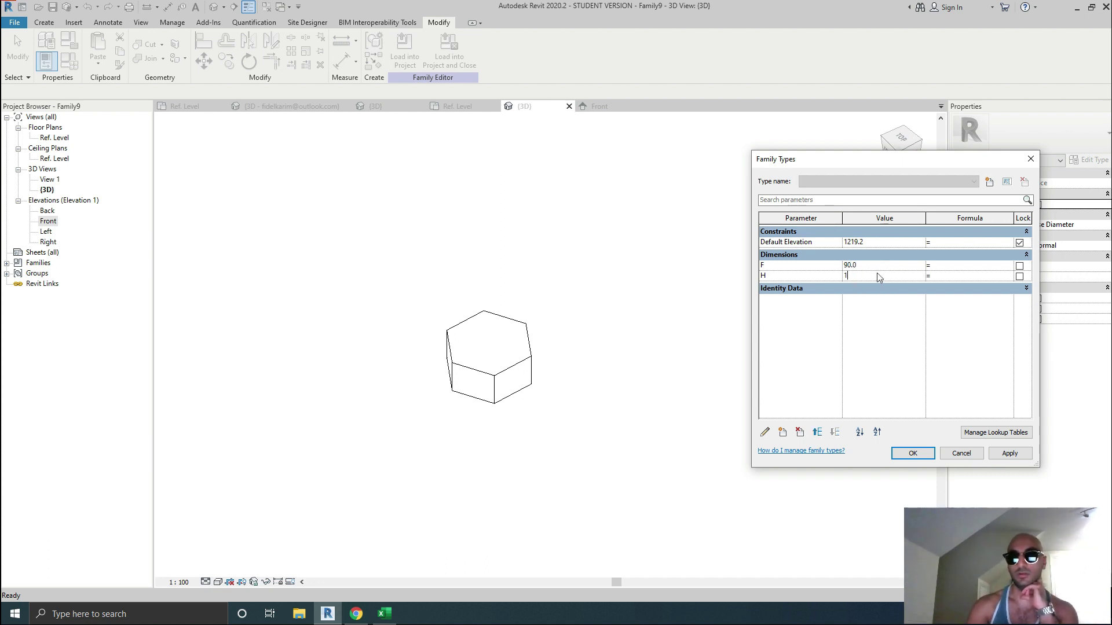
pyautogui.write('00')
pyautogui.click(1015, 452)
# Set the height parameter H to 15, apply it, and accept the family types.
pyautogui.click(872, 276)
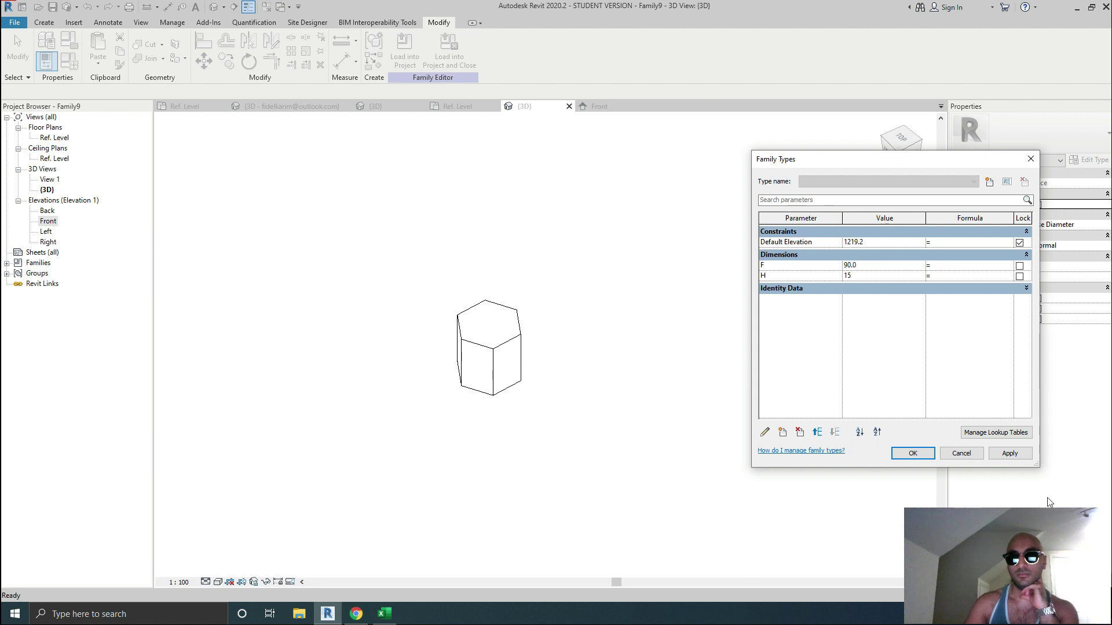
pyautogui.write('15')
pyautogui.click(1013, 452)
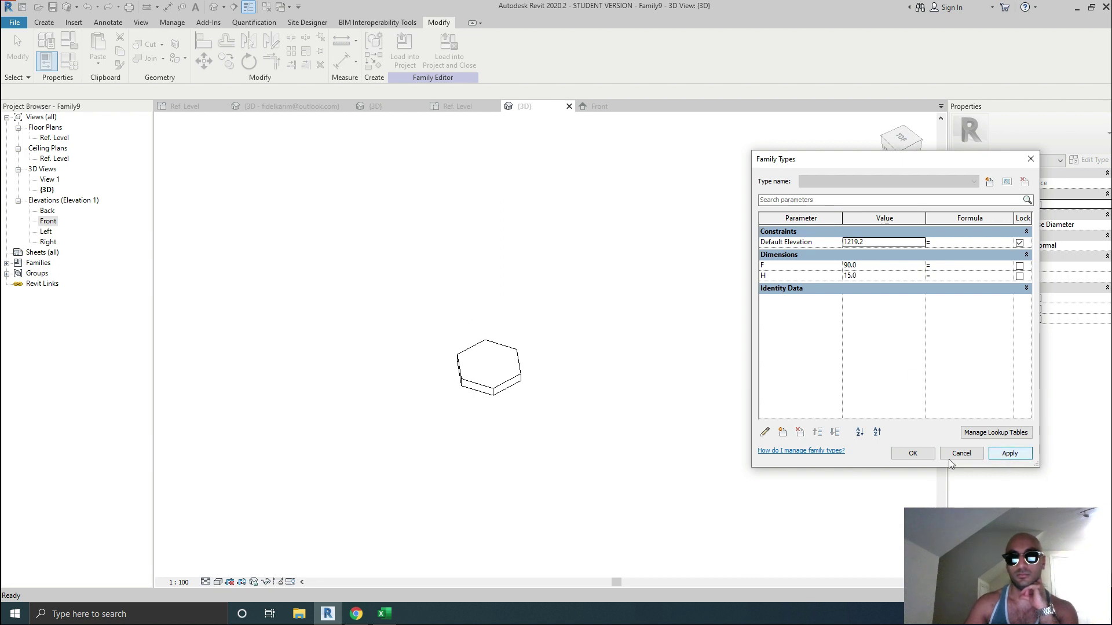
pyautogui.click(912, 453)
pyautogui.scroll(-2, 621, 402)
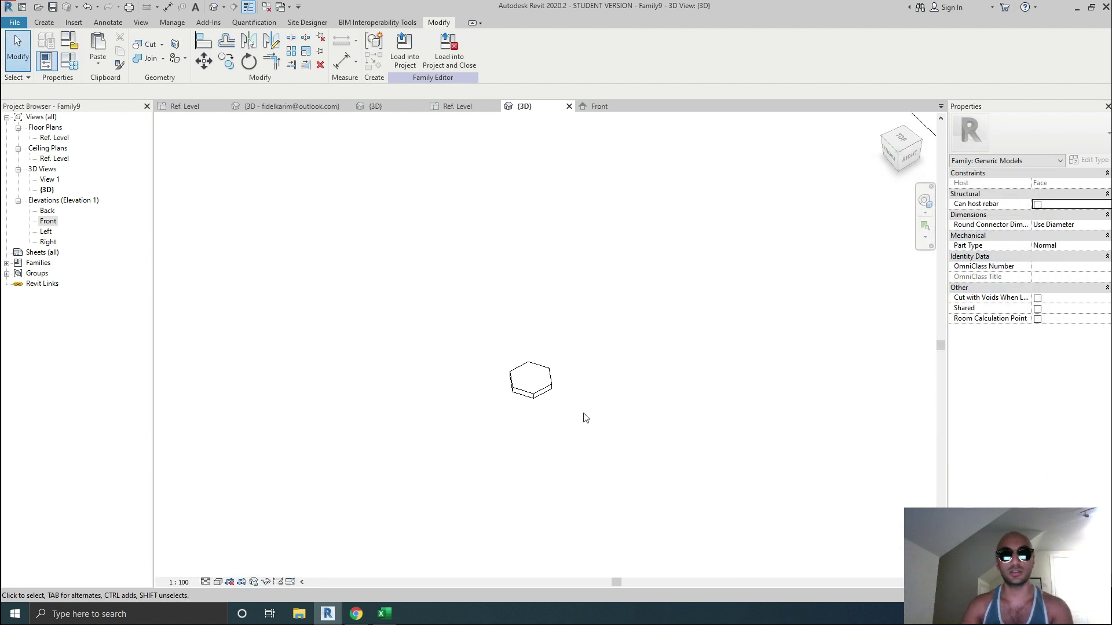
# Start a new extrusion in the Ref. Level floor plan and sketch a circle about 30 mm in radius at the hexagon's centre.
pyautogui.doubleClick(53, 138)
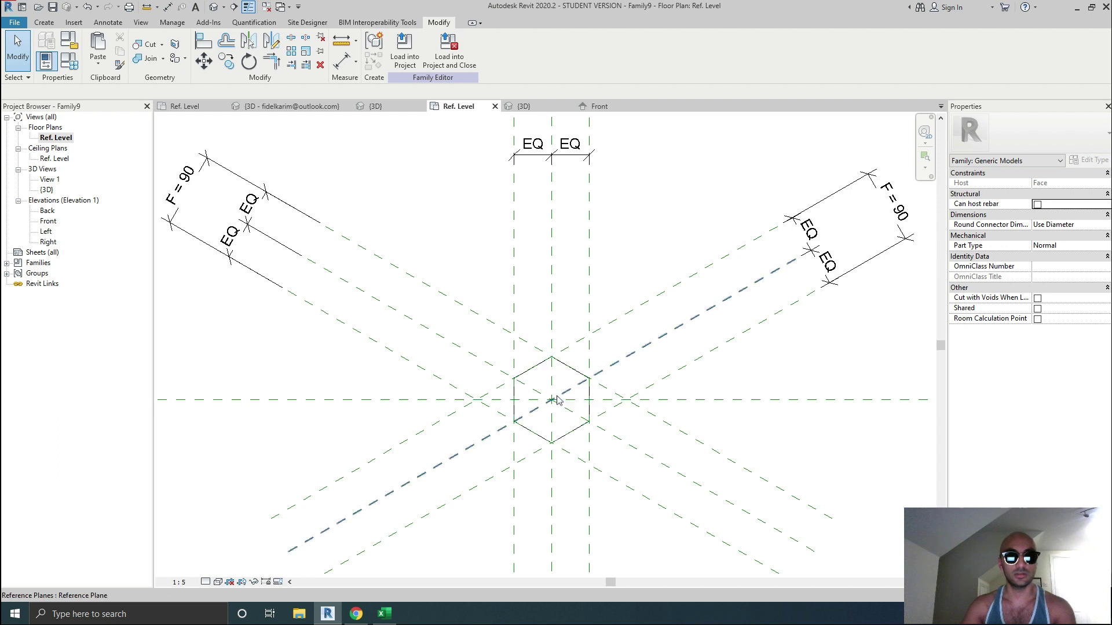
pyautogui.scroll(5, 550, 393)
pyautogui.scroll(1, 542, 376)
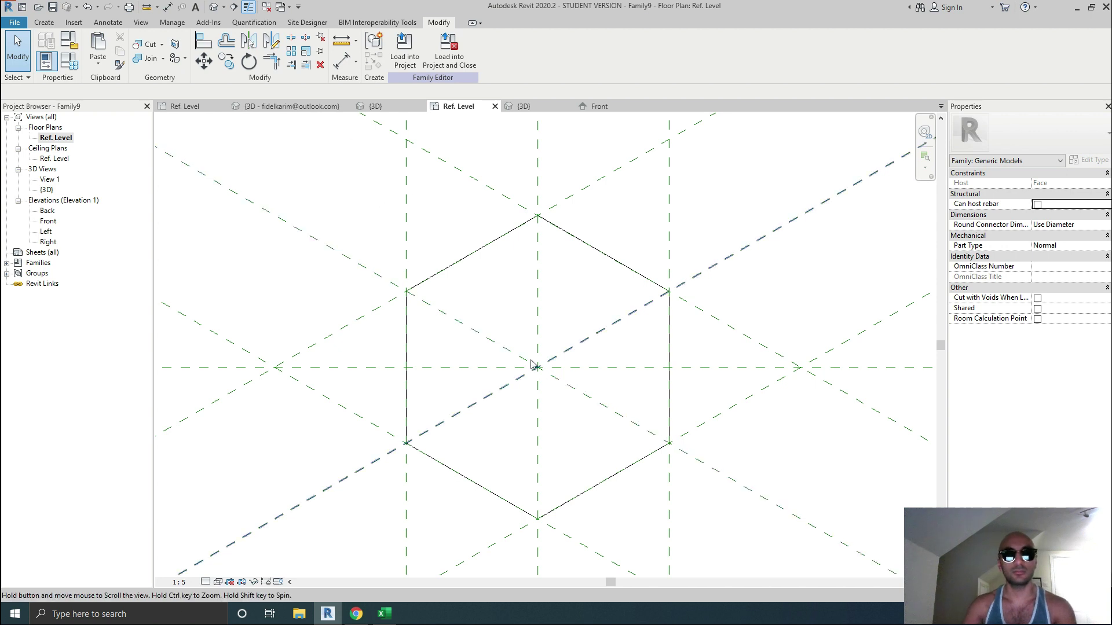
pyautogui.moveTo(530, 360); pyautogui.dragTo(517, 317, button='middle')
pyautogui.scroll(-1, 517, 316)
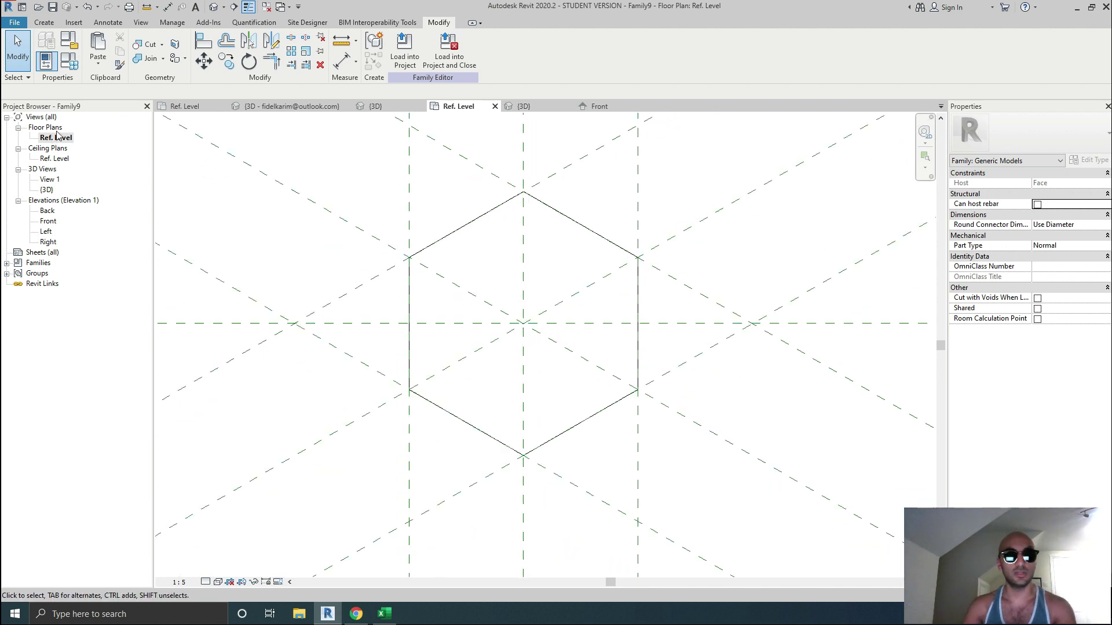
pyautogui.click(44, 22)
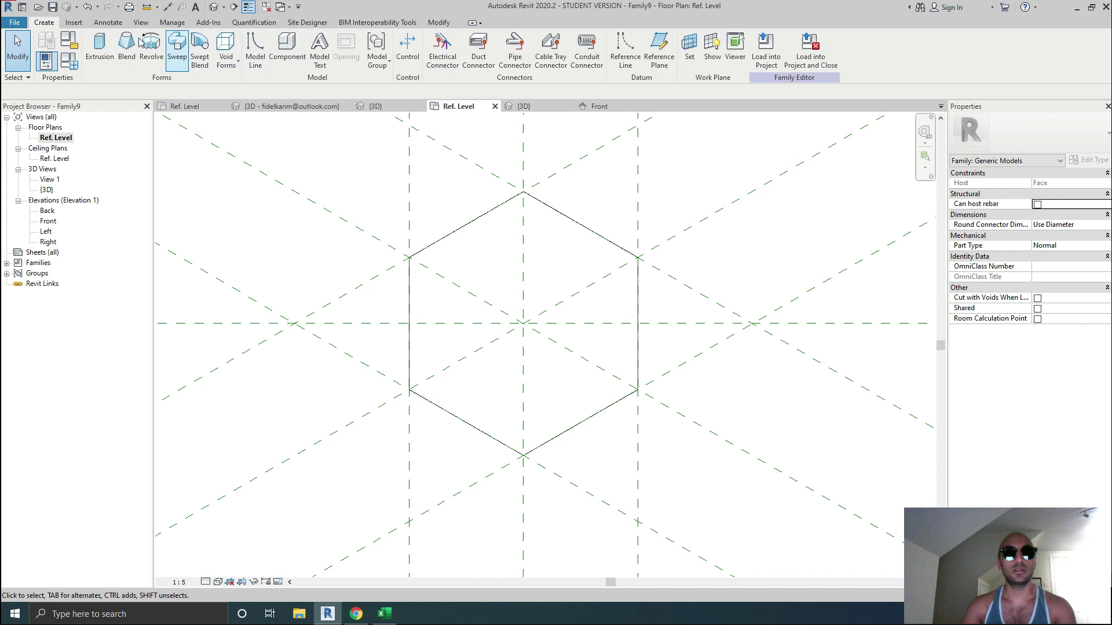
pyautogui.click(474, 41)
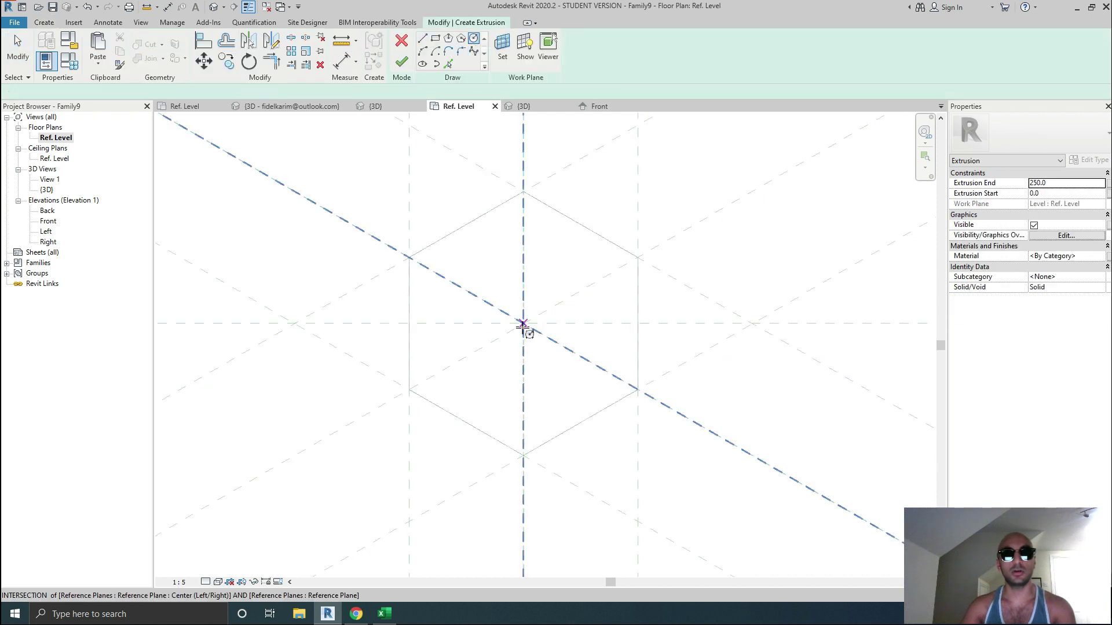
pyautogui.click(523, 322)
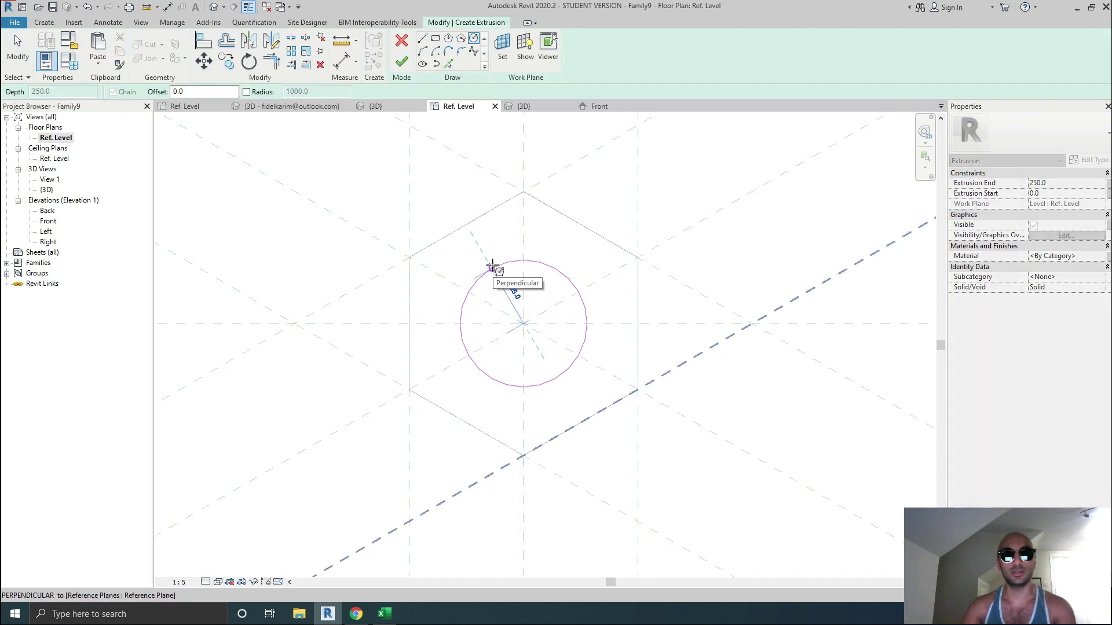
pyautogui.click(491, 255)
pyautogui.press('Escape')
pyautogui.press('Escape')
# Move the sketched circle away from the hexagon's centre and make its center mark visible.
pyautogui.moveTo(498, 255); pyautogui.dragTo(478, 274)
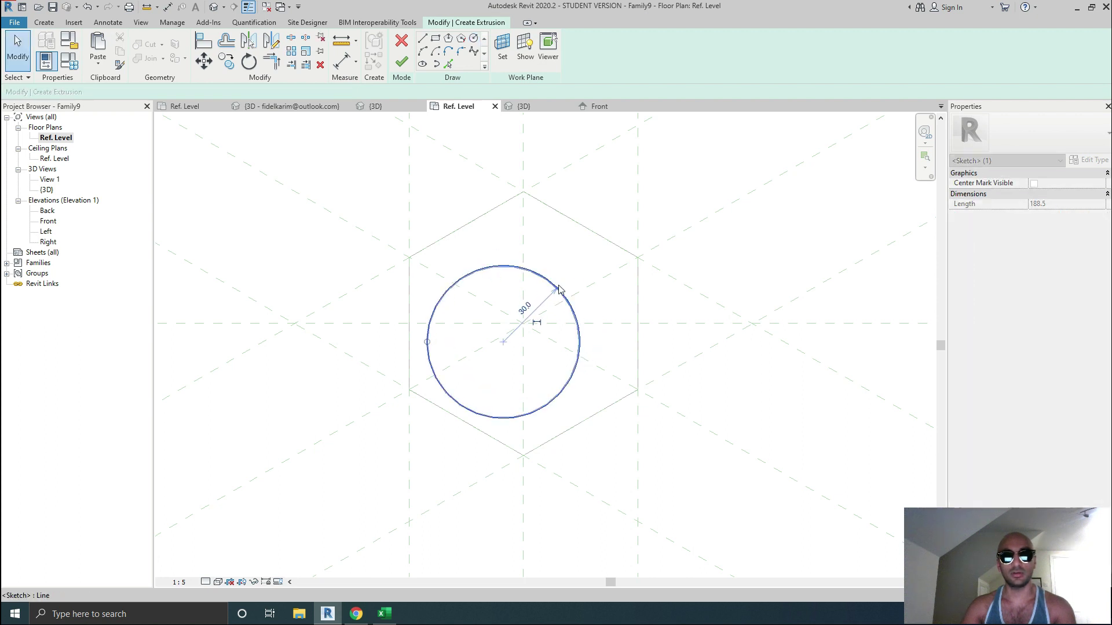
pyautogui.click(1034, 184)
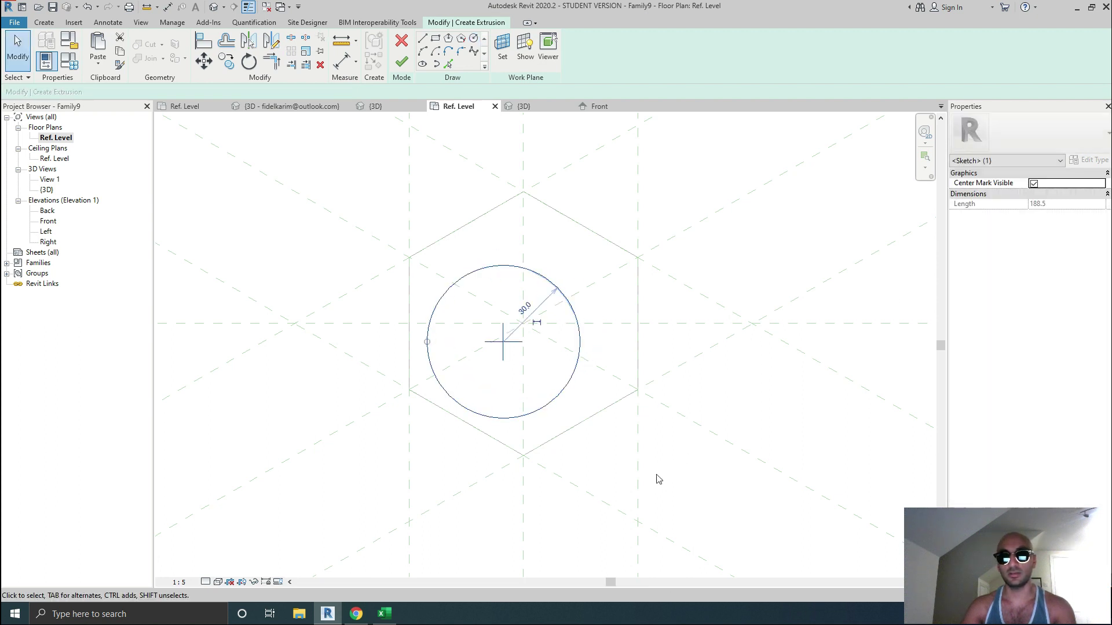
pyautogui.click(678, 476)
# Align the circle's centre to the horizontal and vertical centre reference planes and lock both alignments.
pyautogui.press('a')
pyautogui.press('l')
pyautogui.click(596, 323)
pyautogui.click(511, 347)
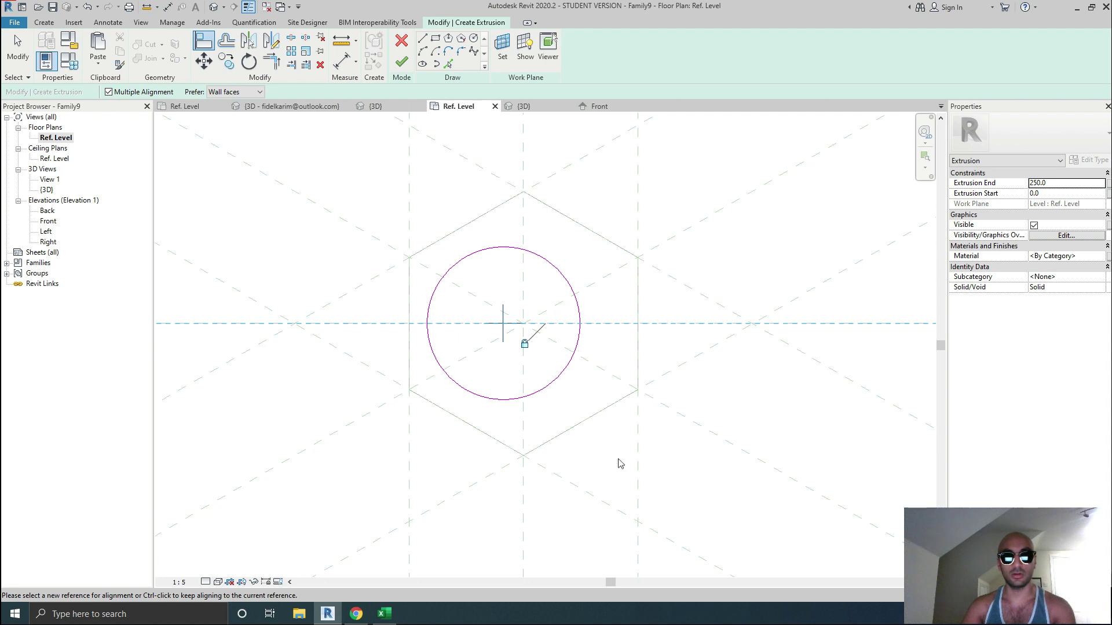
pyautogui.click(524, 417)
pyautogui.click(502, 325)
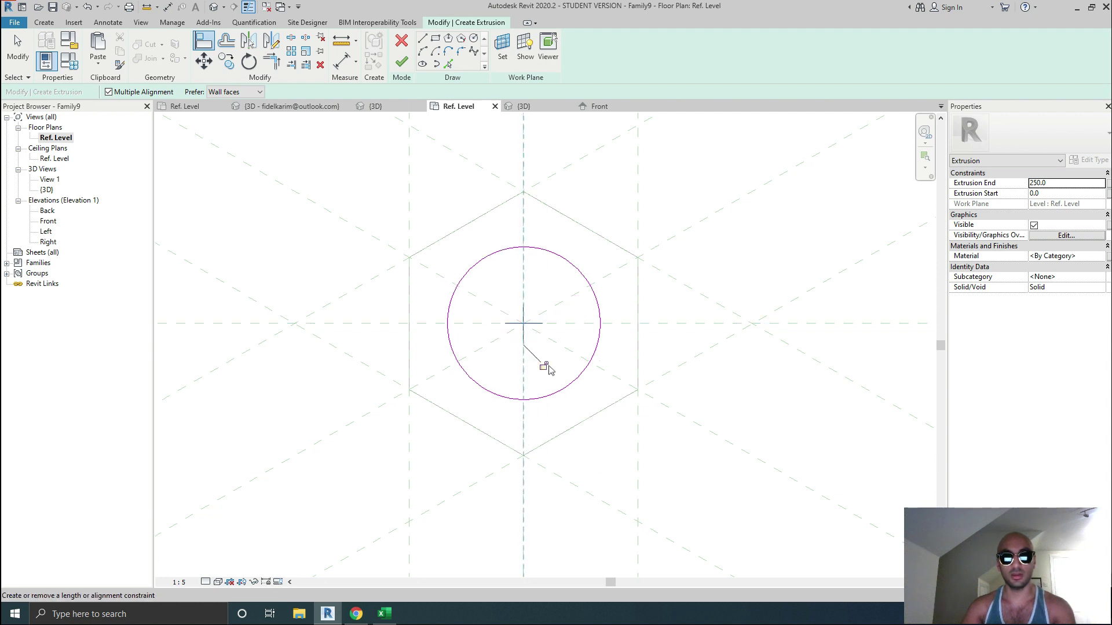
pyautogui.press('Escape')
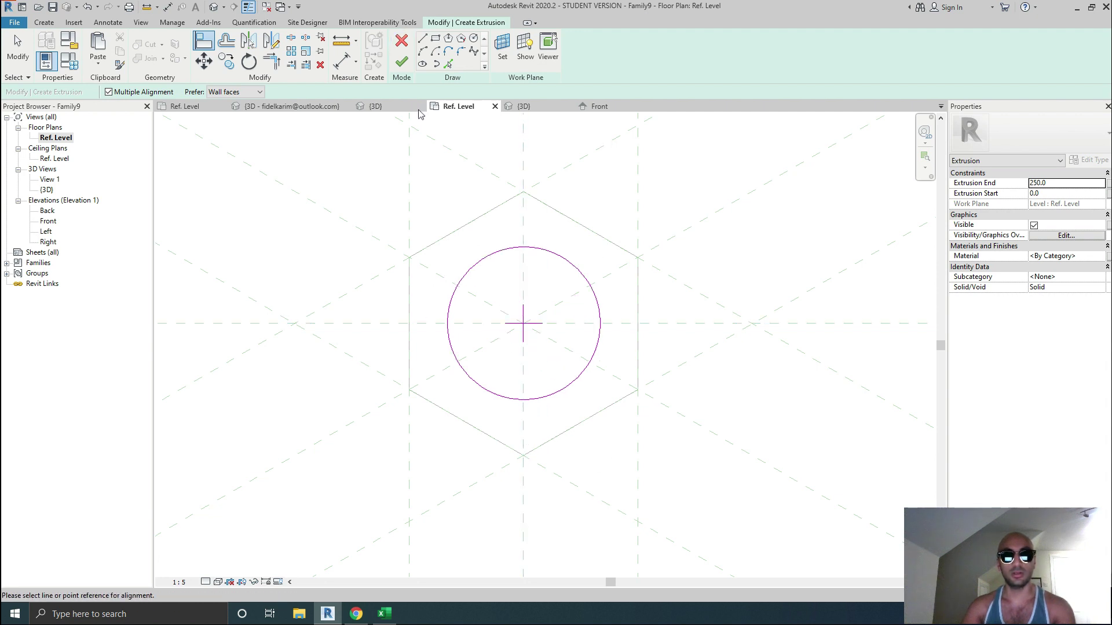
pyautogui.press('Escape')
# Add a diameter dimension to the sketched circle.
pyautogui.click(566, 274)
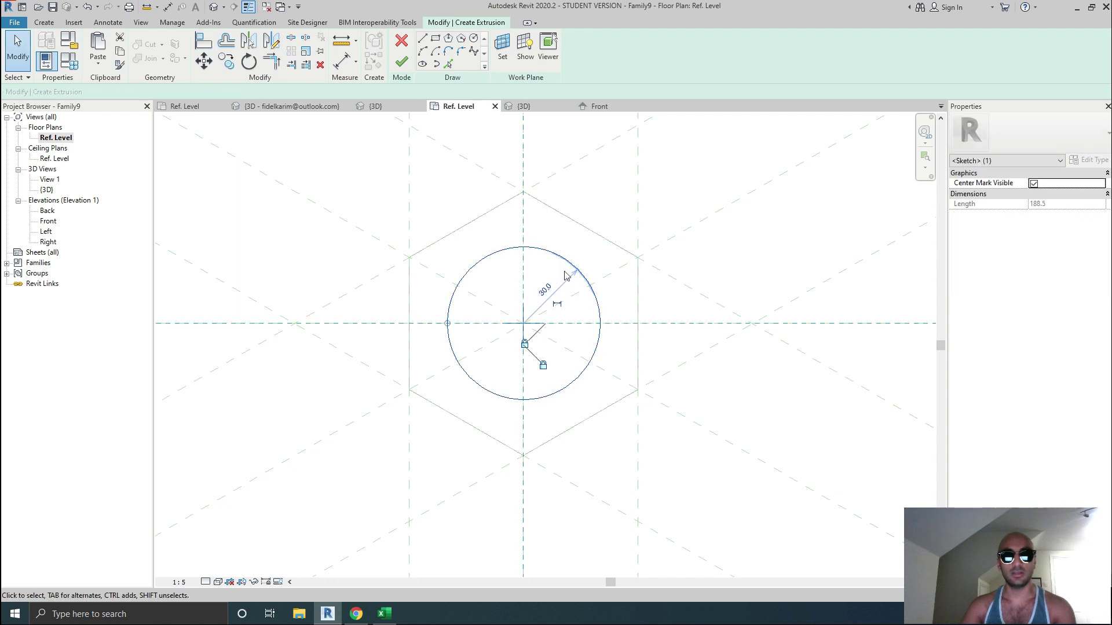
pyautogui.press('d')
pyautogui.press('d')
pyautogui.press('i')
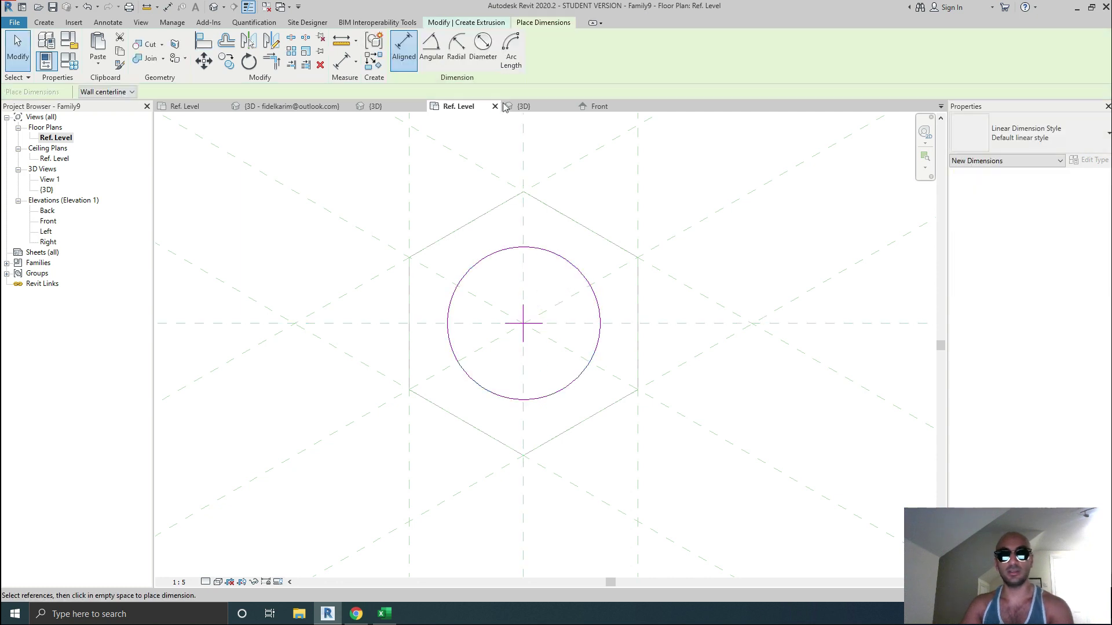
pyautogui.click(591, 307)
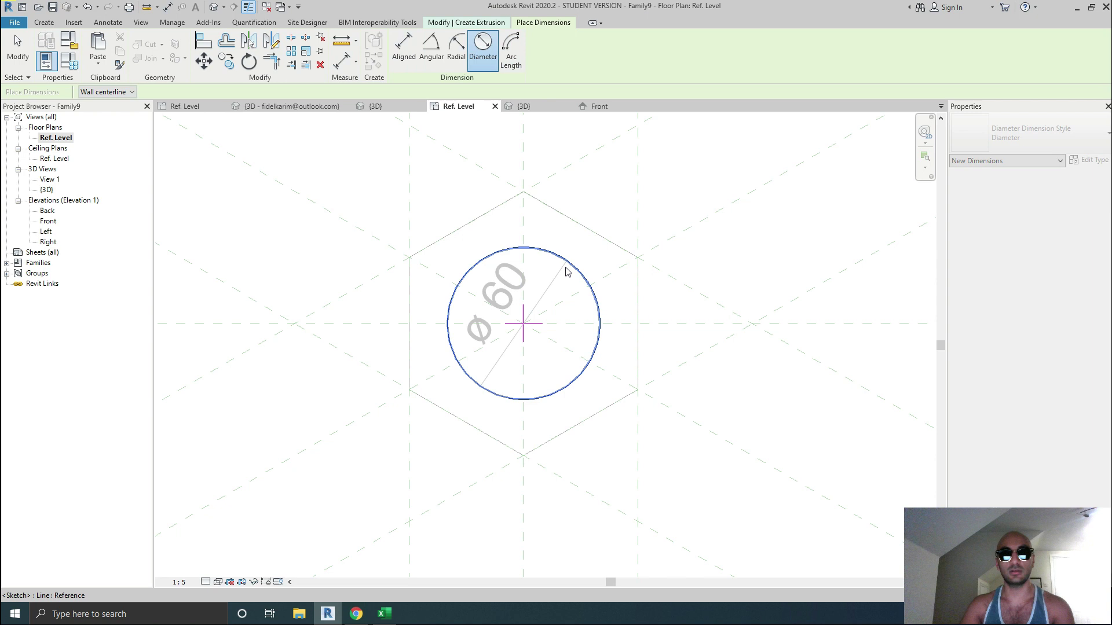
pyautogui.click(576, 307)
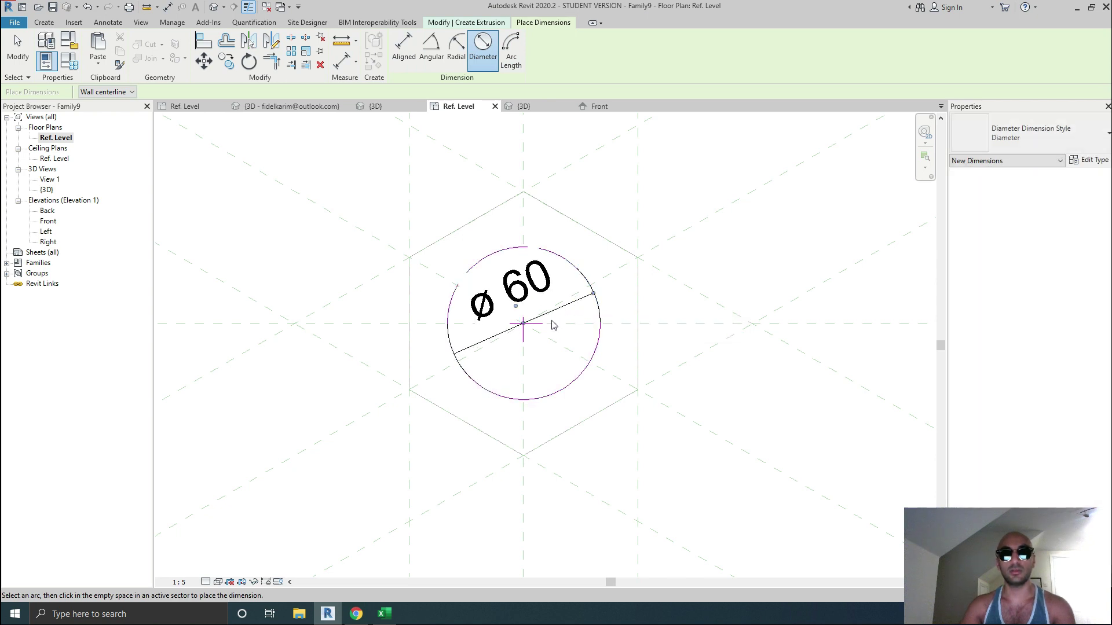
pyautogui.press('Escape')
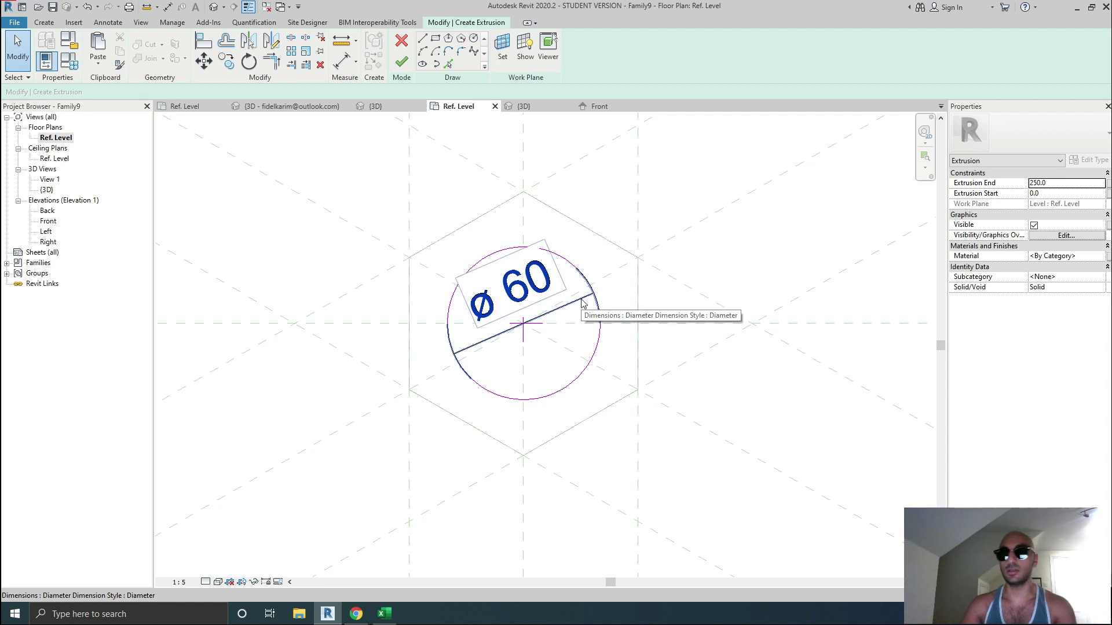
# Label the diameter dimension with a new type parameter named D and finish the circular extrusion.
pyautogui.click(582, 303)
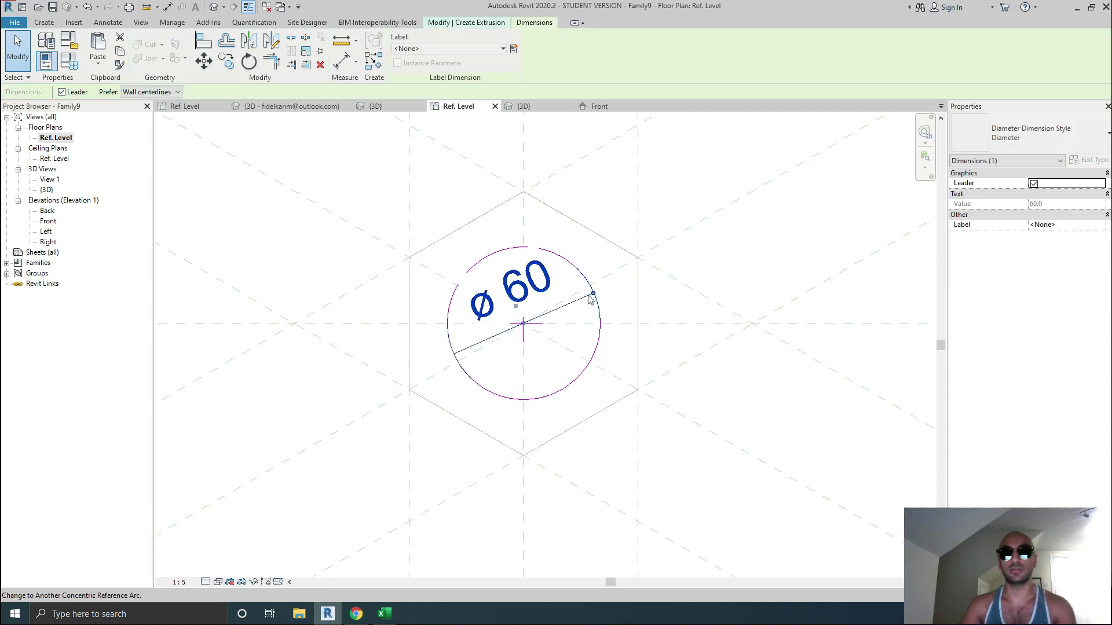
pyautogui.click(514, 50)
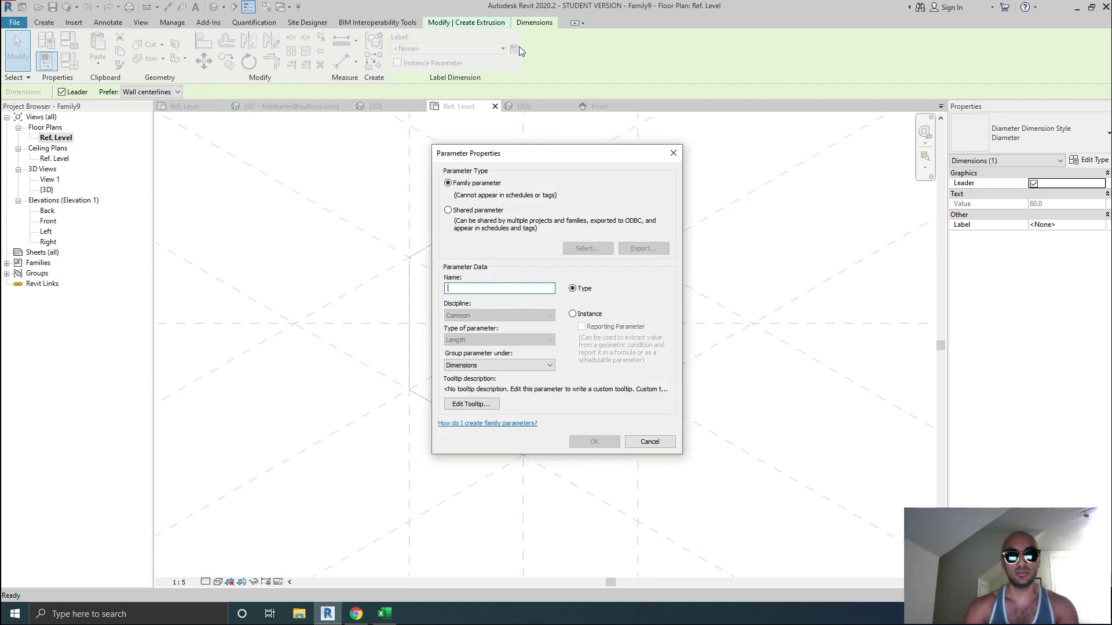
pyautogui.write('D')
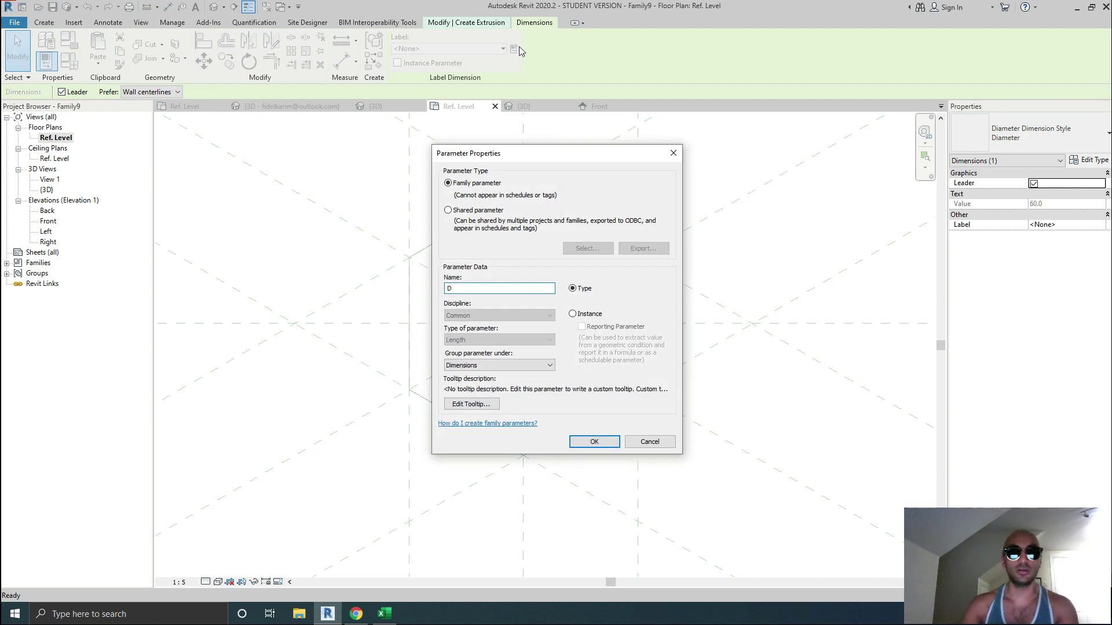
pyautogui.click(595, 443)
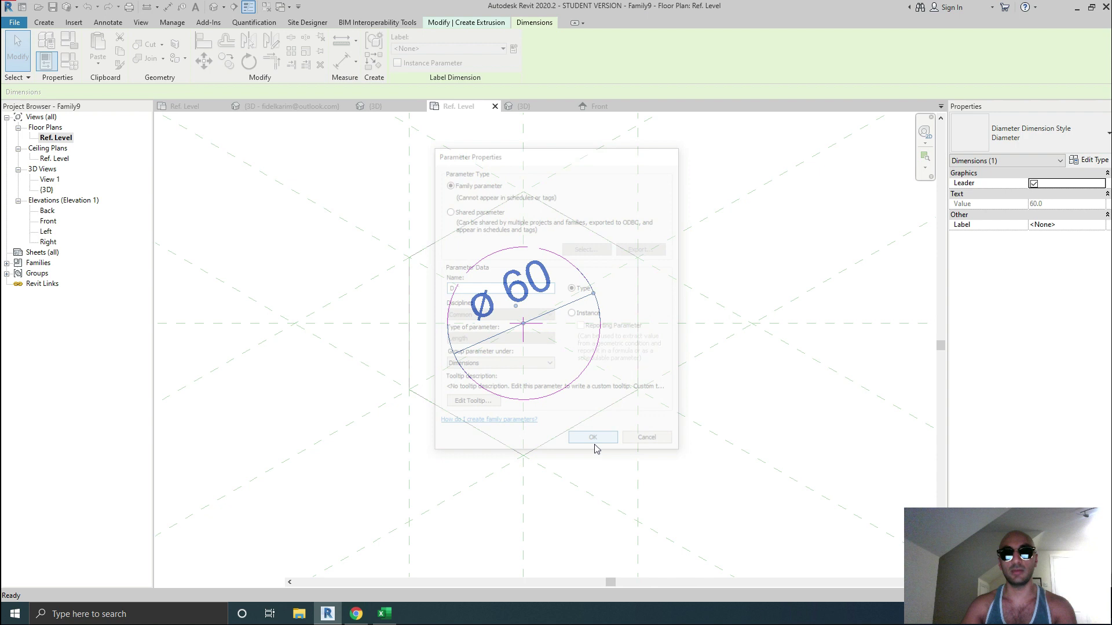
pyautogui.click(558, 417)
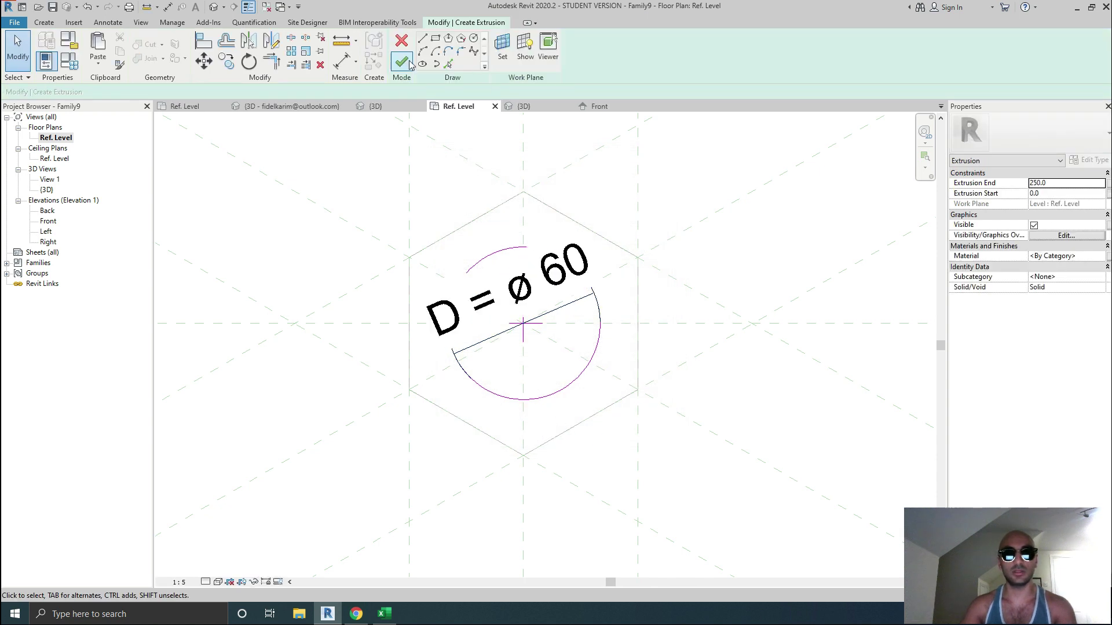
pyautogui.click(402, 61)
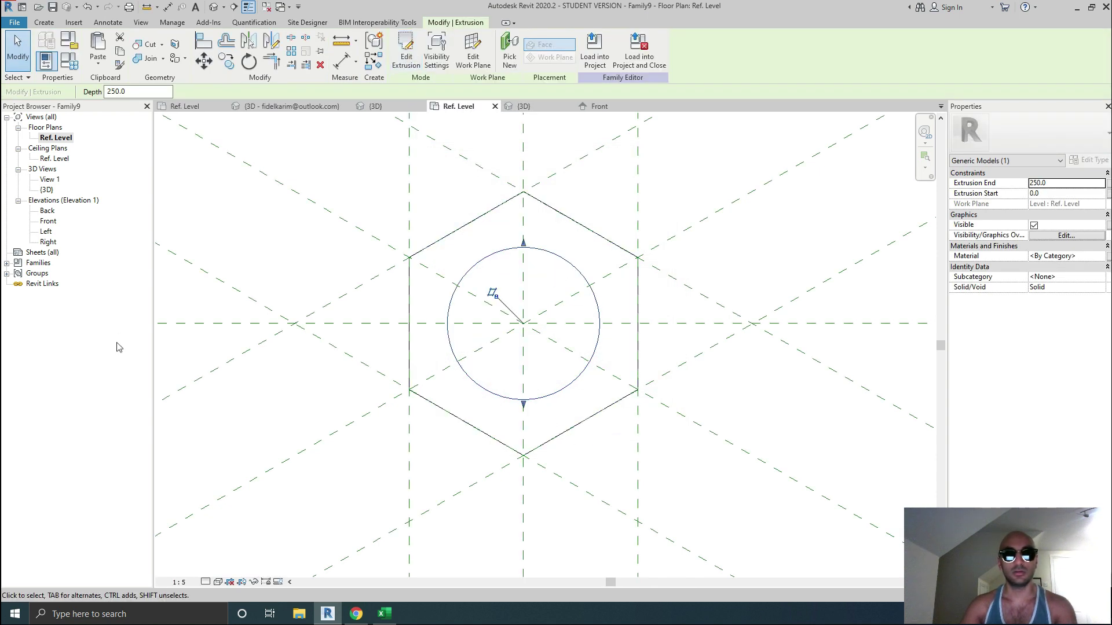
# In the Front elevation, stretch the circular extrusion below Ref. Level to a depth of about -179 mm.
pyautogui.doubleClick(45, 222)
pyautogui.moveTo(748, 300); pyautogui.dragTo(476, 152, button='middle')
pyautogui.scroll(2, 572, 224)
pyautogui.moveTo(448, 119); pyautogui.dragTo(446, 452)
pyautogui.scroll(-2, 608, 413)
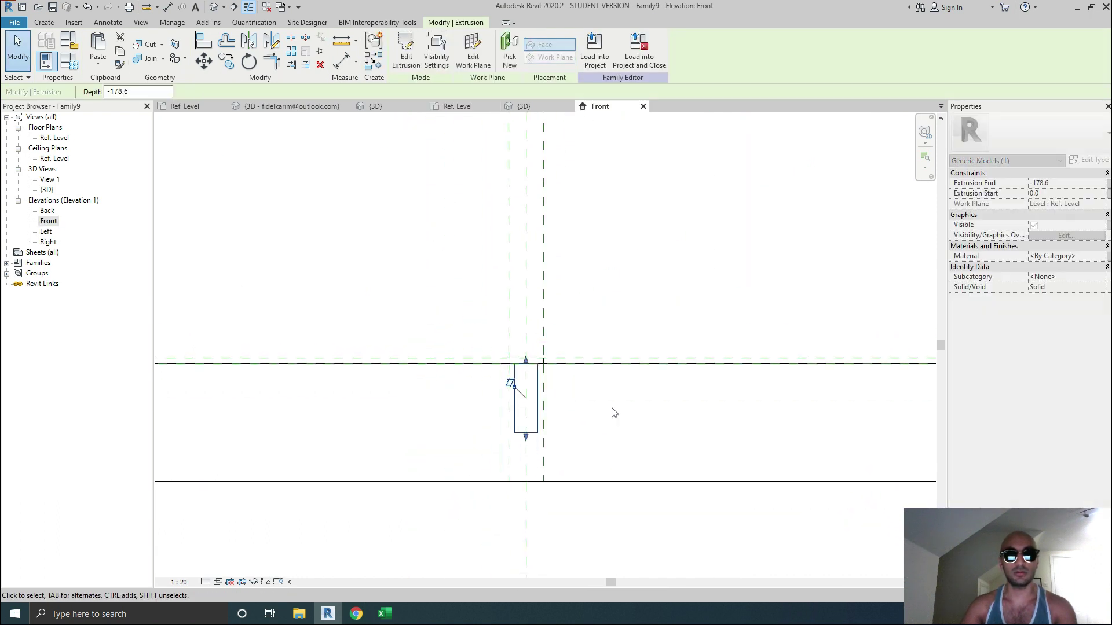
pyautogui.click(610, 334)
# Draw a horizontal reference plane across the host at the lower end of the bolt shank.
pyautogui.click(609, 363)
pyautogui.click(623, 290)
pyautogui.click(606, 359)
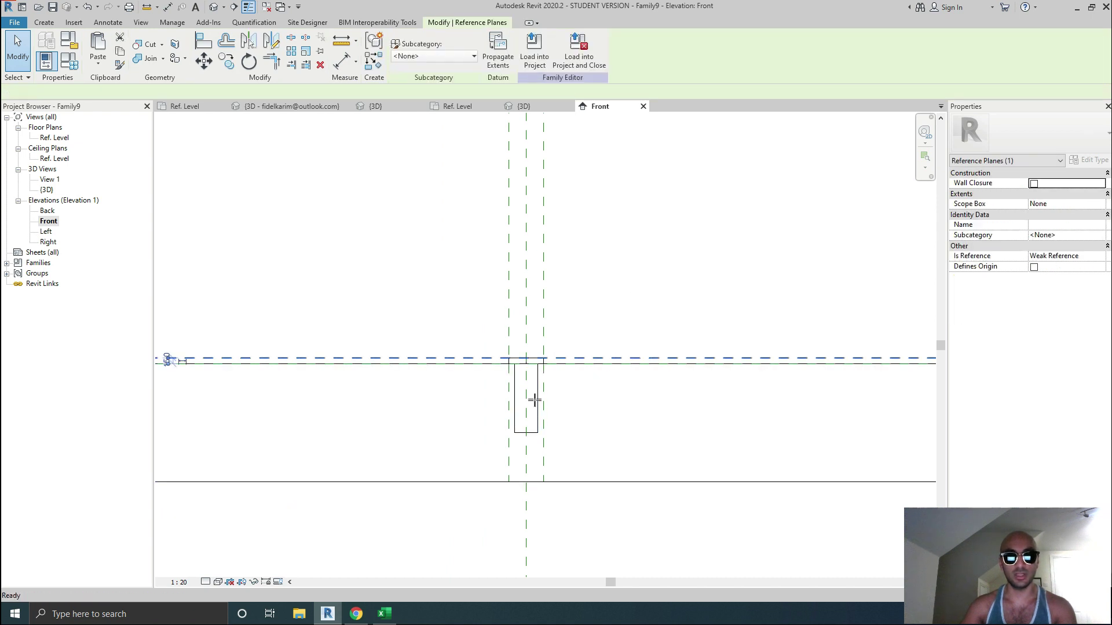
pyautogui.scroll(-2, 530, 377)
pyautogui.press('r')
pyautogui.press('p')
pyautogui.click(231, 418)
pyautogui.click(848, 417)
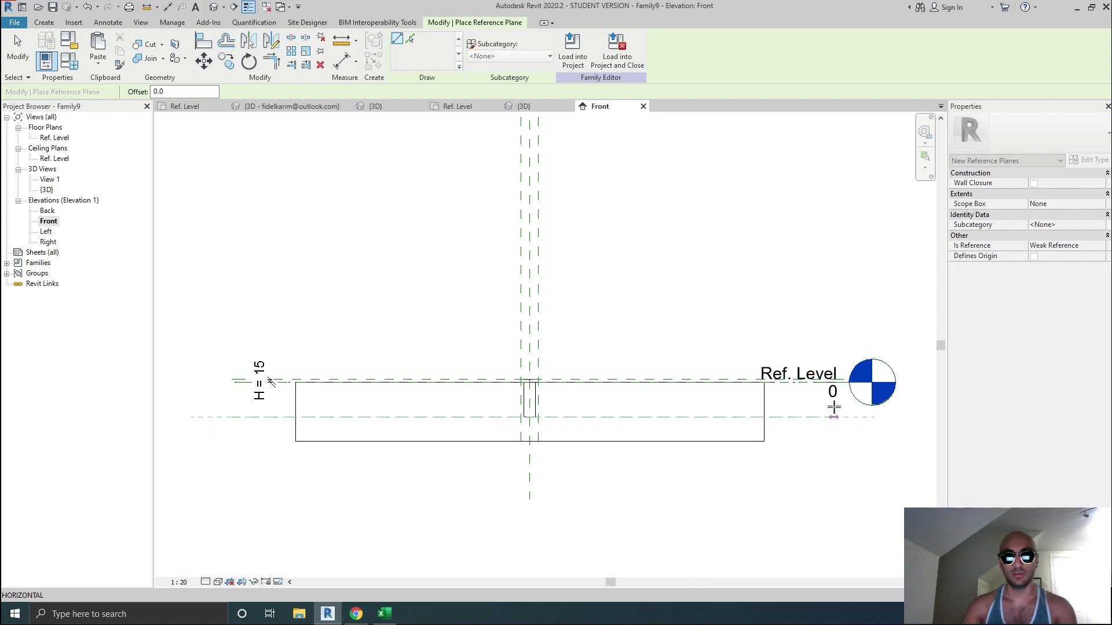
pyautogui.press('Escape')
pyautogui.press('Escape')
# Dimension the distance from Ref. Level to the new lower reference plane and set the view scale to 1:2.
pyautogui.scroll(2, 598, 407)
pyautogui.moveTo(581, 415); pyautogui.dragTo(876, 367, button='middle')
pyautogui.moveTo(251, 345); pyautogui.dragTo(358, 347, button='middle')
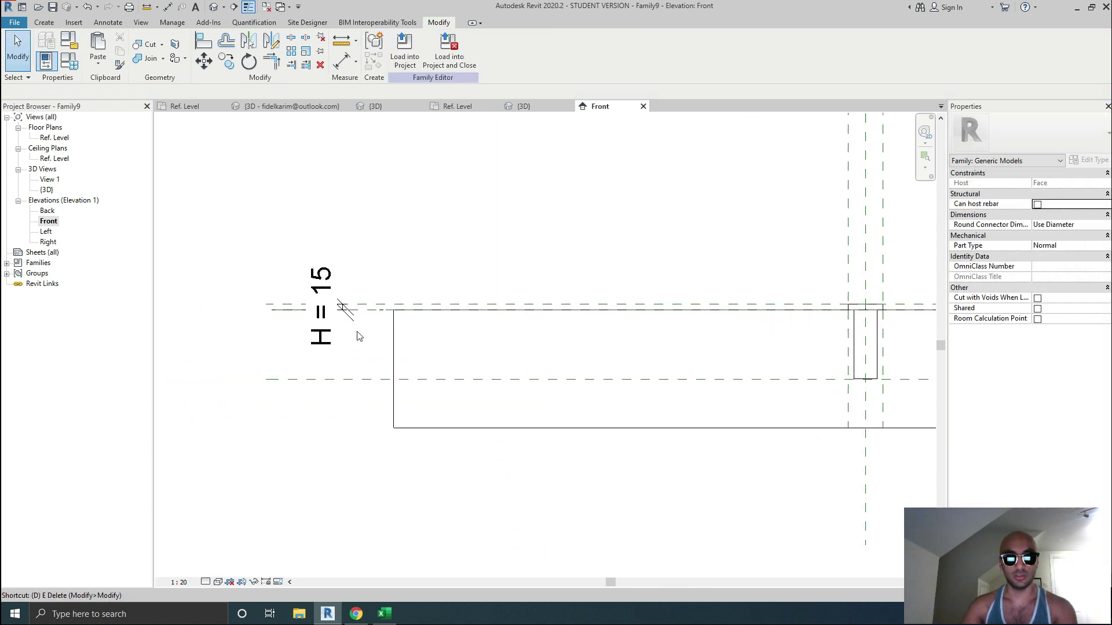
pyautogui.press('d')
pyautogui.press('i')
pyautogui.scroll(2, 292, 318)
pyautogui.click(432, 425)
pyautogui.click(374, 383)
pyautogui.press('Escape')
pyautogui.press('Escape')
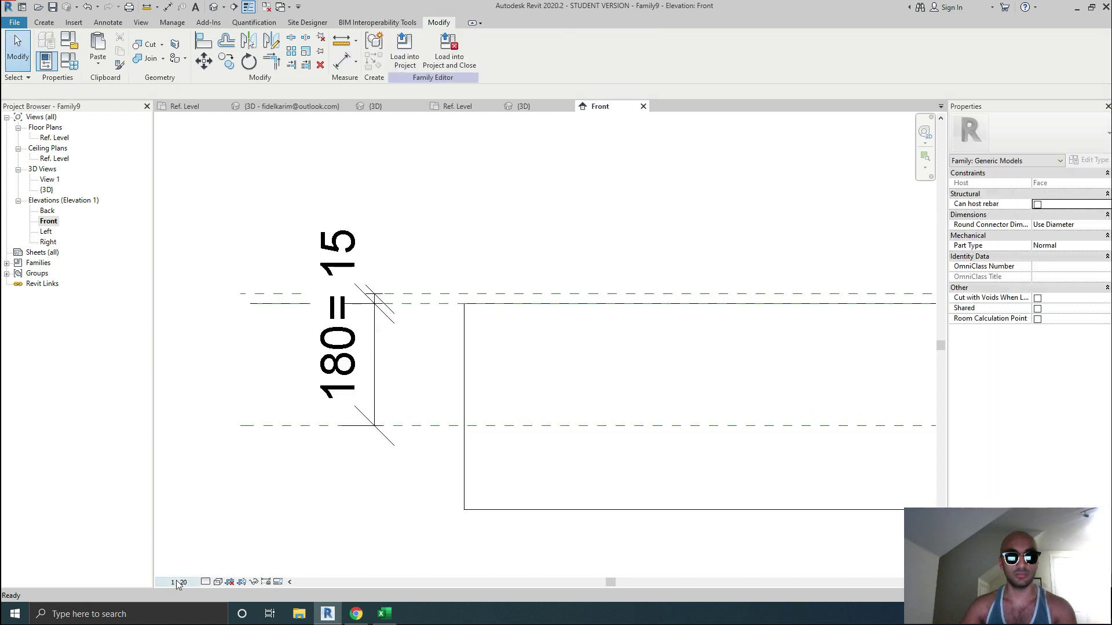
pyautogui.click(178, 581)
pyautogui.click(205, 430)
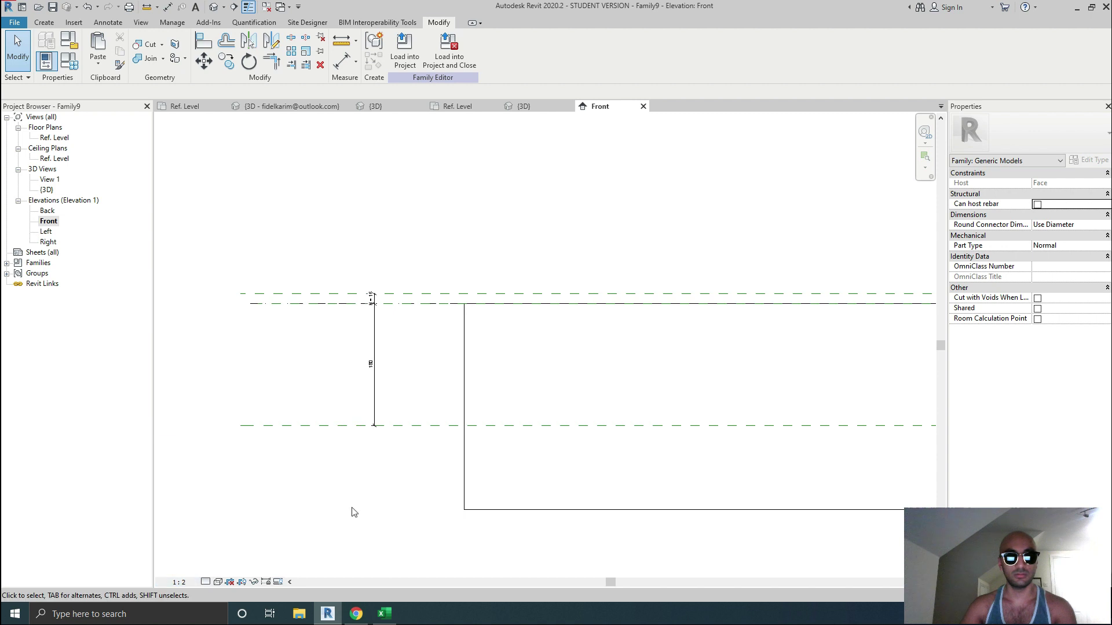
# Label the shank length dimension with a new instance parameter named Length.
pyautogui.click(375, 392)
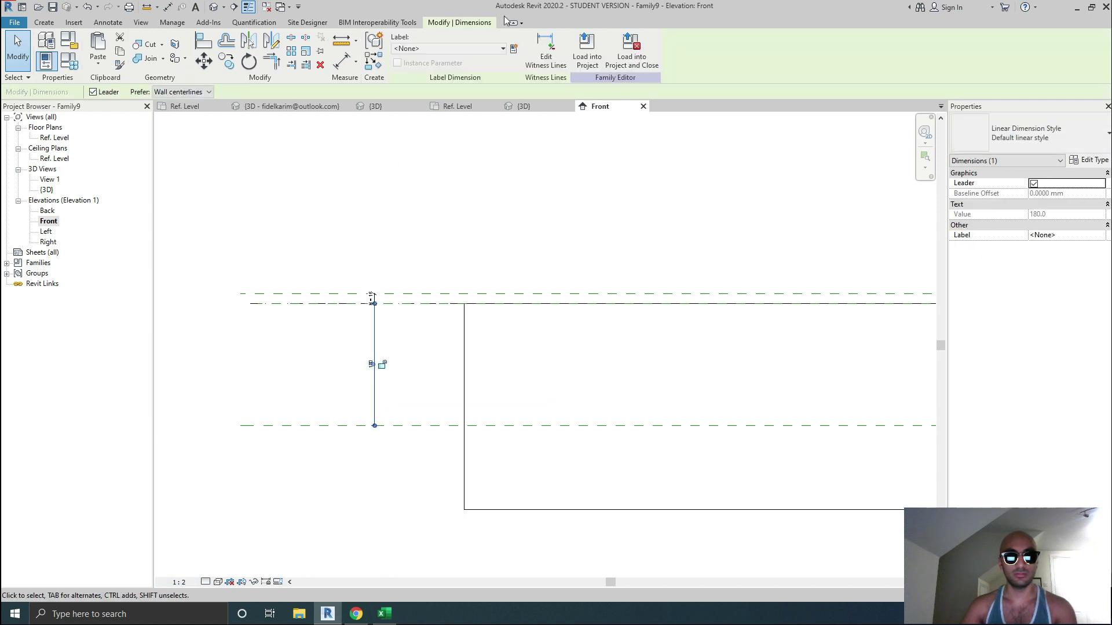
pyautogui.click(514, 49)
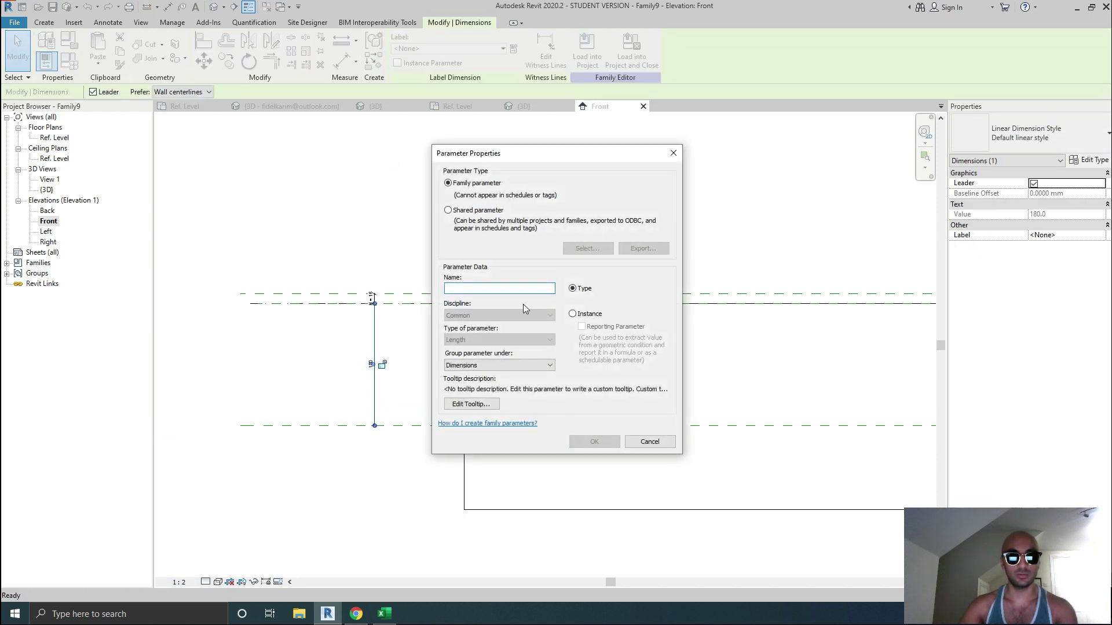
pyautogui.write('Length')
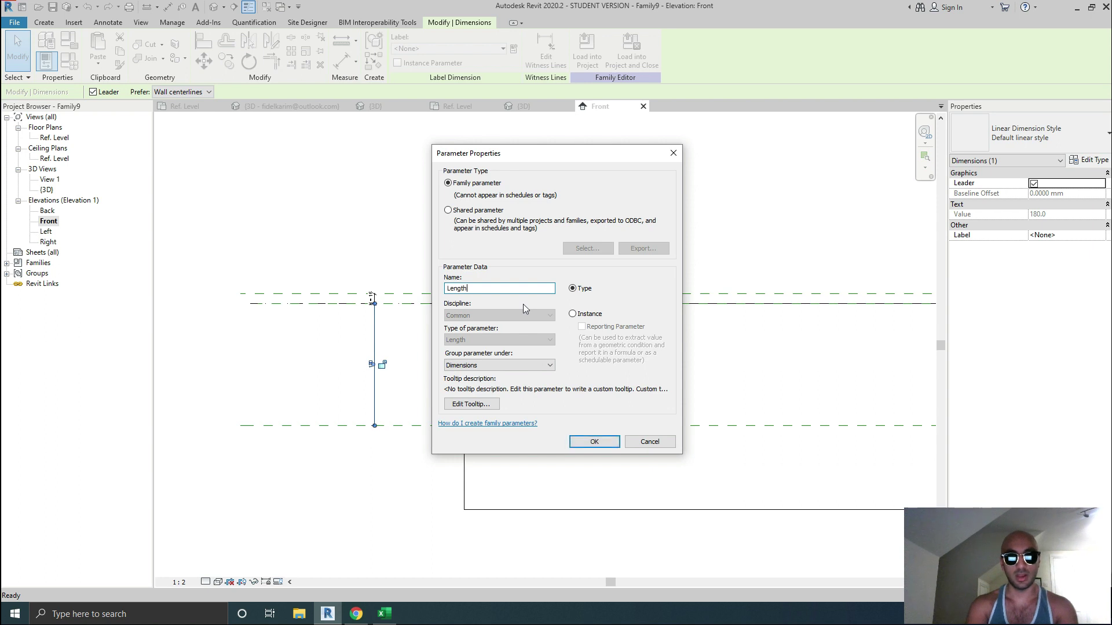
pyautogui.click(573, 314)
pyautogui.click(594, 442)
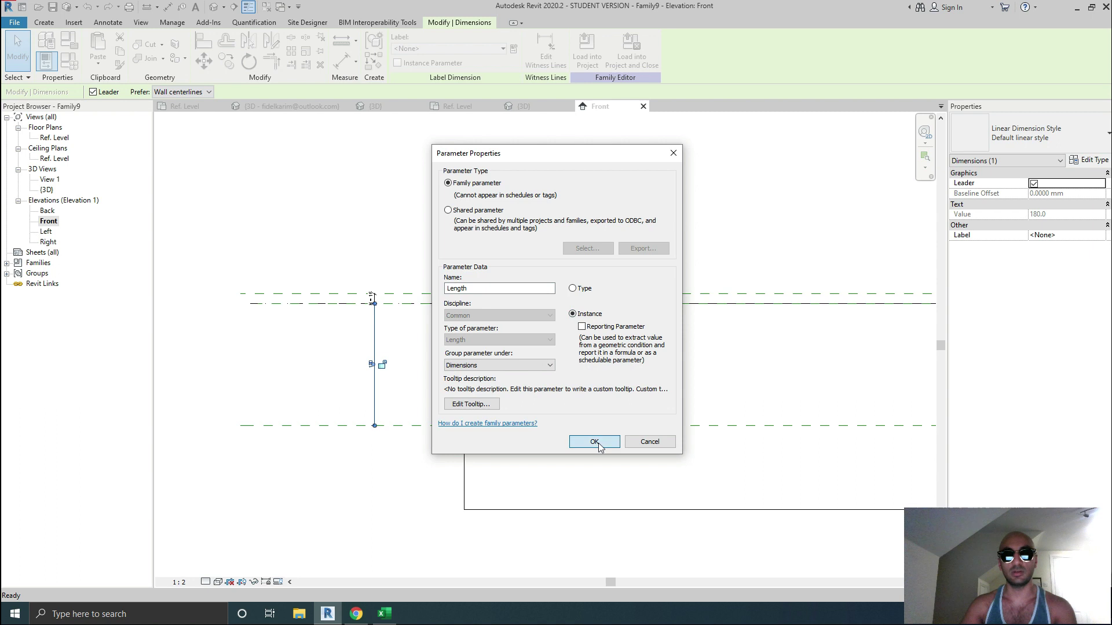
pyautogui.scroll(-2, 585, 429)
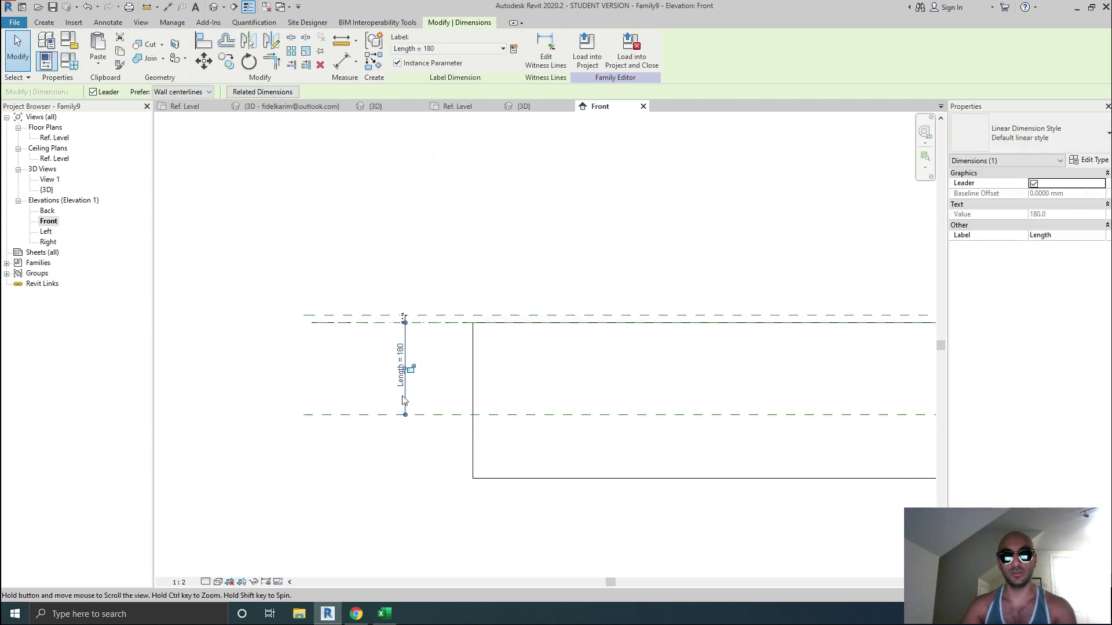
pyautogui.scroll(-2, 371, 411)
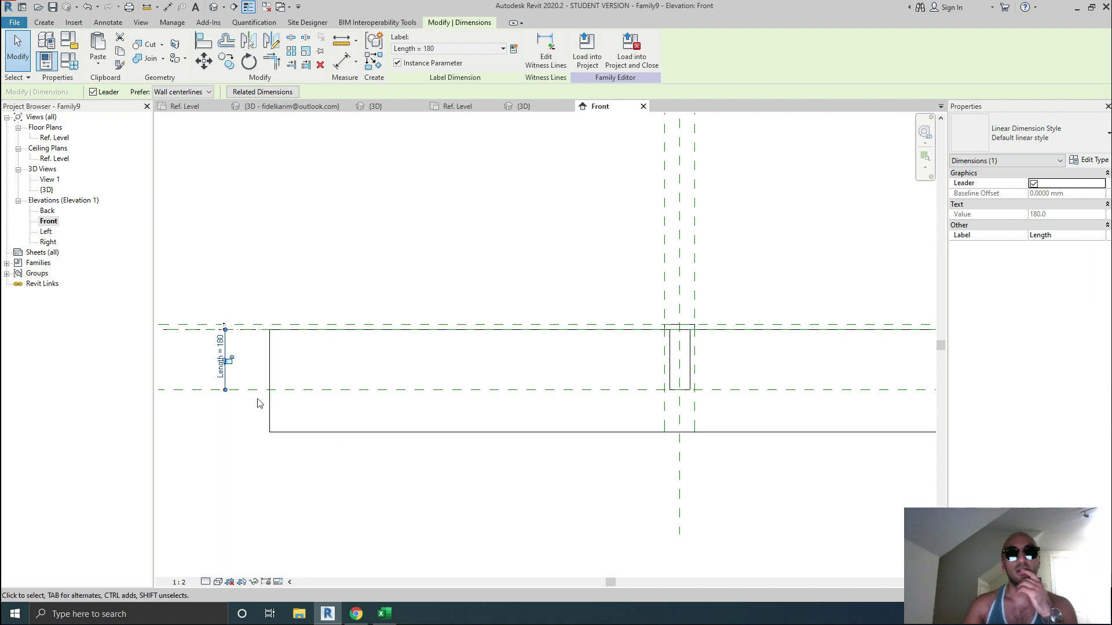
# Draw another horizontal reference plane across the shank, about 60 mm above its lower end.
pyautogui.click(370, 390)
pyautogui.scroll(-2, 289, 389)
pyautogui.press('r')
pyautogui.press('p')
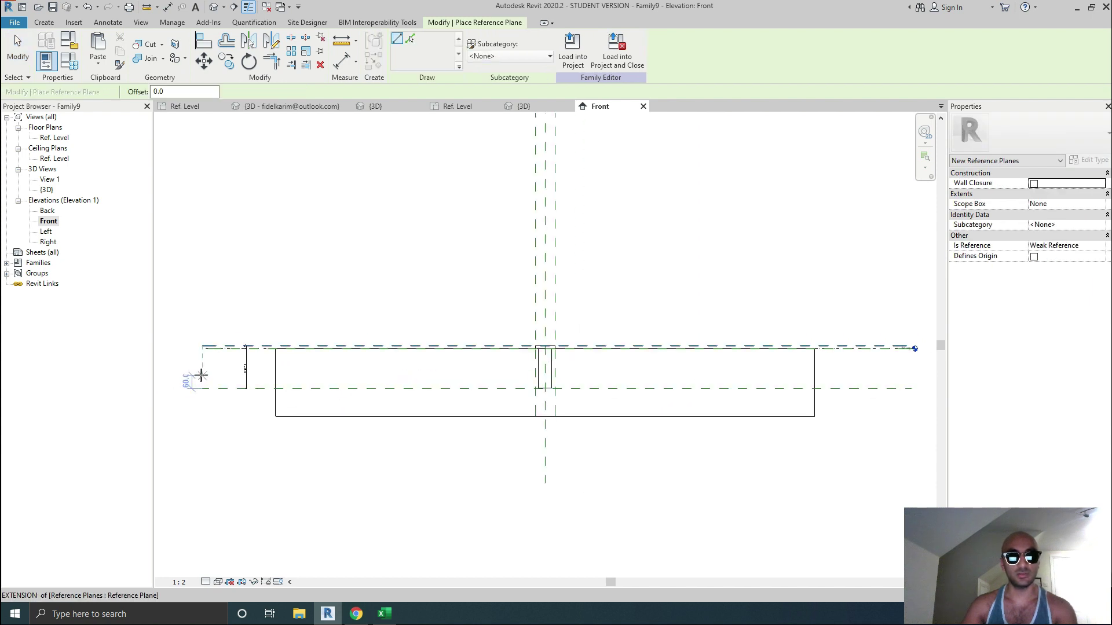
pyautogui.click(201, 375)
pyautogui.click(843, 374)
pyautogui.scroll(2, 567, 382)
pyautogui.press('Escape')
pyautogui.press('Escape')
# Dimension the distance from Ref. Level to the reference plane crossing the shank.
pyautogui.moveTo(317, 392); pyautogui.dragTo(590, 382, button='middle')
pyautogui.scroll(1, 375, 334)
pyautogui.press('d')
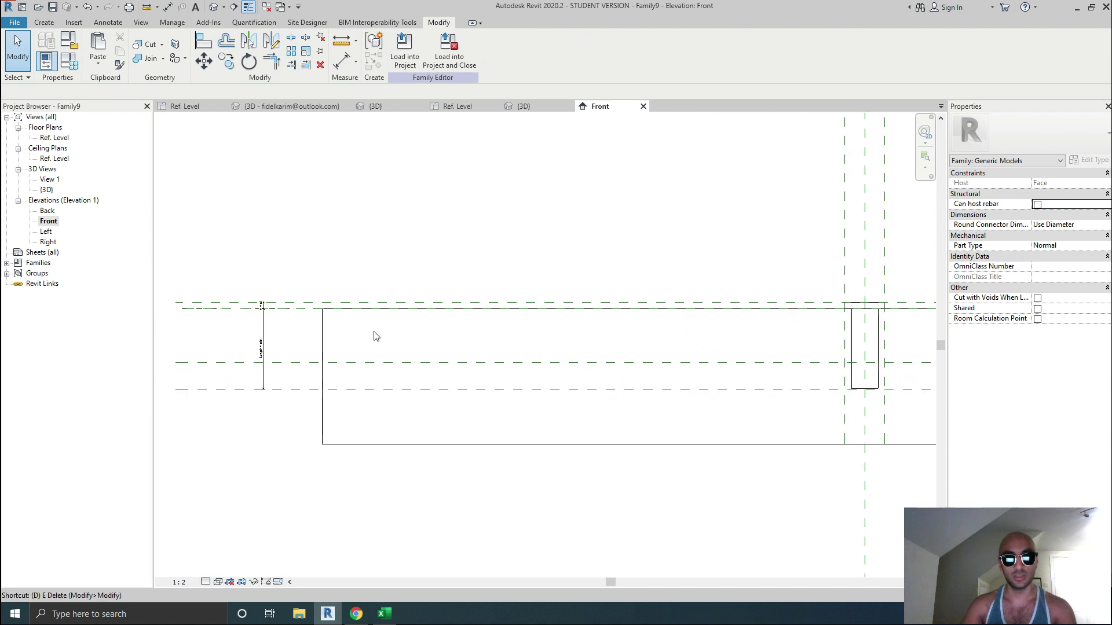
pyautogui.press('i')
pyautogui.scroll(2, 293, 315)
pyautogui.click(307, 400)
pyautogui.click(291, 351)
pyautogui.press('Escape')
pyautogui.press('Escape')
# Label the dimension to the middle reference plane with a new instance parameter named Combined Plate Thickness.
pyautogui.click(293, 331)
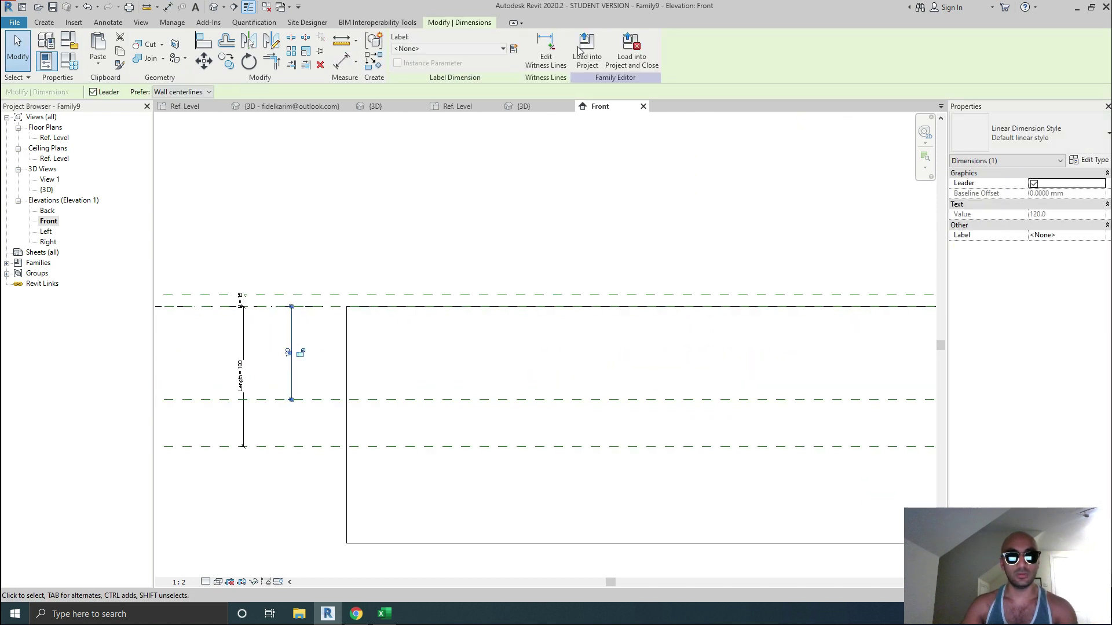
pyautogui.click(514, 48)
pyautogui.write('Combined Plate Thickness')
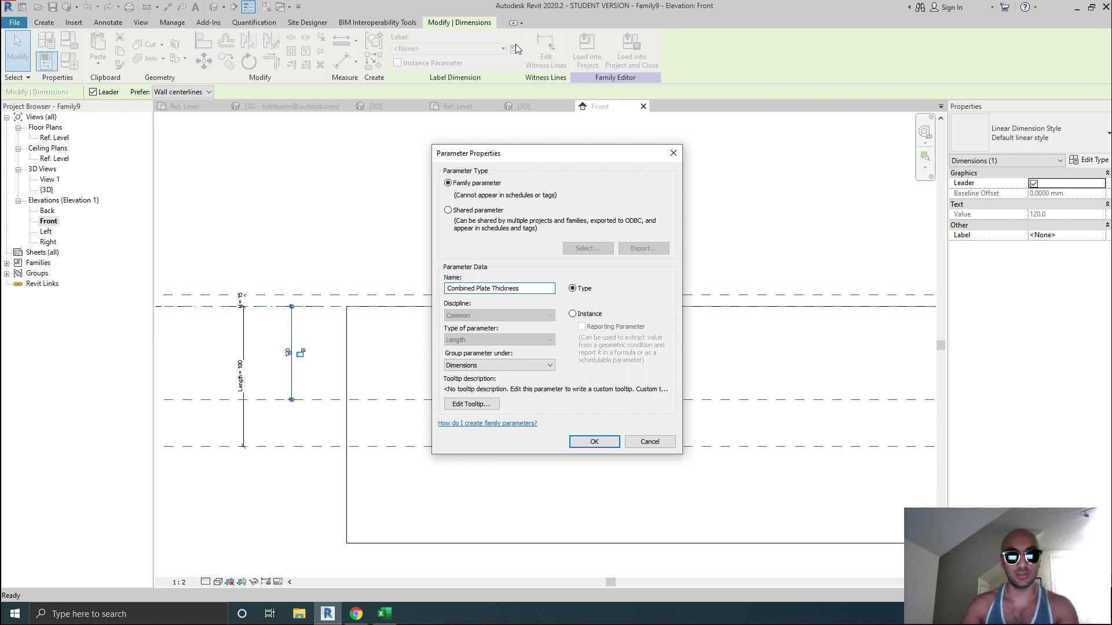
pyautogui.click(573, 314)
pyautogui.click(593, 442)
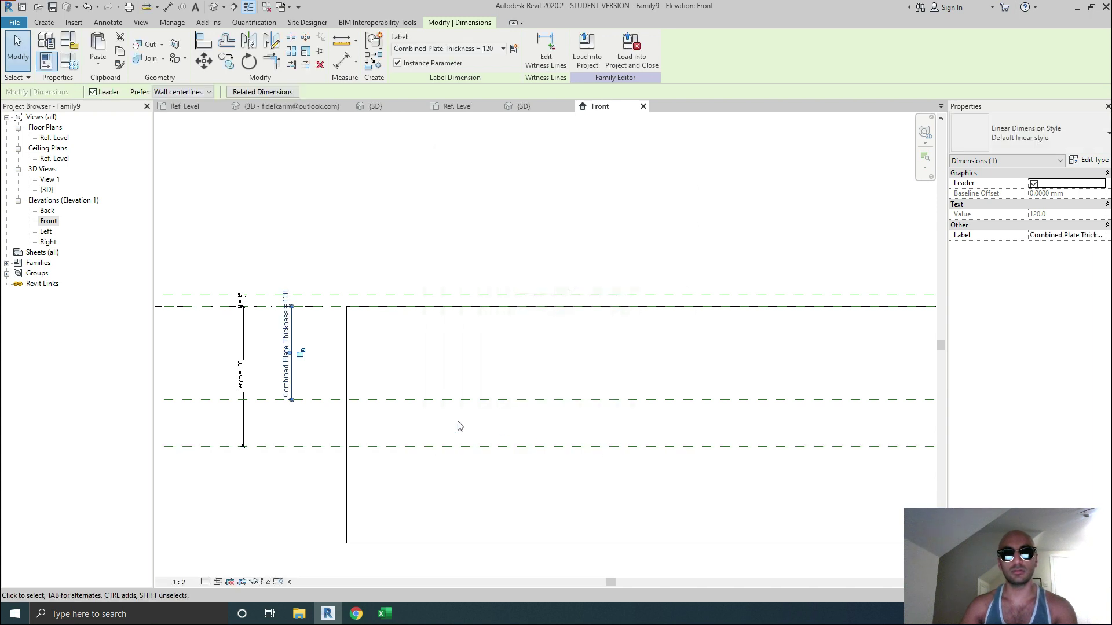
pyautogui.click(306, 432)
# Align the lower end of the shank extrusion to the lowest reference plane.
pyautogui.scroll(-3, 375, 429)
pyautogui.moveTo(666, 397); pyautogui.dragTo(515, 394, button='middle')
pyautogui.moveTo(707, 405); pyautogui.dragTo(545, 389, button='middle')
pyautogui.scroll(2, 642, 418)
pyautogui.press('a')
pyautogui.press('l')
pyautogui.scroll(3, 504, 437)
pyautogui.click(575, 413)
pyautogui.press('Escape')
pyautogui.scroll(-3, 569, 479)
pyautogui.scroll(-2, 492, 459)
pyautogui.scroll(2, 472, 452)
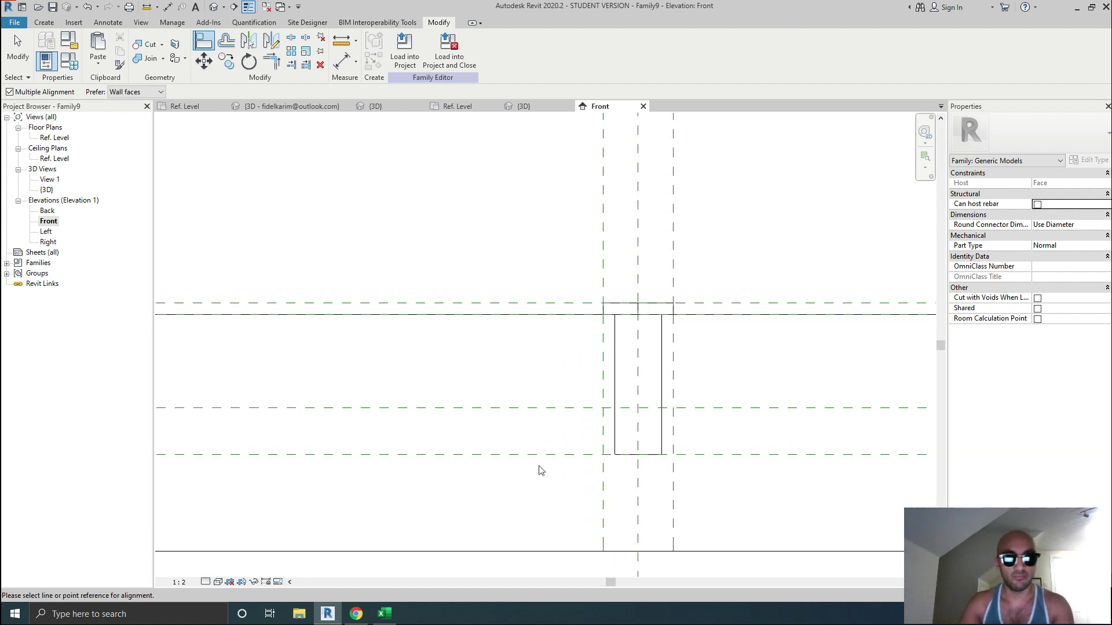
pyautogui.press('Escape')
# Duplicate the shank extrusion by copying it and pasting it aligned to the same place.
pyautogui.moveTo(728, 496); pyautogui.dragTo(689, 499, button='middle')
pyautogui.scroll(2, 584, 364)
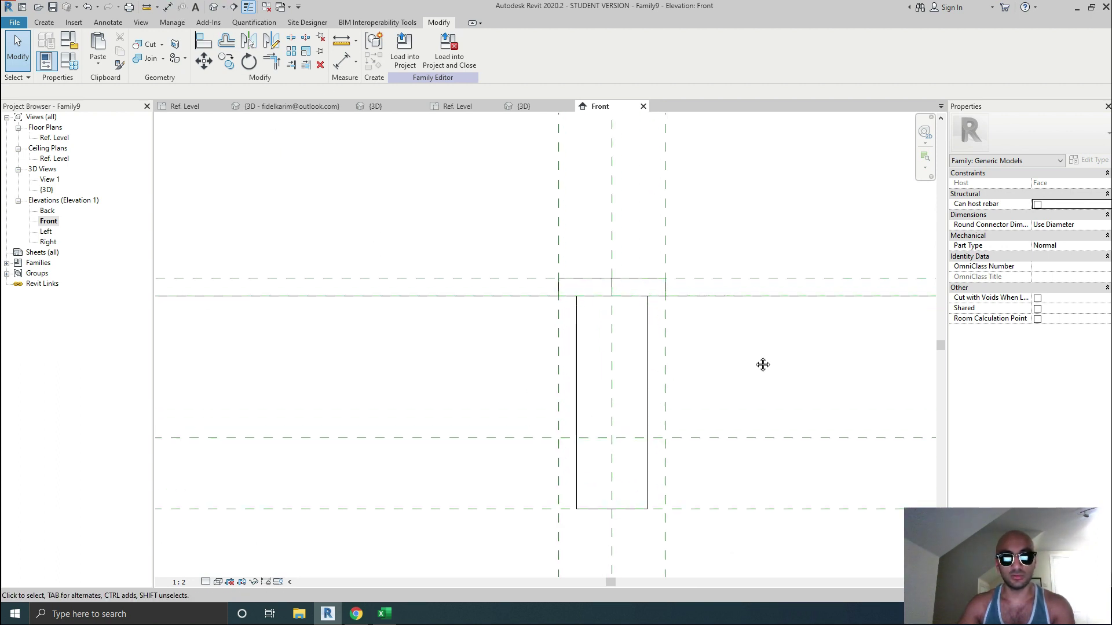
pyautogui.click(579, 374)
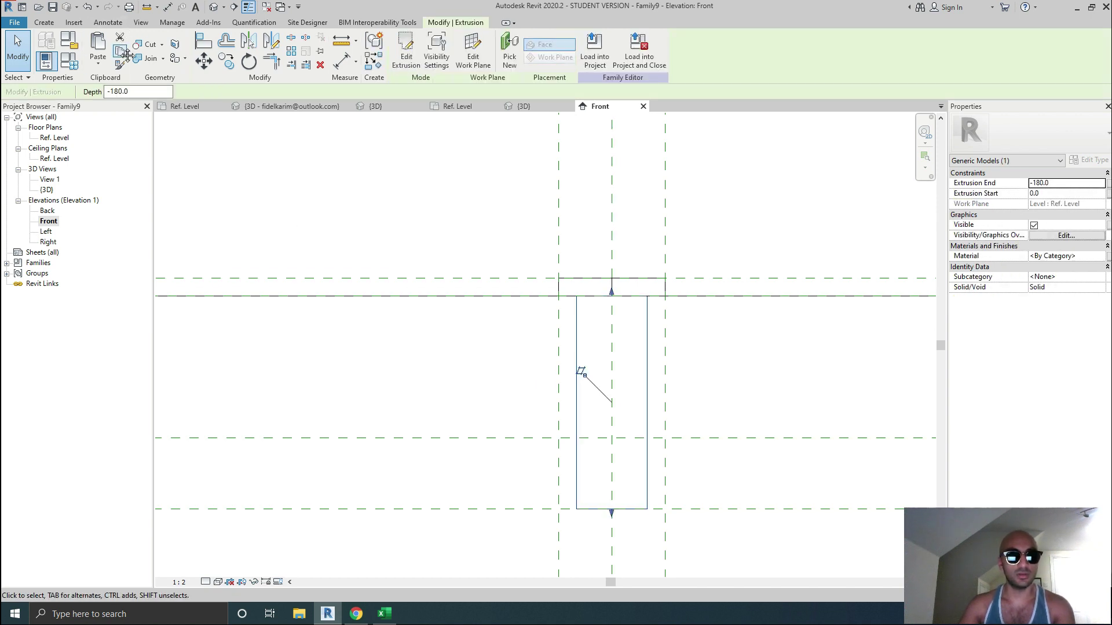
pyautogui.click(100, 62)
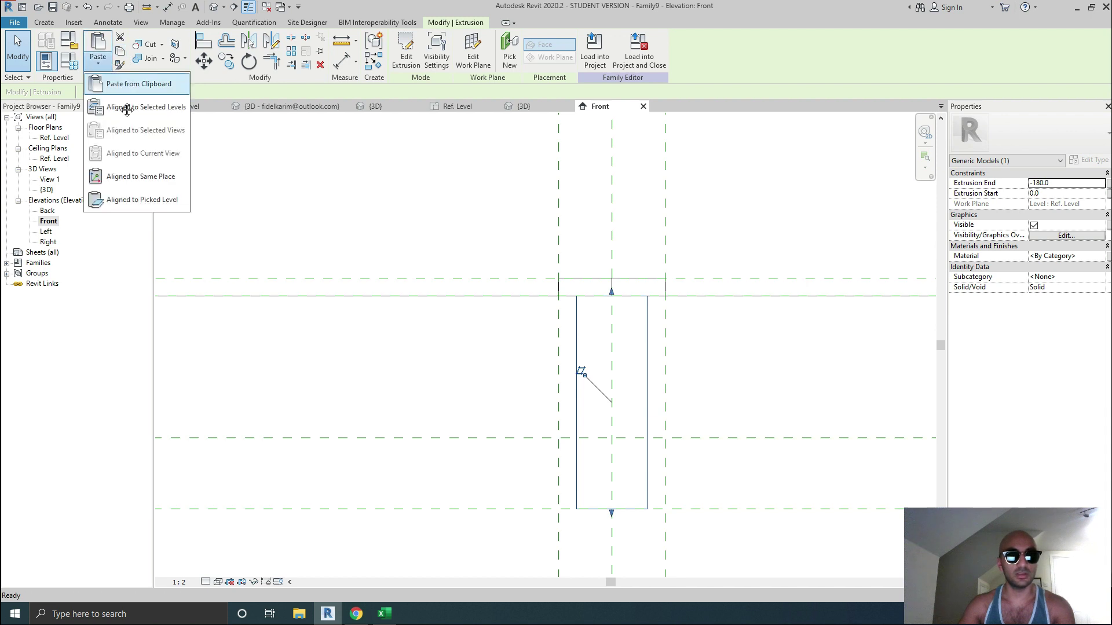
pyautogui.click(152, 177)
# Stretch the copied shank extrusion downward so it starts at about -24 mm and ends at about -206 mm.
pyautogui.moveTo(611, 513); pyautogui.dragTo(612, 540)
pyautogui.moveTo(611, 292); pyautogui.dragTo(612, 320)
pyautogui.click(723, 354)
pyautogui.moveTo(718, 331); pyautogui.dragTo(660, 251, button='middle')
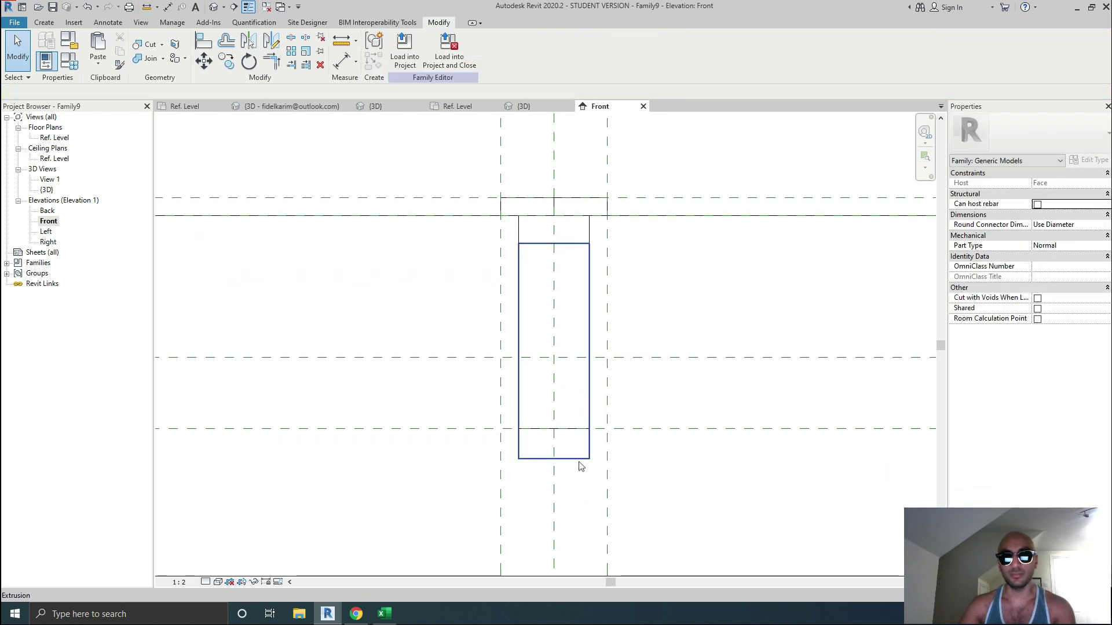
# Set the family category to Structural Connections with Cut with Voids When Loaded and Shared enabled and Steel as the Material for Model Behavior.
pyautogui.click(68, 37)
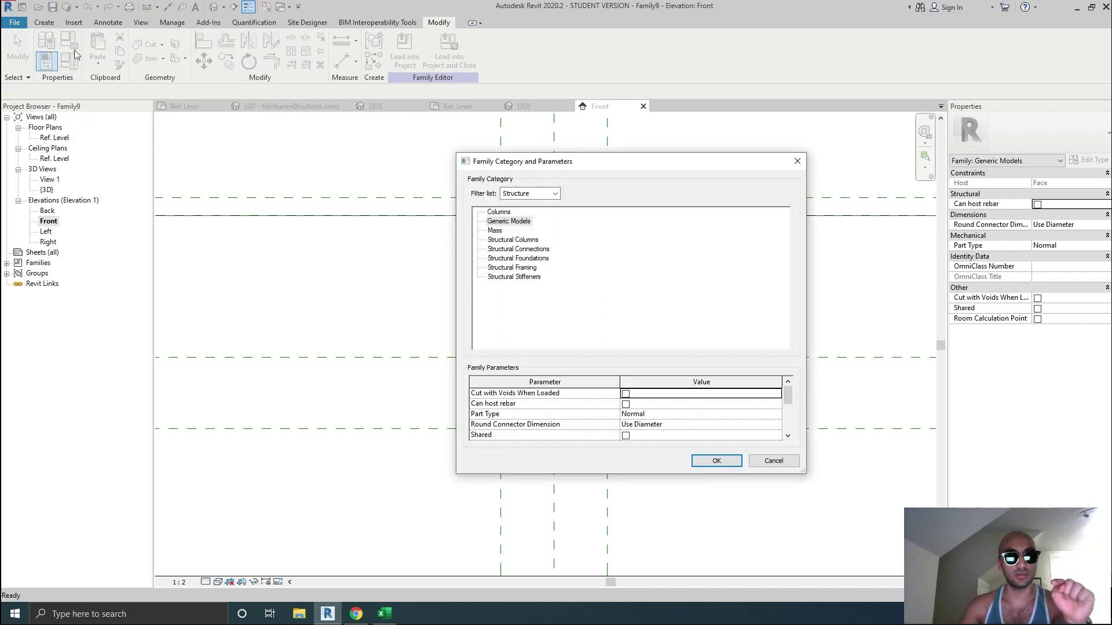
pyautogui.click(533, 249)
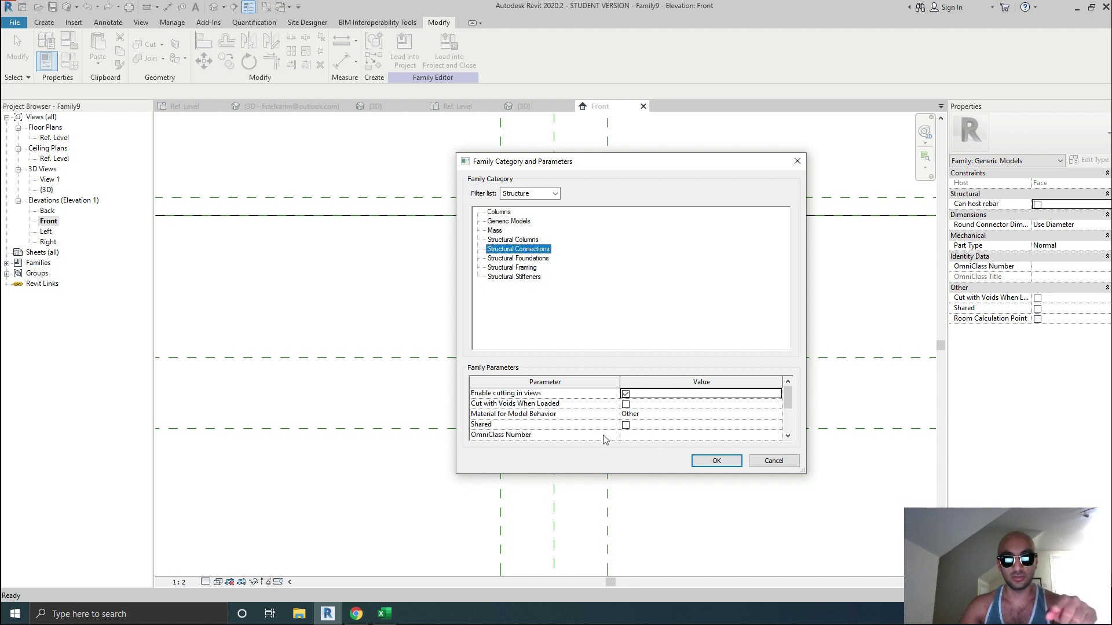
pyautogui.click(626, 404)
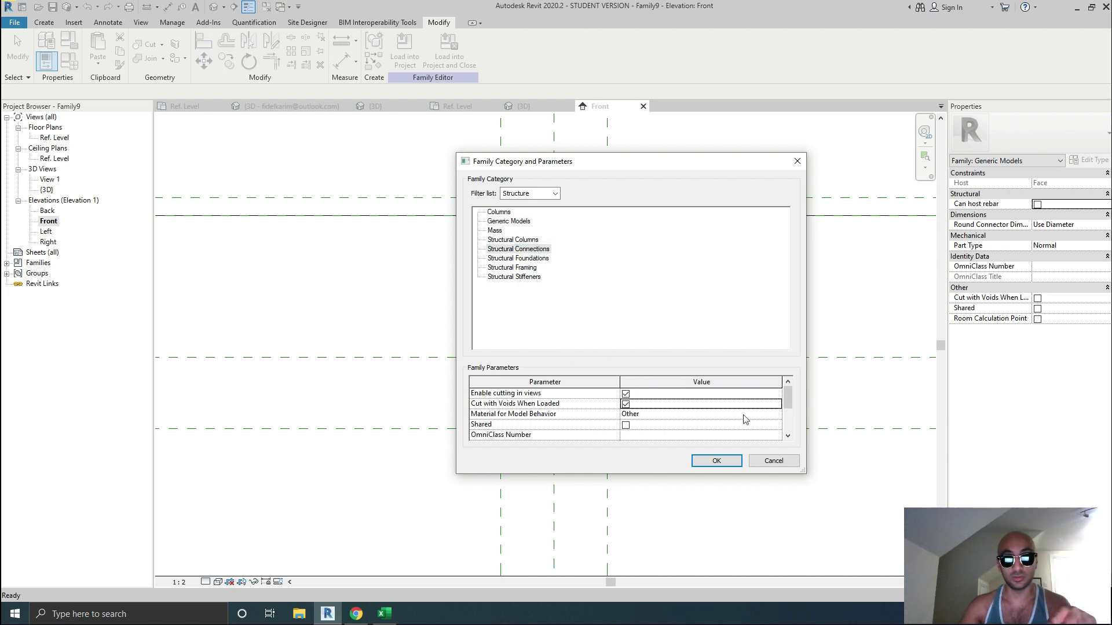
pyautogui.click(776, 415)
pyautogui.click(649, 425)
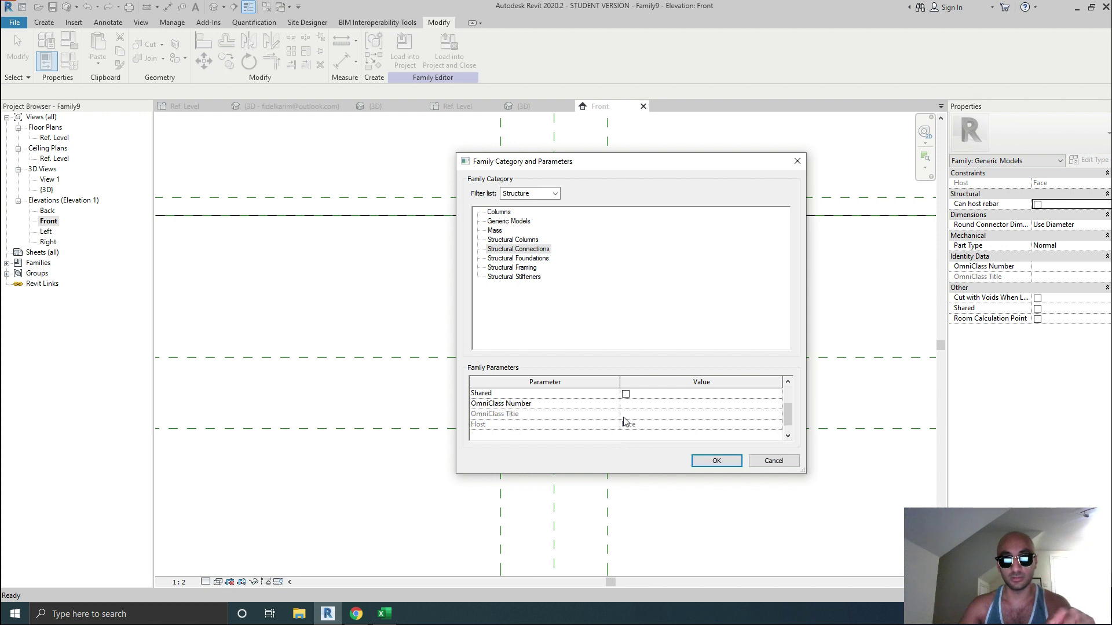
pyautogui.click(626, 425)
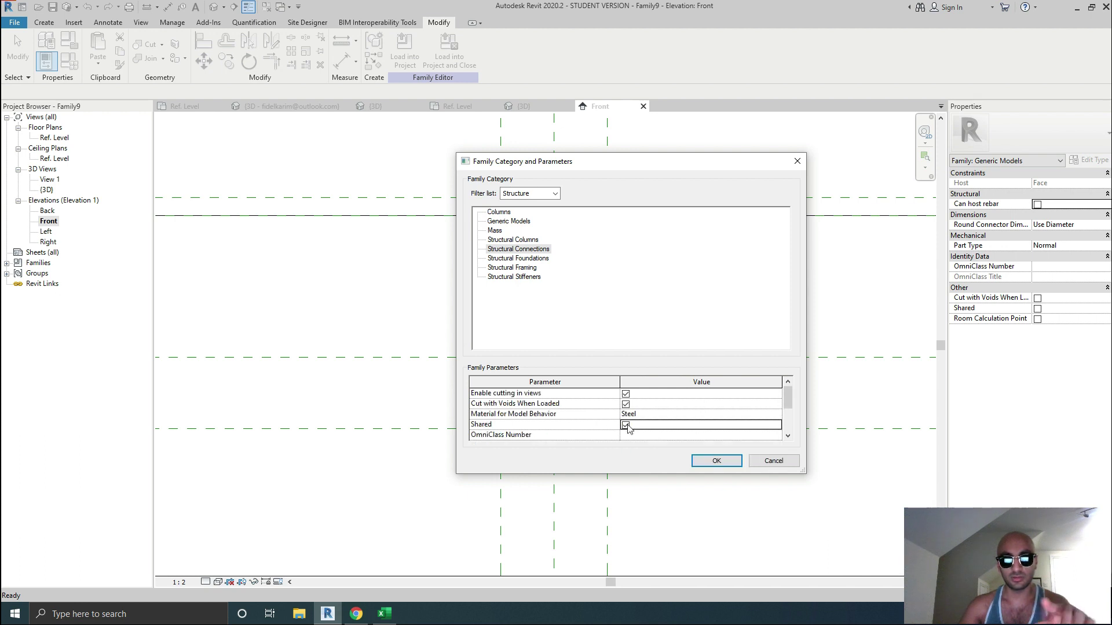
pyautogui.scroll(-2, 628, 429)
pyautogui.scroll(2, 630, 429)
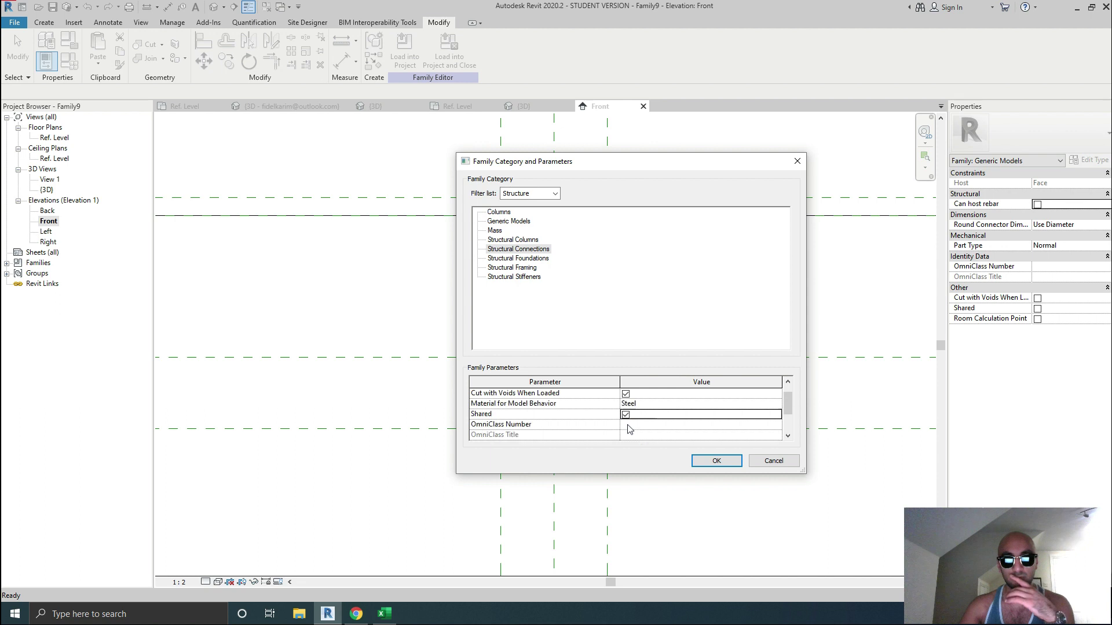
pyautogui.click(716, 461)
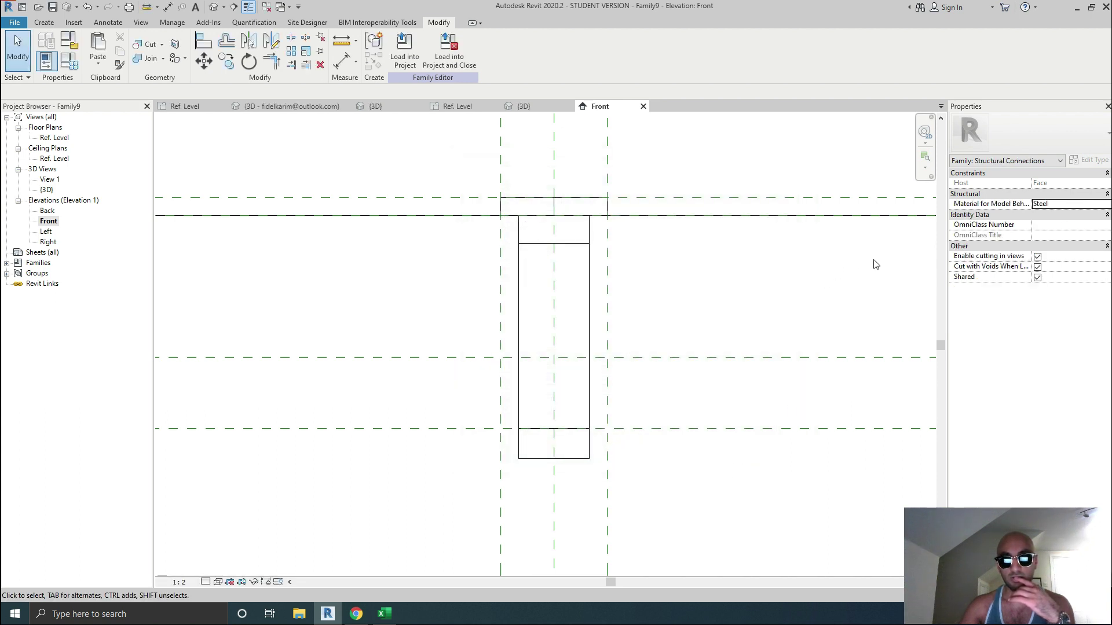
pyautogui.click(589, 232)
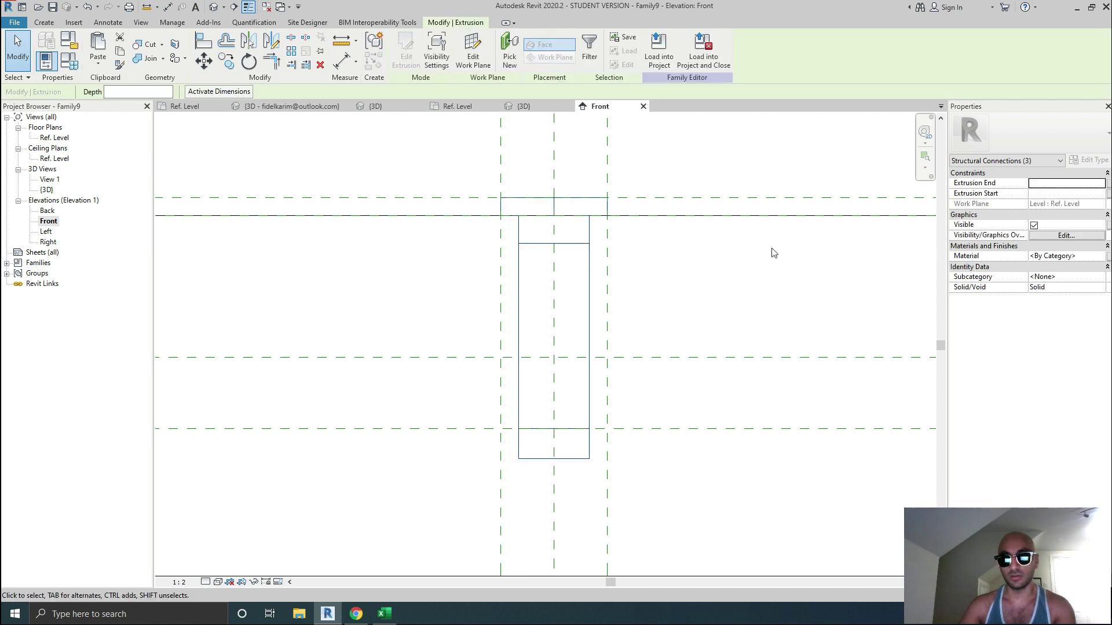
pyautogui.keyDown('shift'); pyautogui.click(572, 243); pyautogui.keyUp('shift')
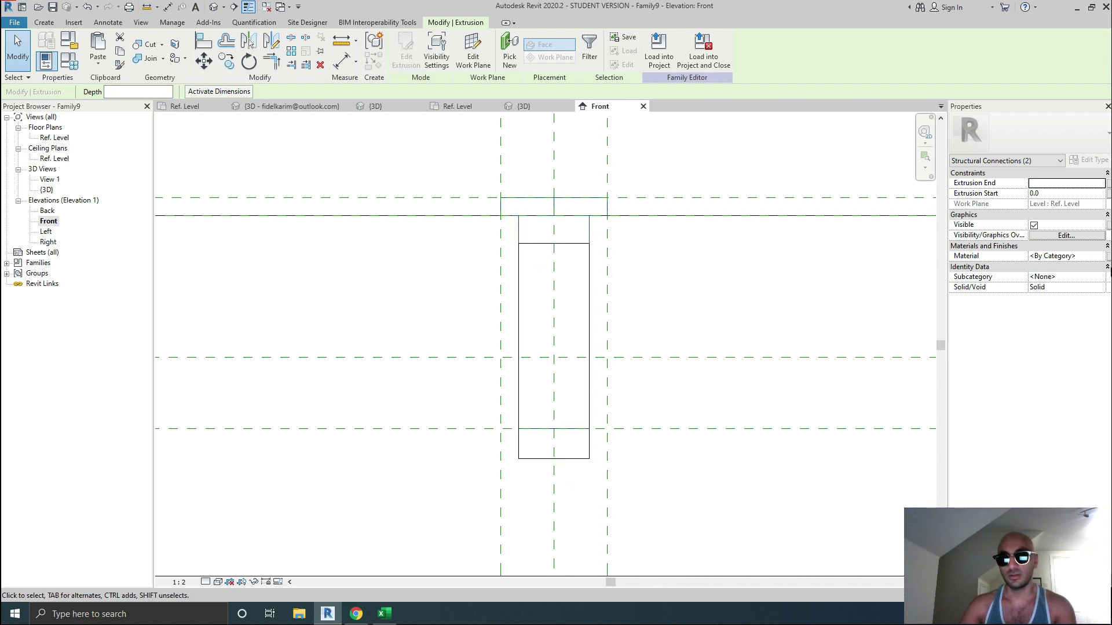
pyautogui.click(688, 246)
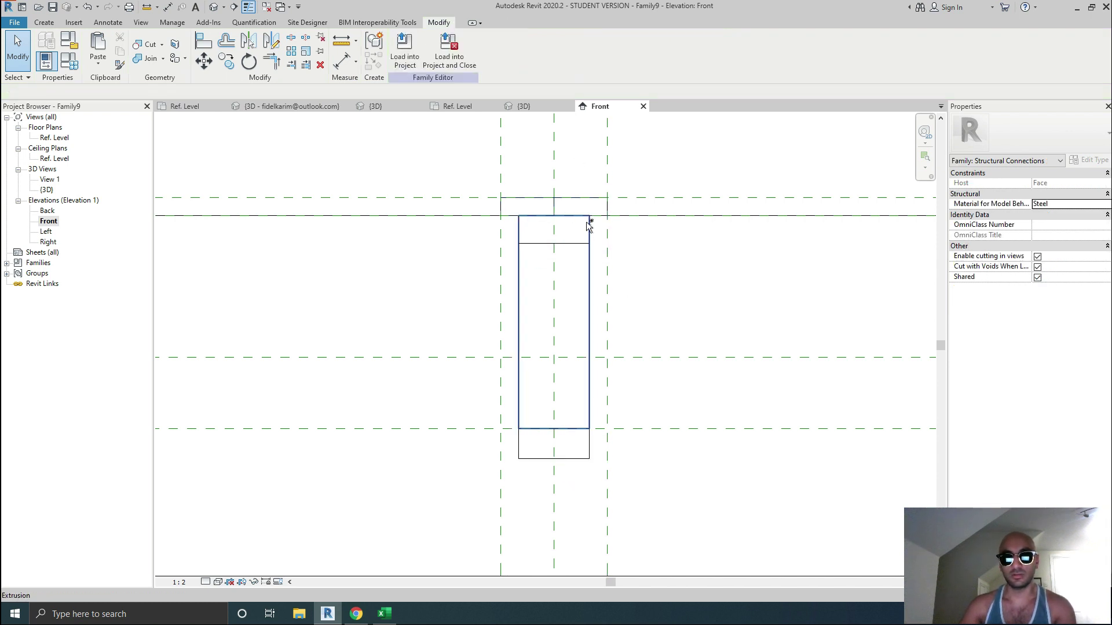
# Assign the hexagonal head and the original shank extrusion to the Bolts subcategory.
pyautogui.click(587, 220)
pyautogui.keyDown('ctrl'); pyautogui.click(591, 198); pyautogui.keyUp('ctrl')
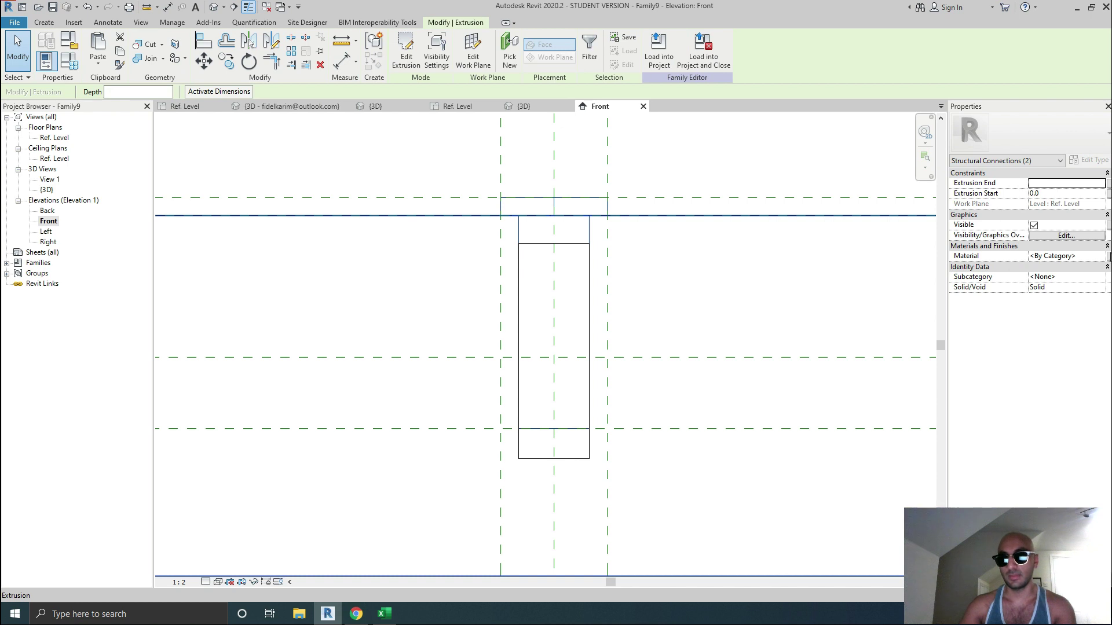
pyautogui.click(1104, 257)
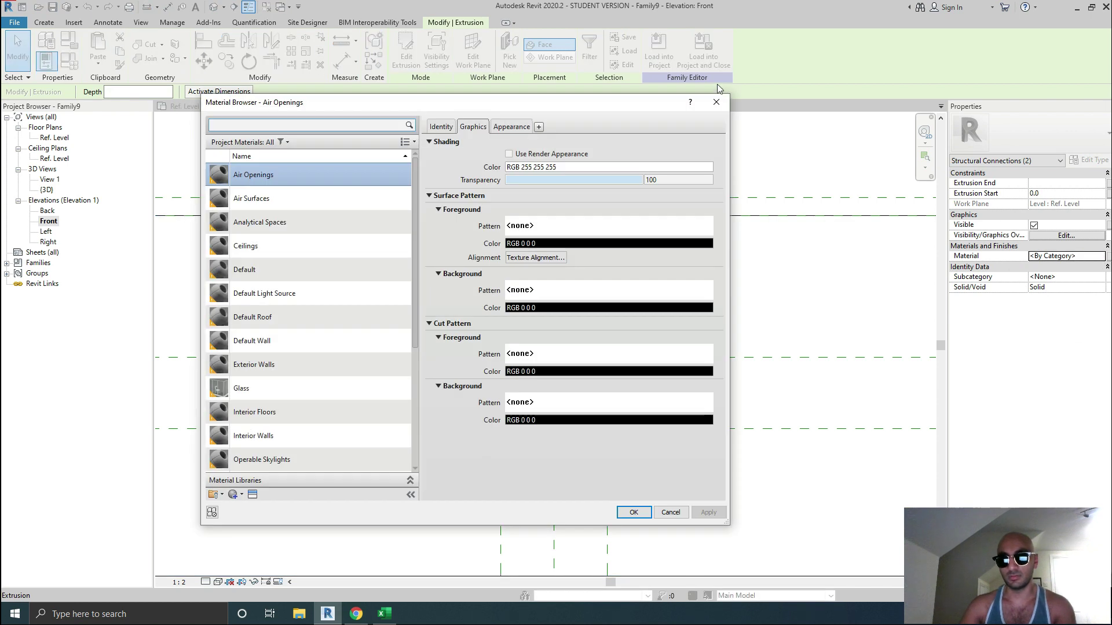
pyautogui.click(717, 101)
pyautogui.click(1054, 276)
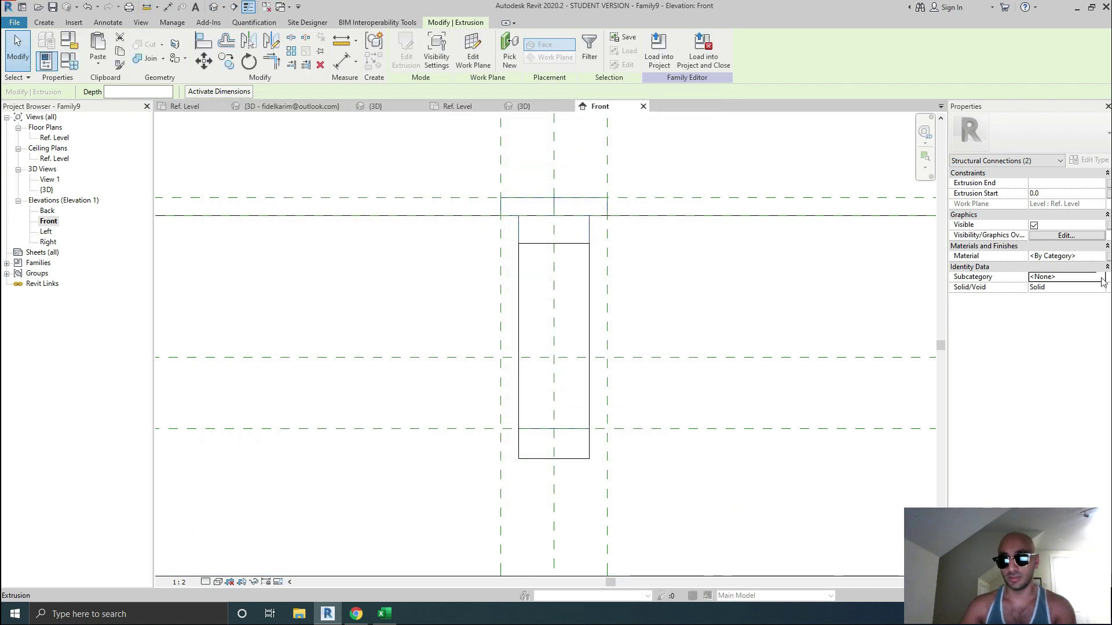
pyautogui.click(1099, 277)
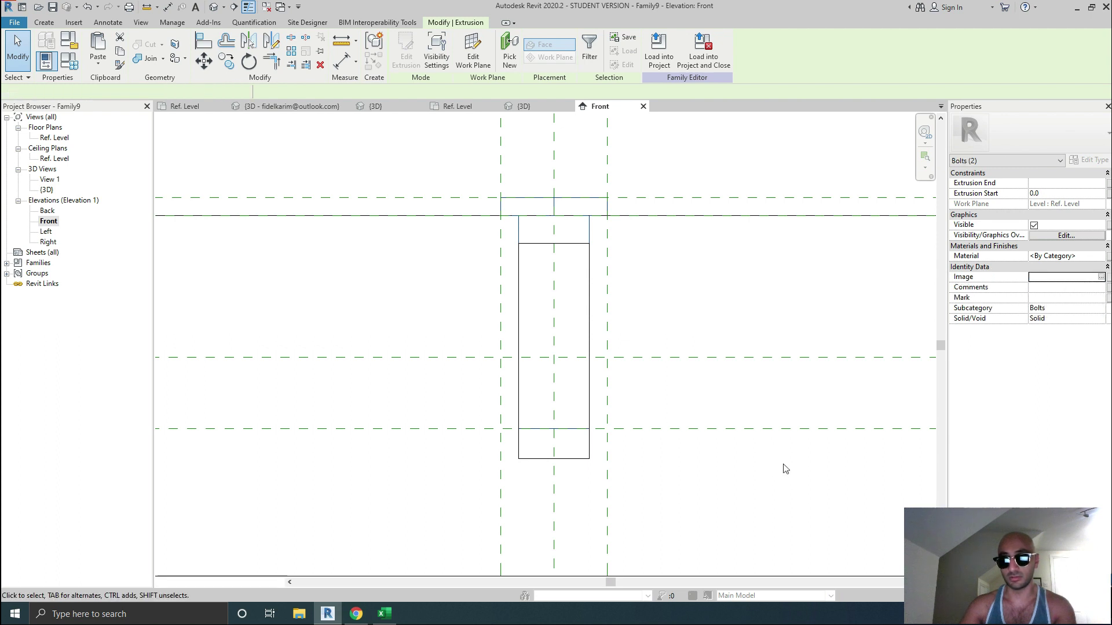
pyautogui.click(758, 503)
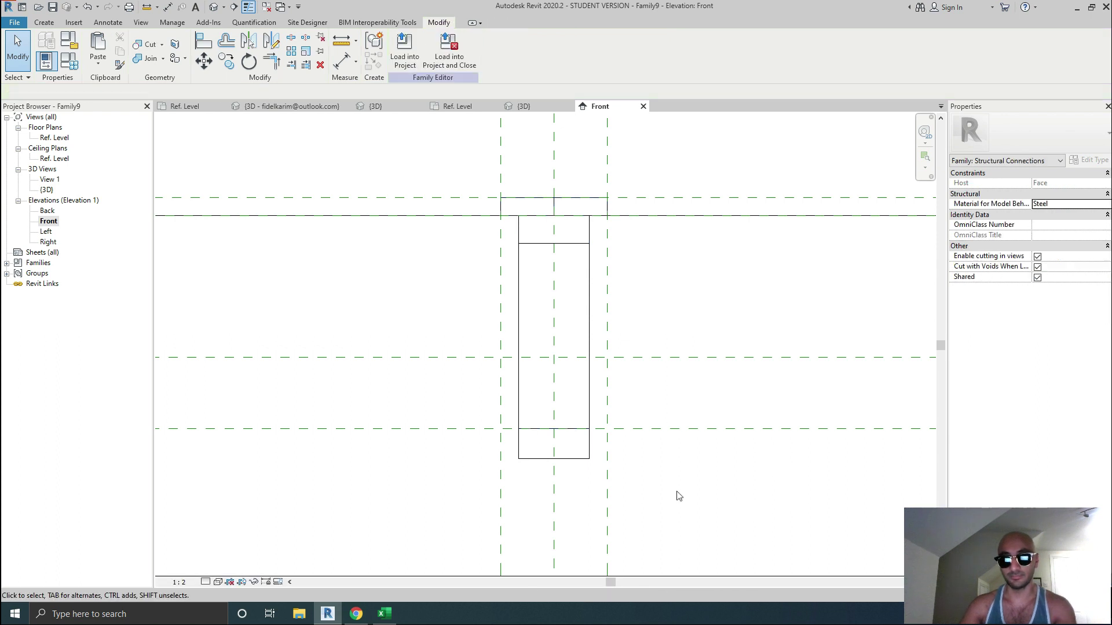
# Change the copied shank extrusion from solid to void.
pyautogui.click(566, 459)
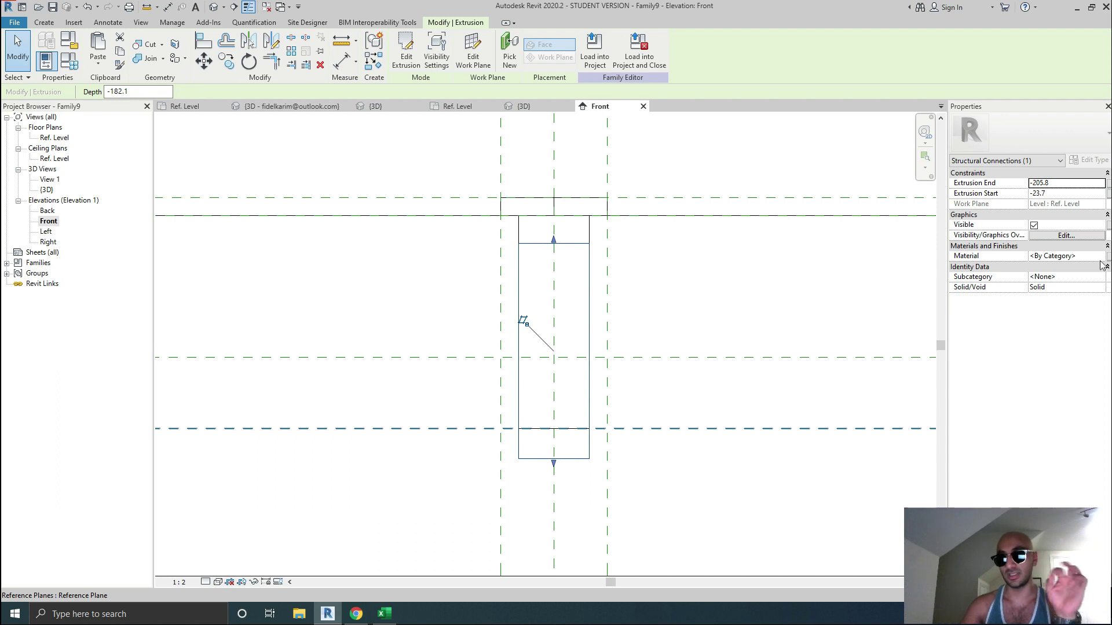
pyautogui.click(1104, 290)
pyautogui.click(1087, 306)
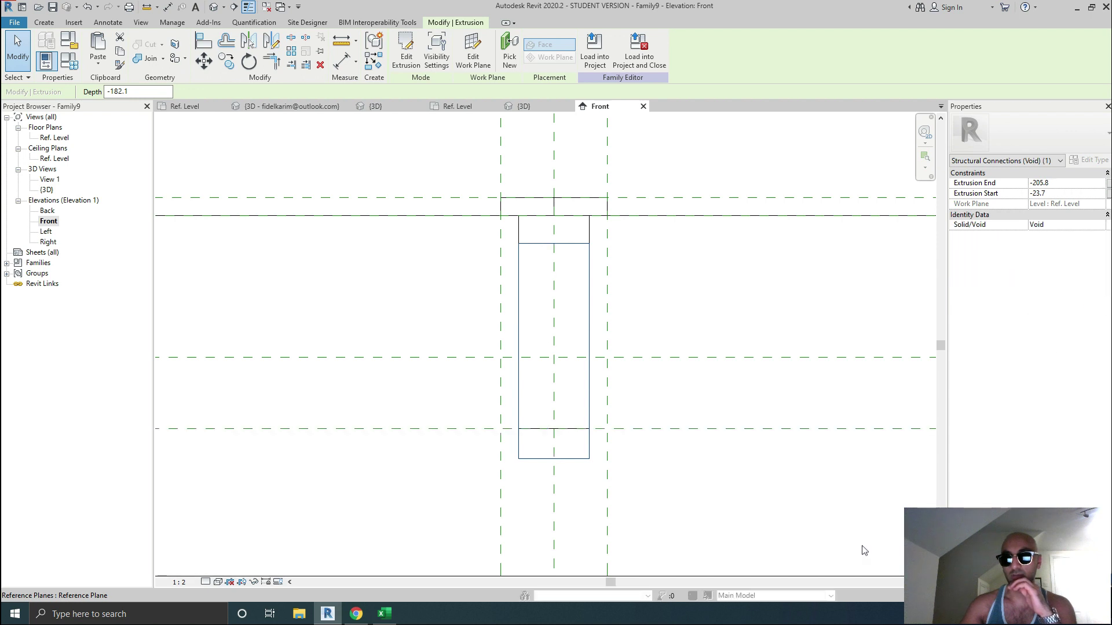
pyautogui.click(712, 516)
# Align the upper end of the void extrusion to the Ref. Level at the underside of the head.
pyautogui.press('a')
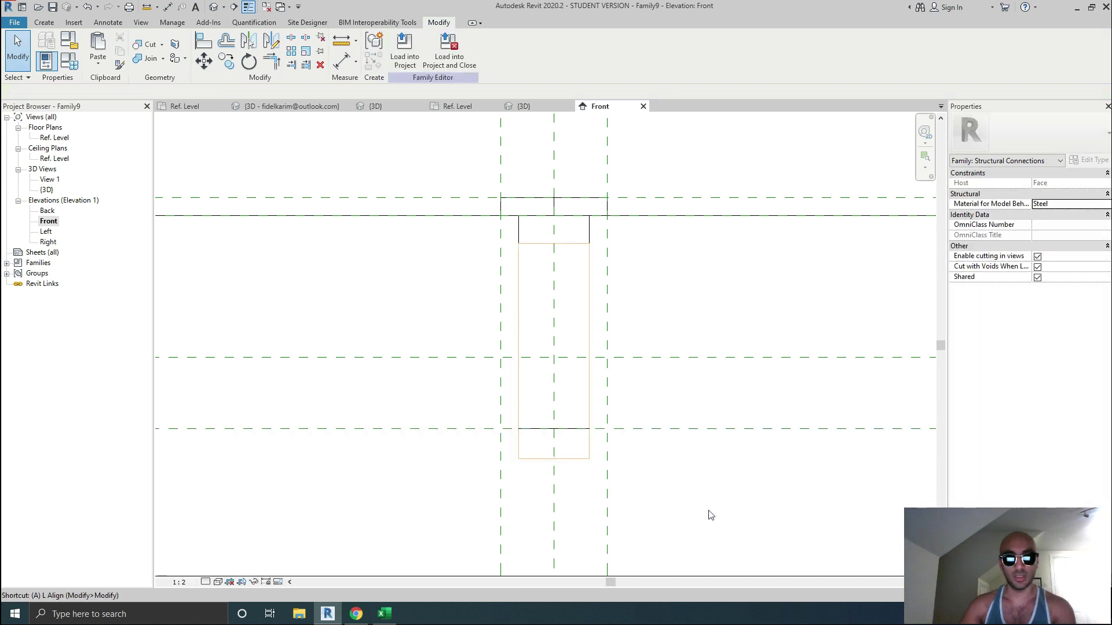
pyautogui.press('l')
pyautogui.scroll(-2, 673, 484)
pyautogui.moveTo(862, 396); pyautogui.dragTo(426, 412, button='middle')
pyautogui.moveTo(447, 356); pyautogui.dragTo(591, 365, button='middle')
pyautogui.click(763, 352)
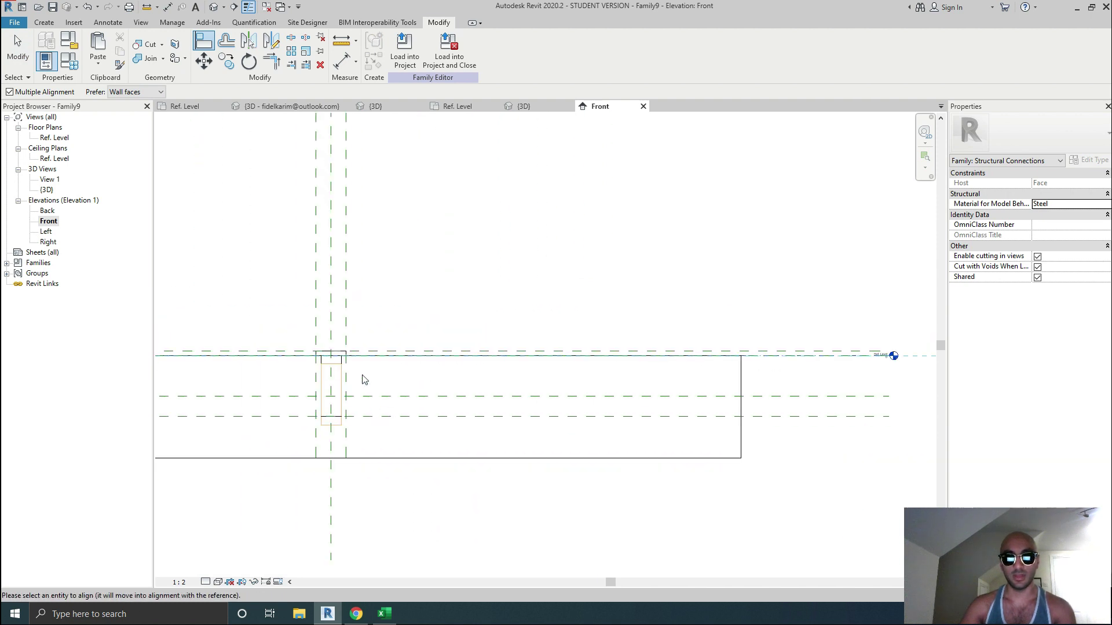
pyautogui.click(338, 376)
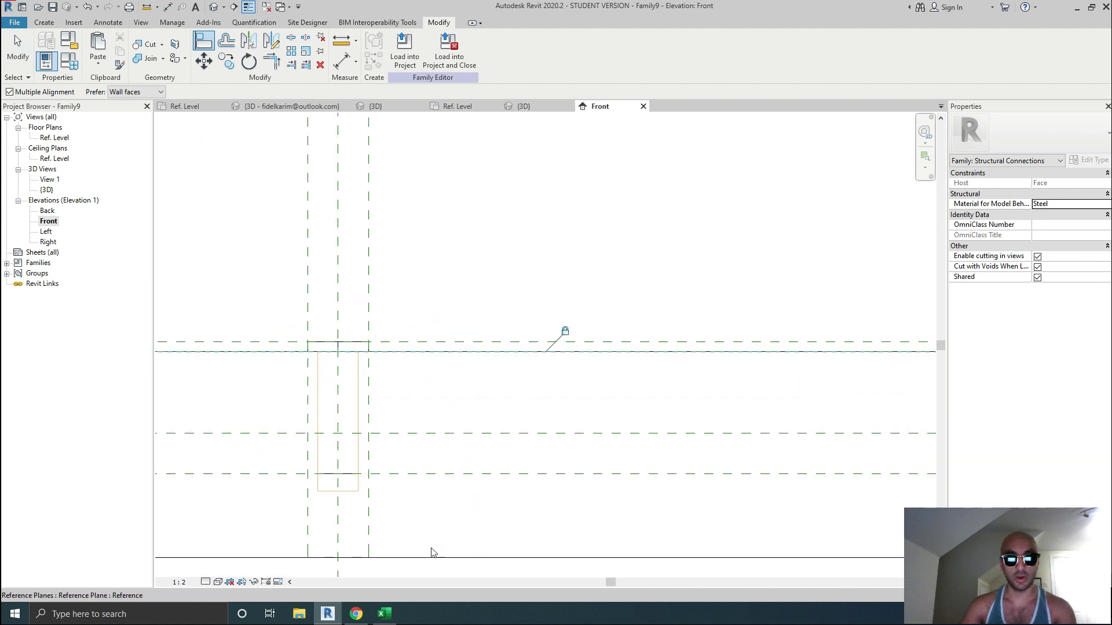
# Align the lower end of the void extrusion to the lowest reference plane.
pyautogui.click(418, 475)
pyautogui.click(355, 491)
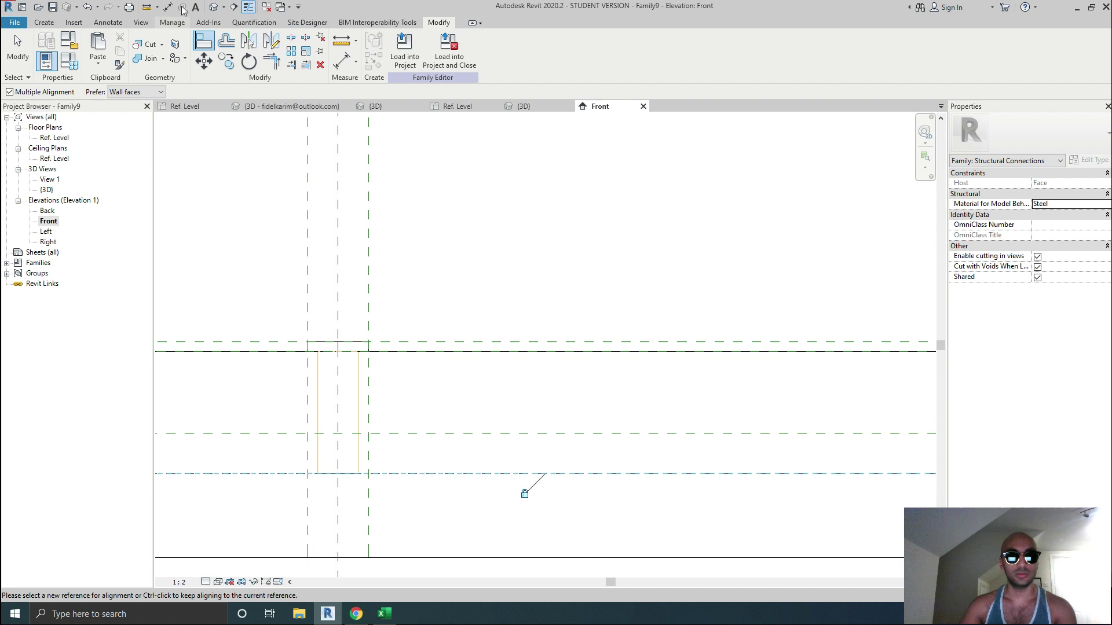
pyautogui.scroll(3, 357, 352)
pyautogui.press('Escape')
pyautogui.press('Escape')
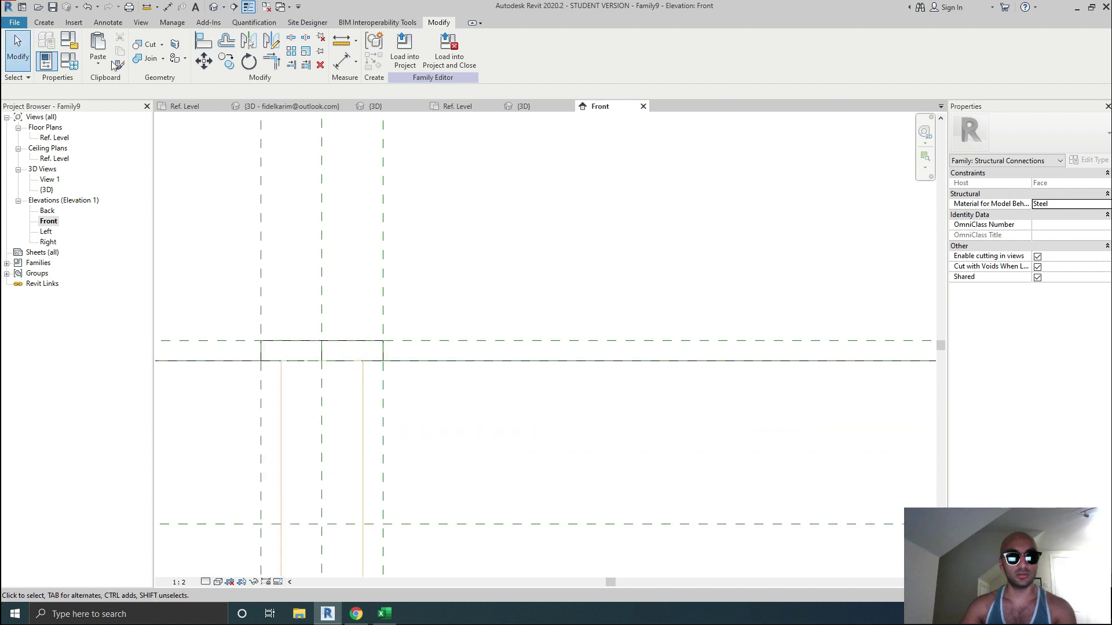
# Join the geometry of the solid shank with the bolt head.
pyautogui.click(150, 61)
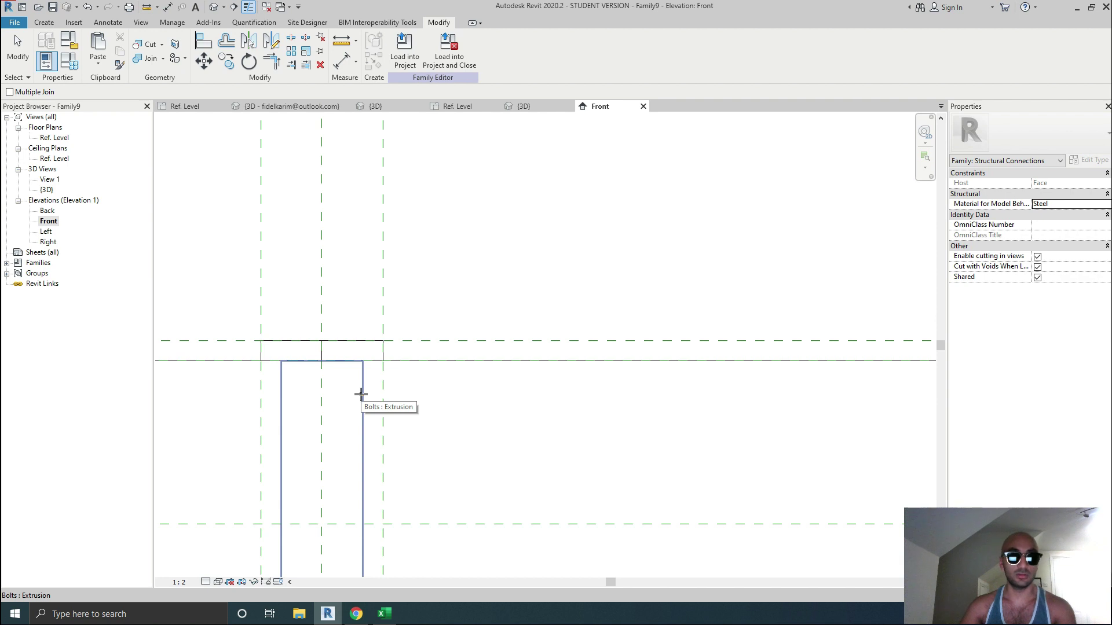
pyautogui.click(361, 394)
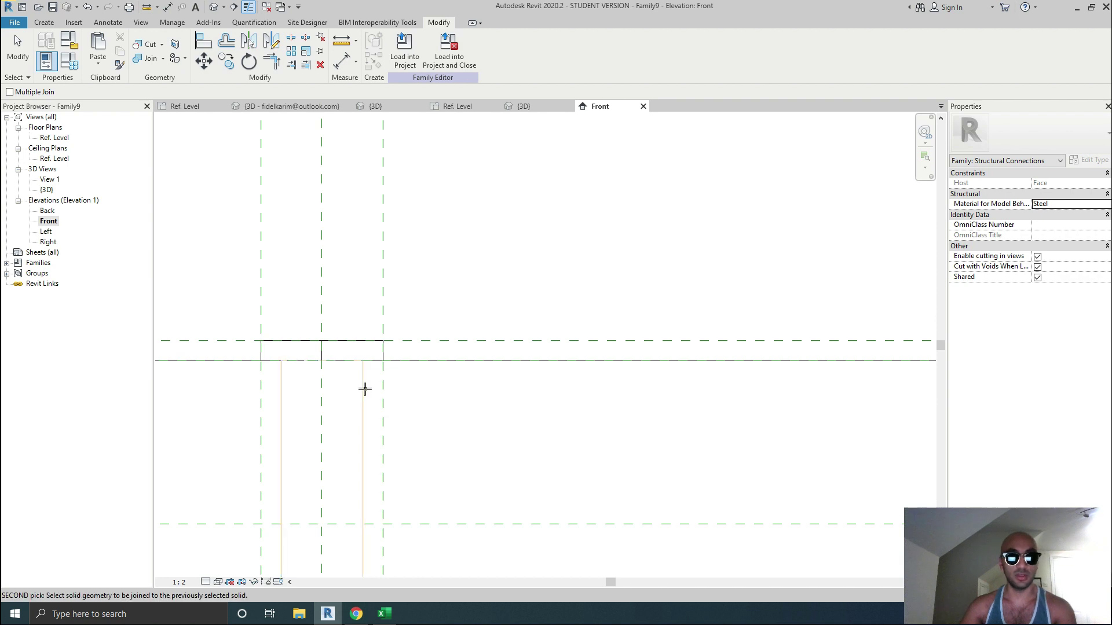
pyautogui.click(379, 360)
pyautogui.press('Escape')
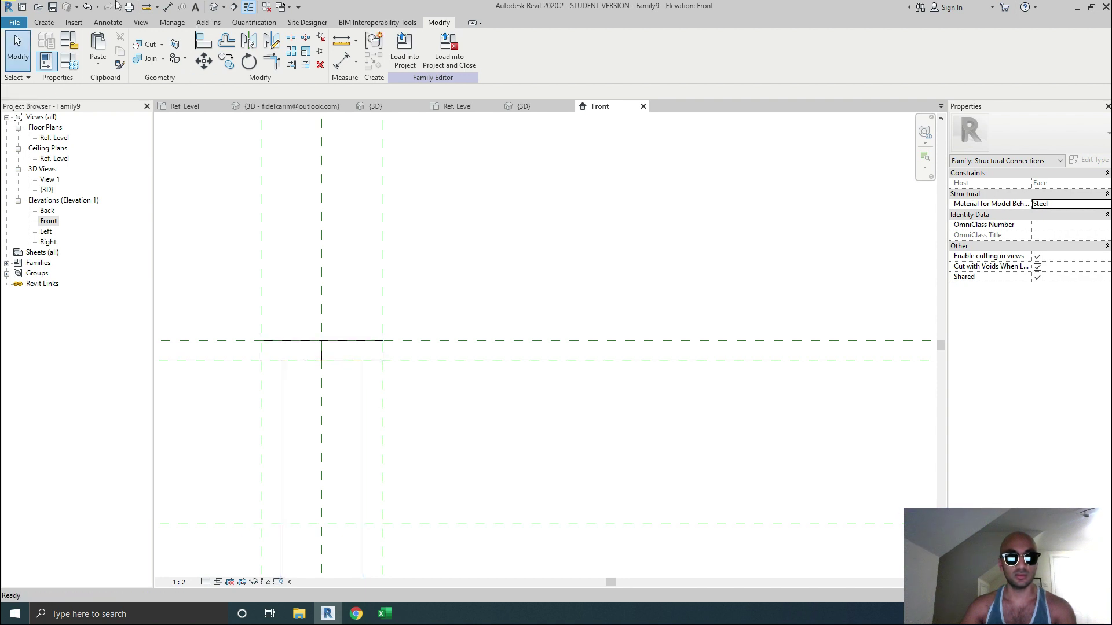
# Show the family in the default 3D view and temporarily isolate the bolt elements.
pyautogui.click(214, 6)
pyautogui.scroll(1, 534, 392)
pyautogui.scroll(-1, 545, 400)
pyautogui.moveTo(545, 400); pyautogui.dragTo(484, 322, button='middle')
pyautogui.scroll(-3, 373, 261)
pyautogui.moveTo(333, 204); pyautogui.dragTo(490, 393)
pyautogui.press('h')
pyautogui.press('i')
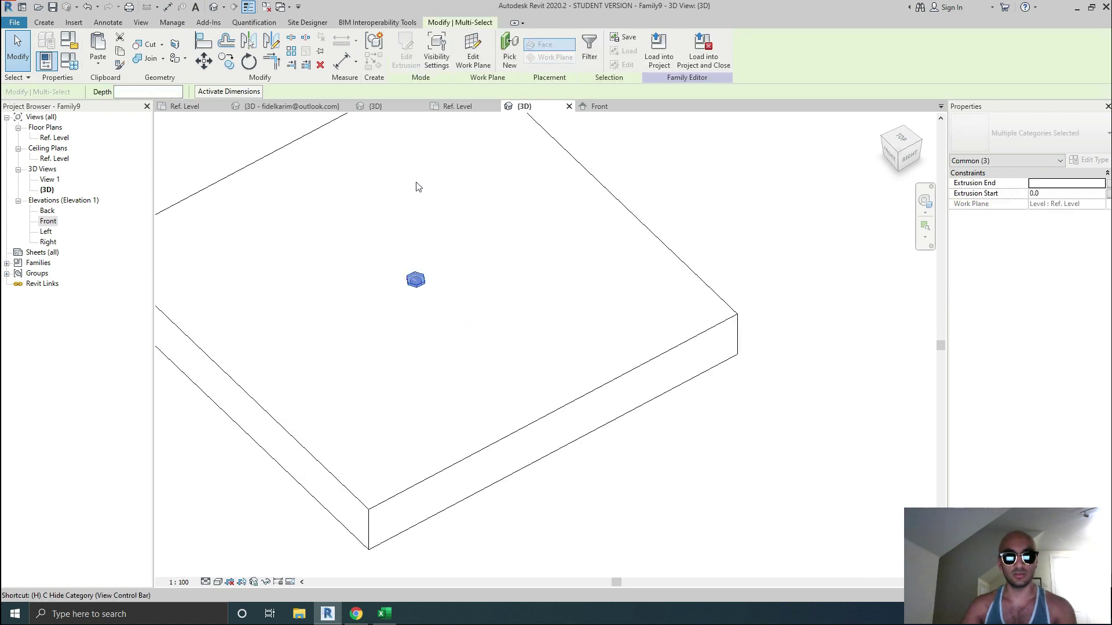
# Orbit the isolated bolt towards the front to inspect its cylindrical void from the side.
pyautogui.scroll(2, 454, 323)
pyautogui.click(462, 331)
pyautogui.keyDown('shift'); pyautogui.moveTo(414, 302); pyautogui.dragTo(512, 203, button='middle'); pyautogui.keyUp('shift')
pyautogui.moveTo(327, 146); pyautogui.dragTo(382, 275, button='middle')
pyautogui.moveTo(315, 242); pyautogui.dragTo(574, 564)
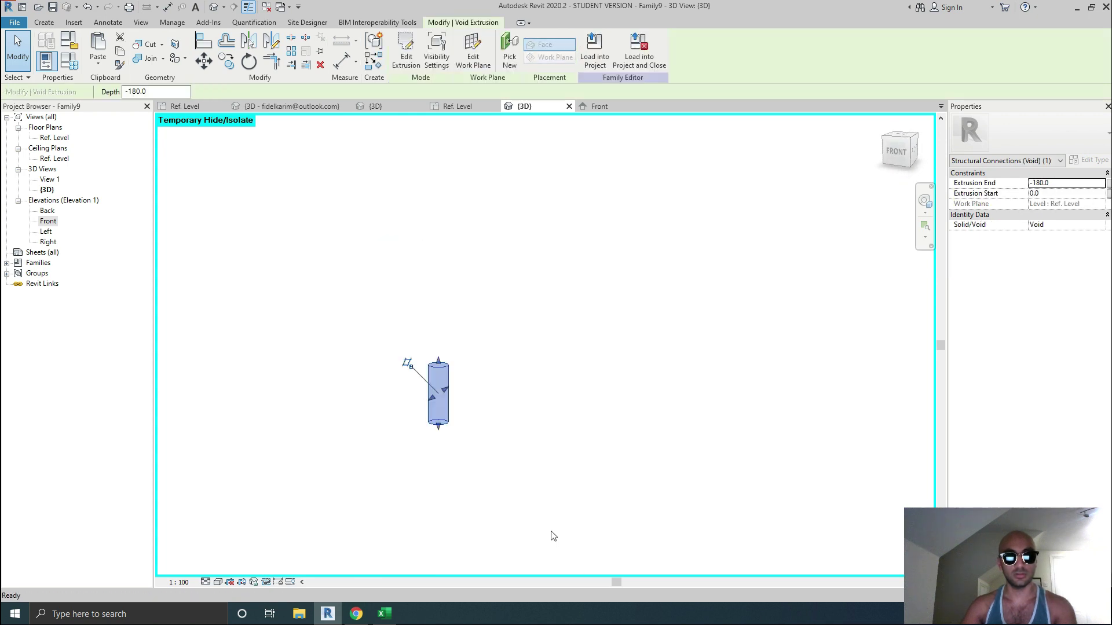
# Reset the temporary isolation, isolate the bolt area once more to check it, and restore all geometry.
pyautogui.press('h')
pyautogui.press('r')
pyautogui.moveTo(385, 315); pyautogui.dragTo(504, 460)
pyautogui.press('h')
pyautogui.press('i')
pyautogui.click(465, 387)
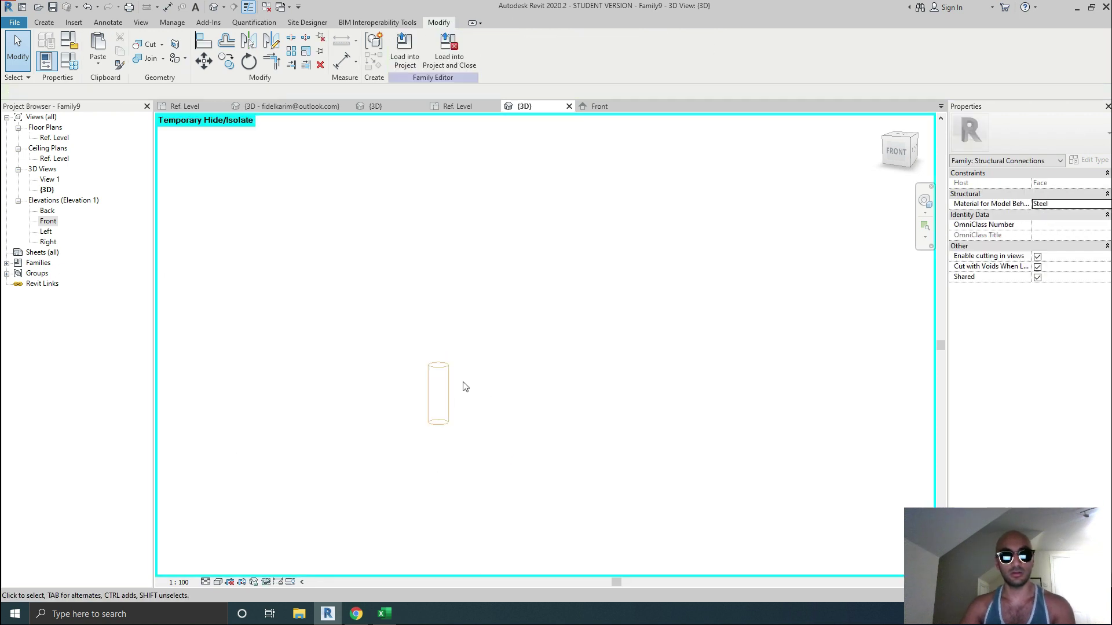
pyautogui.press('h')
pyautogui.press('r')
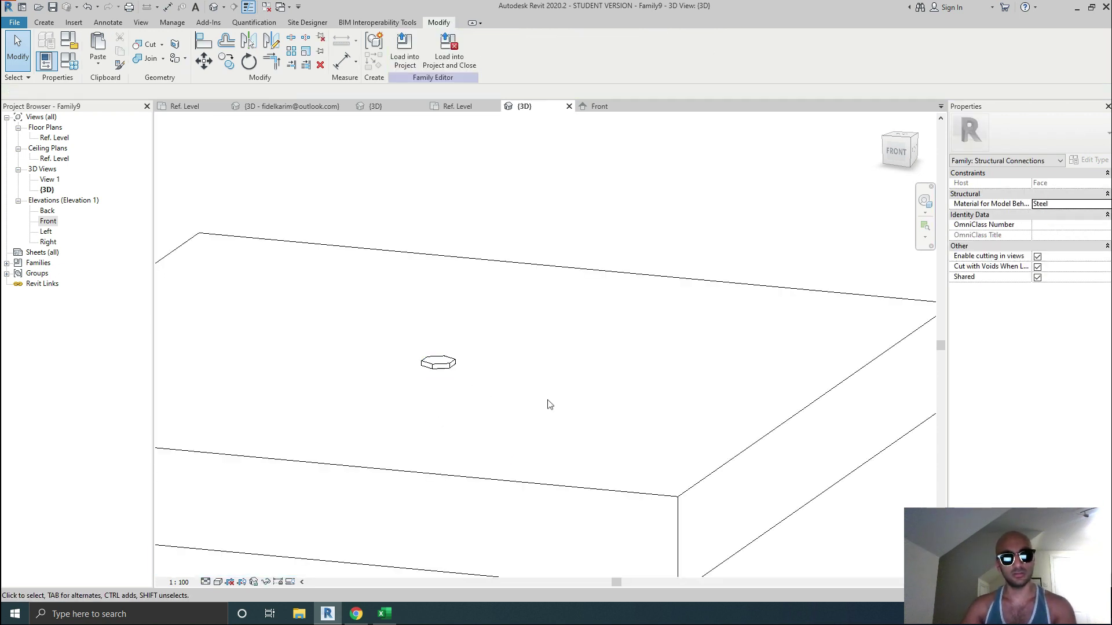
# Set the 3D view's visual style to Wireframe and orbit around the bolt head and shank inside the host.
pyautogui.click(446, 372)
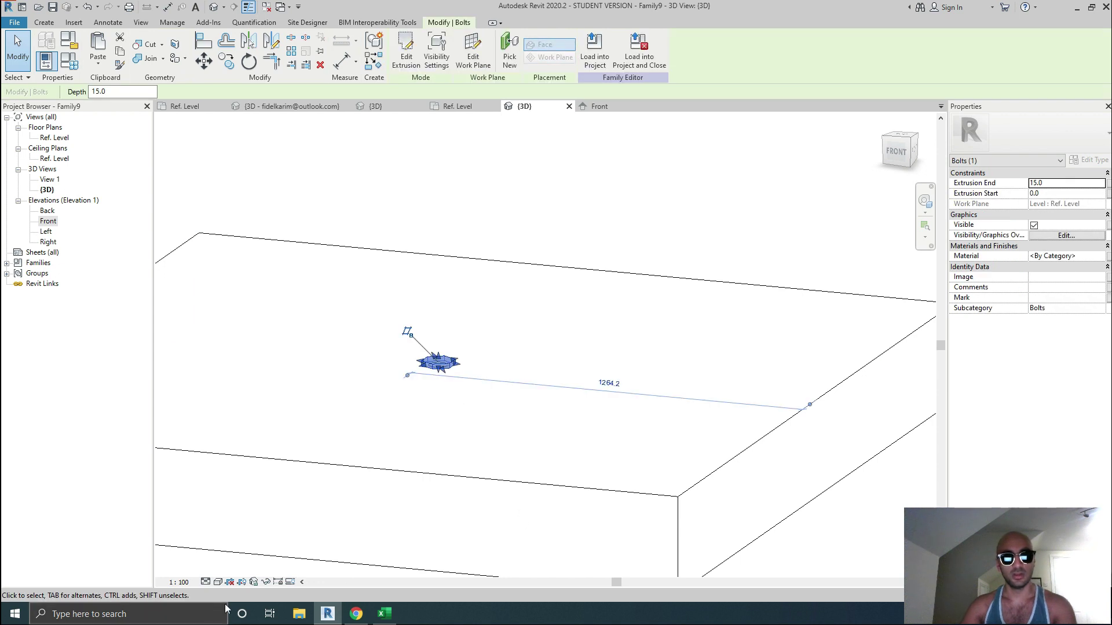
pyautogui.click(218, 582)
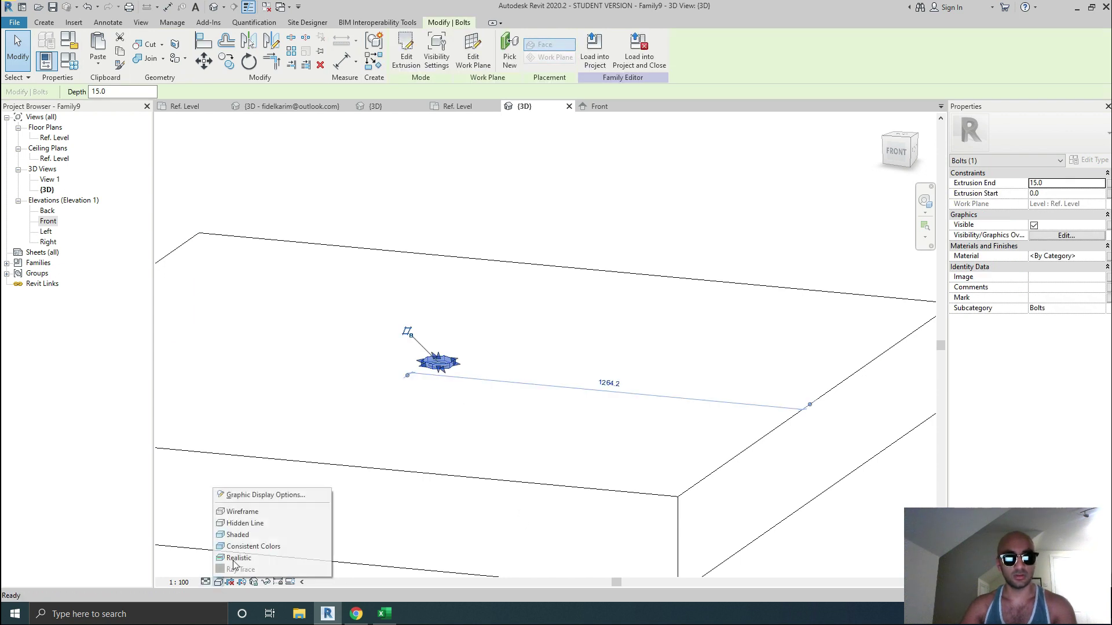
pyautogui.click(244, 512)
pyautogui.click(496, 408)
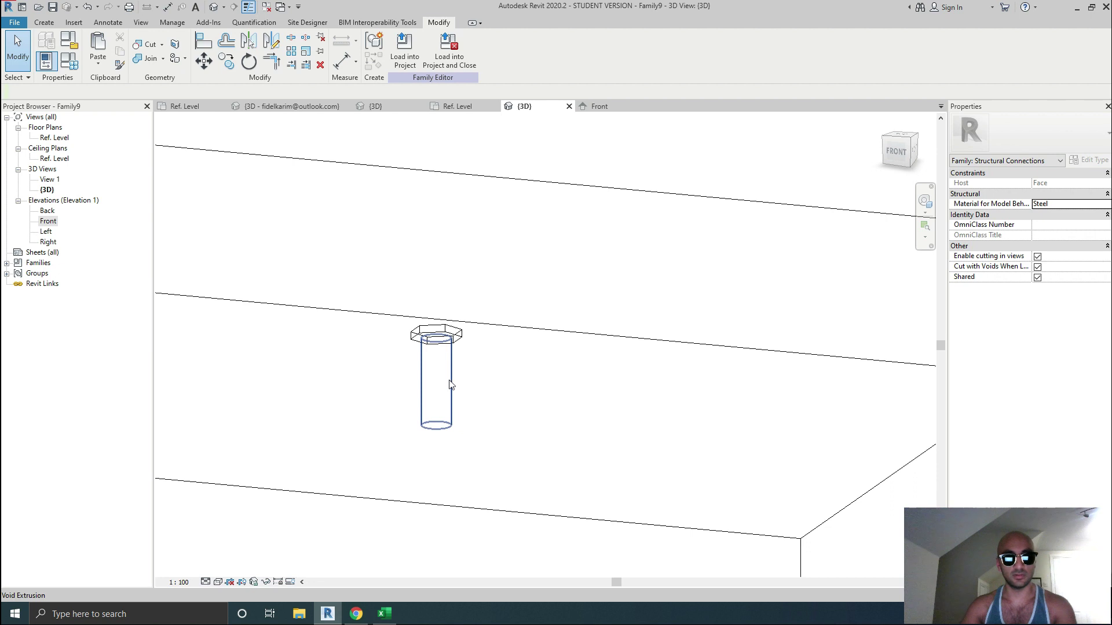
pyautogui.keyDown('shift'); pyautogui.moveTo(558, 422); pyautogui.dragTo(185, 135, button='middle'); pyautogui.keyUp('shift')
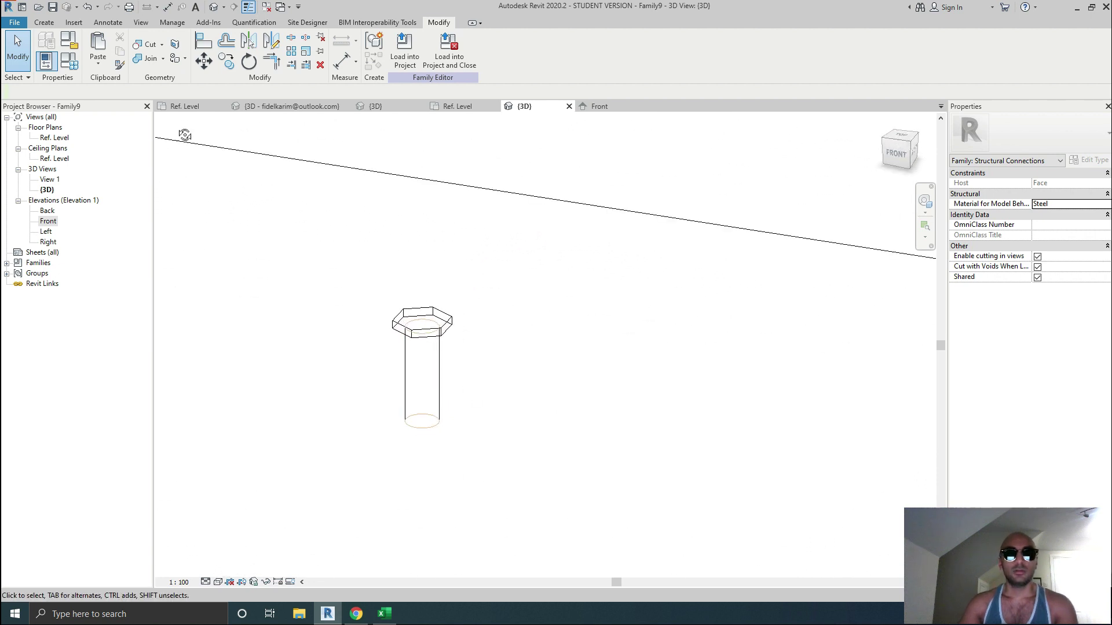
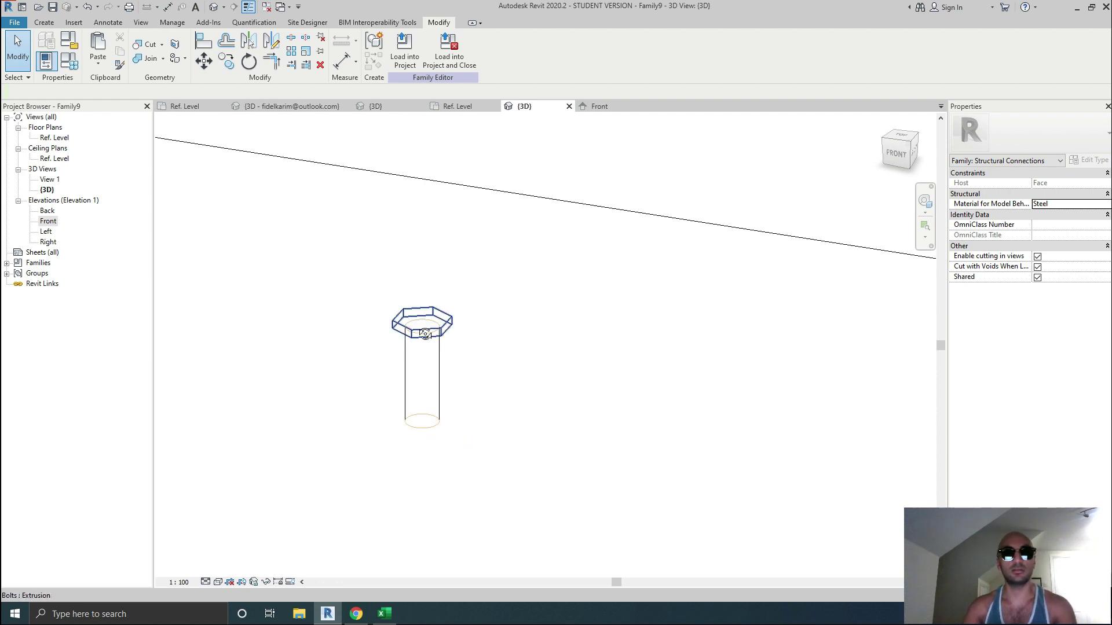
pyautogui.keyDown('shift'); pyautogui.moveTo(481, 242); pyautogui.dragTo(460, 255, button='middle'); pyautogui.keyUp('shift')
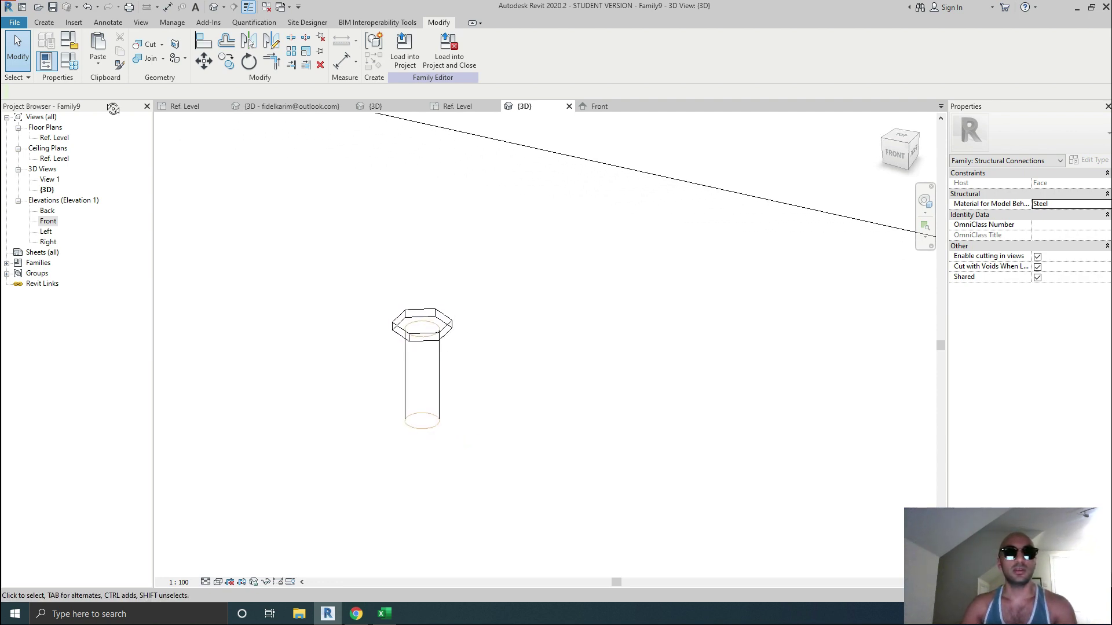
# Consult the ISO metric hexagon bolt table in Chrome and apply 45 to the family type's D parameter in Revit.
pyautogui.click(71, 71)
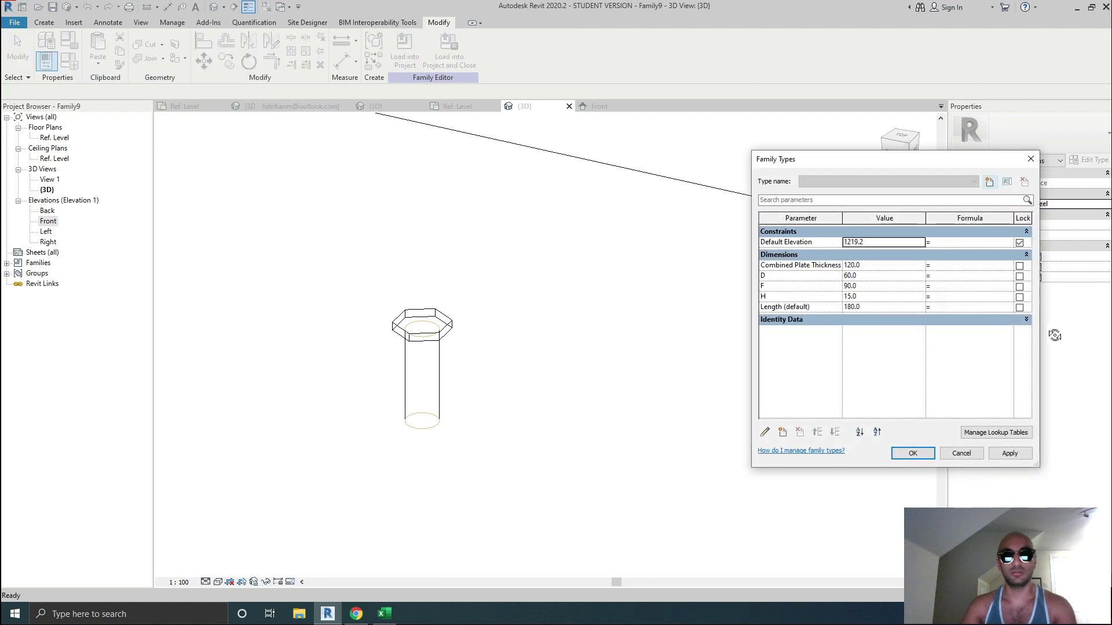
pyautogui.click(356, 614)
pyautogui.click(316, 481)
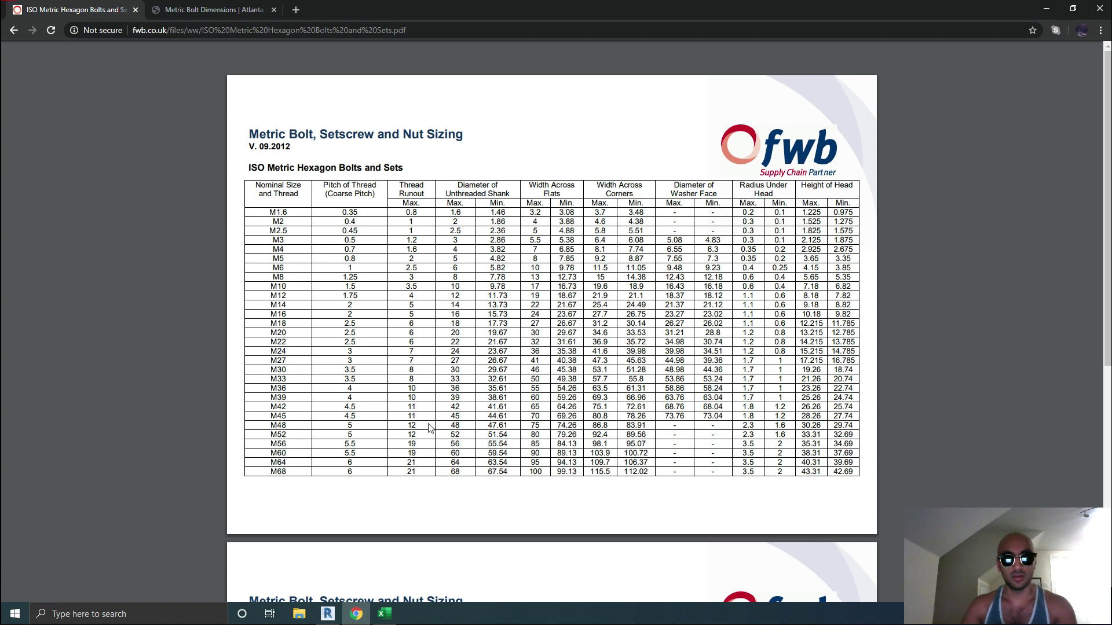
pyautogui.click(1046, 9)
pyautogui.click(883, 287)
pyautogui.click(886, 275)
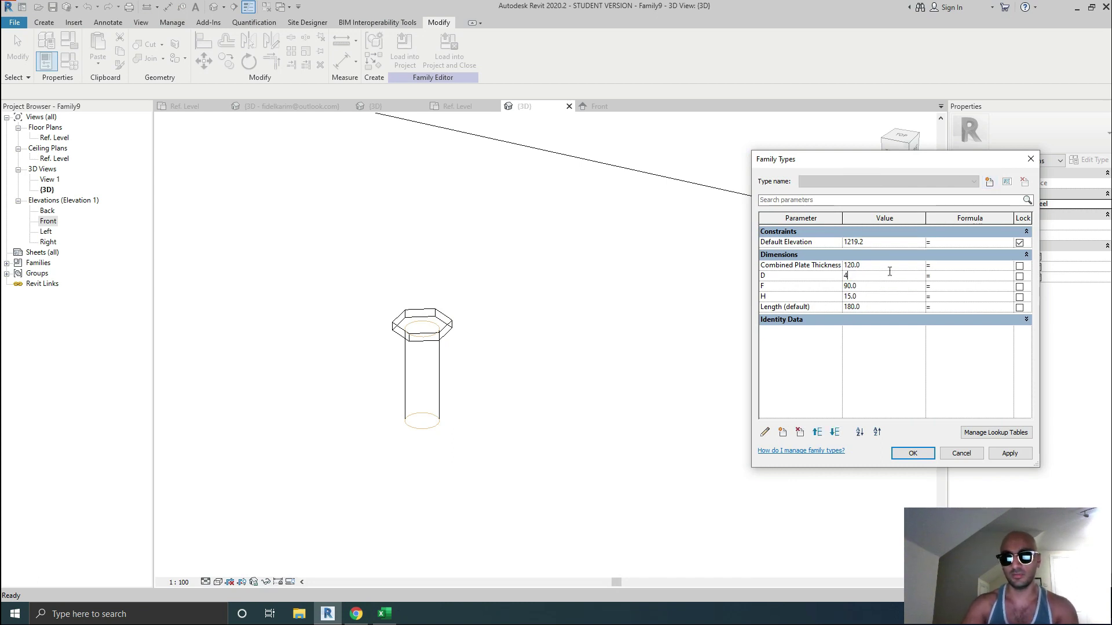
pyautogui.write('45')
pyautogui.click(1010, 454)
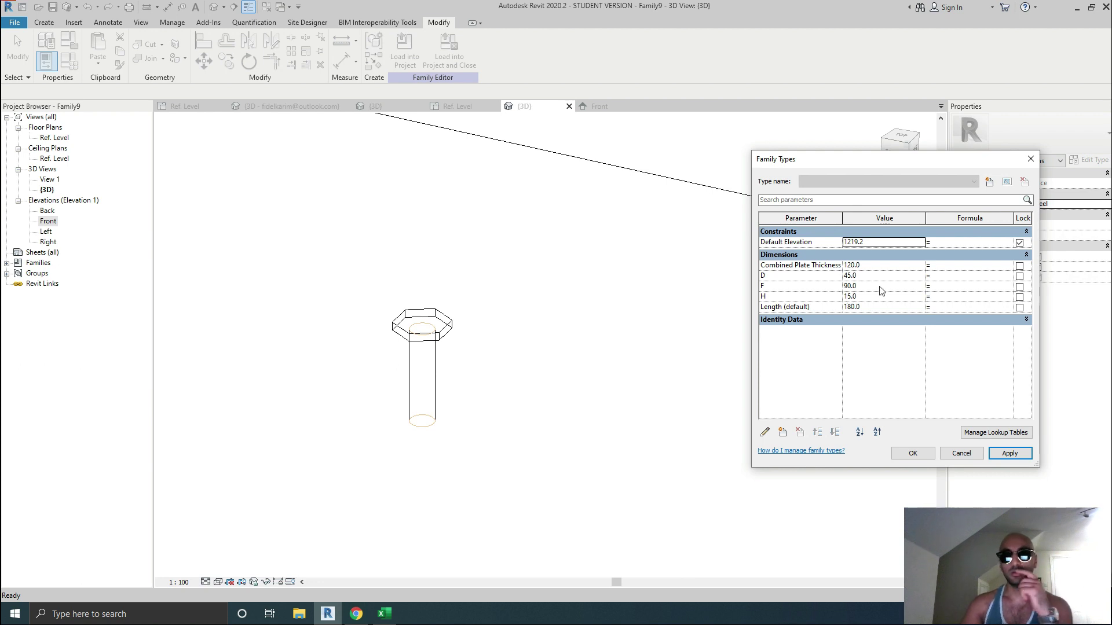
# Highlight the M45 row in Chrome's bolt table and set the family's F parameter to 70 in Revit.
pyautogui.click(355, 613)
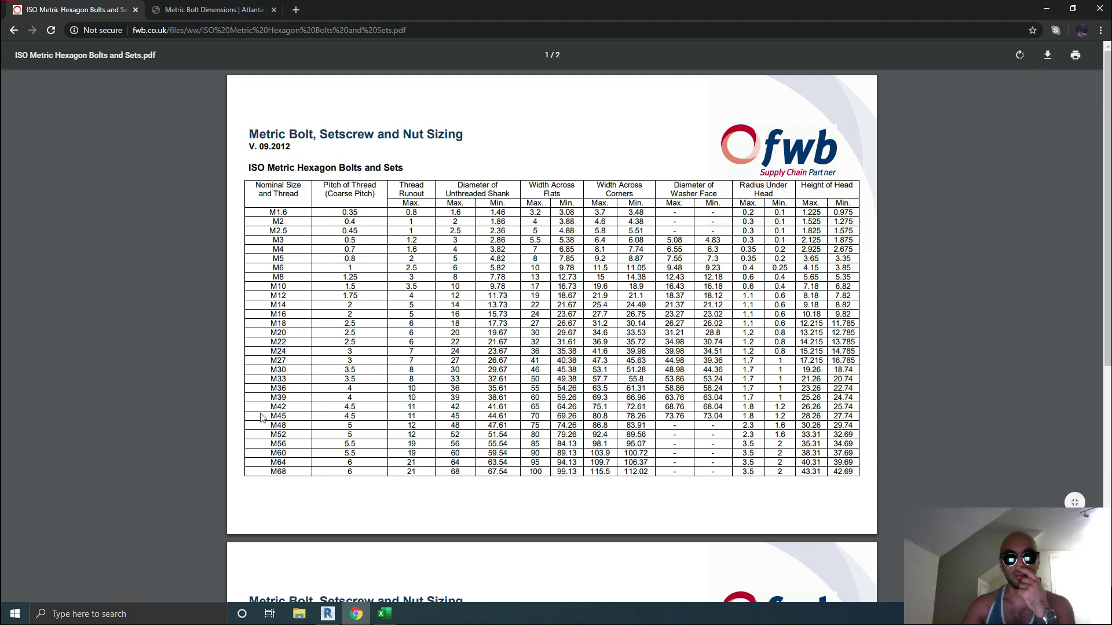
pyautogui.moveTo(268, 418); pyautogui.dragTo(865, 412)
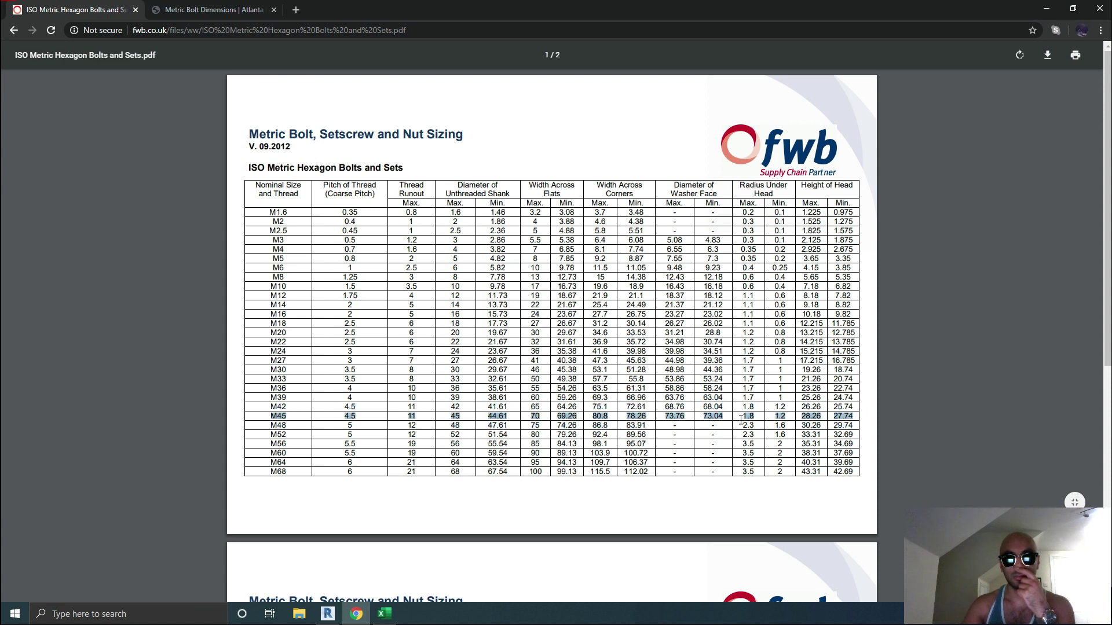
pyautogui.click(1046, 9)
pyautogui.click(869, 285)
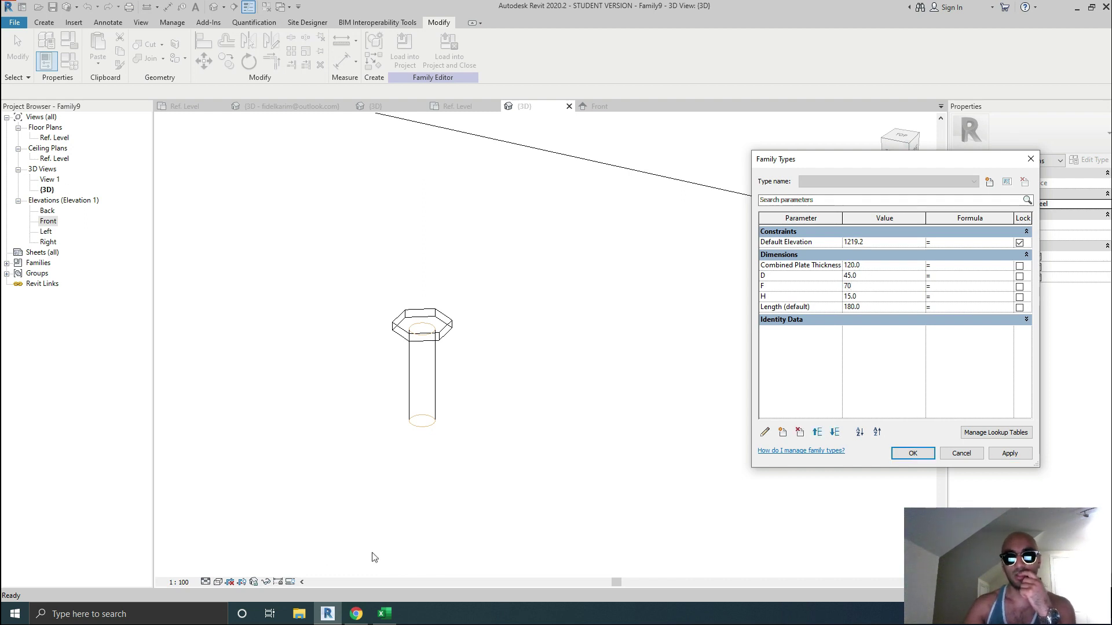
# Check the M45 head height in Chrome's table, set H to 28 in Revit and apply the family type values.
pyautogui.click(356, 614)
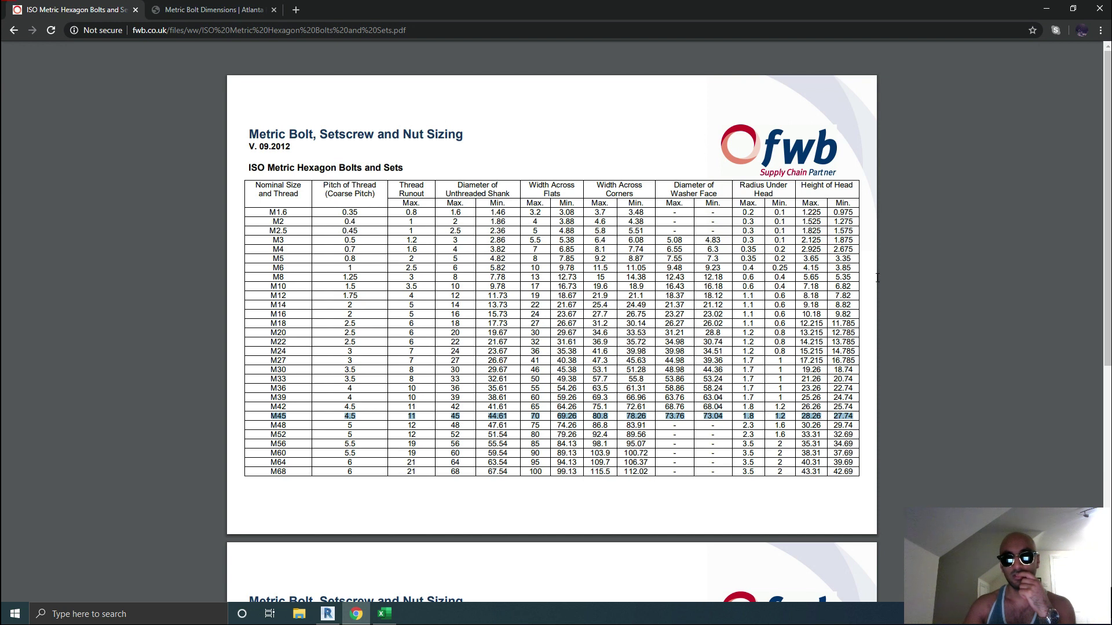
pyautogui.click(1046, 9)
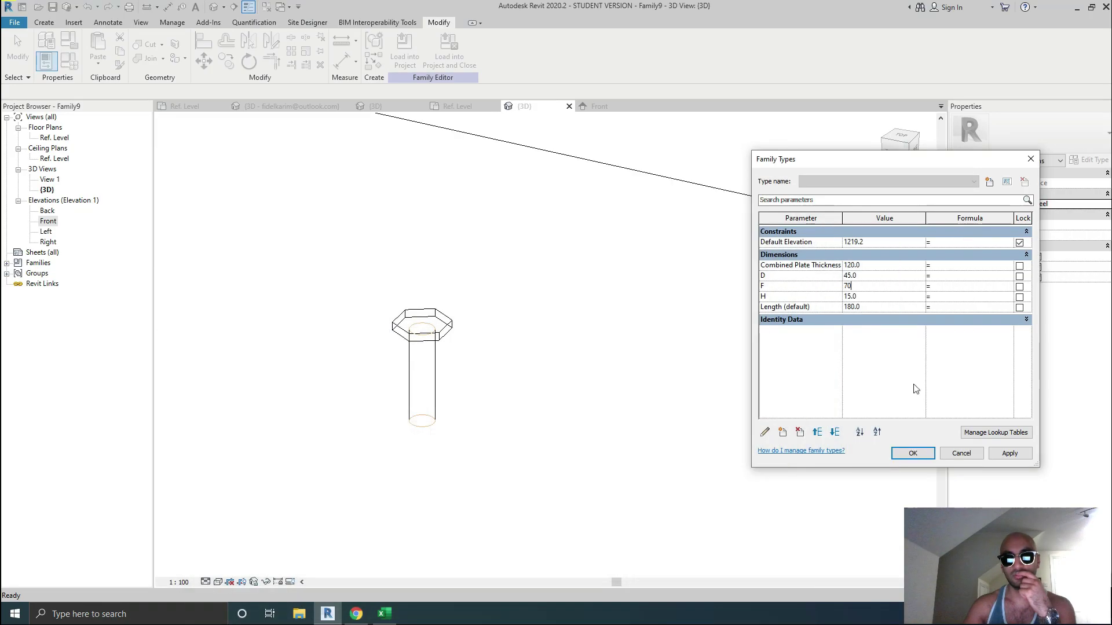
pyautogui.click(881, 297)
pyautogui.write('28')
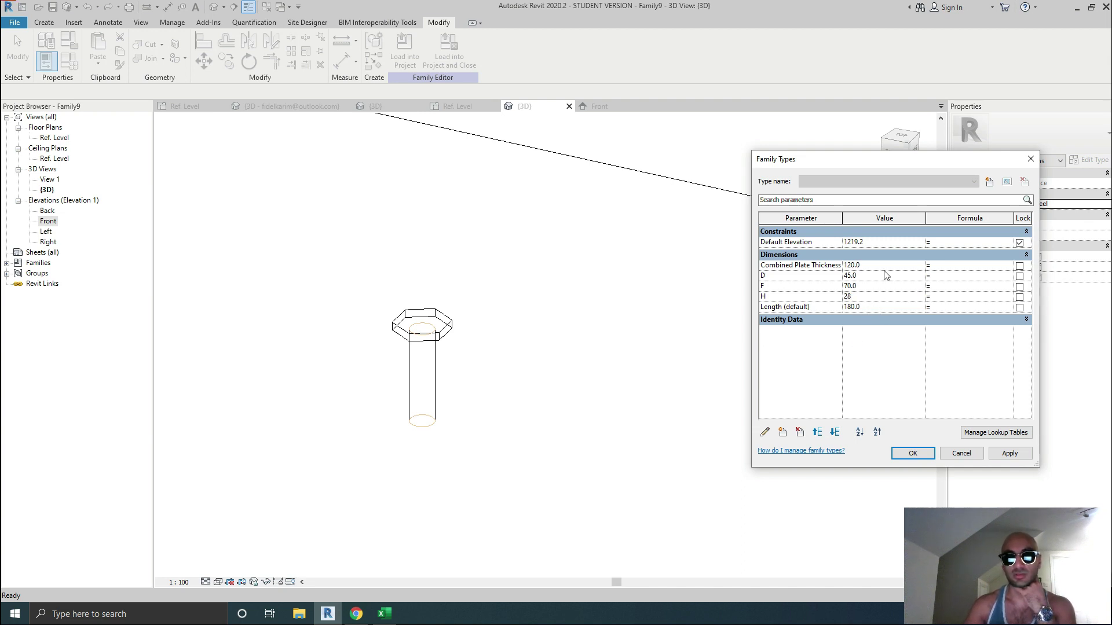
pyautogui.click(1011, 452)
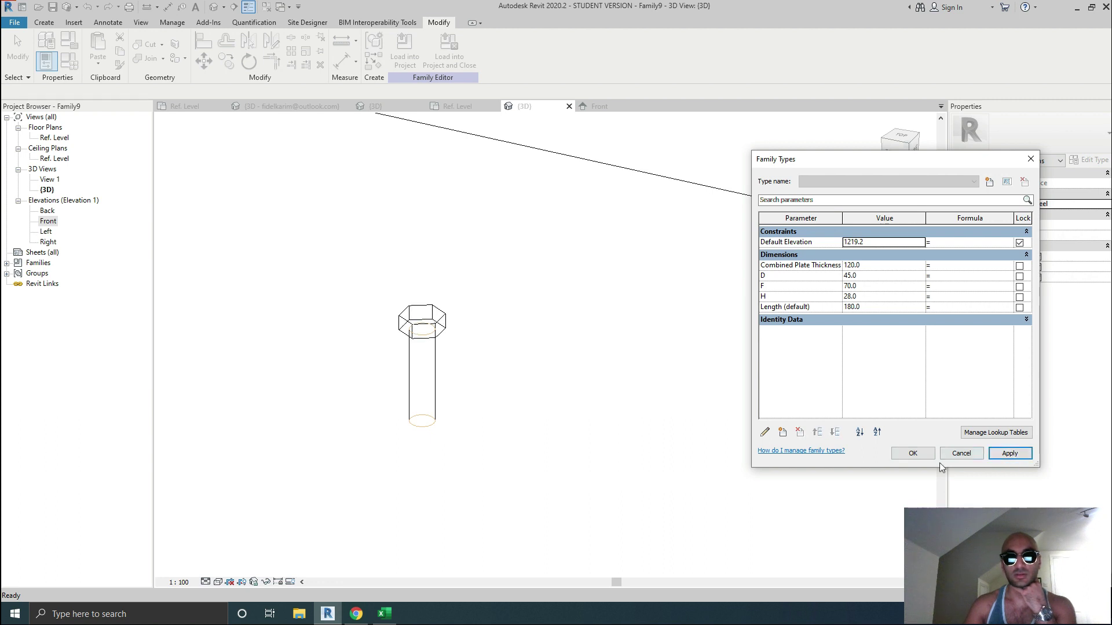
pyautogui.click(913, 454)
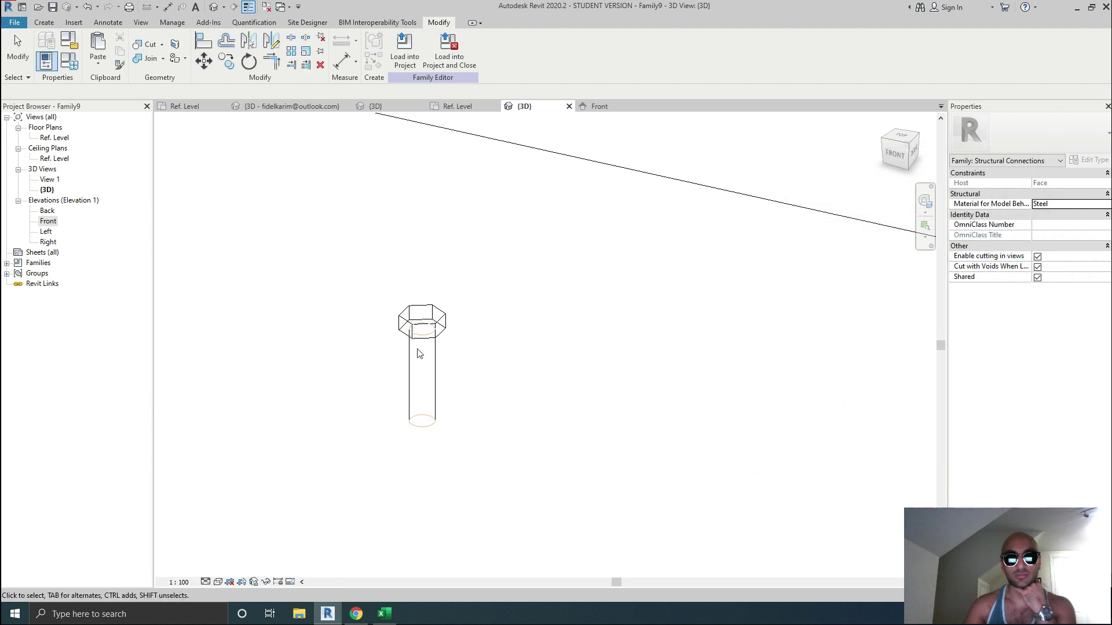
# Select the bolt's hexagonal head and solid shank together.
pyautogui.click(425, 324)
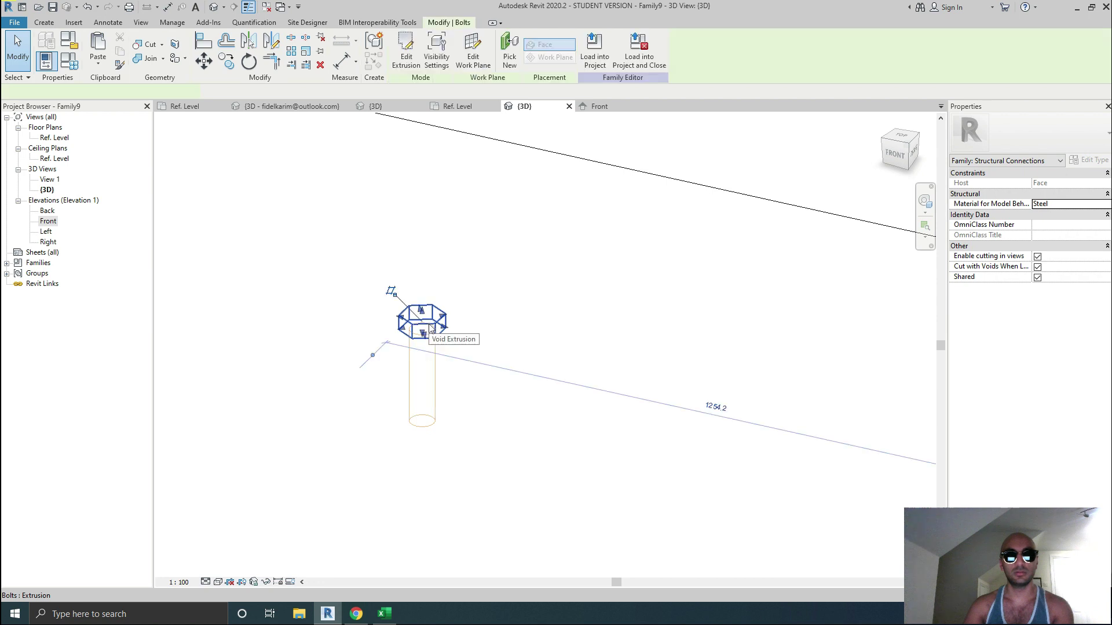
pyautogui.keyDown('ctrl'); pyautogui.click(438, 387); pyautogui.keyUp('ctrl')
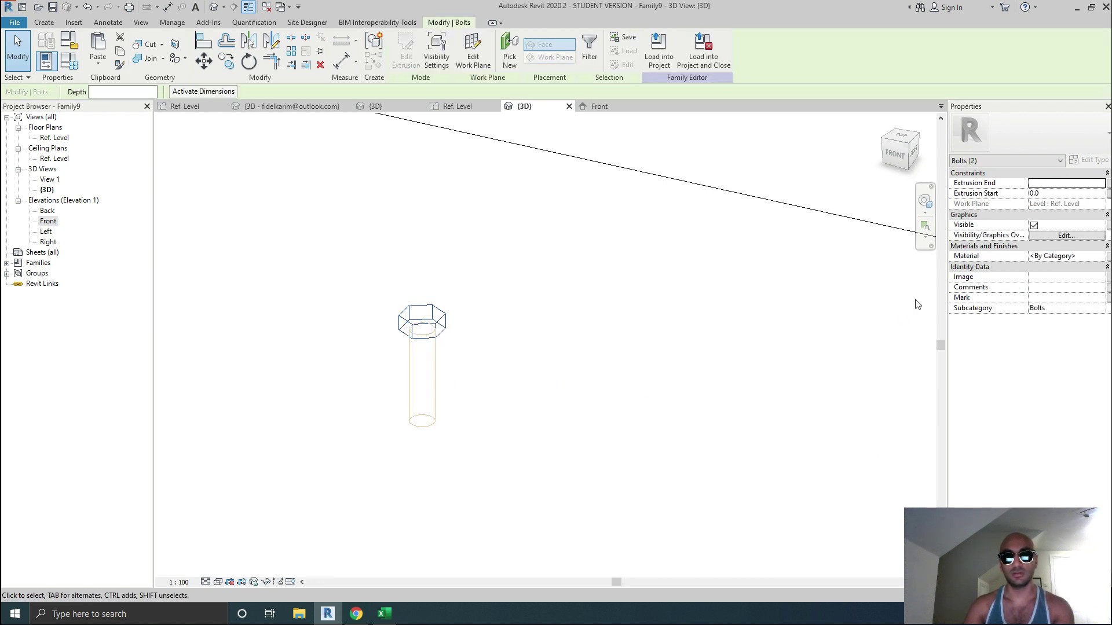
# Set the 3D view to the Realistic visual style and associate the selected bolt parts' material with a new type parameter named Material.
pyautogui.click(218, 582)
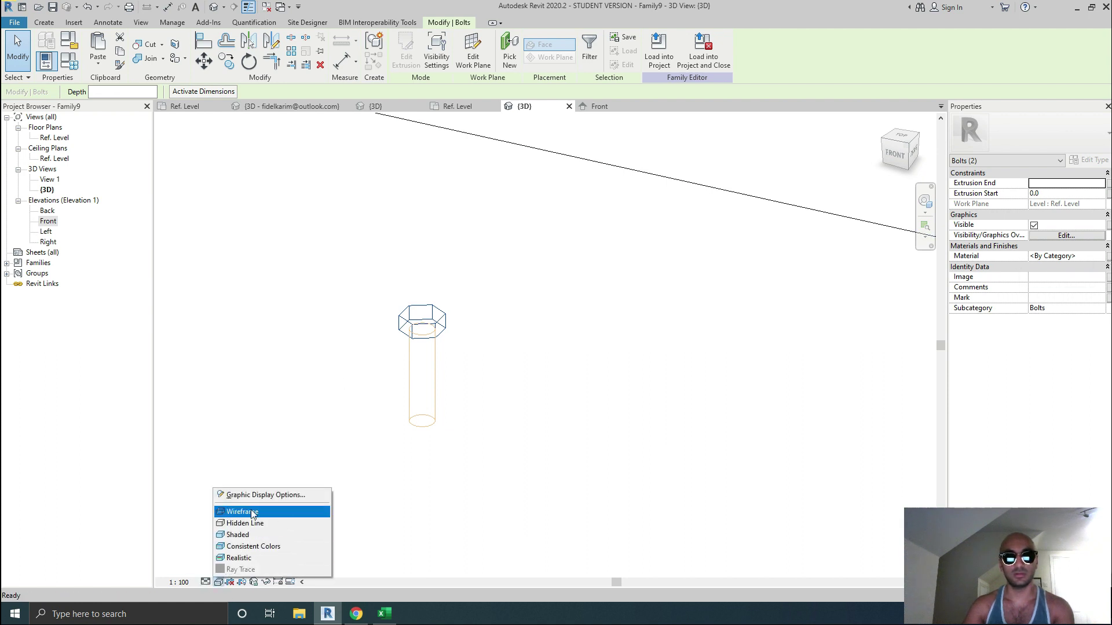
pyautogui.click(232, 559)
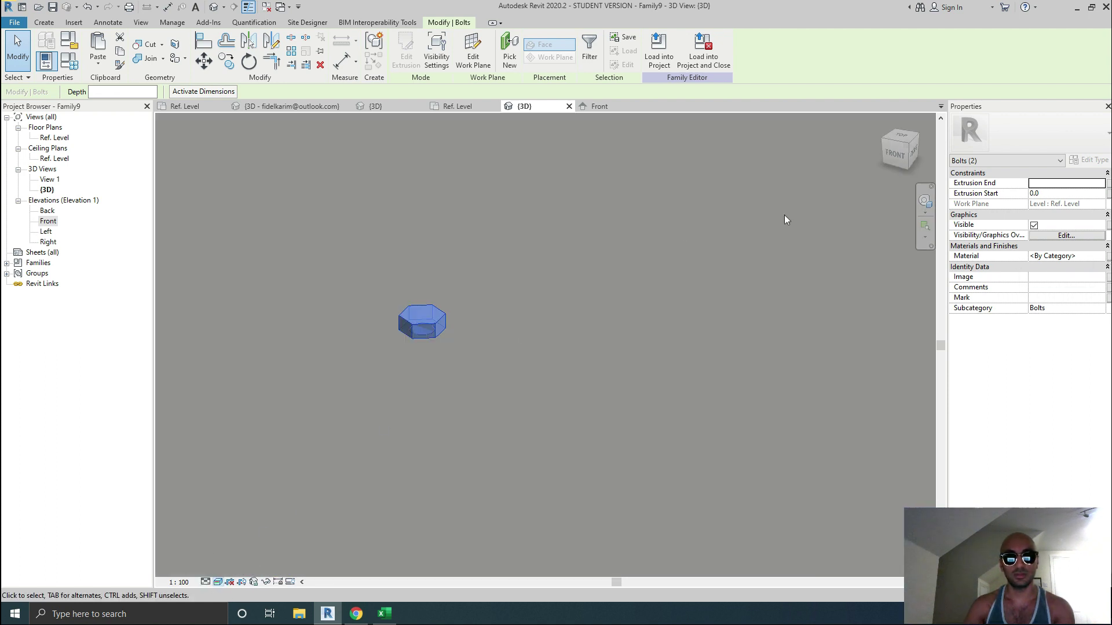
pyautogui.click(1108, 256)
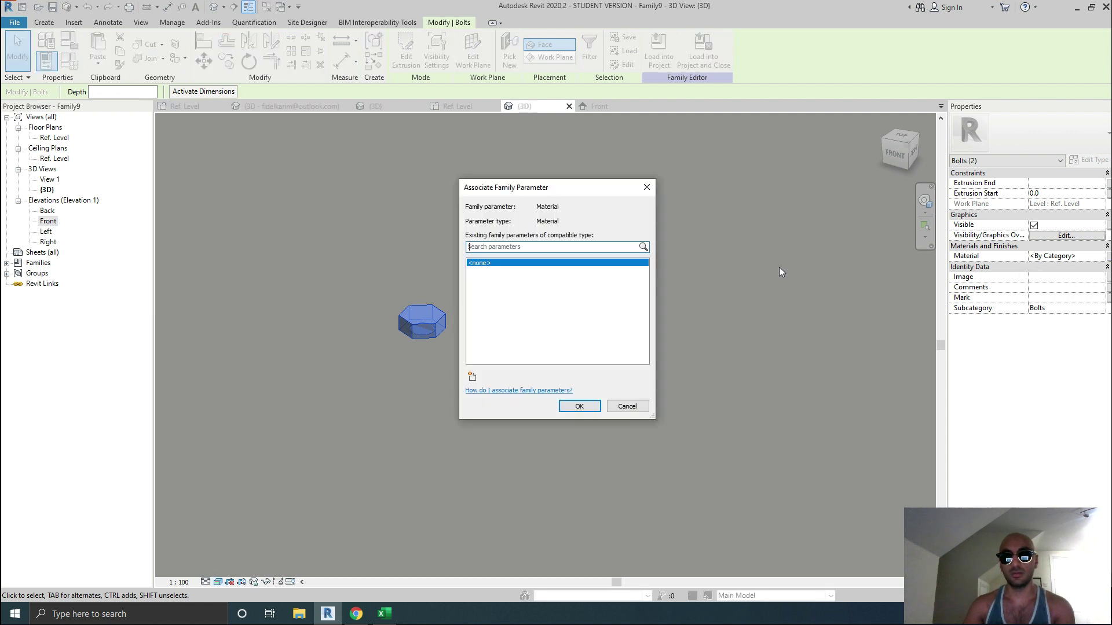
pyautogui.click(473, 377)
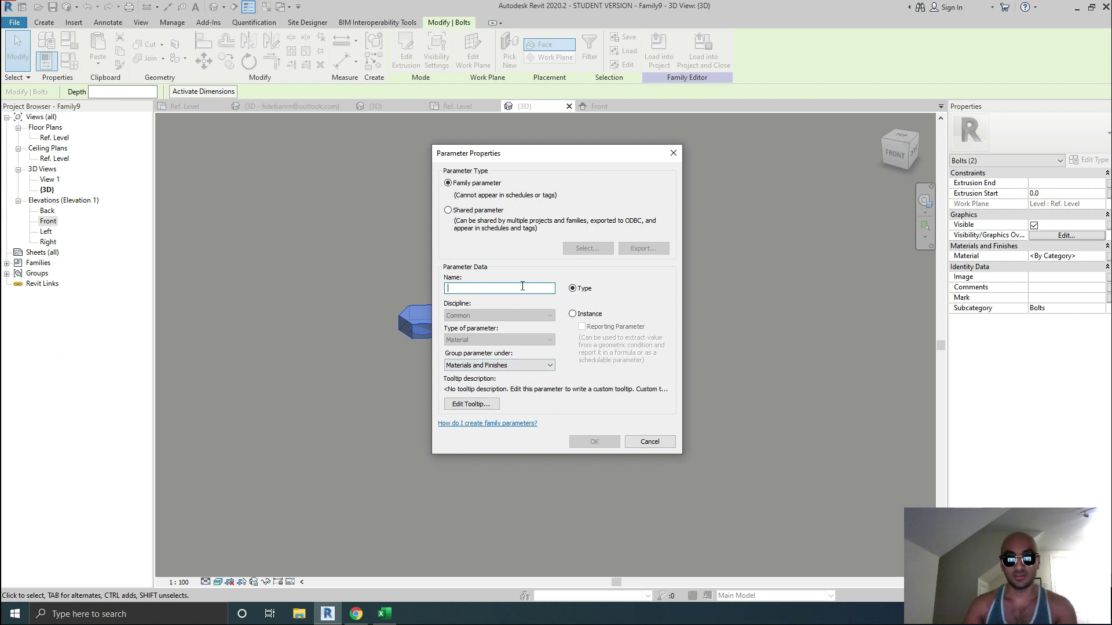
pyautogui.write('MAte')
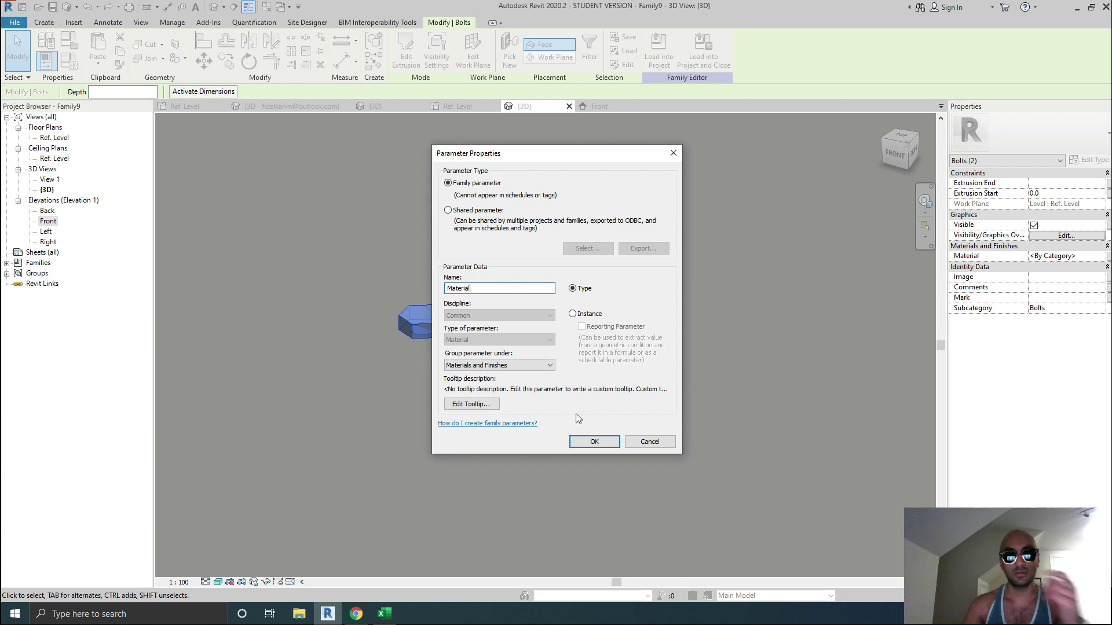
pyautogui.click(586, 443)
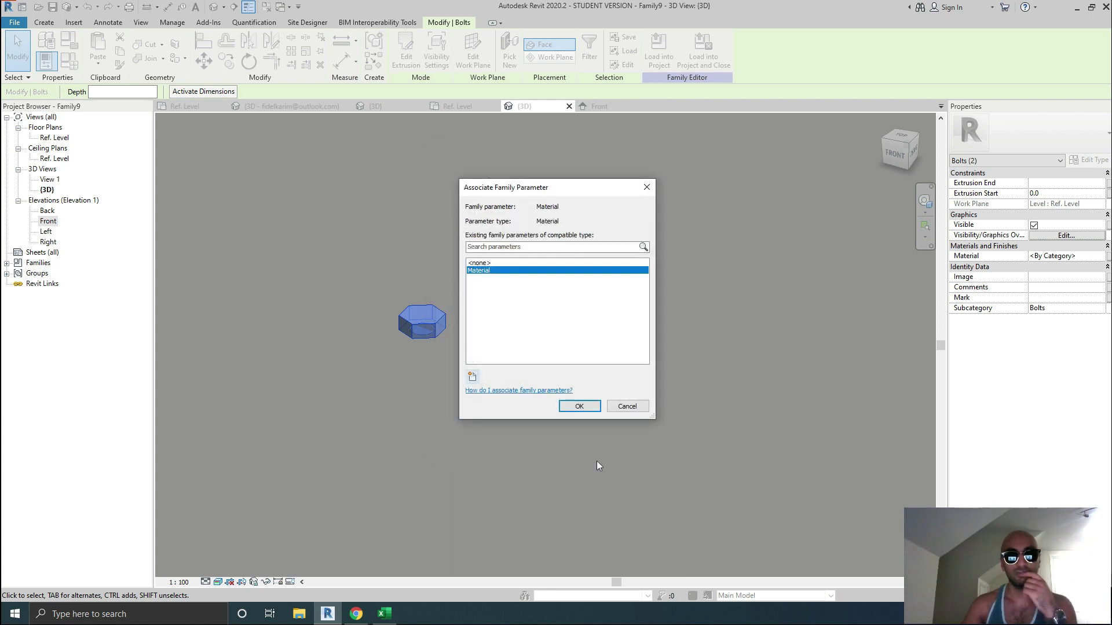
pyautogui.click(579, 407)
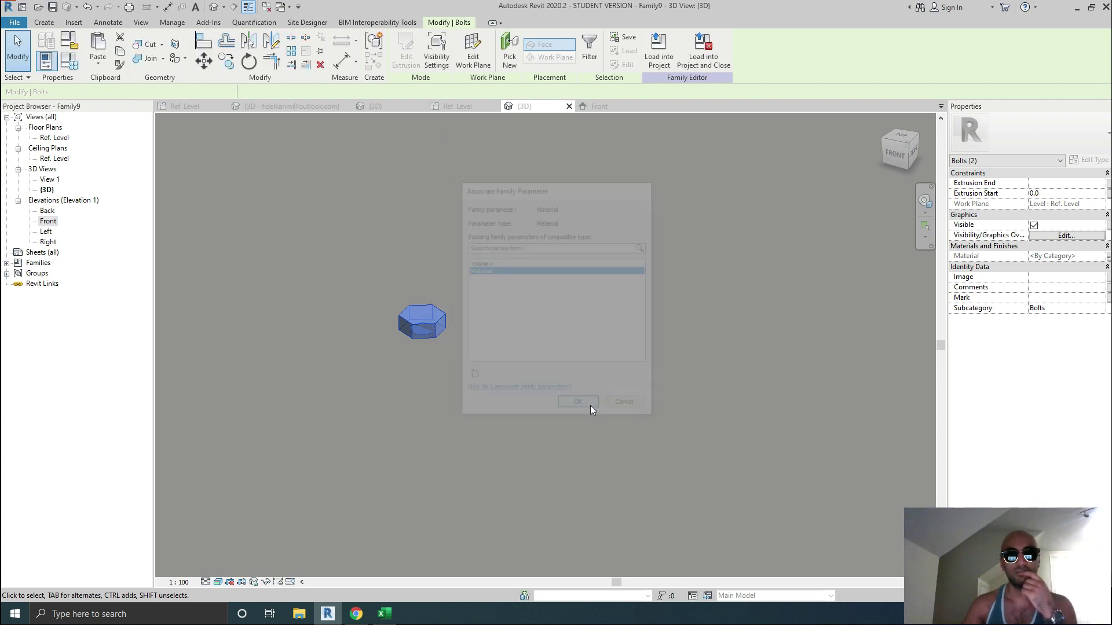
# Create a new material from the family types' Material value and rename it Steel.
pyautogui.click(68, 64)
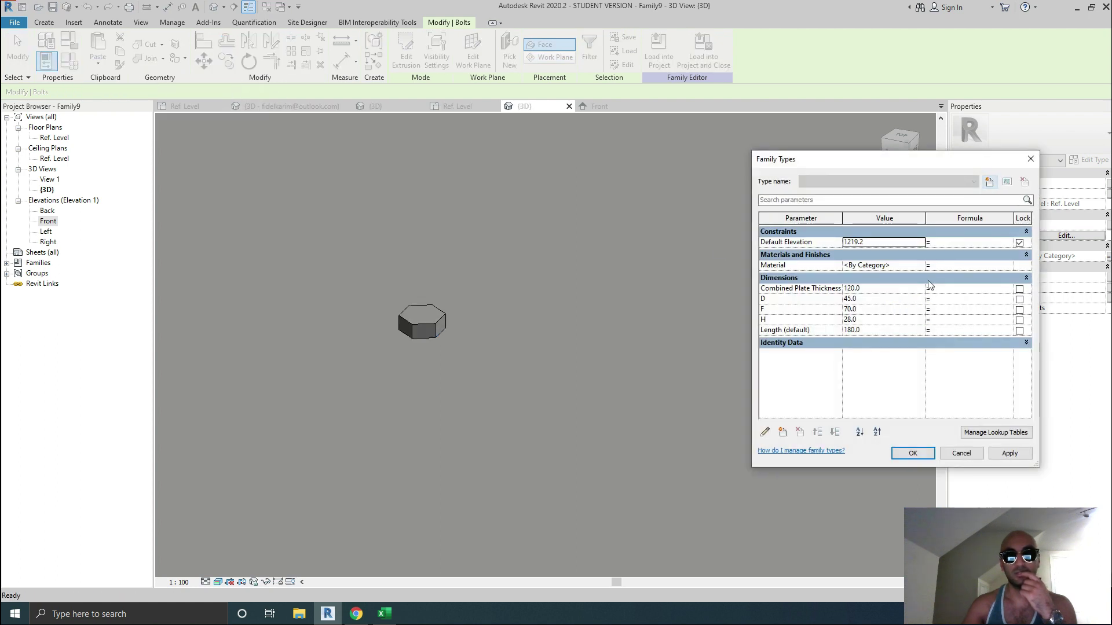
pyautogui.click(921, 265)
pyautogui.click(920, 265)
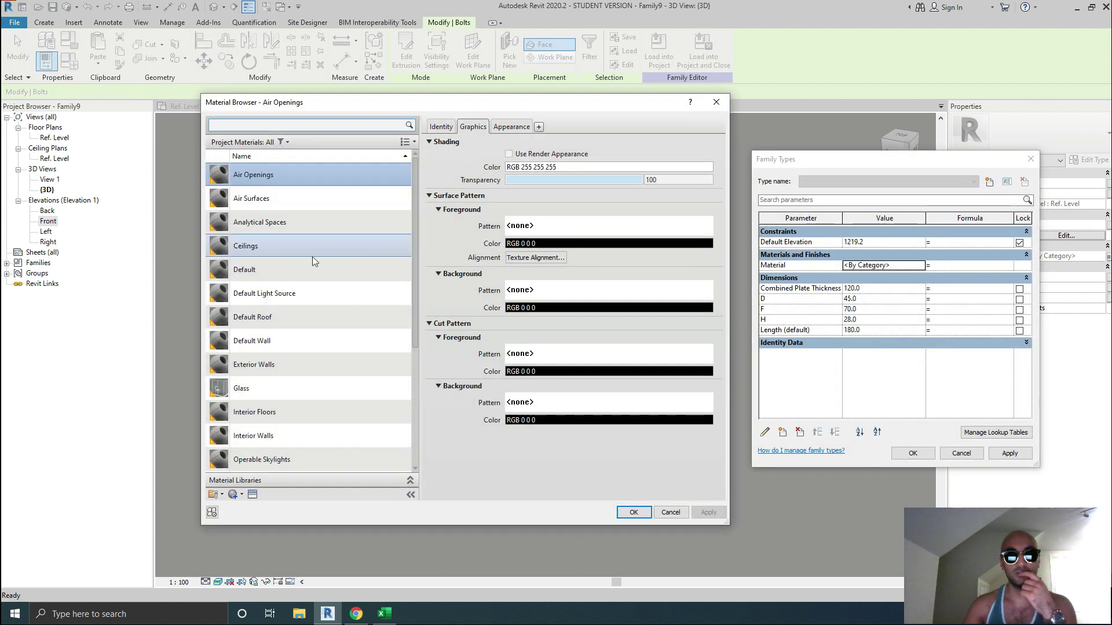
pyautogui.scroll(-3, 297, 284)
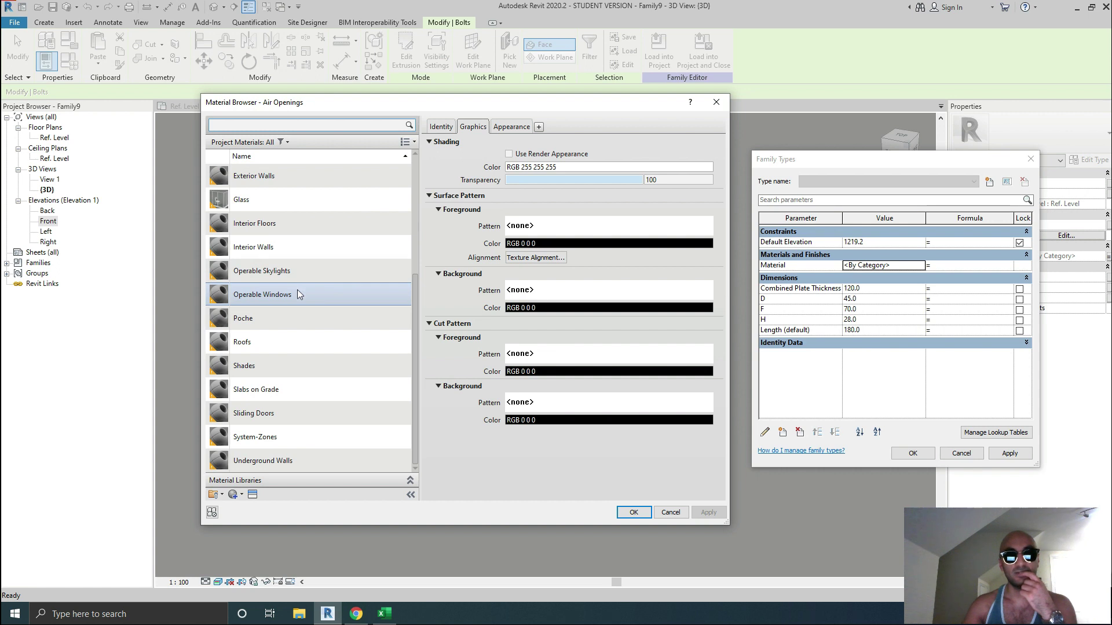
pyautogui.scroll(3, 298, 324)
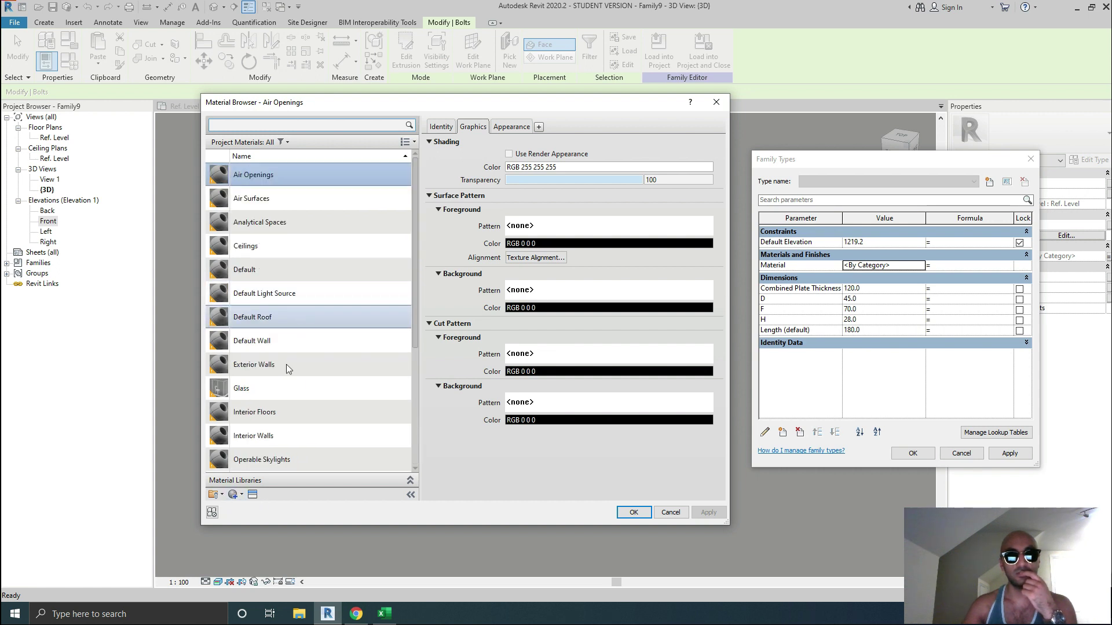
pyautogui.click(234, 495)
pyautogui.click(264, 504)
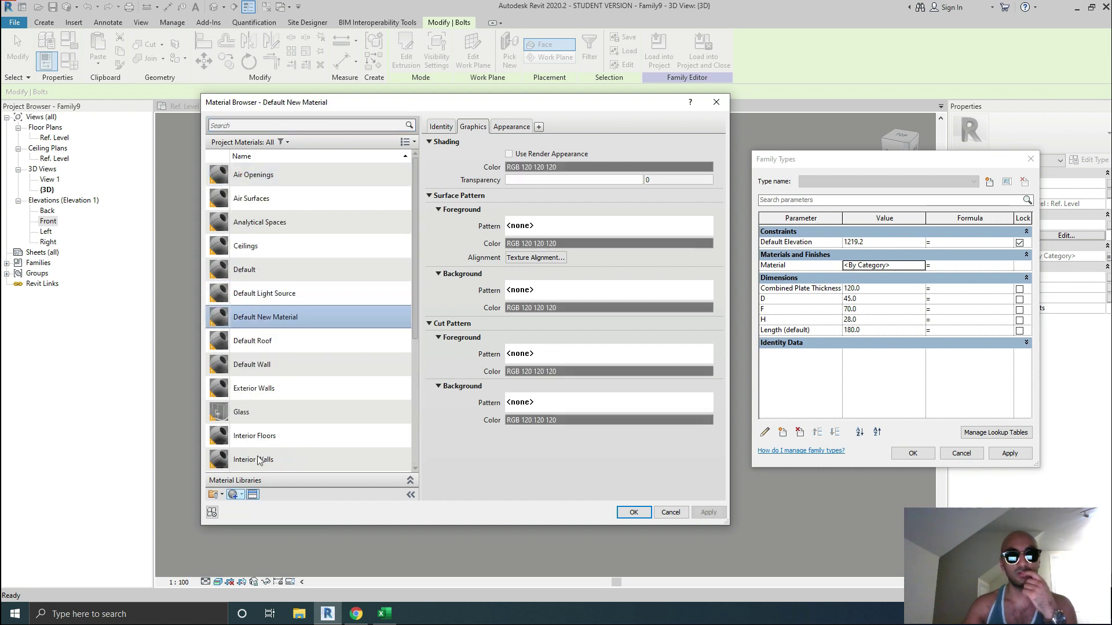
pyautogui.rightClick(277, 314)
pyautogui.click(317, 349)
pyautogui.write('Steel')
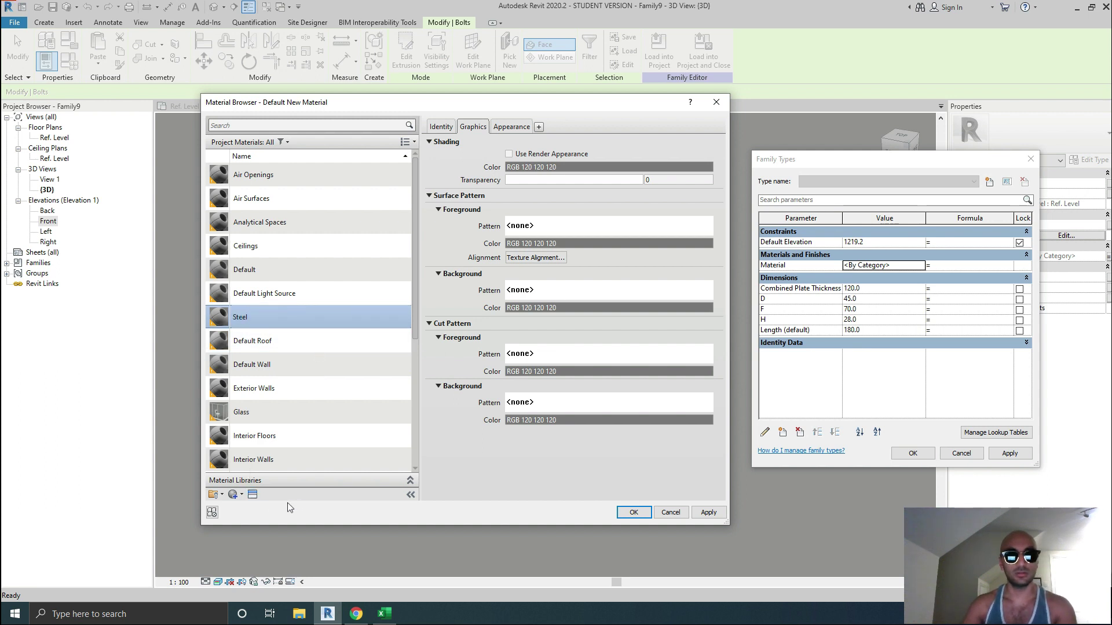
# Search the asset library for steel and add the Stainless Steel AISI 304 physical asset to the Steel material.
pyautogui.click(253, 494)
pyautogui.click(877, 99)
pyautogui.write('steel')
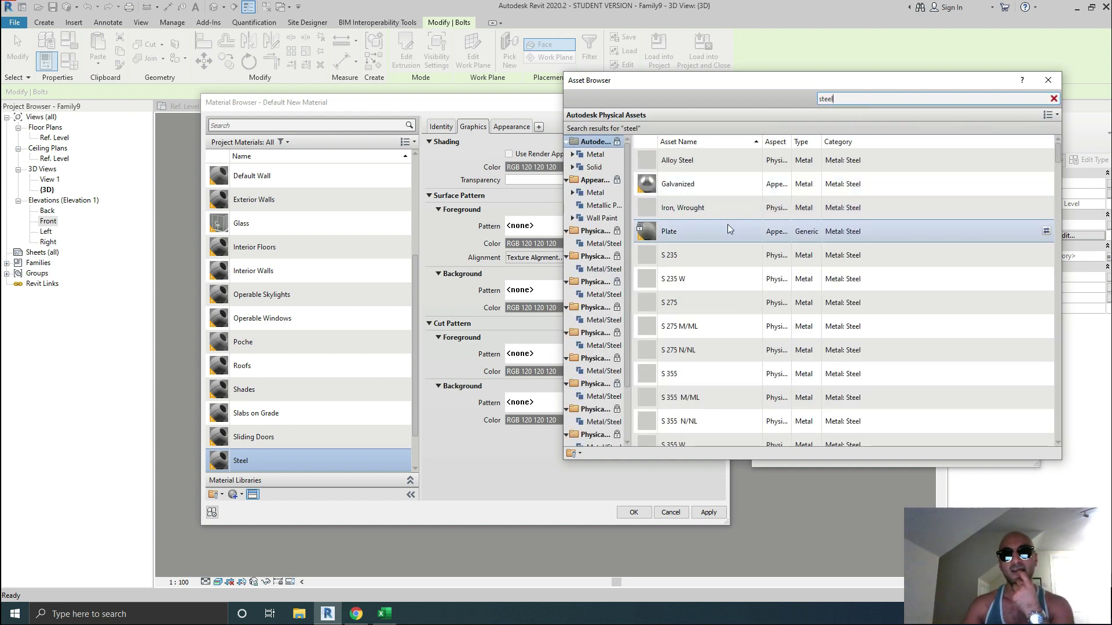
pyautogui.scroll(-5, 719, 222)
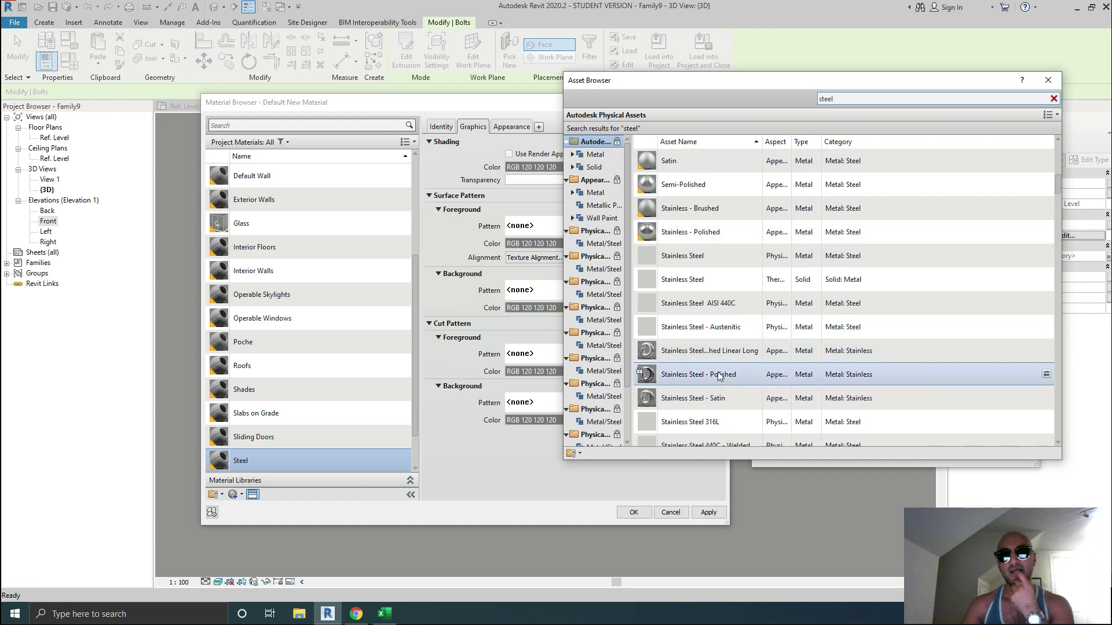
pyautogui.scroll(-3, 698, 284)
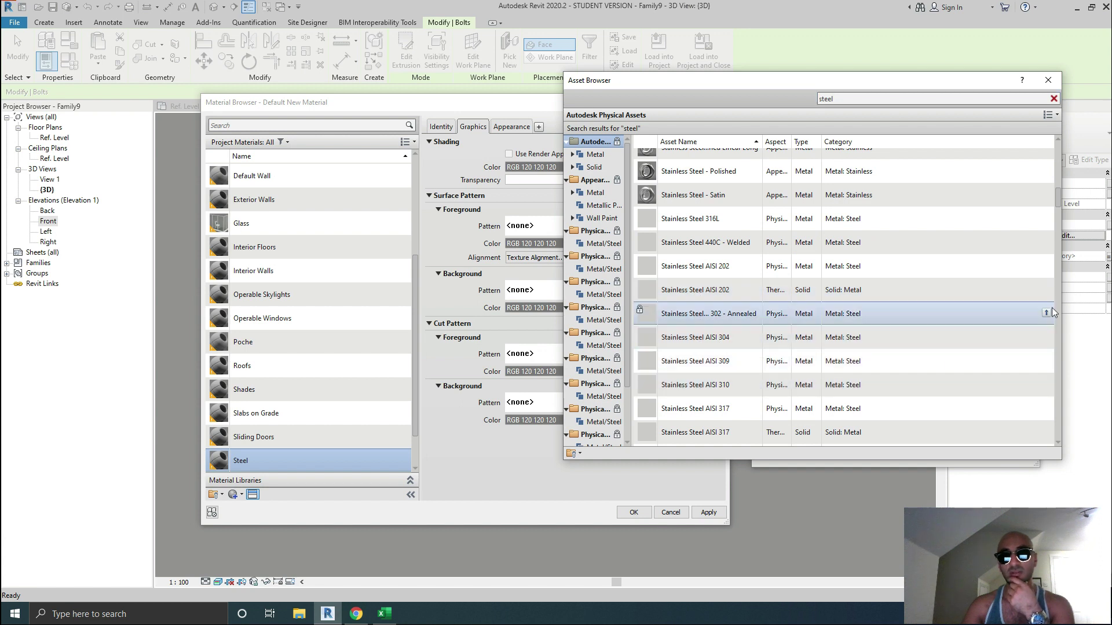
pyautogui.click(1047, 338)
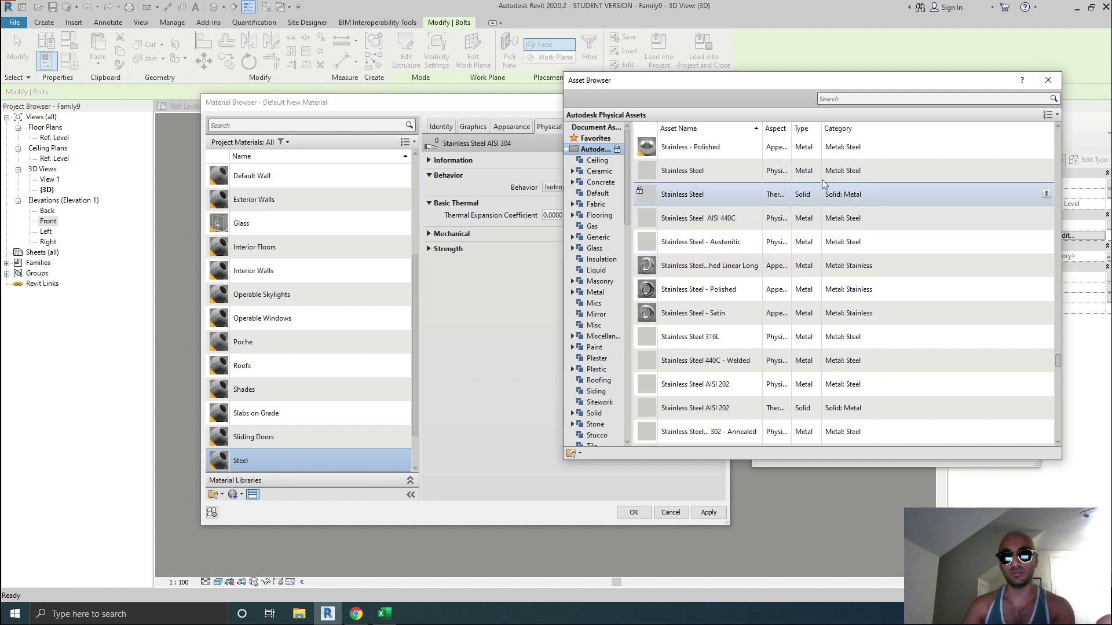
pyautogui.click(1048, 80)
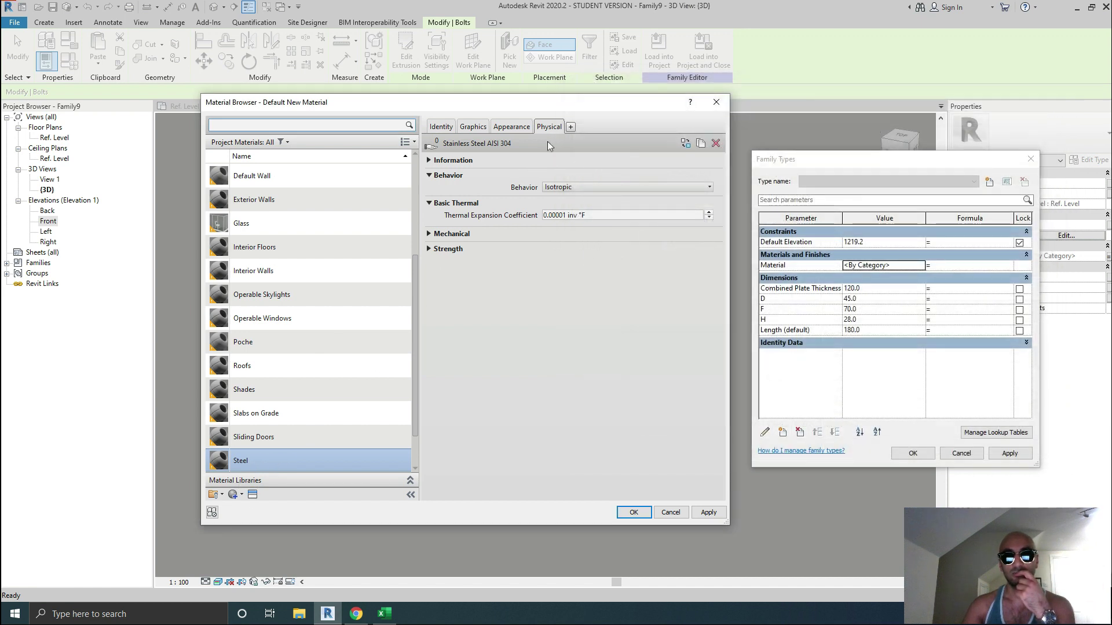
# Make the Steel material's shading use its render appearance and set its class to Metal.
pyautogui.click(510, 127)
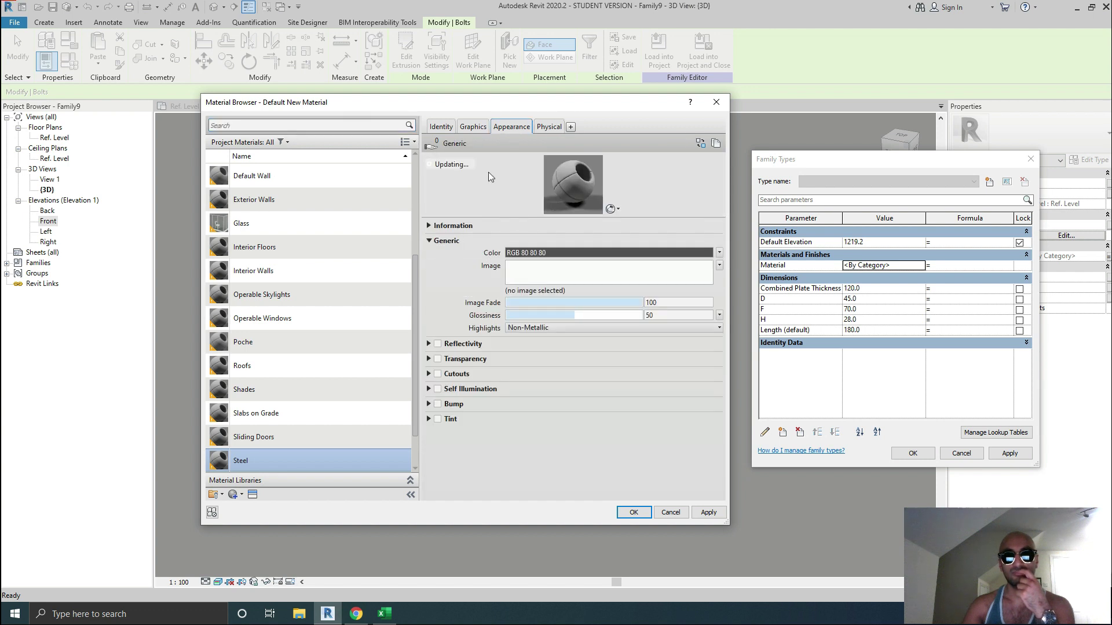
pyautogui.click(474, 128)
pyautogui.click(528, 153)
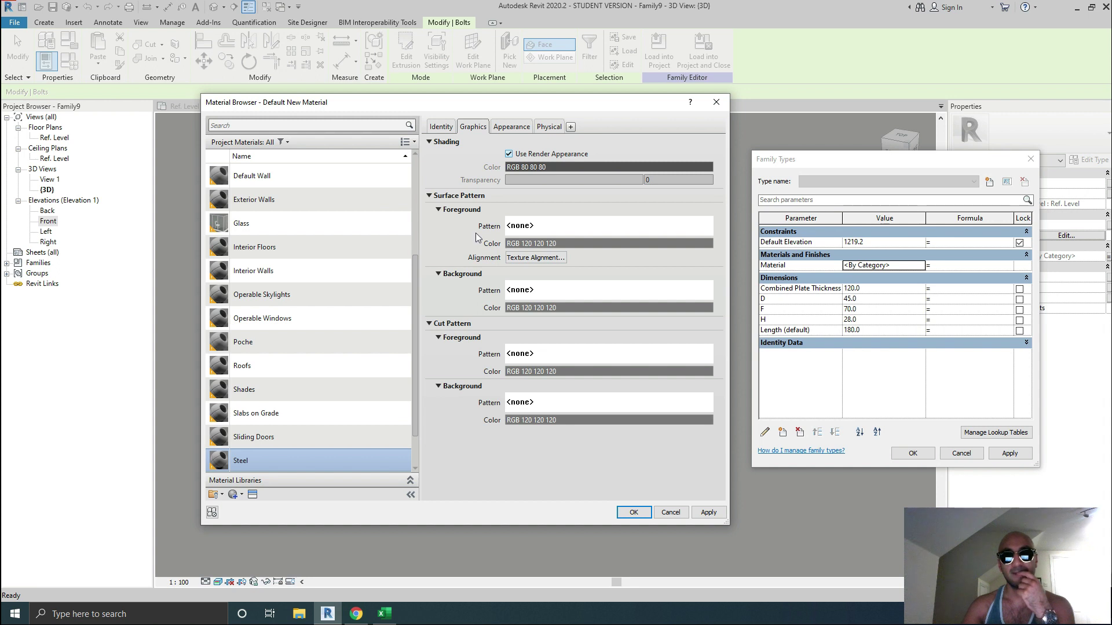
pyautogui.click(440, 127)
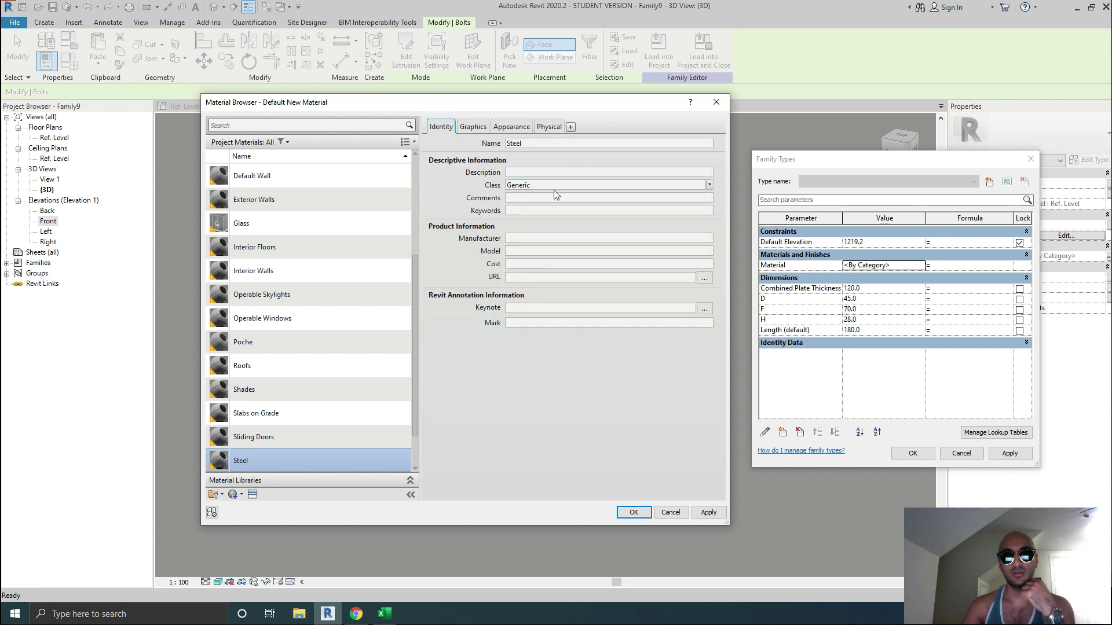
pyautogui.click(709, 185)
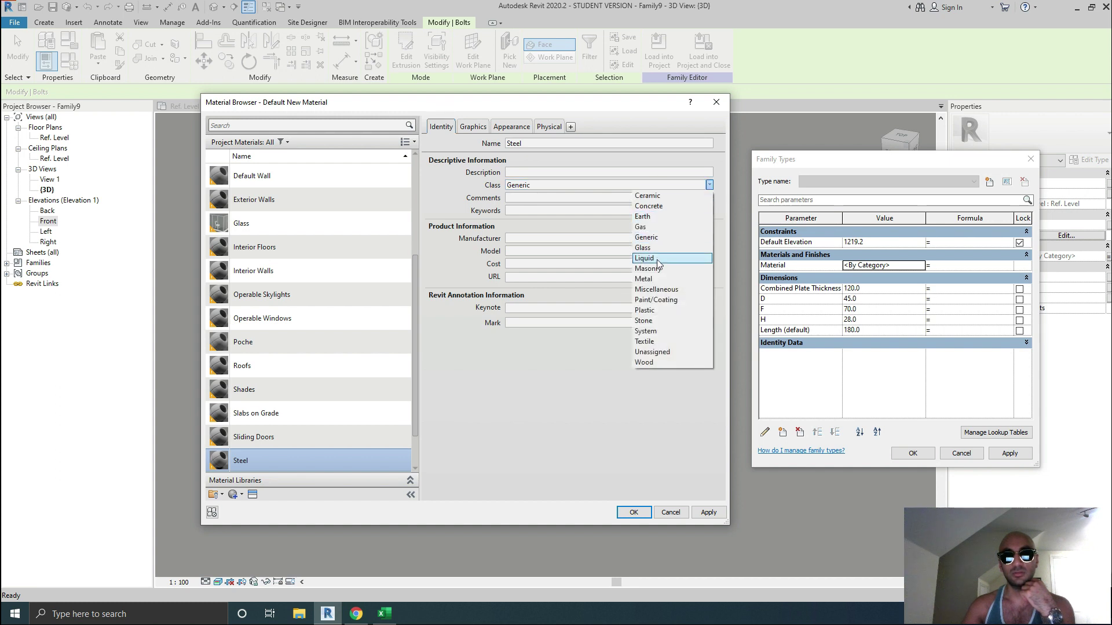
pyautogui.click(629, 271)
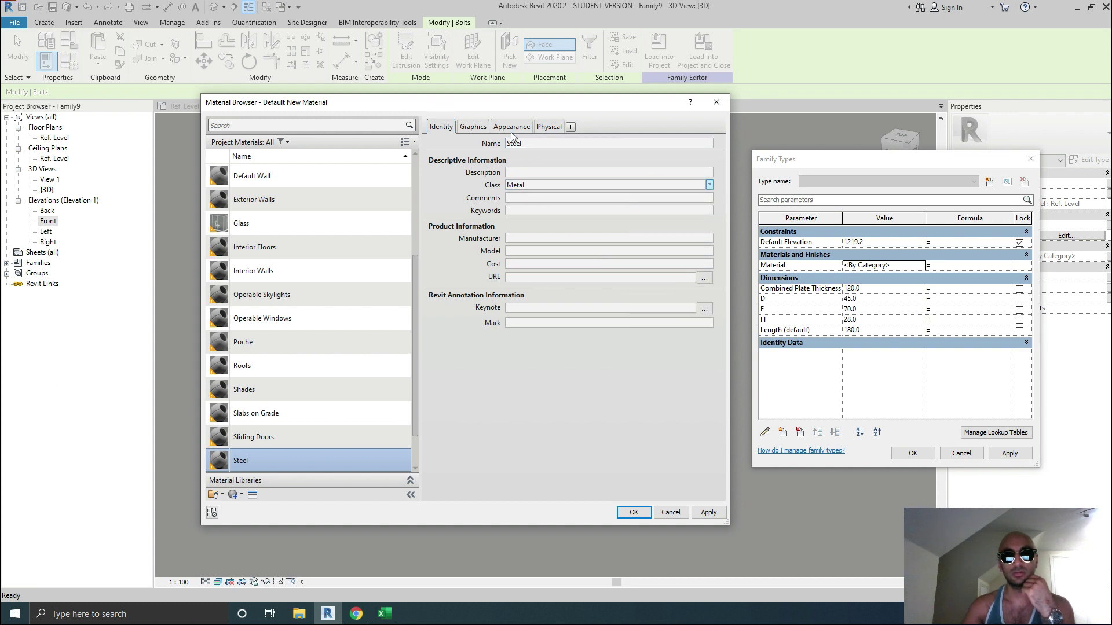
# Review the Steel material's properties, assign it to the family's Material parameter and apply the family types.
pyautogui.click(472, 126)
pyautogui.click(511, 126)
pyautogui.click(550, 127)
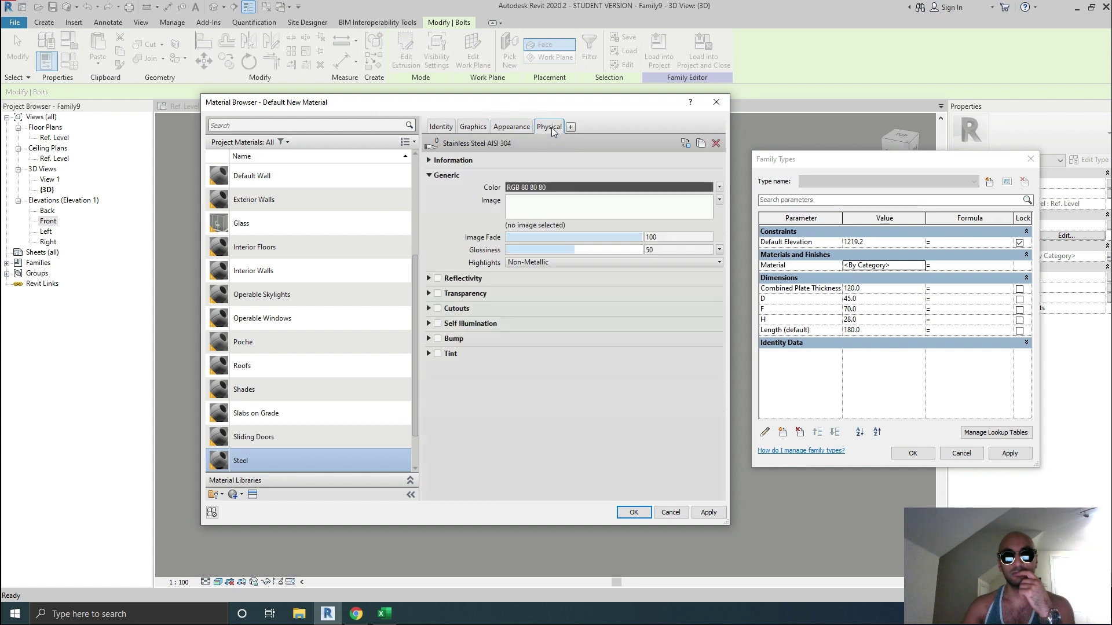
pyautogui.click(441, 126)
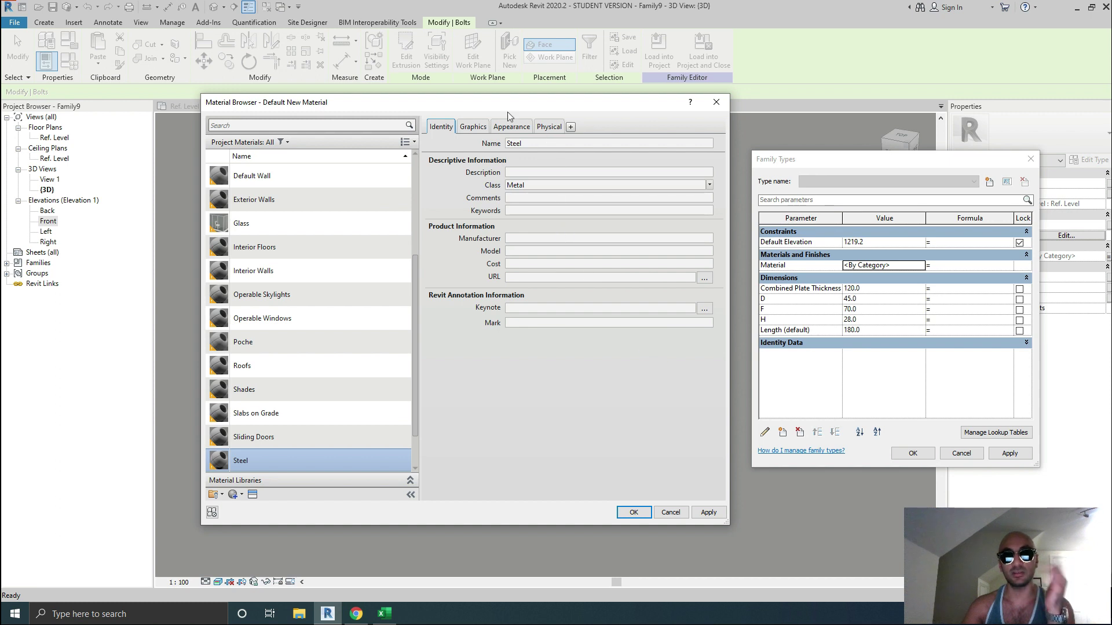
pyautogui.click(474, 129)
pyautogui.click(513, 127)
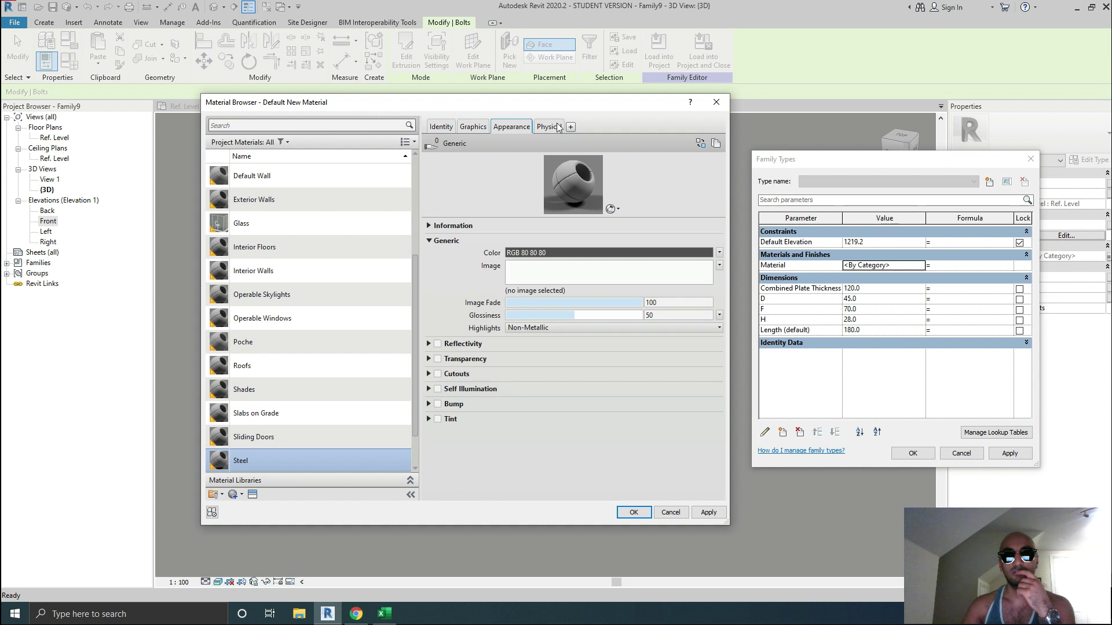
pyautogui.click(710, 513)
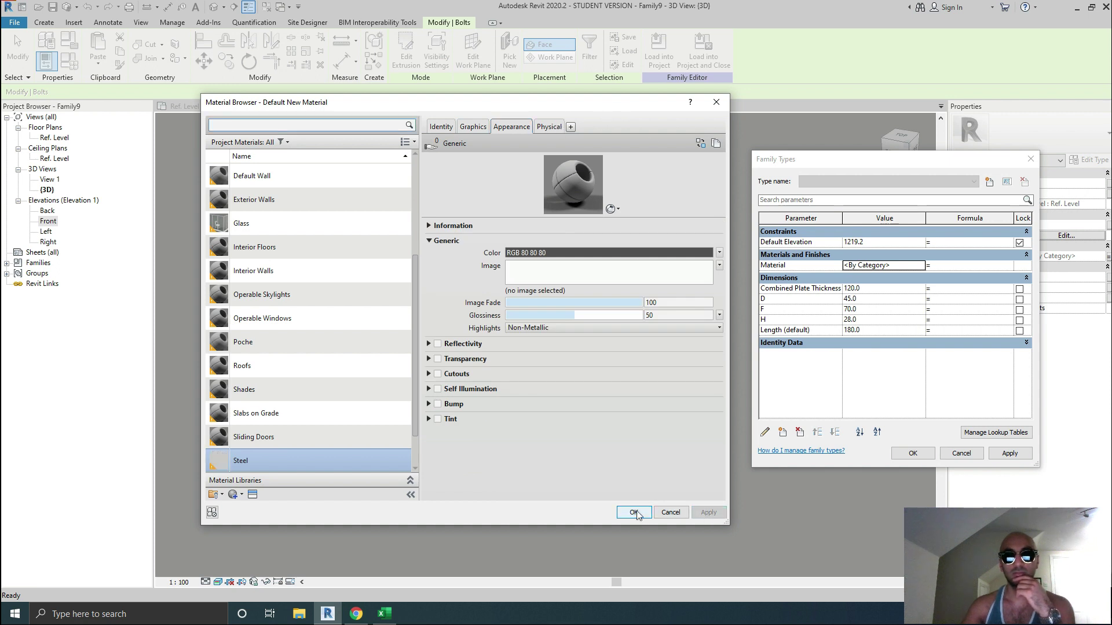
pyautogui.click(633, 513)
pyautogui.click(1015, 454)
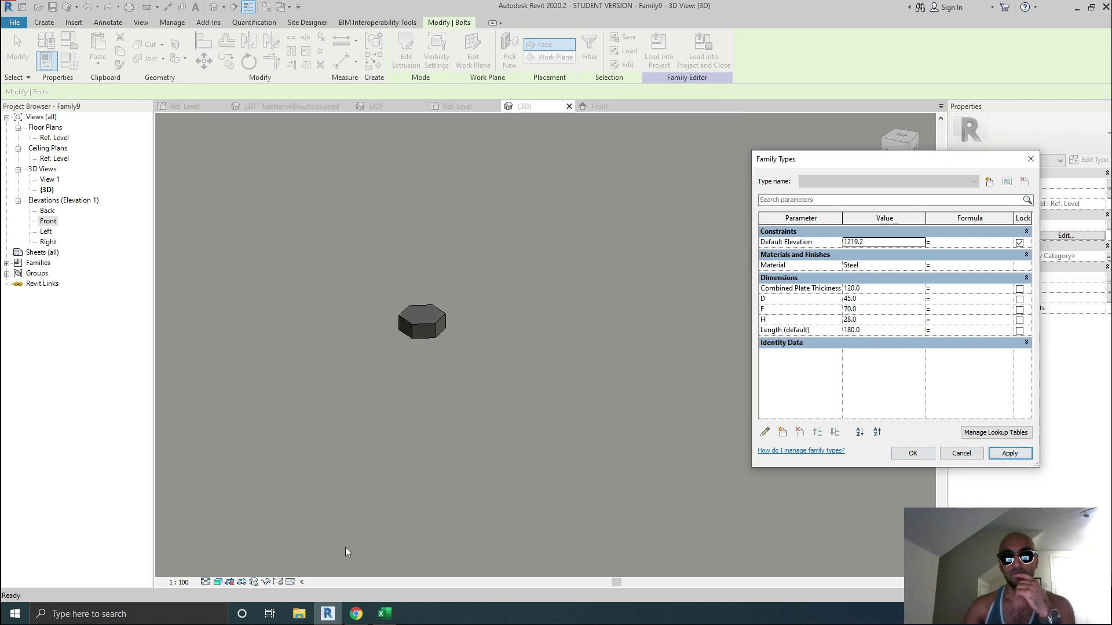
pyautogui.click(895, 457)
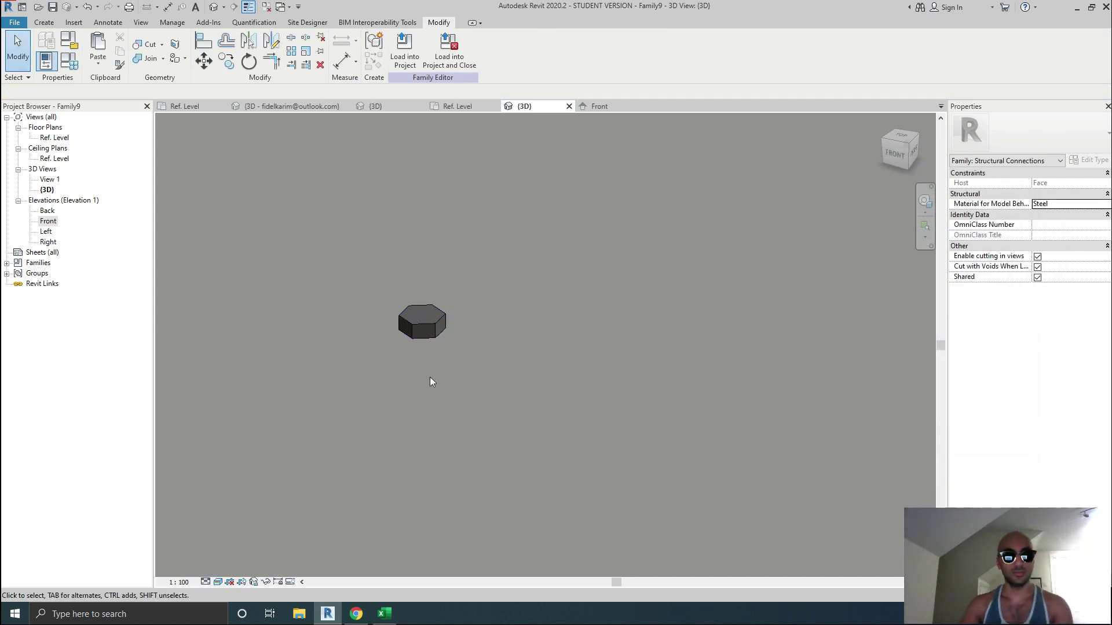
# Temporarily hide the host slab extrusion in the 3D view and inspect the whole bolt.
pyautogui.moveTo(412, 383)
pyautogui.keyDown('shift'); pyautogui.mouseDown(button='middle')
pyautogui.moveTo(444, 293)
pyautogui.moveTo(412, 380)
pyautogui.mouseUp(button='middle'); pyautogui.keyUp('shift')
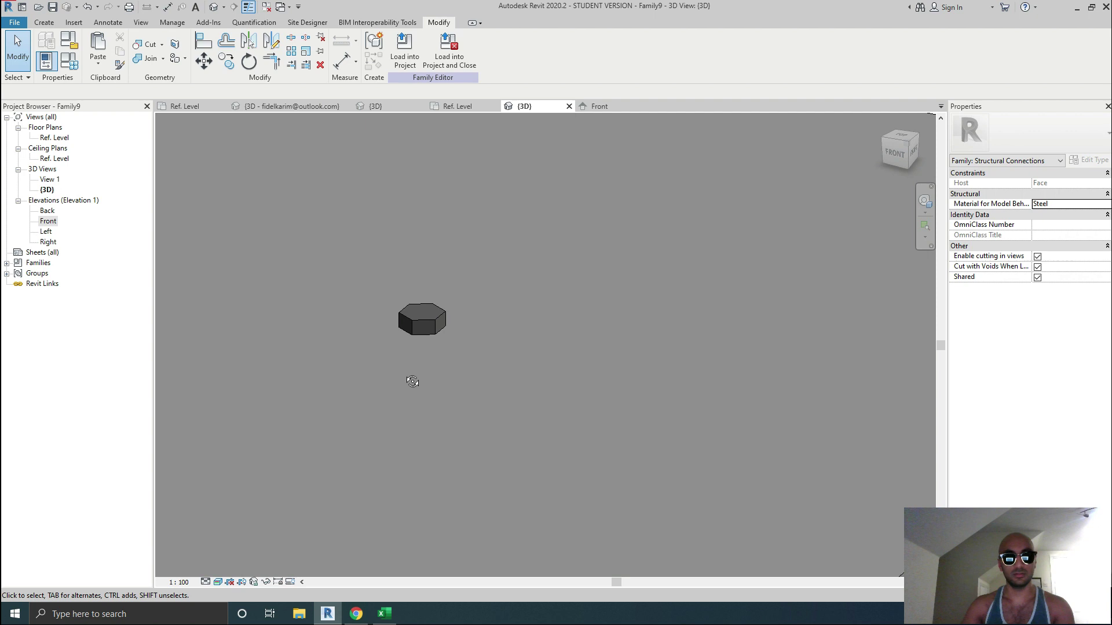
pyautogui.scroll(-5, 414, 371)
pyautogui.click(517, 296)
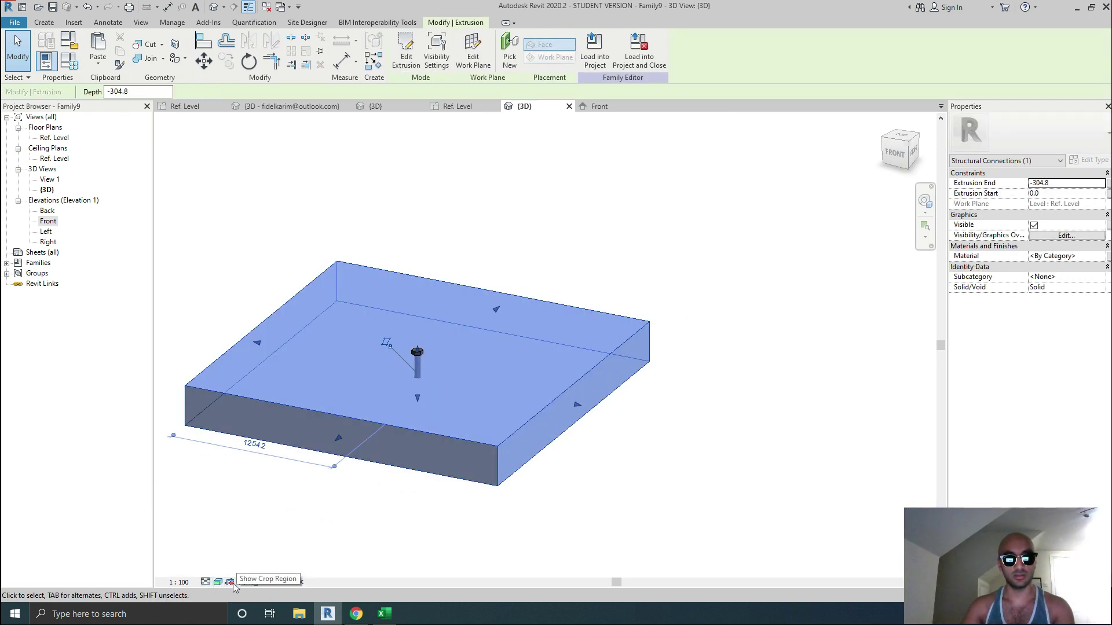
pyautogui.click(266, 582)
pyautogui.click(292, 550)
pyautogui.scroll(5, 408, 324)
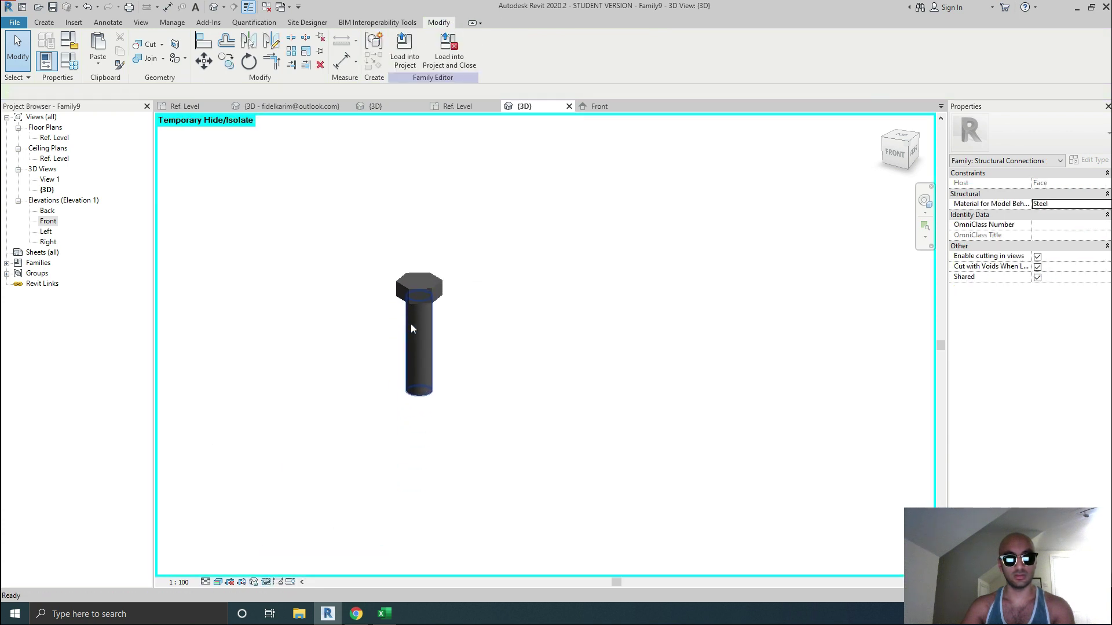
pyautogui.scroll(-3, 403, 320)
pyautogui.keyDown('shift'); pyautogui.moveTo(432, 280); pyautogui.dragTo(447, 345, button='middle'); pyautogui.keyUp('shift')
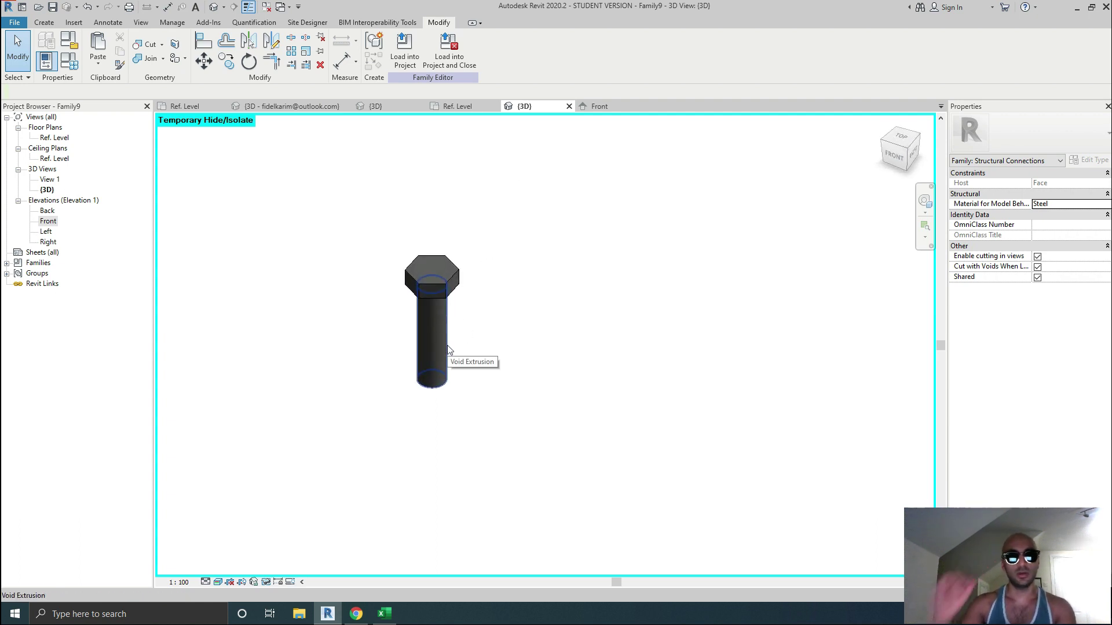
pyautogui.scroll(-2, 620, 296)
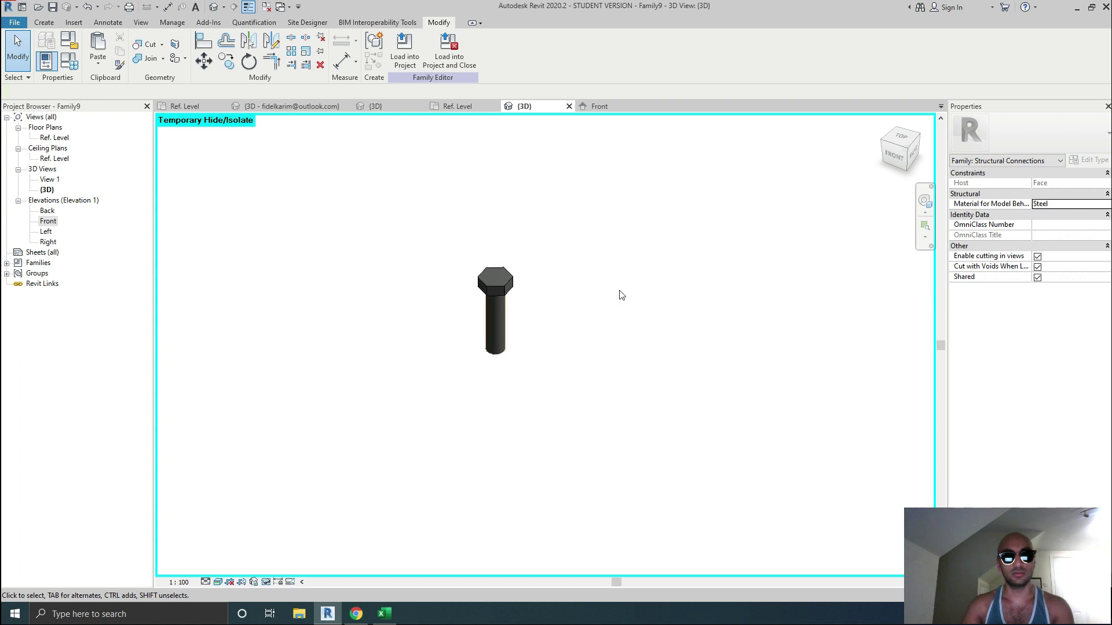
# Save the family in the Documents folder as Bolt2.
pyautogui.click(53, 7)
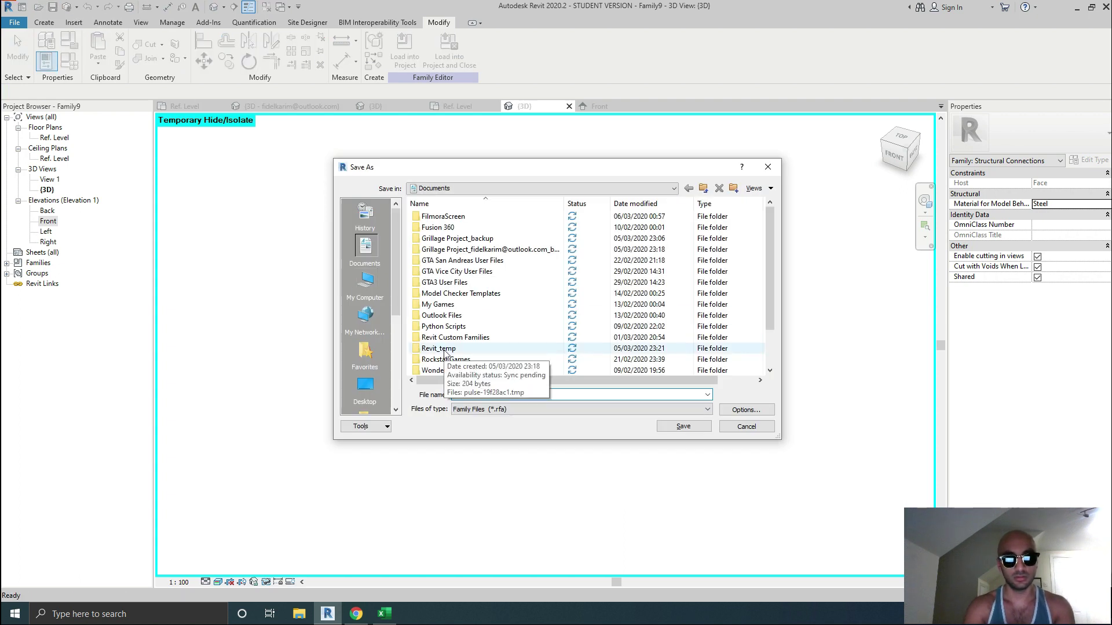
pyautogui.write('Bolt.rfa')
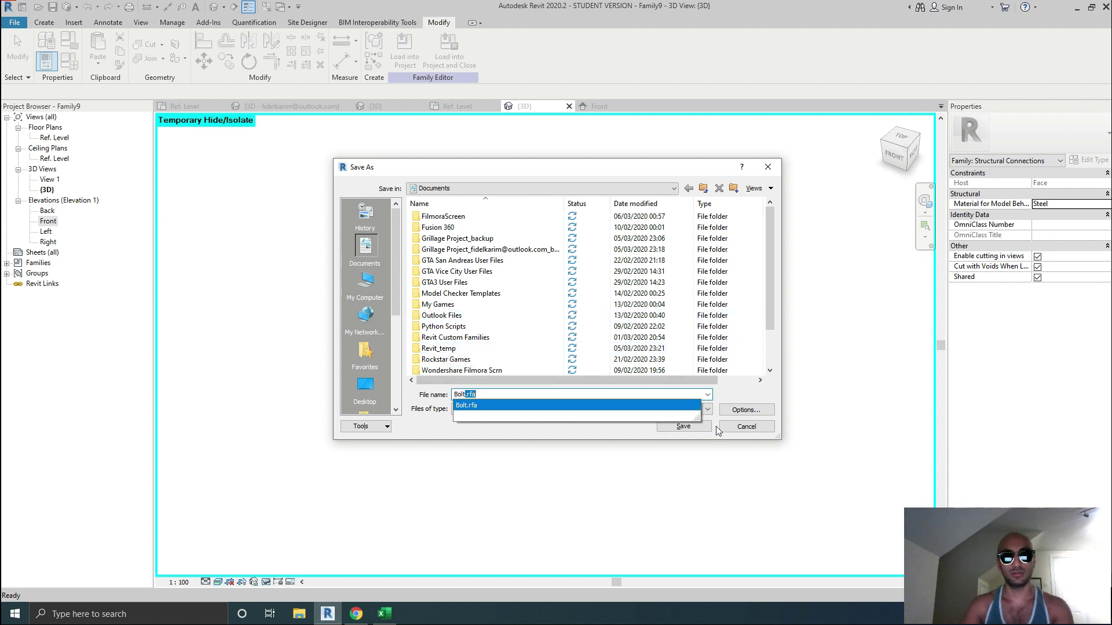
pyautogui.scroll(-2, 487, 348)
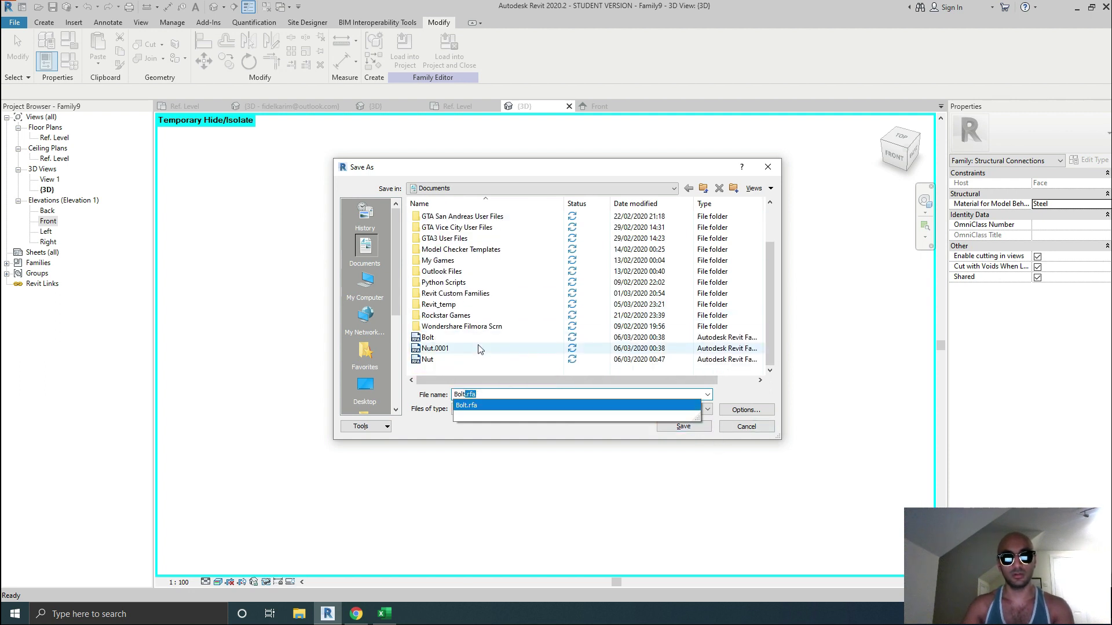
pyautogui.click(495, 405)
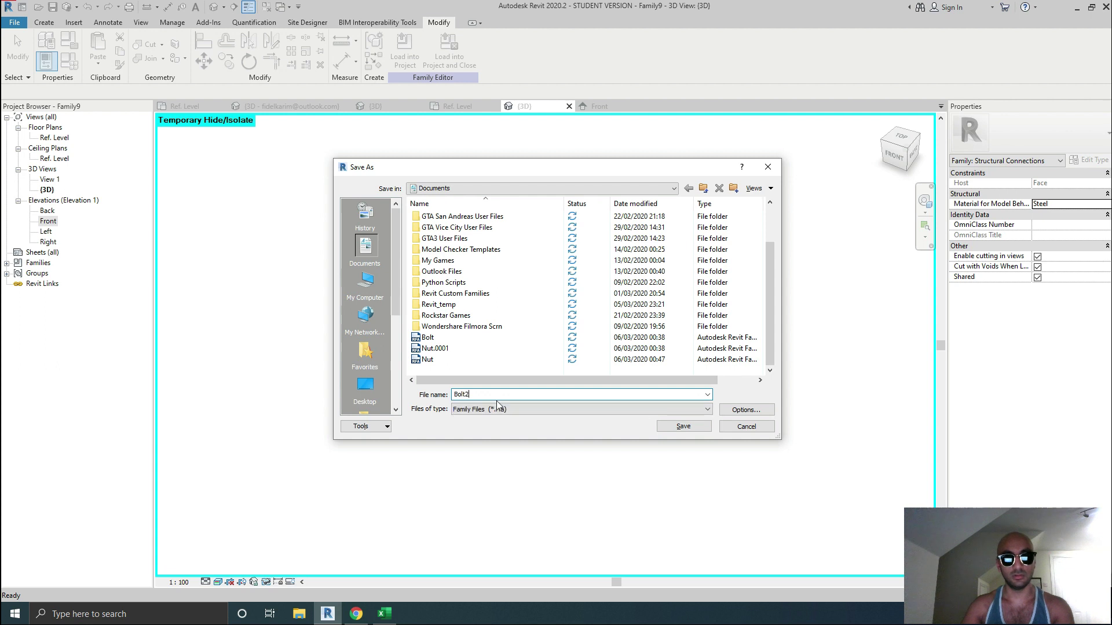
pyautogui.click(677, 427)
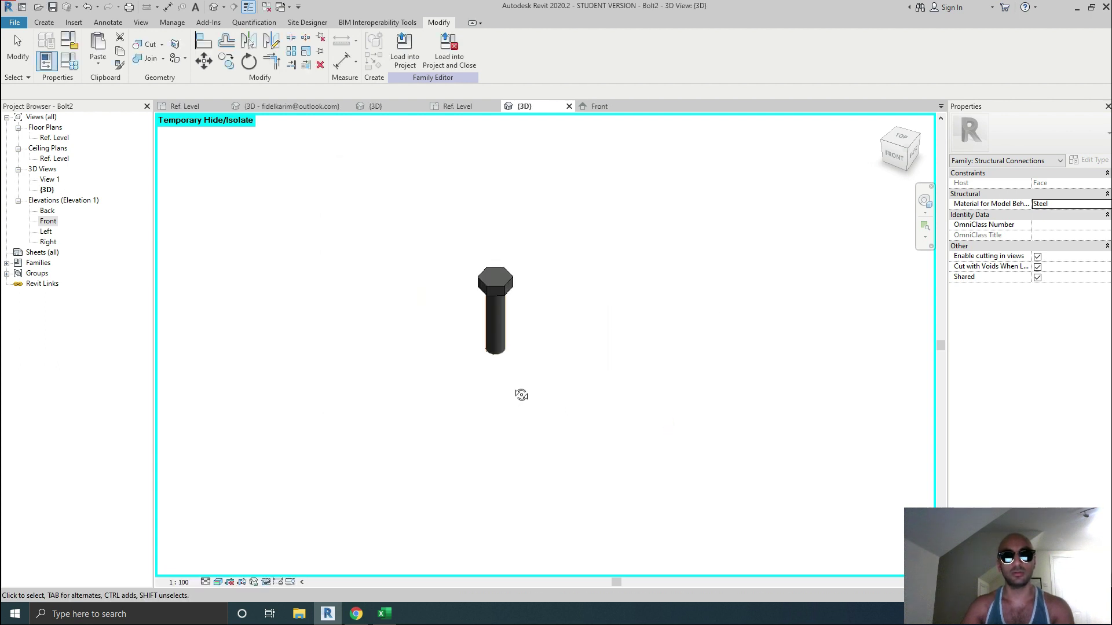
# Inspect the bolt from several angles in the 3D view.
pyautogui.keyDown('shift'); pyautogui.moveTo(521, 394); pyautogui.dragTo(617, 316, button='middle'); pyautogui.keyUp('shift')
pyautogui.scroll(1, 474, 283)
pyautogui.keyDown('shift'); pyautogui.moveTo(482, 260); pyautogui.dragTo(536, 359, button='middle'); pyautogui.keyUp('shift')
pyautogui.scroll(2, 549, 314)
pyautogui.scroll(1, 536, 359)
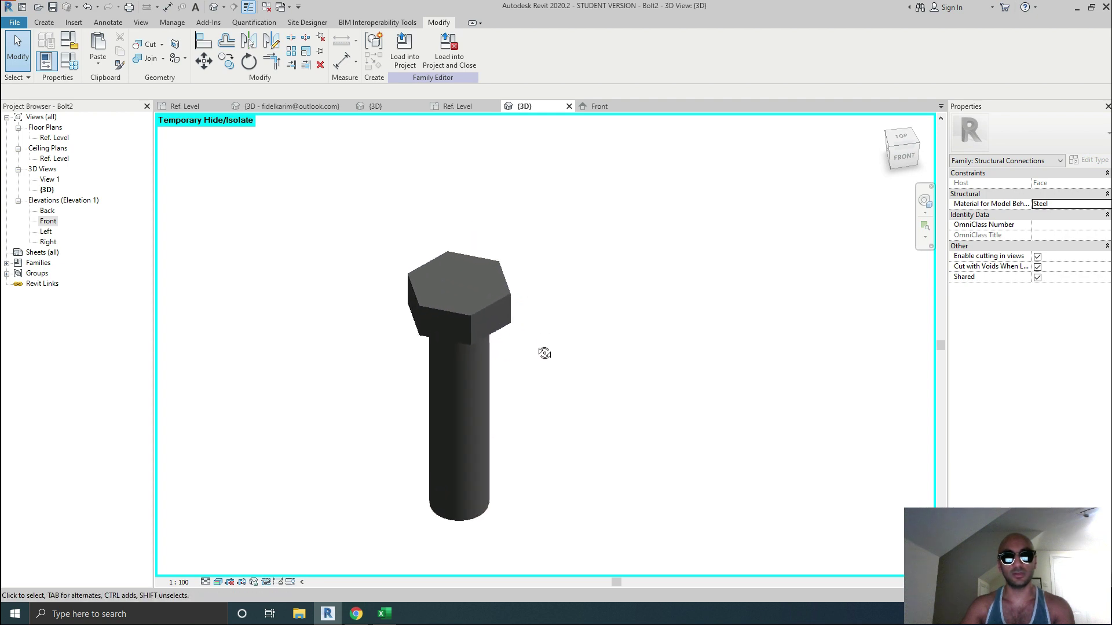
pyautogui.scroll(-2, 524, 283)
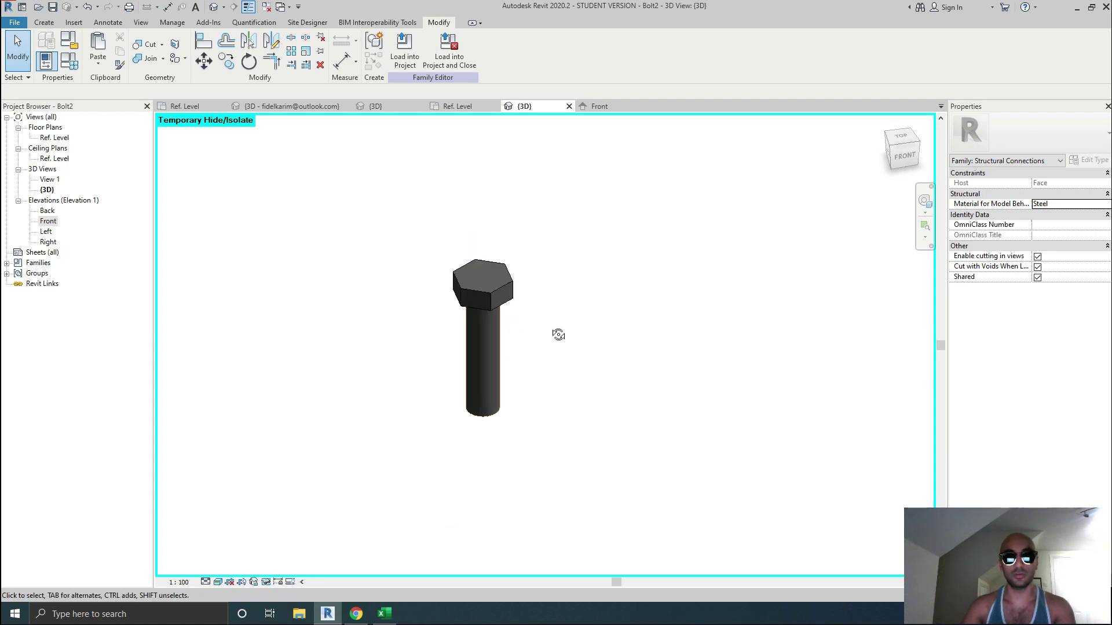
pyautogui.keyDown('shift'); pyautogui.moveTo(556, 320); pyautogui.dragTo(508, 428, button='middle'); pyautogui.keyUp('shift')
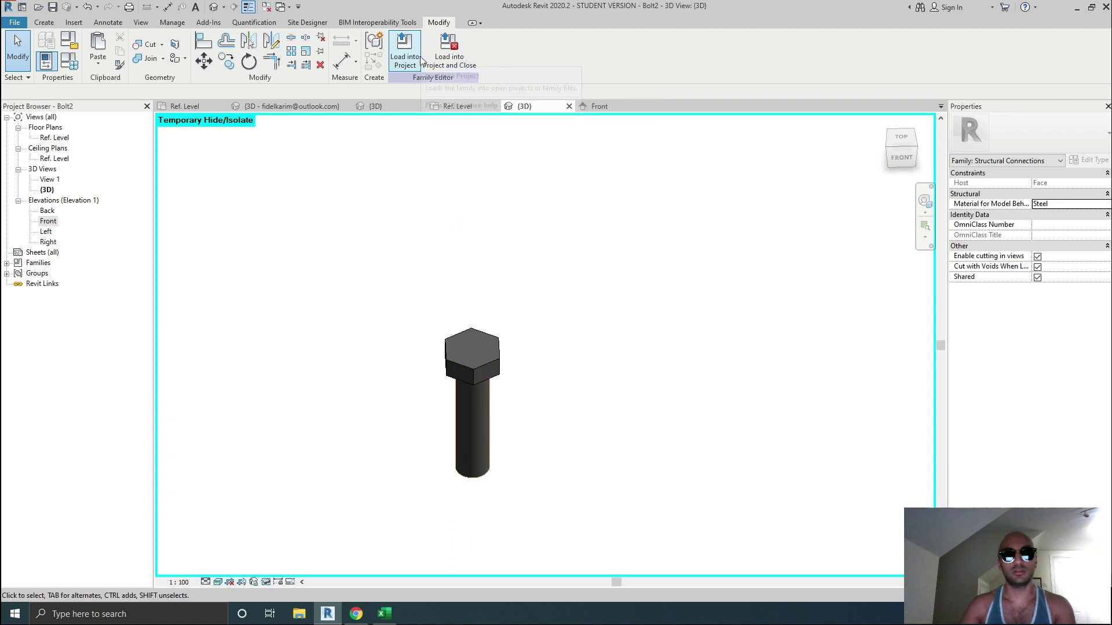
# Close the inactive views, load the Bolt2 family into the Grillage Project and place one bolt on the beam web.
pyautogui.click(267, 8)
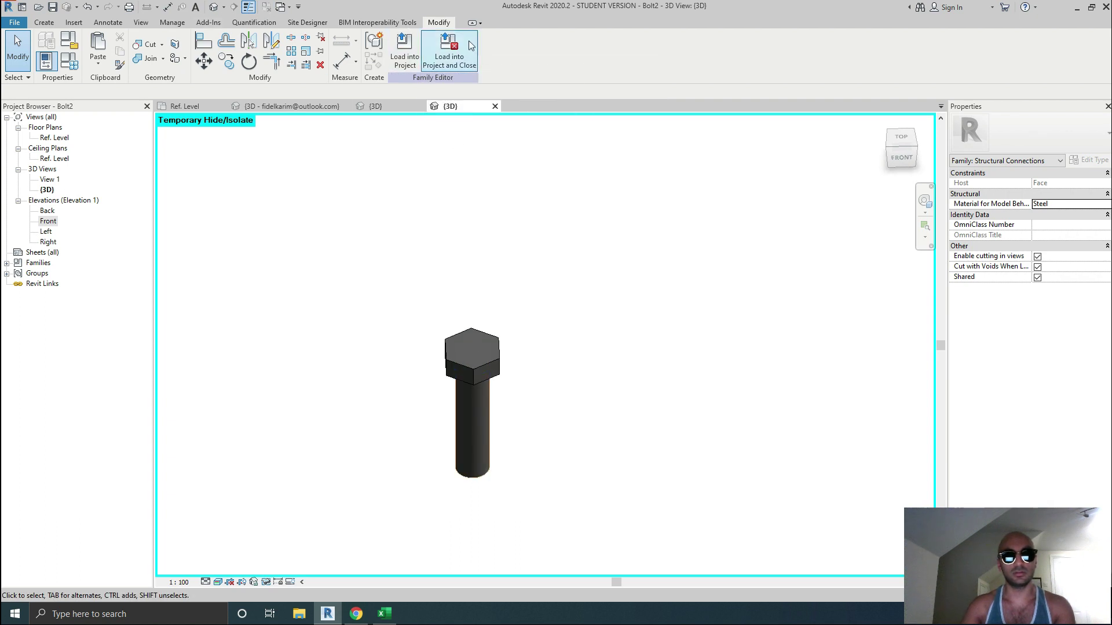
pyautogui.click(405, 58)
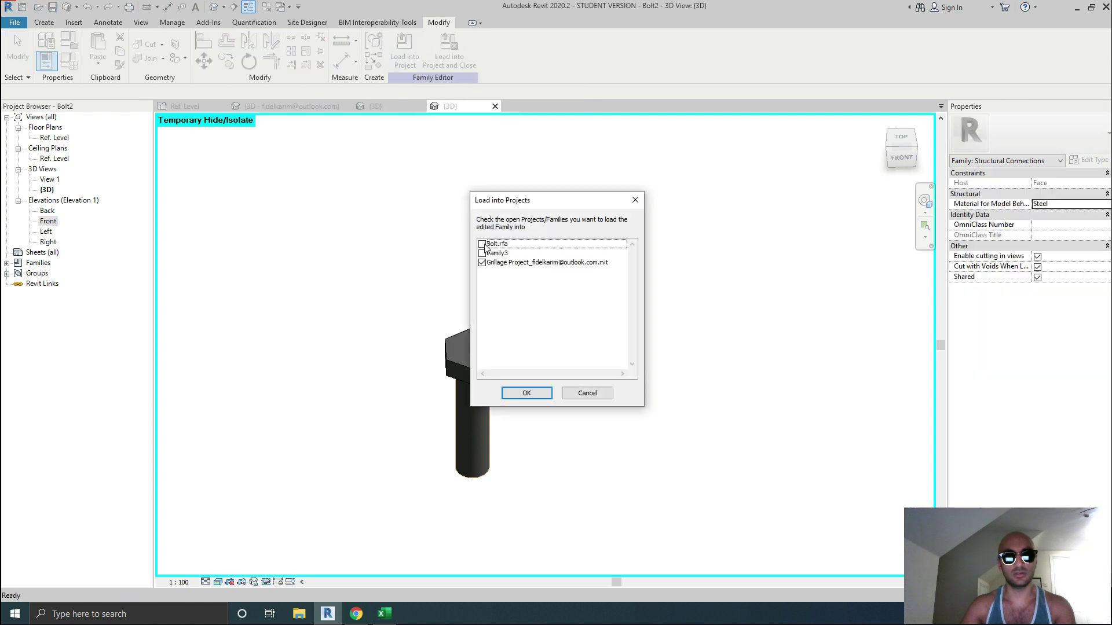
pyautogui.click(523, 393)
pyautogui.scroll(-3, 491, 364)
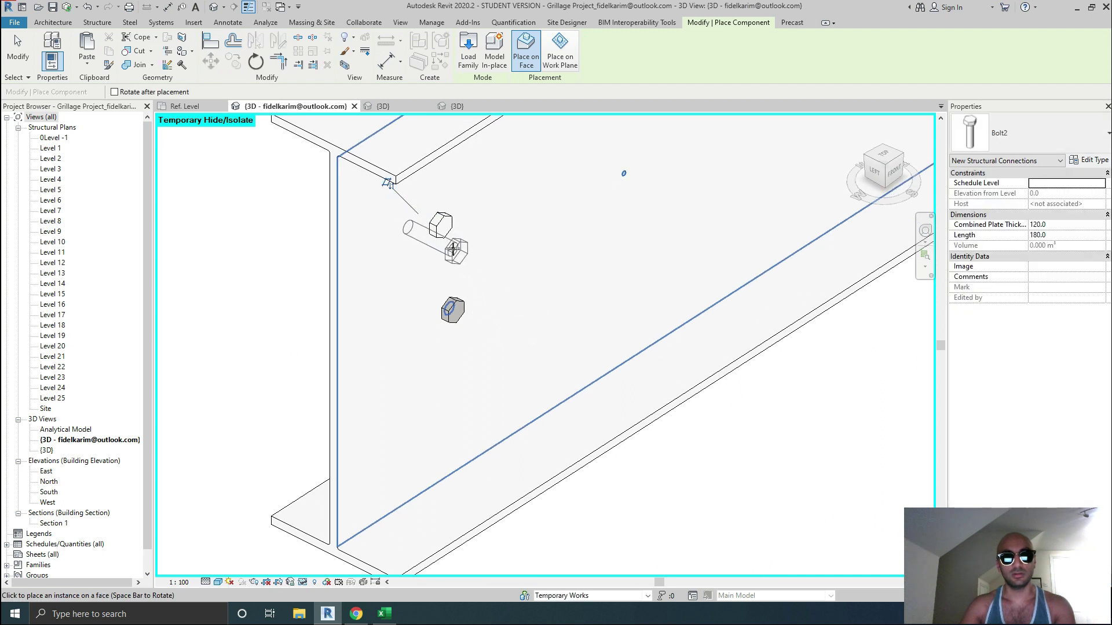
pyautogui.press('Escape')
# Set the phase created of the placed Bolt2 instance to Existing.
pyautogui.keyDown('shift'); pyautogui.moveTo(446, 225); pyautogui.dragTo(490, 226, button='middle'); pyautogui.keyUp('shift')
pyautogui.click(432, 219)
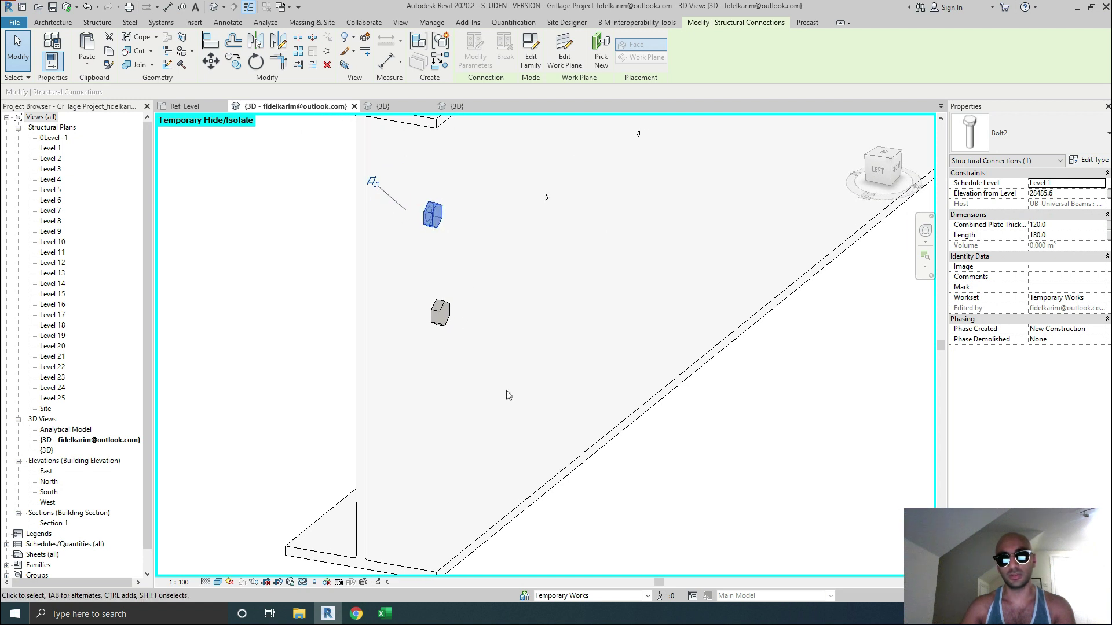
pyautogui.click(1100, 331)
pyautogui.click(1066, 340)
pyautogui.click(609, 430)
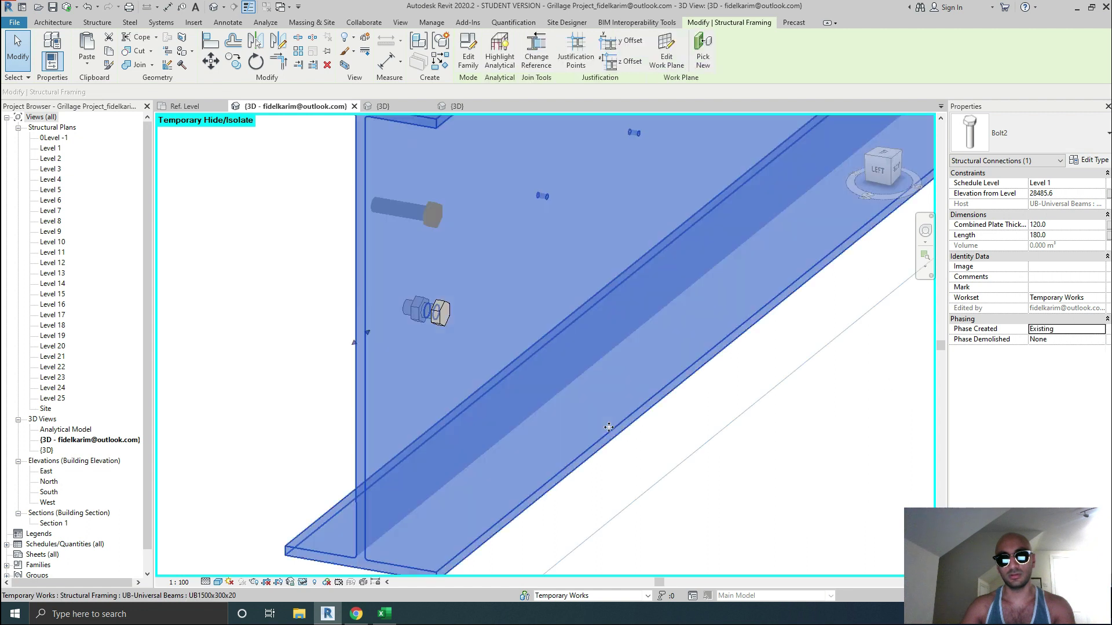
pyautogui.click(722, 488)
# Set the Bolt2 instance's phase created back to New Construction.
pyautogui.click(433, 215)
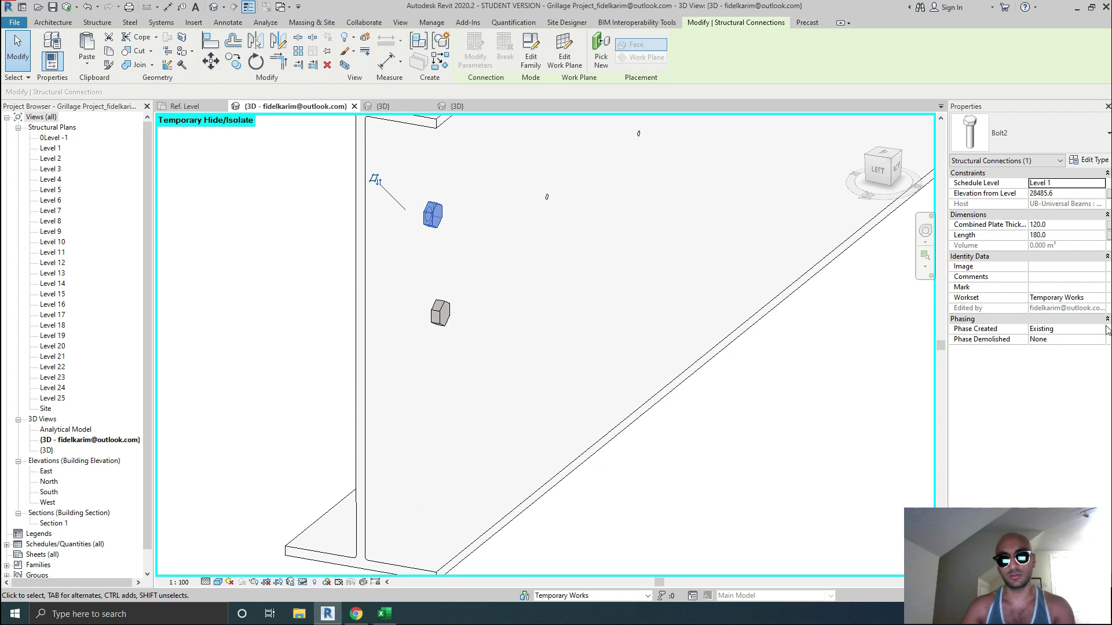
pyautogui.click(1100, 329)
pyautogui.click(1051, 348)
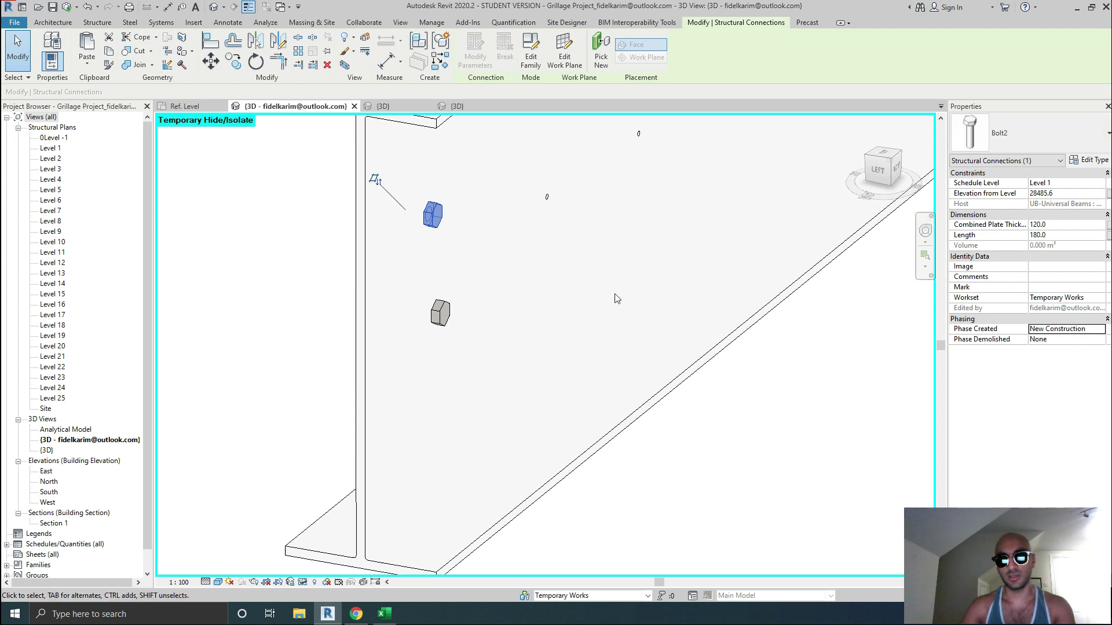
# Compare the type properties, including material, of the older M45 bolt and the new Bolt2.
pyautogui.click(440, 313)
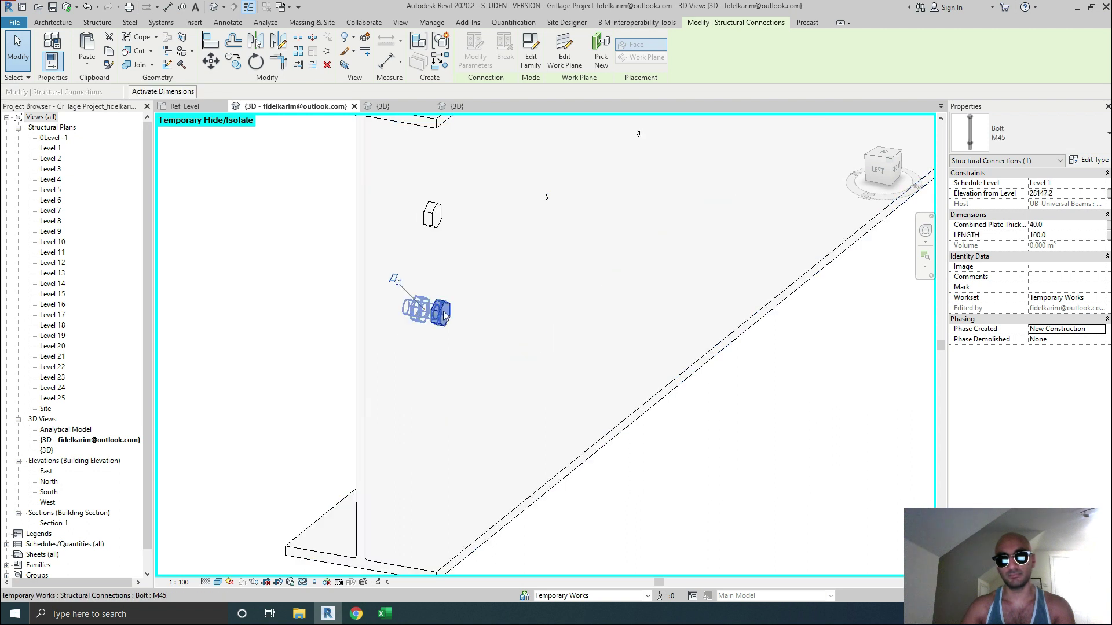
pyautogui.click(1094, 162)
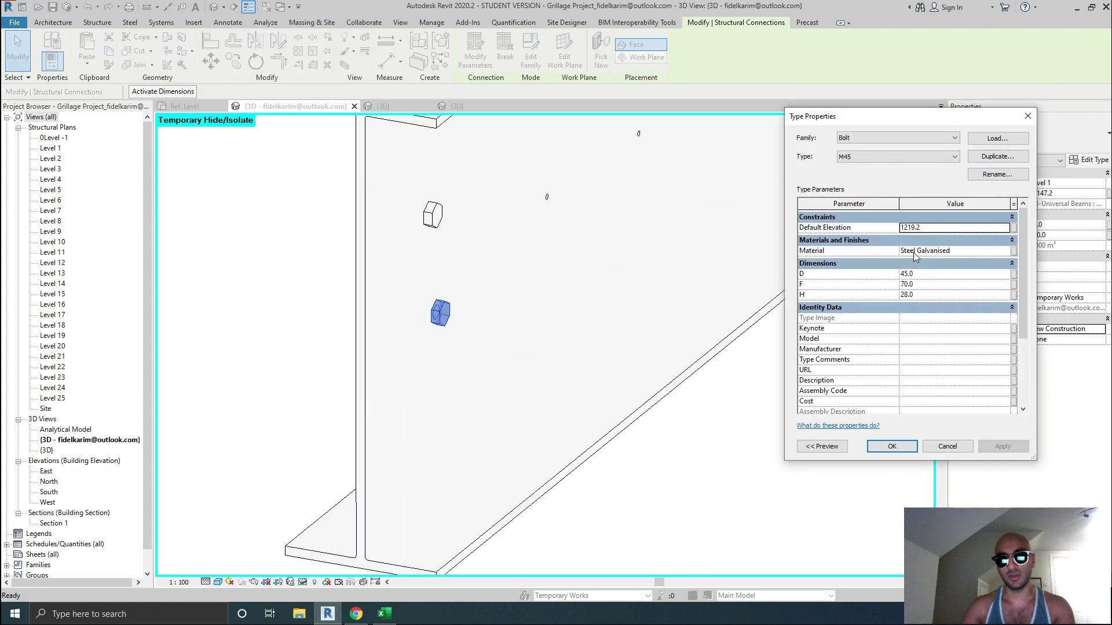
pyautogui.click(1026, 119)
pyautogui.click(433, 214)
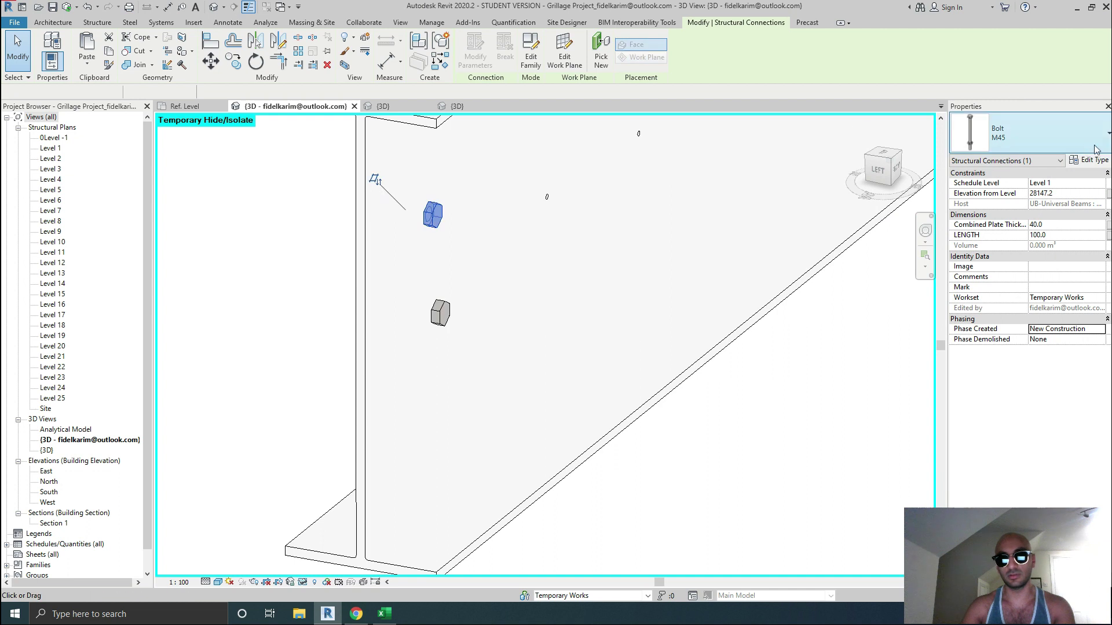
pyautogui.click(1094, 162)
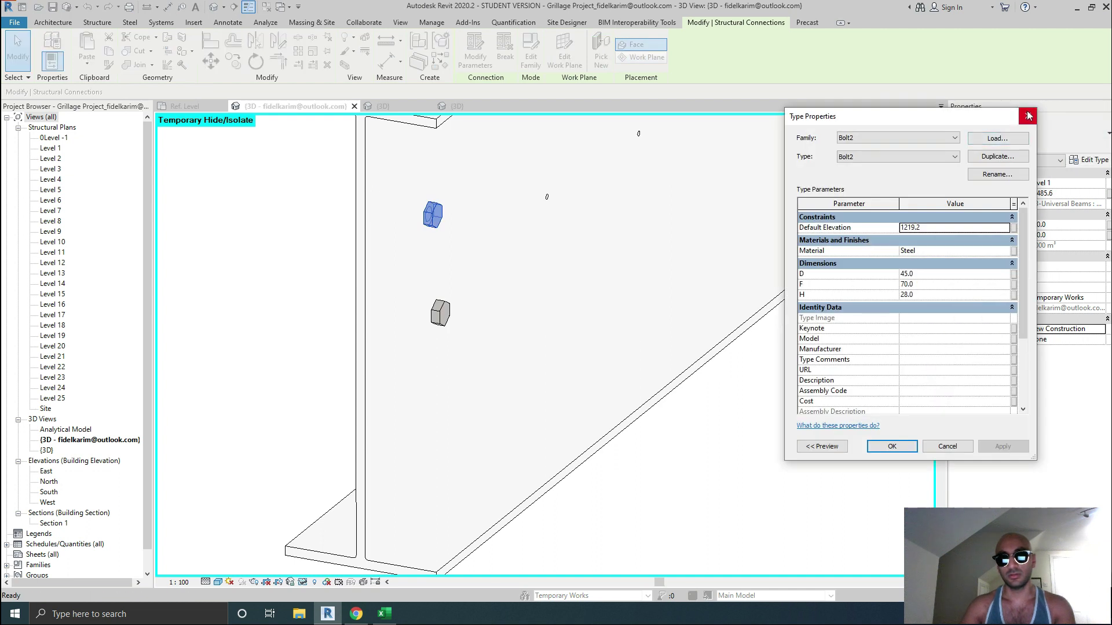
pyautogui.click(1028, 116)
# Examine both bolts from the other side of the beam web.
pyautogui.click(478, 278)
pyautogui.keyDown('shift'); pyautogui.moveTo(511, 271); pyautogui.dragTo(421, 342, button='middle'); pyautogui.keyUp('shift')
pyautogui.click(219, 582)
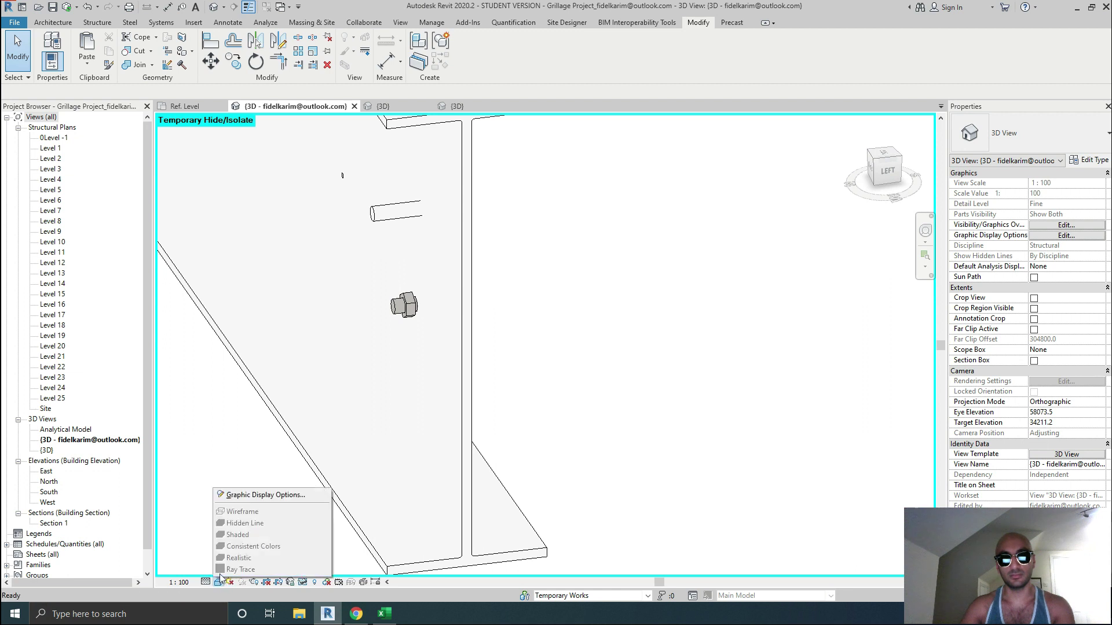
pyautogui.keyDown('shift'); pyautogui.moveTo(492, 414); pyautogui.dragTo(442, 386, button='middle'); pyautogui.keyUp('shift')
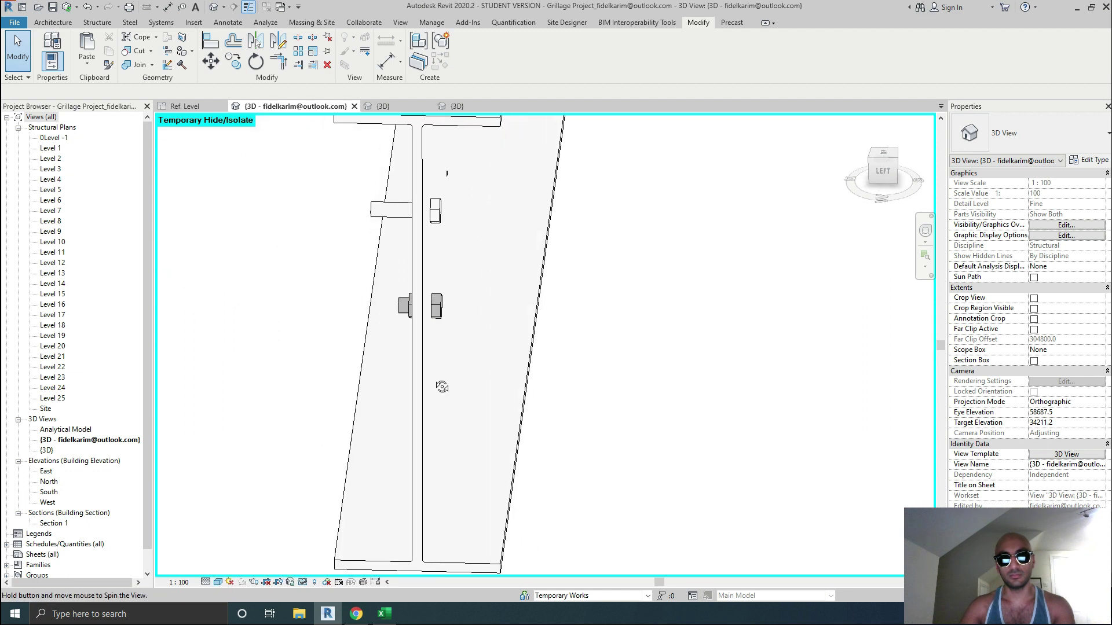
# Return to the Bolt2 family and save a copy of it in Documents as Nut2.
pyautogui.click(478, 109)
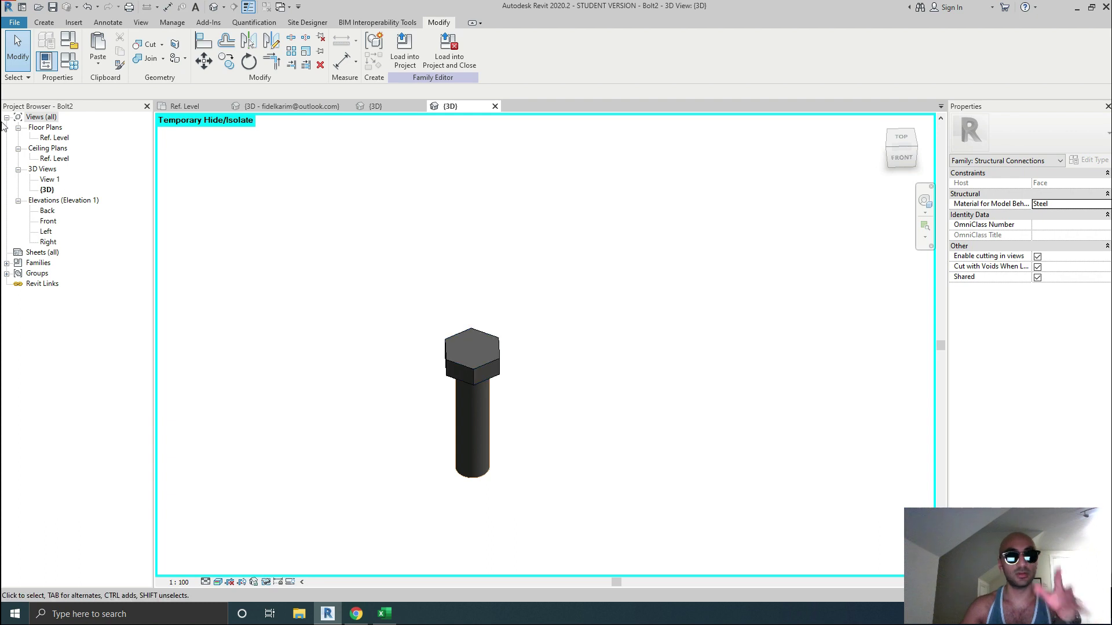
pyautogui.click(16, 22)
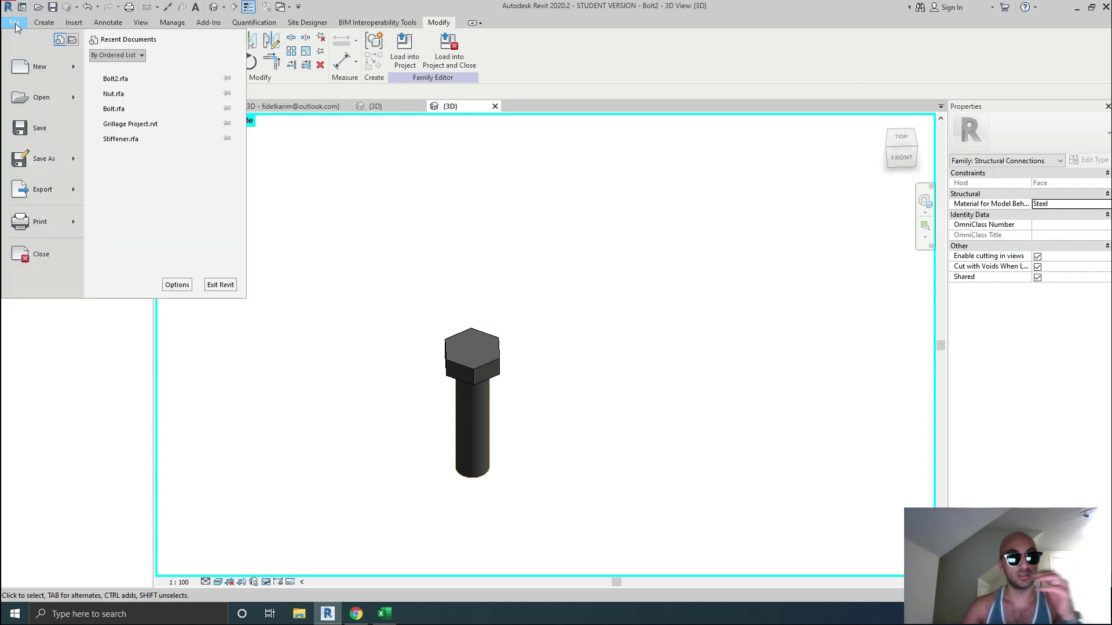
pyautogui.moveTo(48, 167)
pyautogui.click(119, 152)
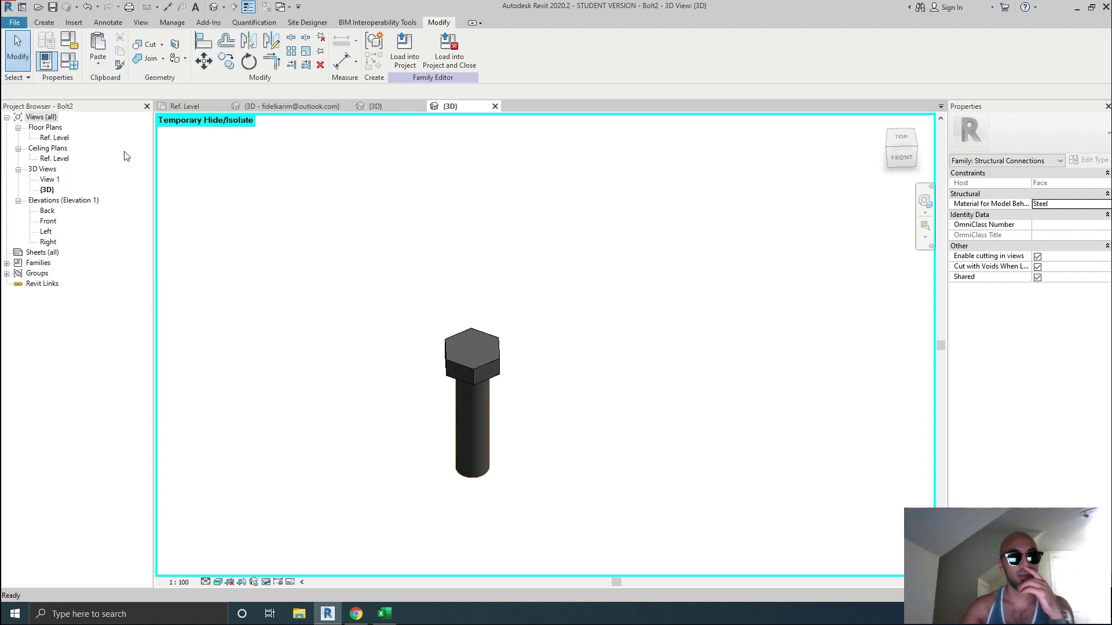
pyautogui.scroll(-1, 449, 370)
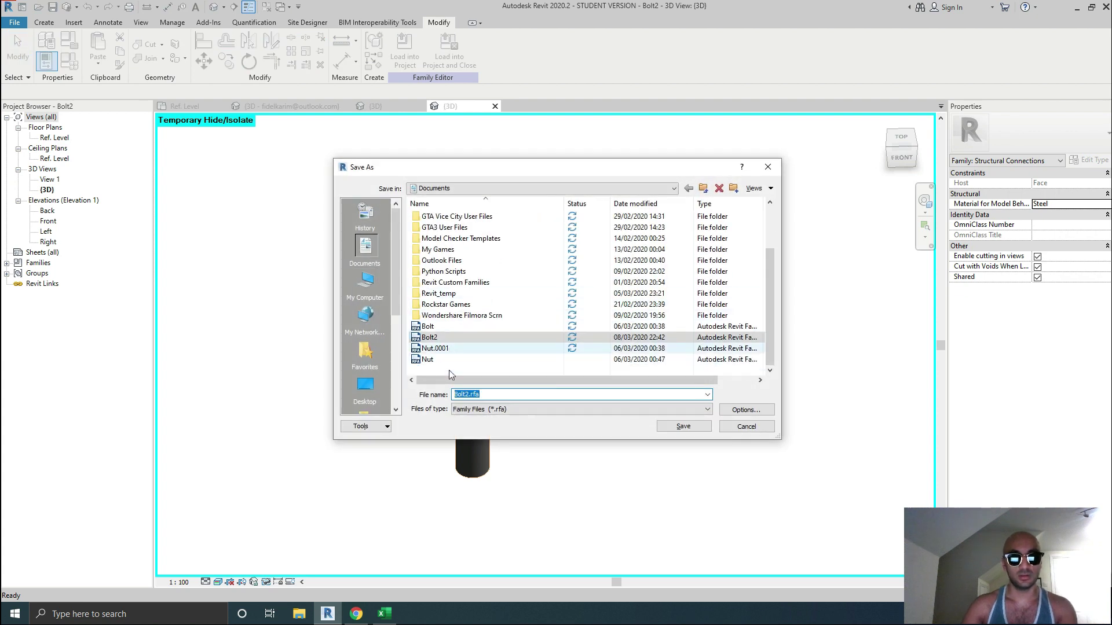
pyautogui.write('Nut2')
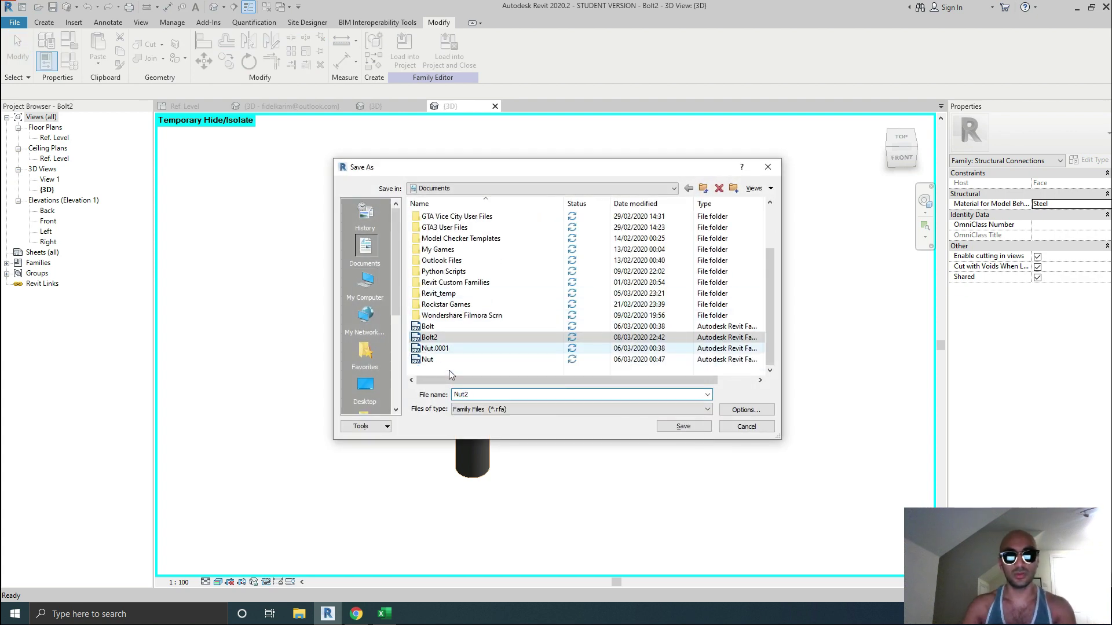
pyautogui.click(681, 427)
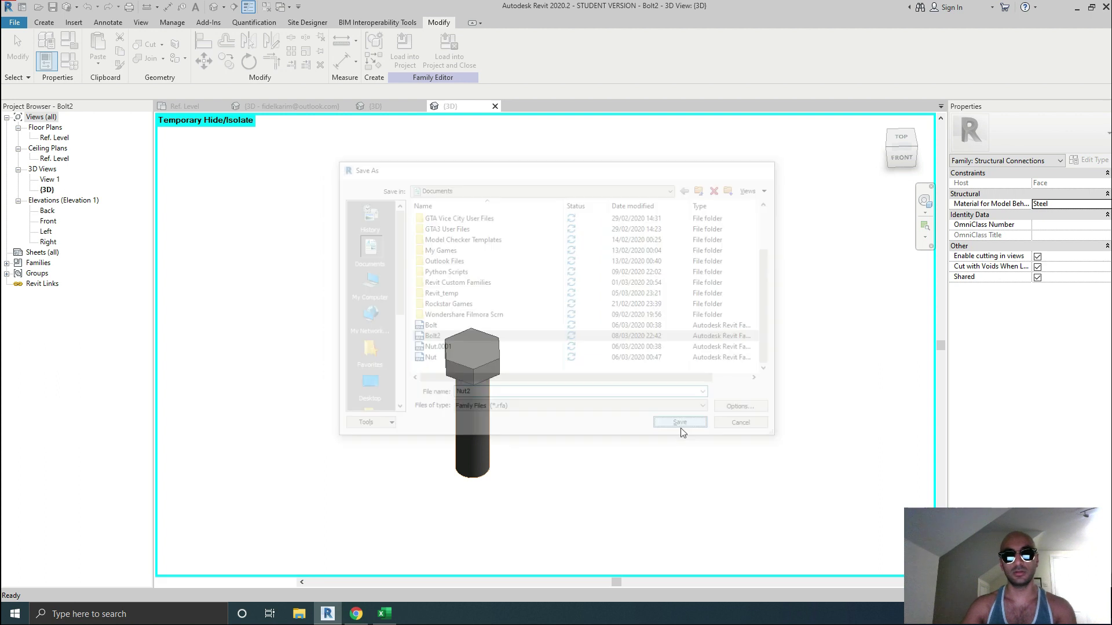
# Delete the cylindrical shank extrusion and its matching void, leaving only the hexagonal head.
pyautogui.moveTo(656, 426); pyautogui.dragTo(687, 301, button='middle')
pyautogui.moveTo(622, 362); pyautogui.dragTo(488, 327)
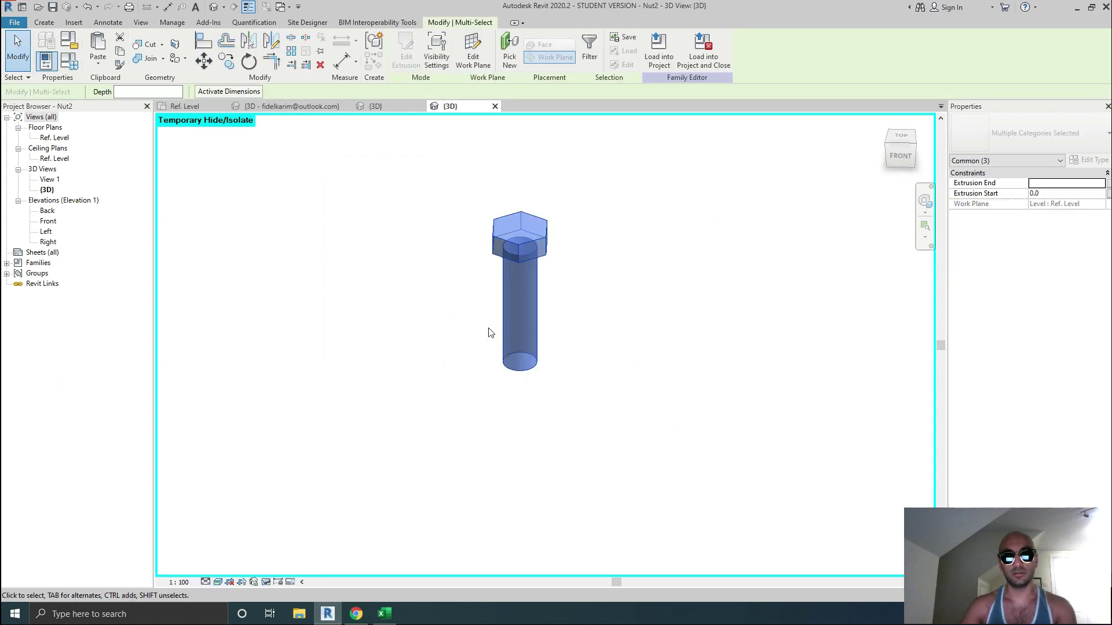
pyautogui.press('Escape')
pyautogui.click(539, 323)
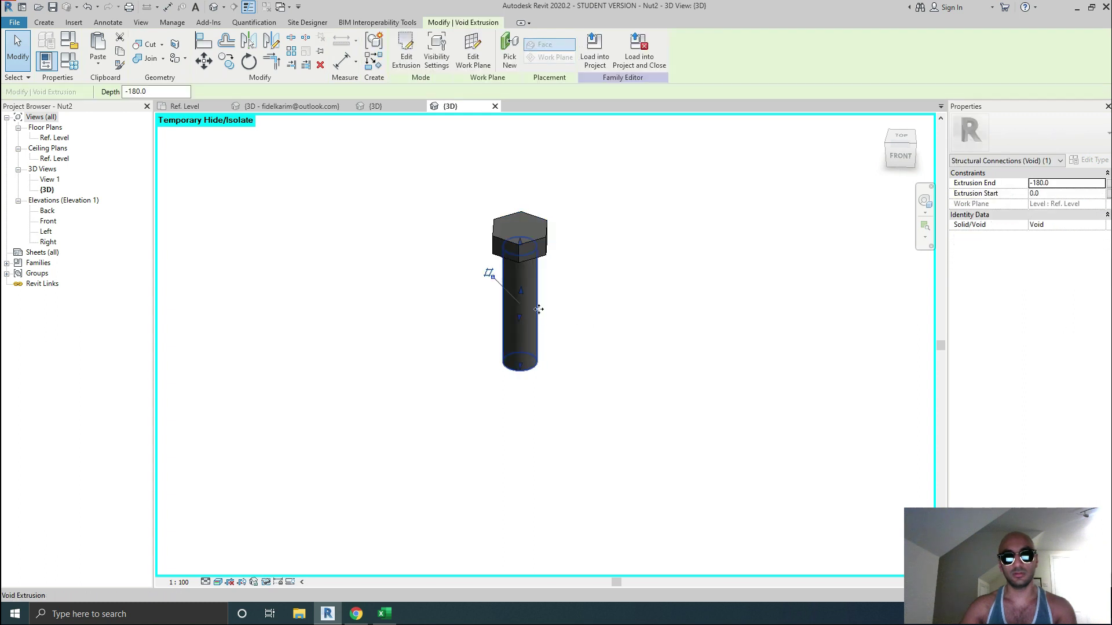
pyautogui.press('Escape')
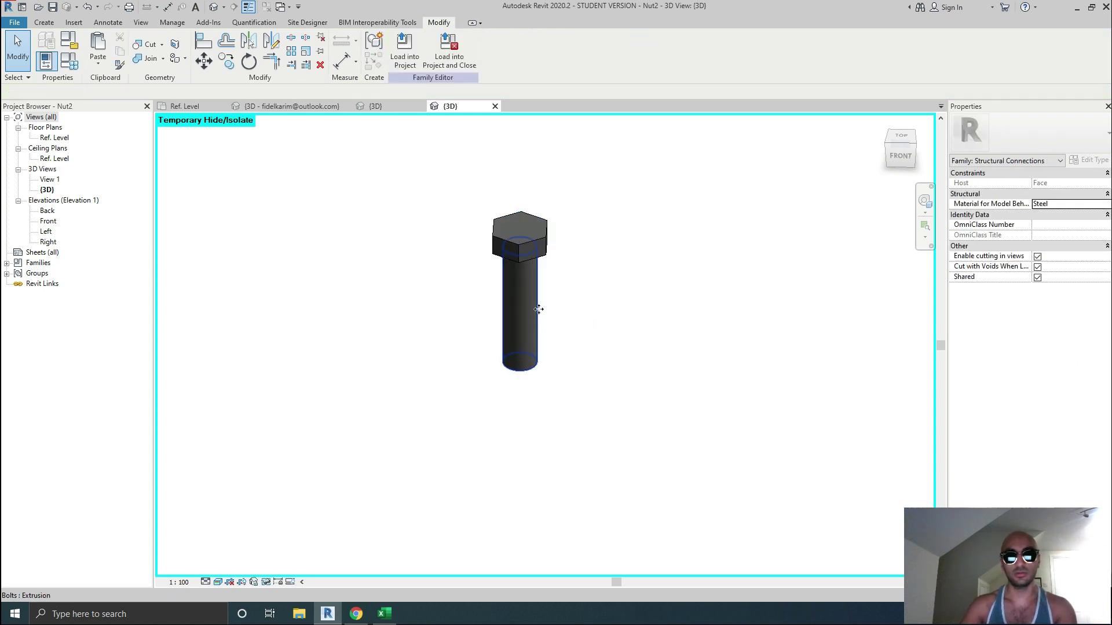
pyautogui.click(538, 309)
pyautogui.press('Delete')
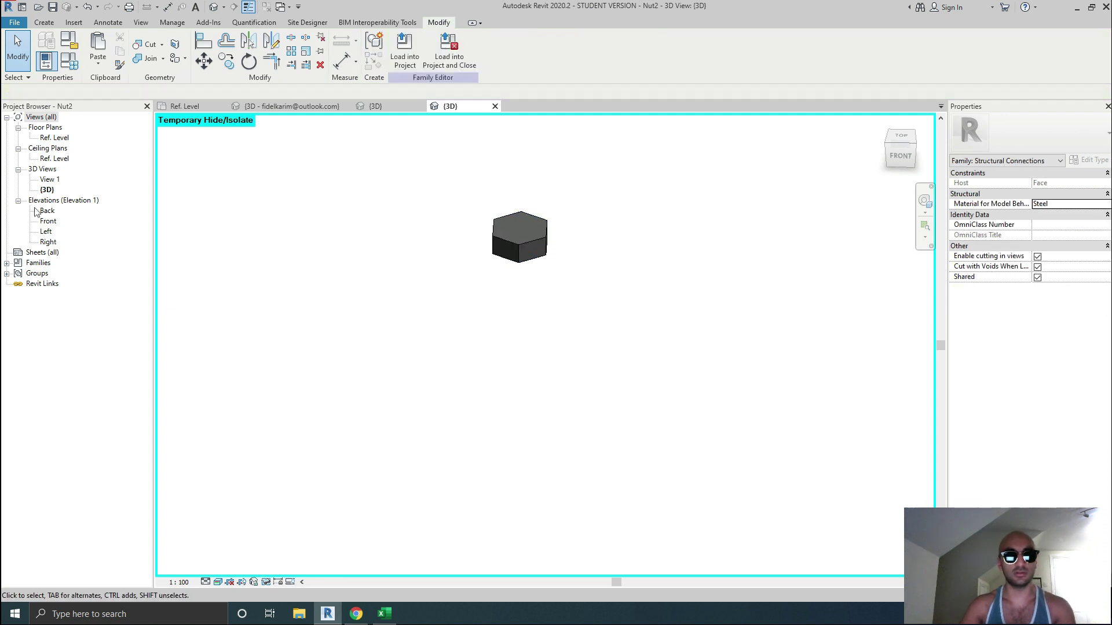
# Edit the hexagonal extrusion in the Ref. Level plan and sketch a circle of about 20 mm radius at its centre.
pyautogui.doubleClick(57, 139)
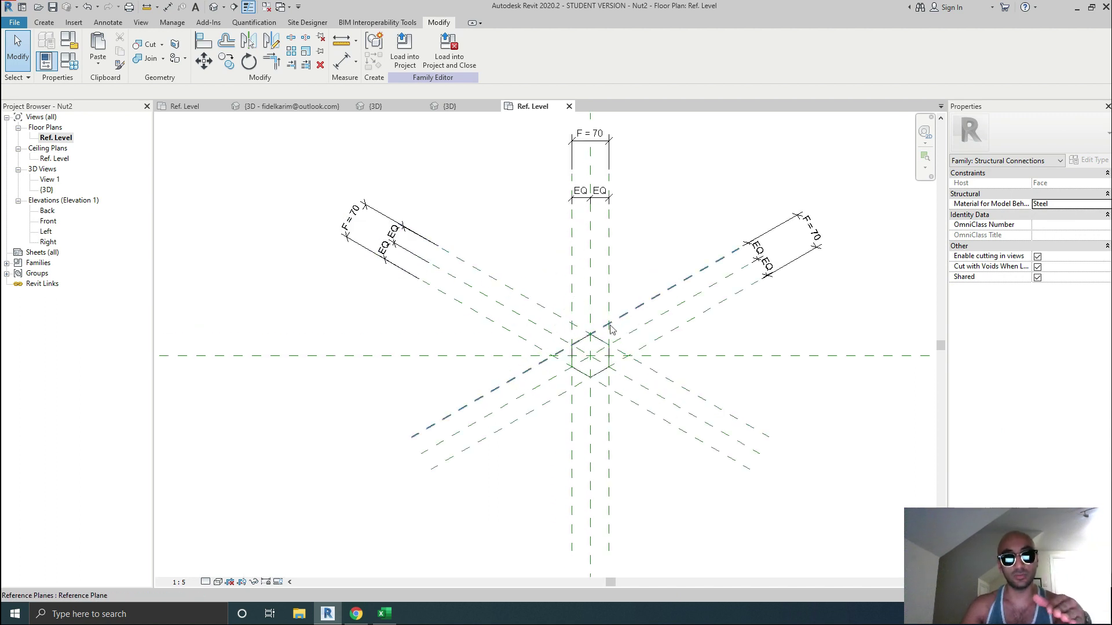
pyautogui.scroll(5, 608, 333)
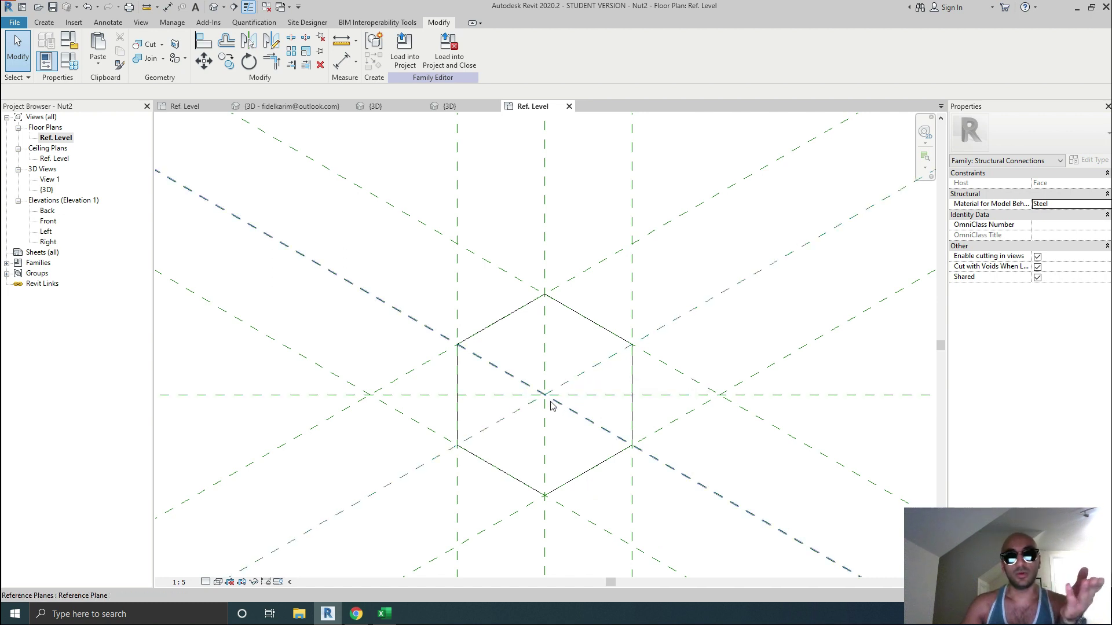
pyautogui.doubleClick(631, 371)
pyautogui.scroll(2, 512, 184)
pyautogui.click(476, 38)
pyautogui.moveTo(602, 496); pyautogui.dragTo(590, 367, button='middle')
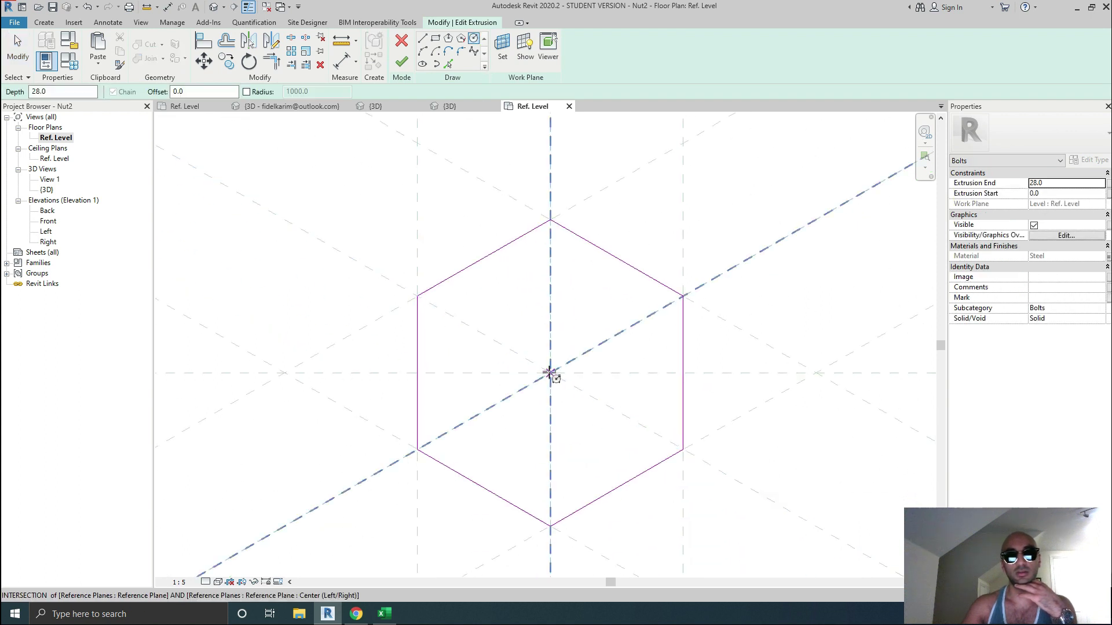
pyautogui.click(550, 373)
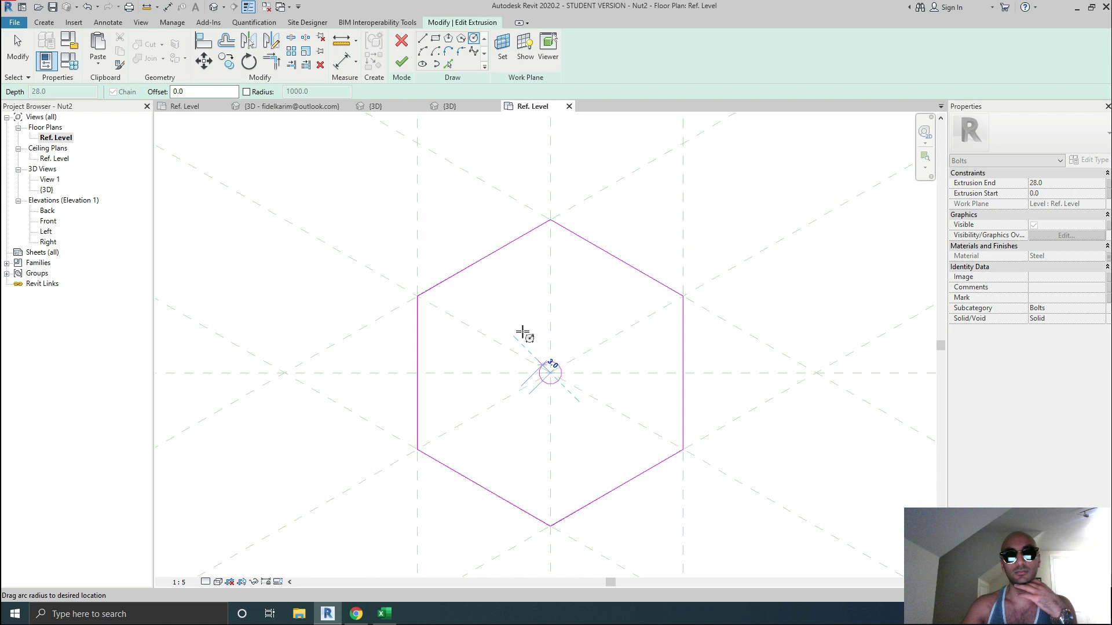
pyautogui.click(500, 313)
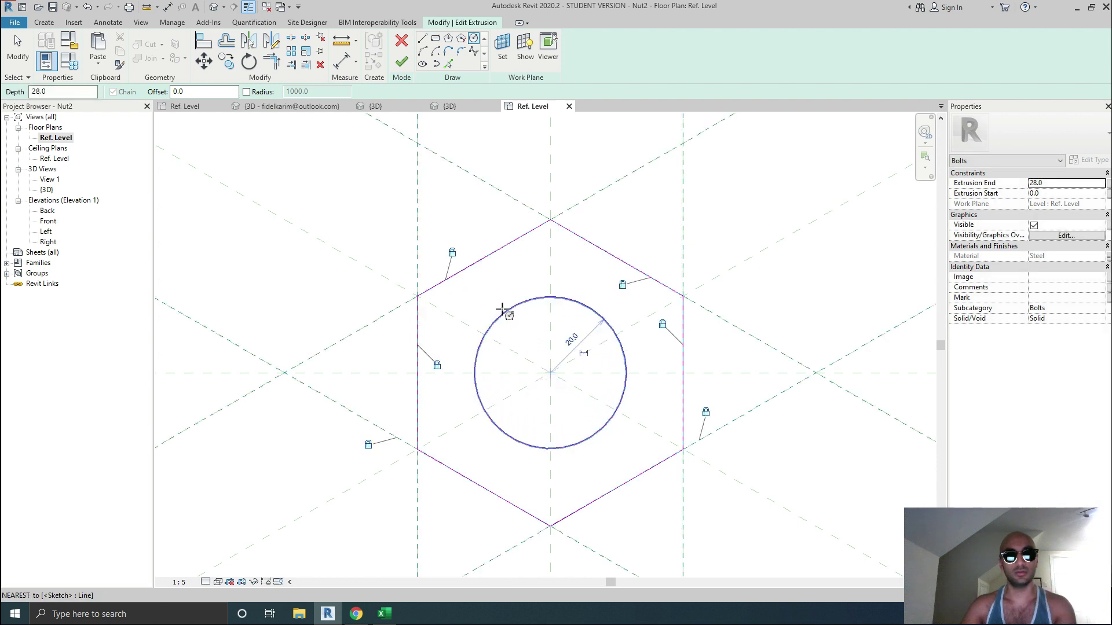
pyautogui.press('Escape')
pyautogui.press('Escape')
# Add a diameter dimension to the circle inside the hexagon sketch.
pyautogui.press('d')
pyautogui.press('i')
pyautogui.click(483, 47)
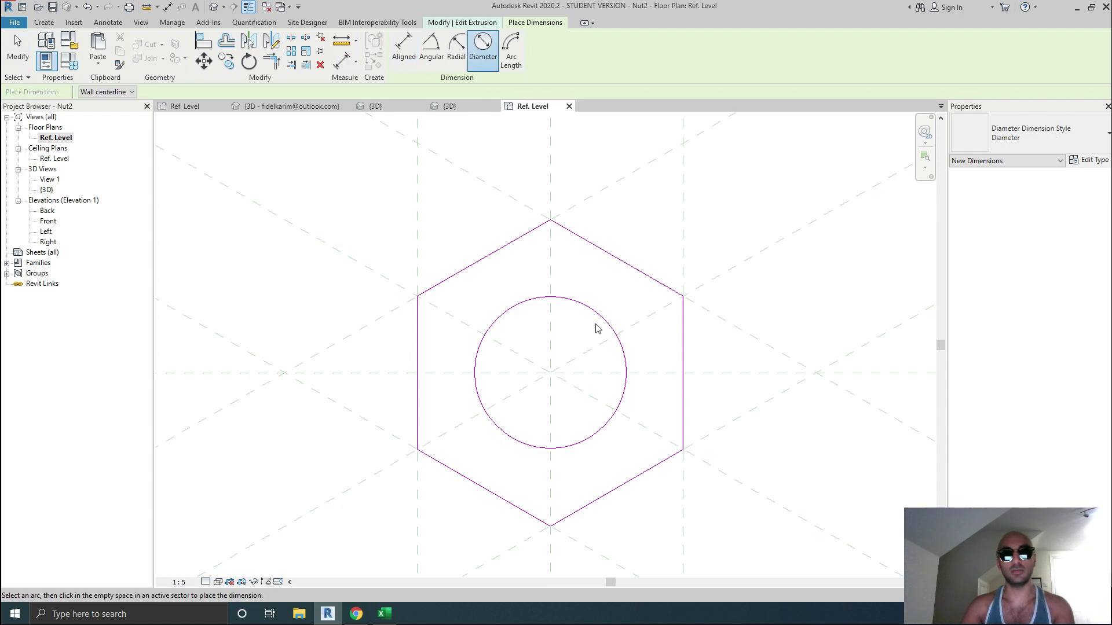
pyautogui.click(599, 371)
pyautogui.click(601, 370)
pyautogui.press('Escape')
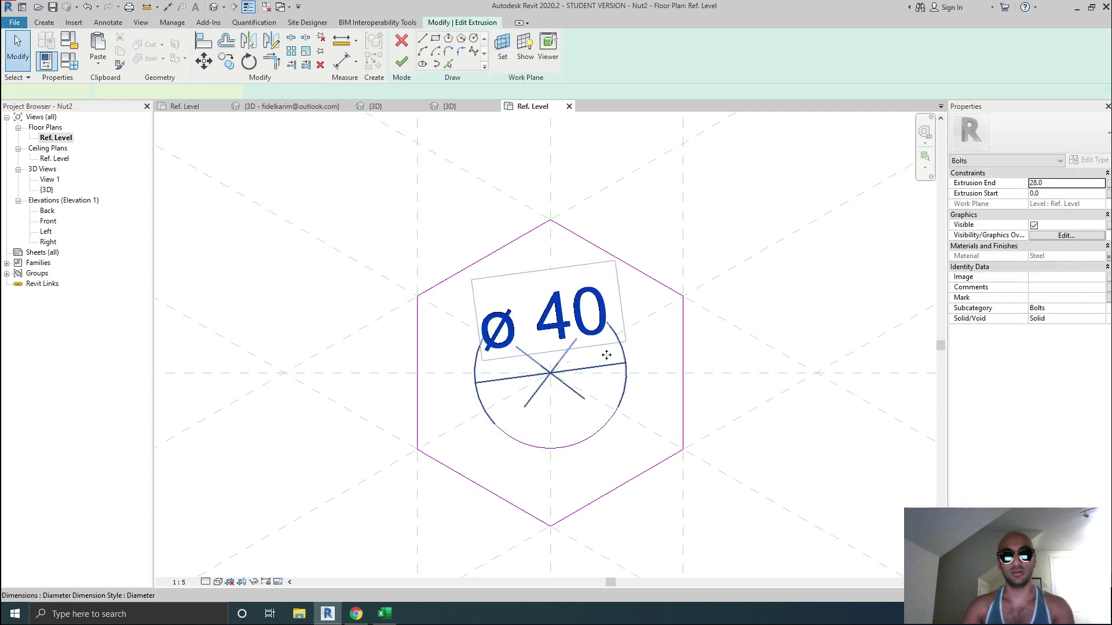
# Label the circle's diameter dimension with parameter D and finish the extrusion sketch.
pyautogui.click(463, 49)
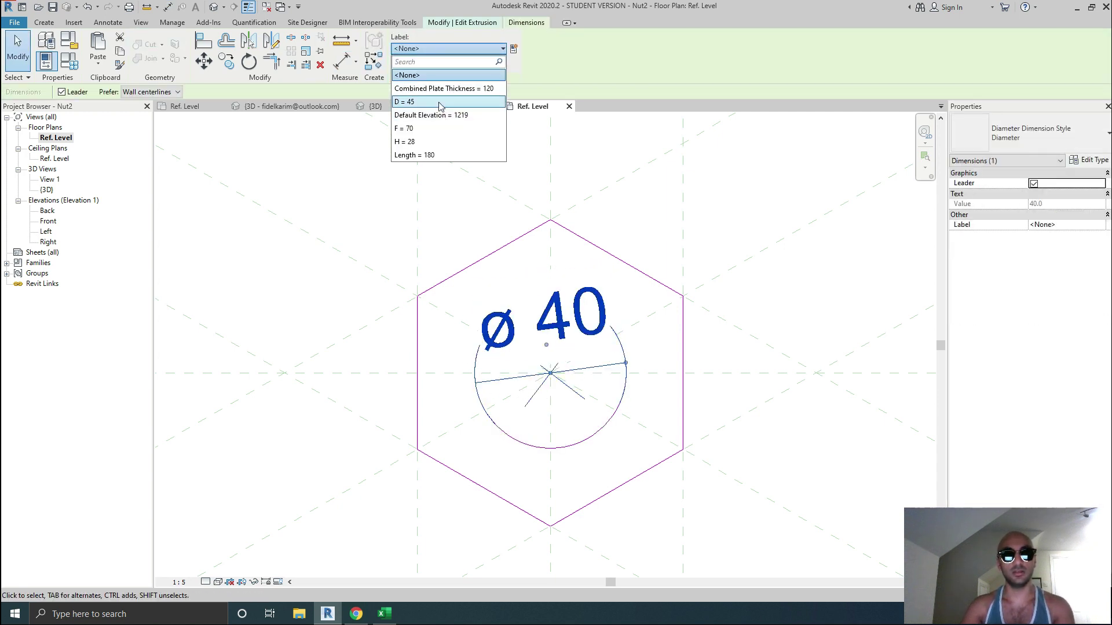
pyautogui.click(442, 99)
pyautogui.press('Escape')
pyautogui.click(408, 63)
pyautogui.click(321, 217)
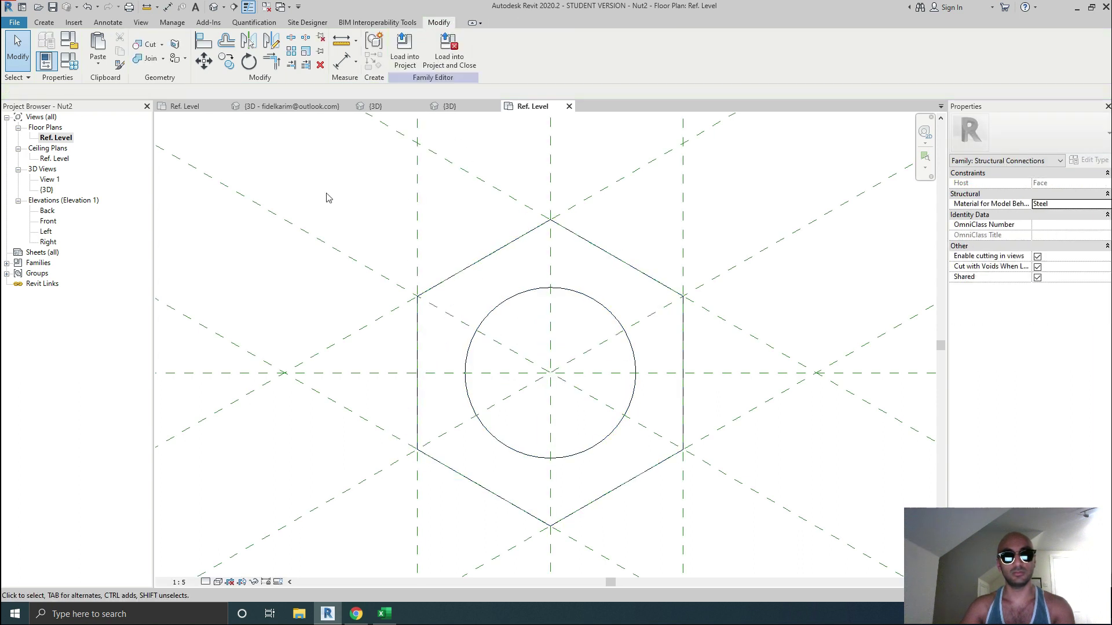
# Reset the temporary hide/isolate in the 3D view and inspect the nut's through hole from several angles.
pyautogui.scroll(-1, 347, 215)
pyautogui.scroll(-1, 356, 326)
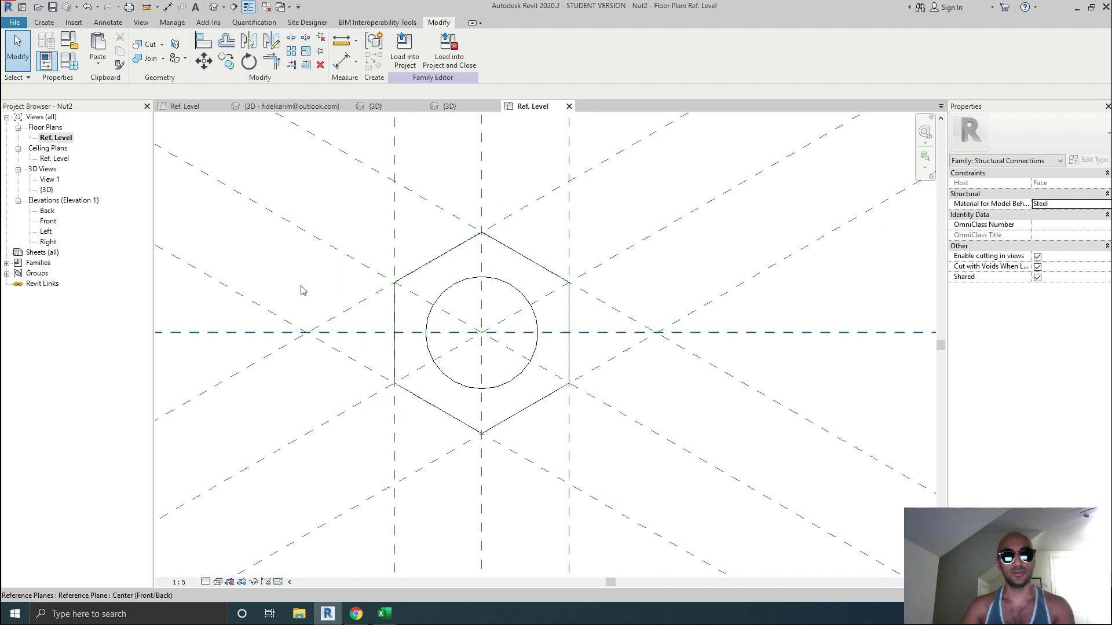
pyautogui.click(232, 8)
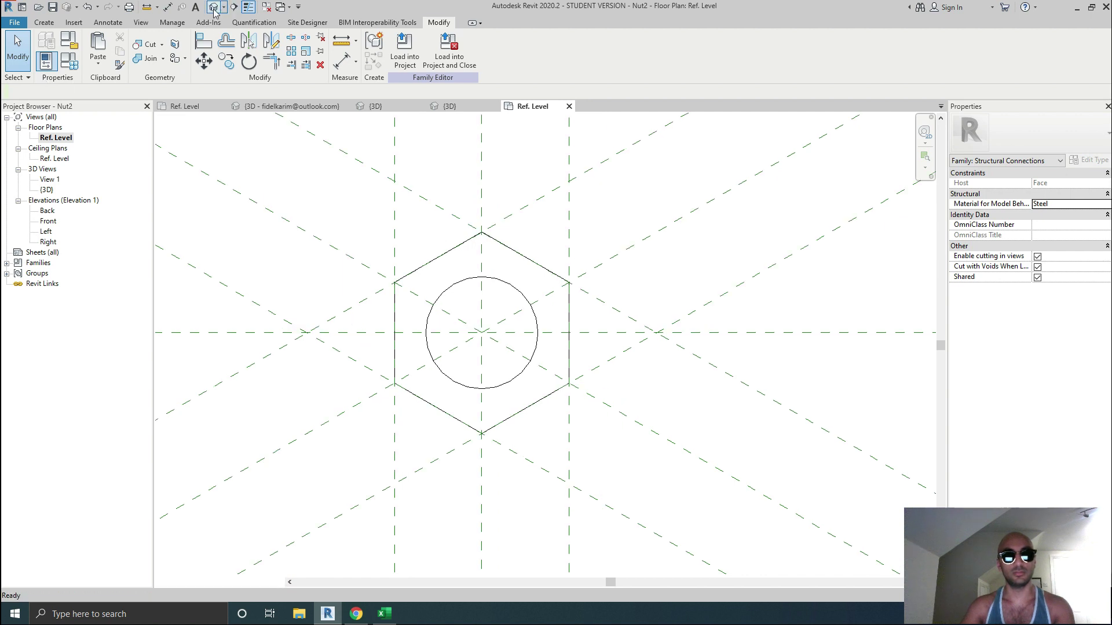
pyautogui.press('h')
pyautogui.press('r')
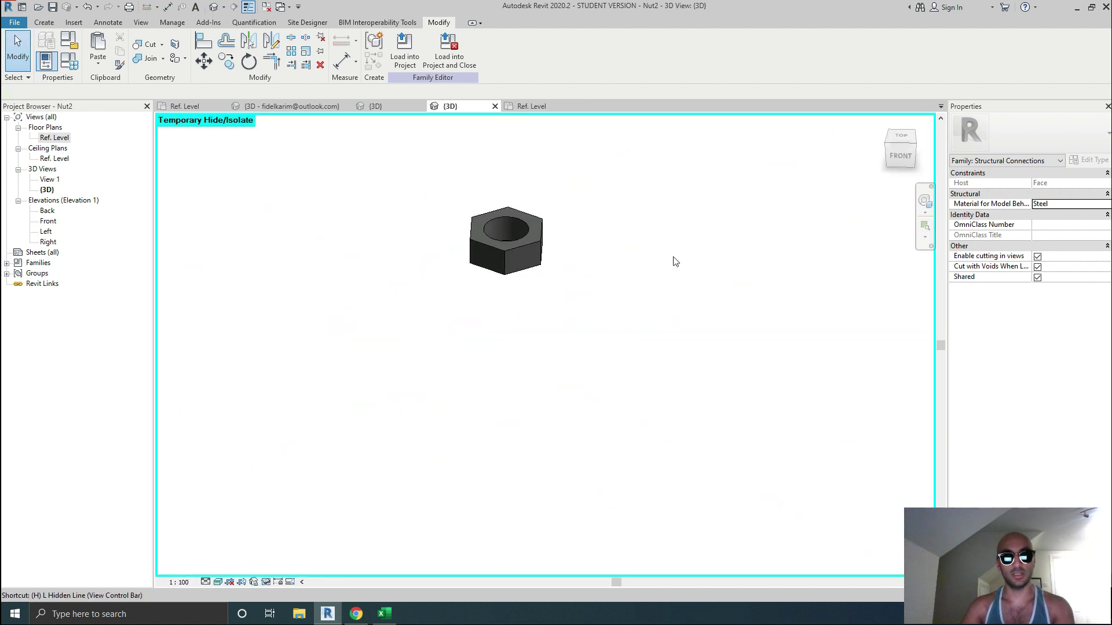
pyautogui.scroll(-4, 593, 289)
pyautogui.keyDown('shift'); pyautogui.moveTo(575, 314); pyautogui.dragTo(316, 565, button='middle'); pyautogui.keyUp('shift')
pyautogui.scroll(3, 566, 265)
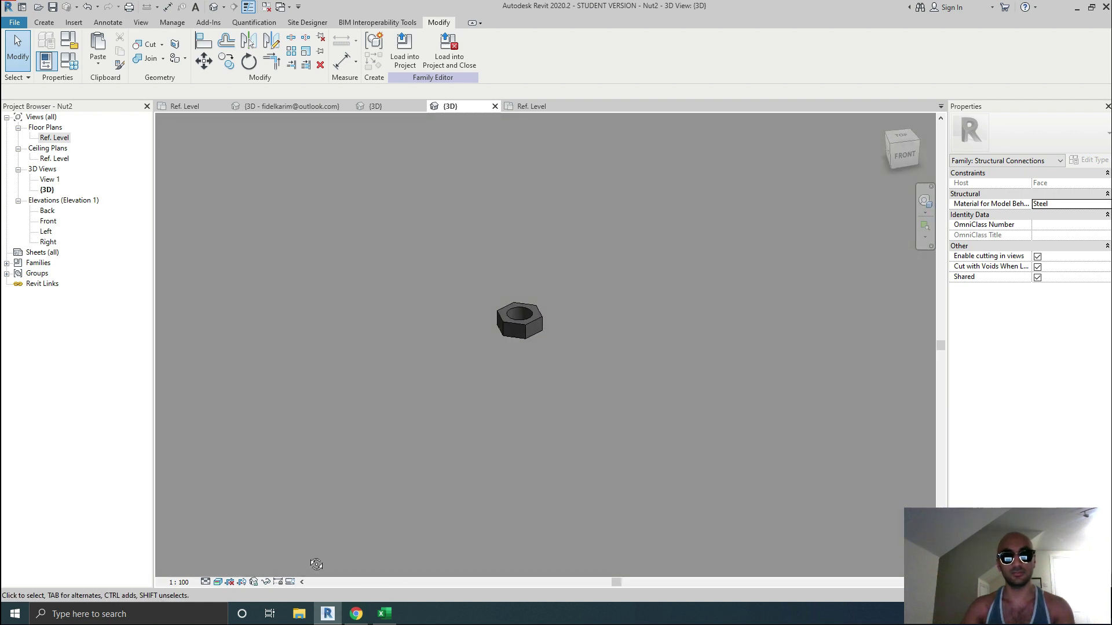
pyautogui.scroll(-2, 585, 287)
pyautogui.keyDown('shift'); pyautogui.moveTo(585, 287); pyautogui.dragTo(603, 320, button='middle'); pyautogui.keyUp('shift')
pyautogui.scroll(3, 571, 316)
pyautogui.keyDown('shift'); pyautogui.moveTo(515, 344); pyautogui.dragTo(519, 378, button='middle'); pyautogui.keyUp('shift')
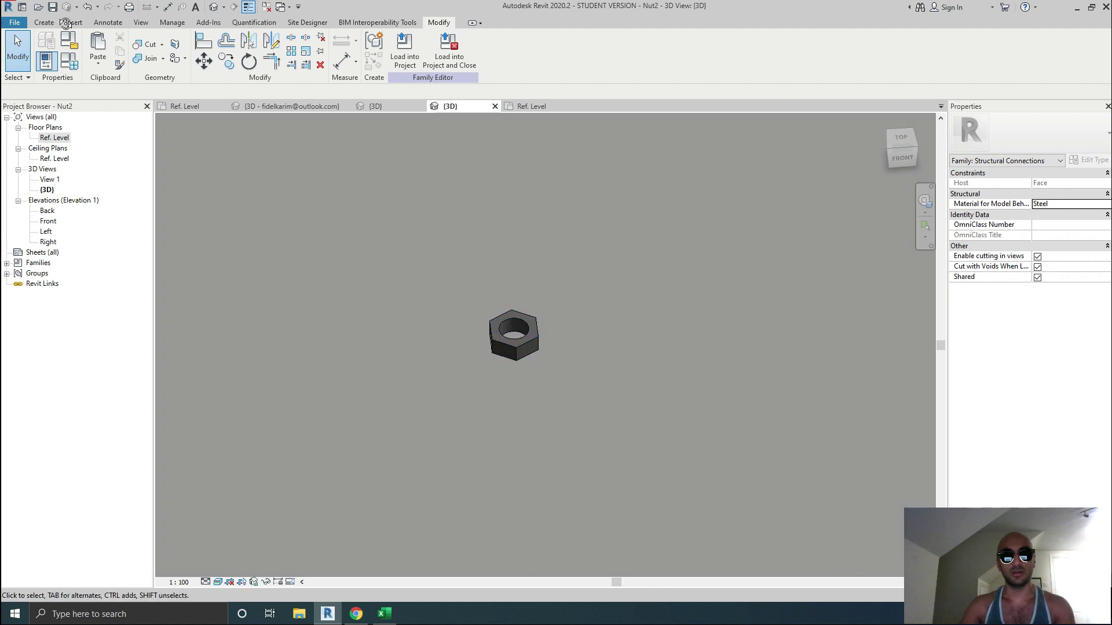
# Delete the Combined Plate Thickness and Length parameters from the nut's family types and accept the changes.
pyautogui.click(69, 60)
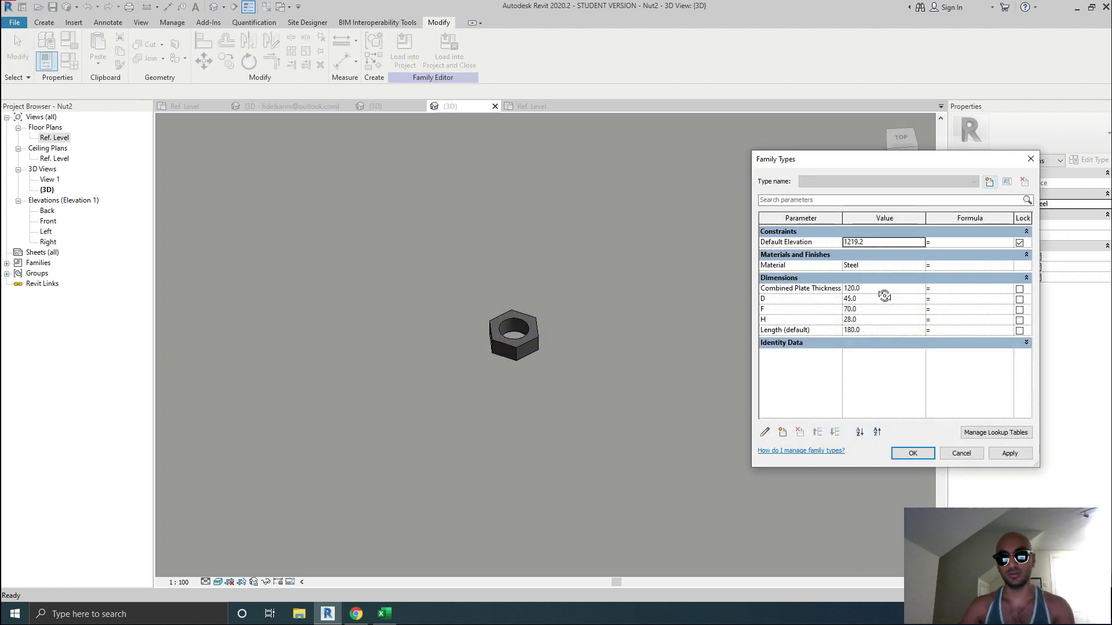
pyautogui.click(800, 289)
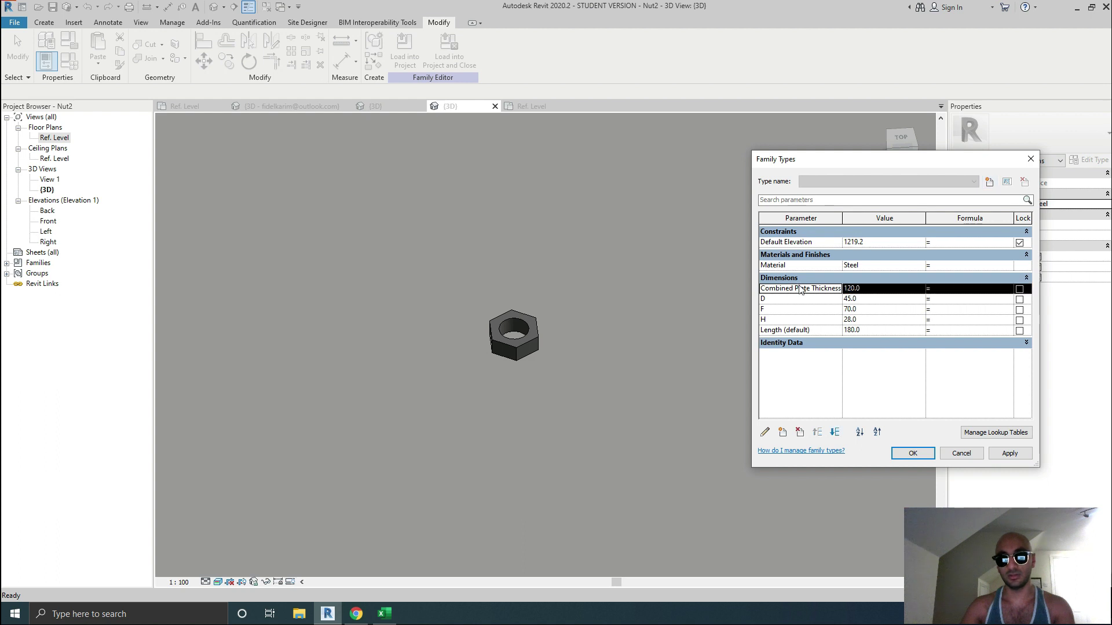
pyautogui.click(800, 433)
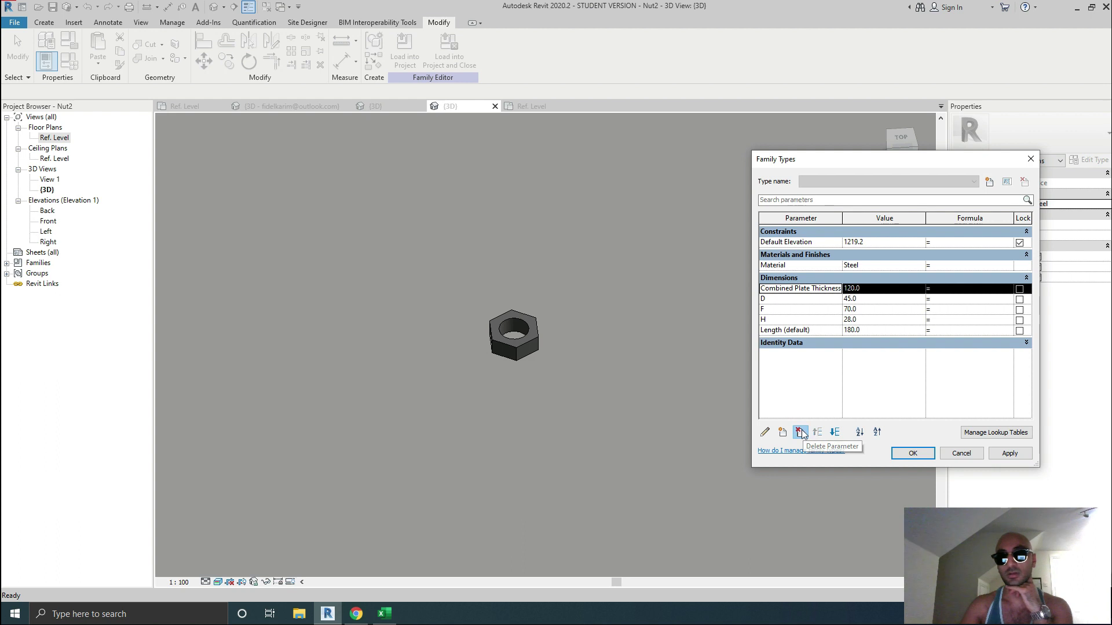
pyautogui.click(579, 332)
pyautogui.click(805, 321)
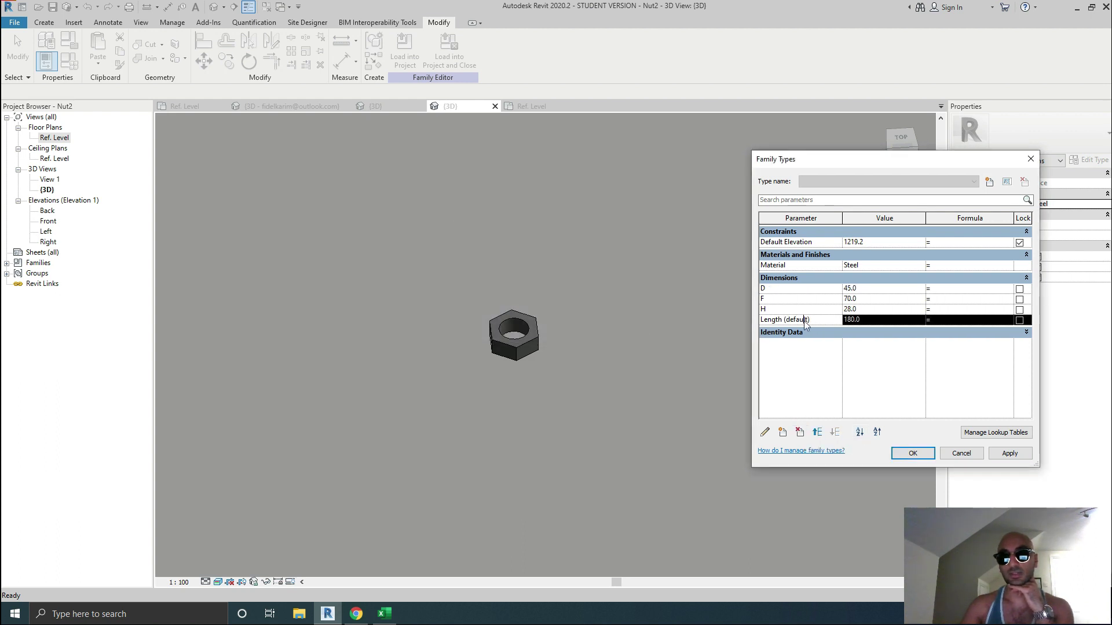
pyautogui.click(800, 432)
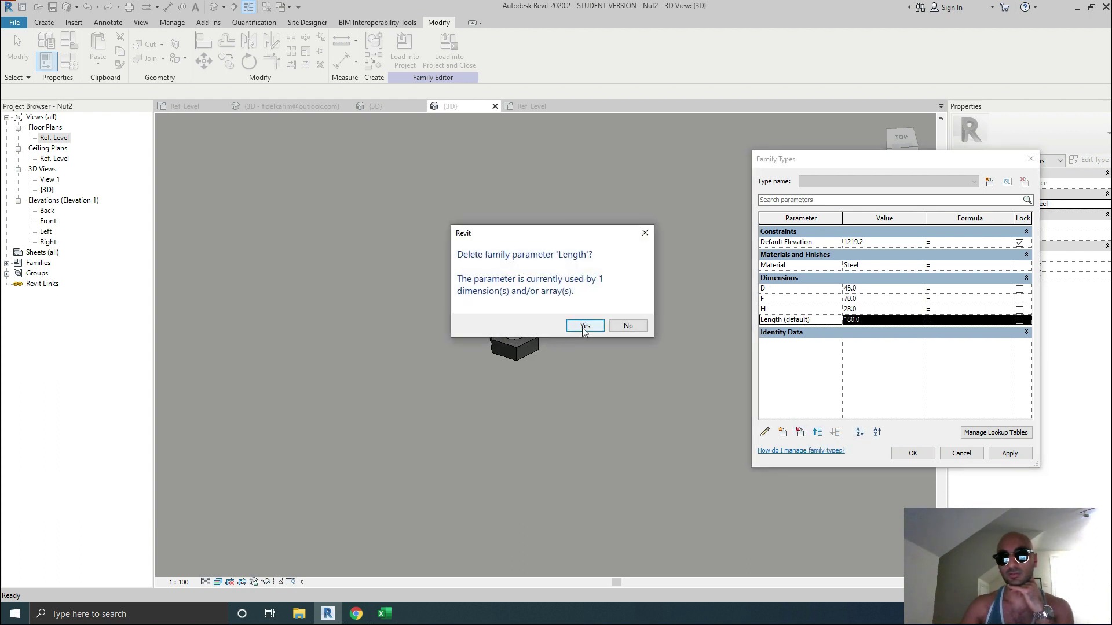
pyautogui.click(580, 330)
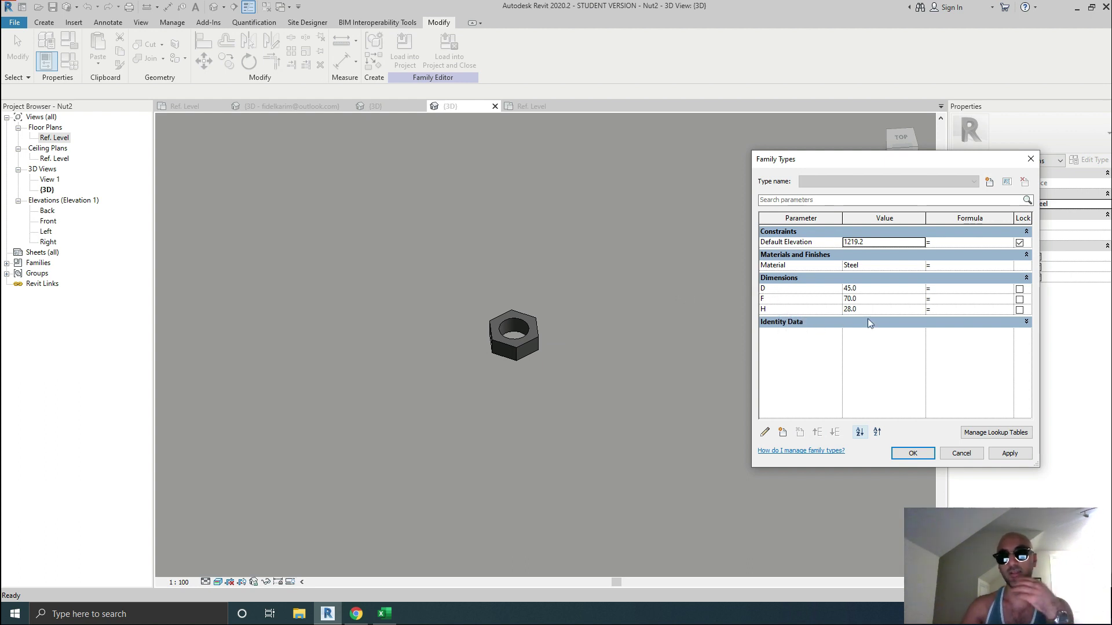
pyautogui.click(912, 453)
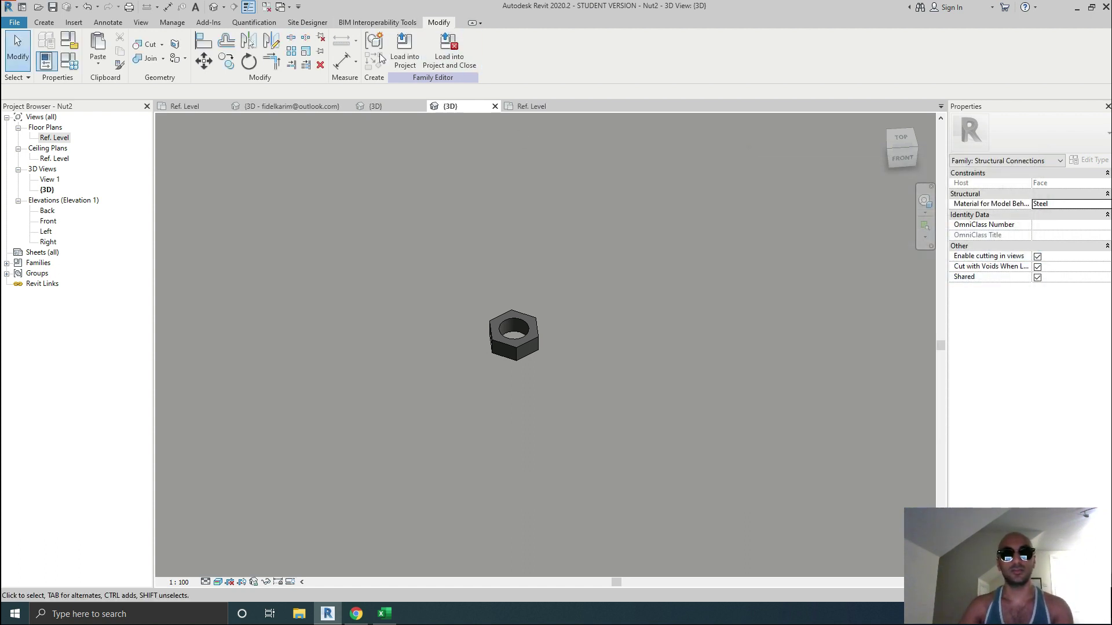
pyautogui.click(444, 56)
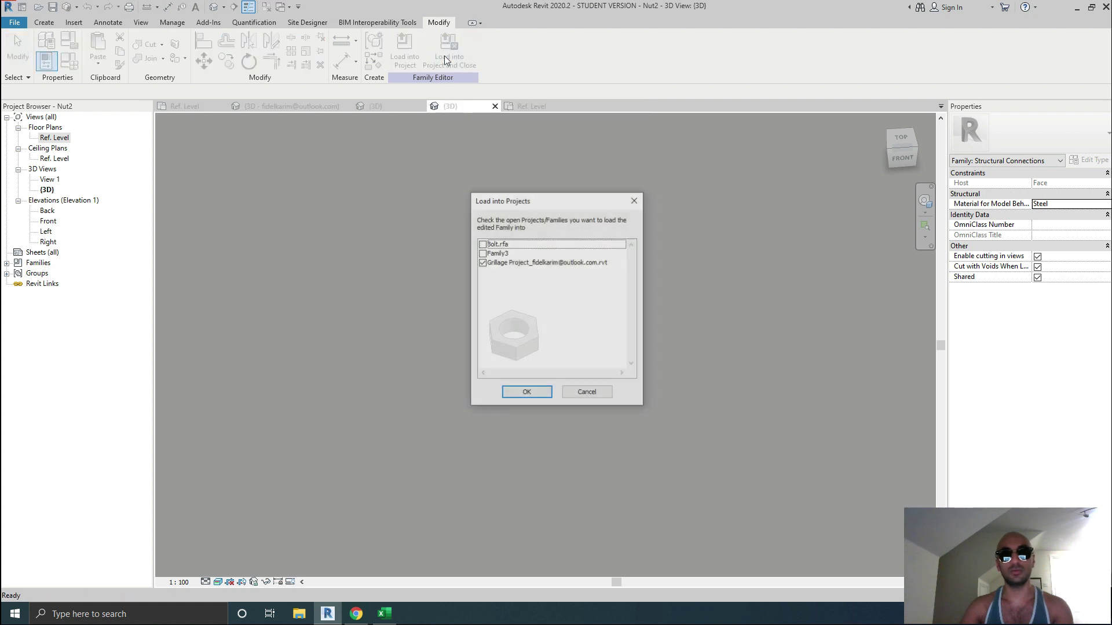
pyautogui.click(482, 244)
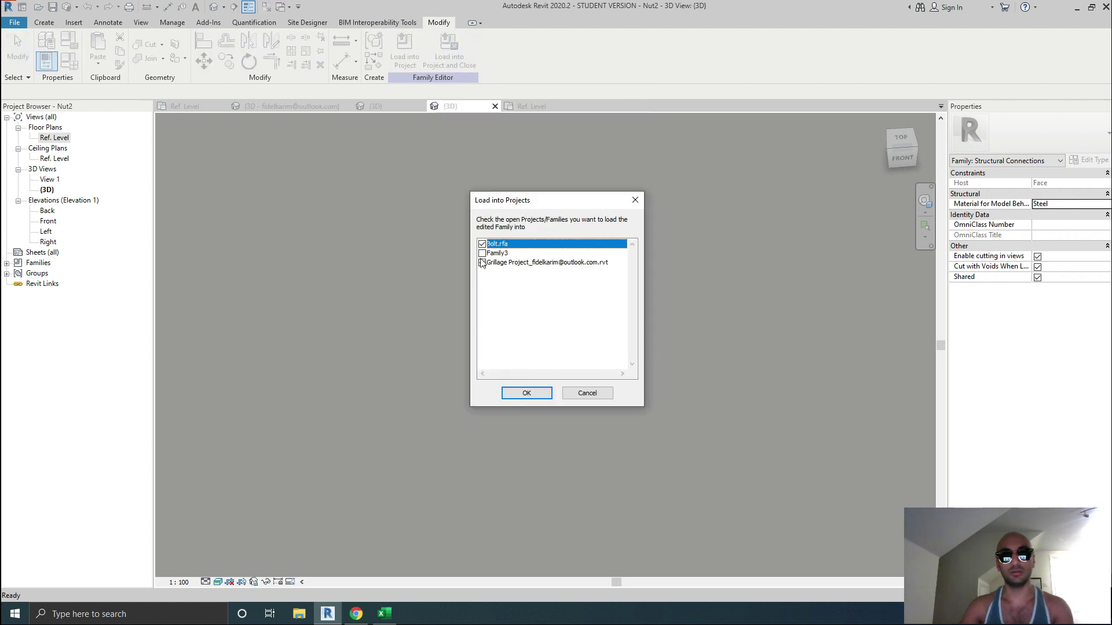
pyautogui.click(482, 263)
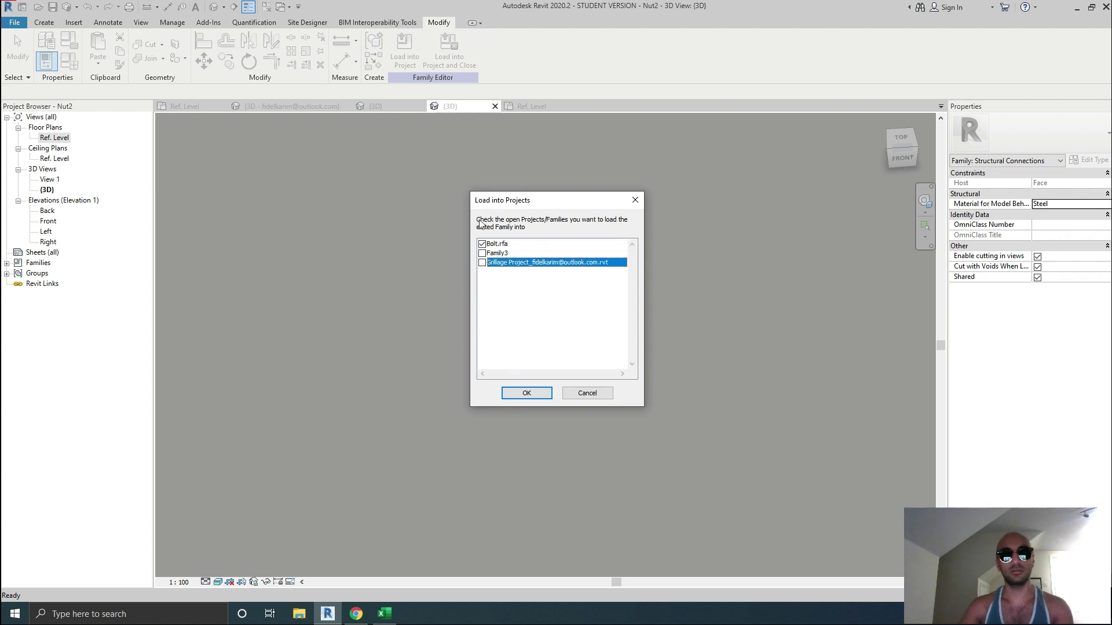
pyautogui.click(591, 395)
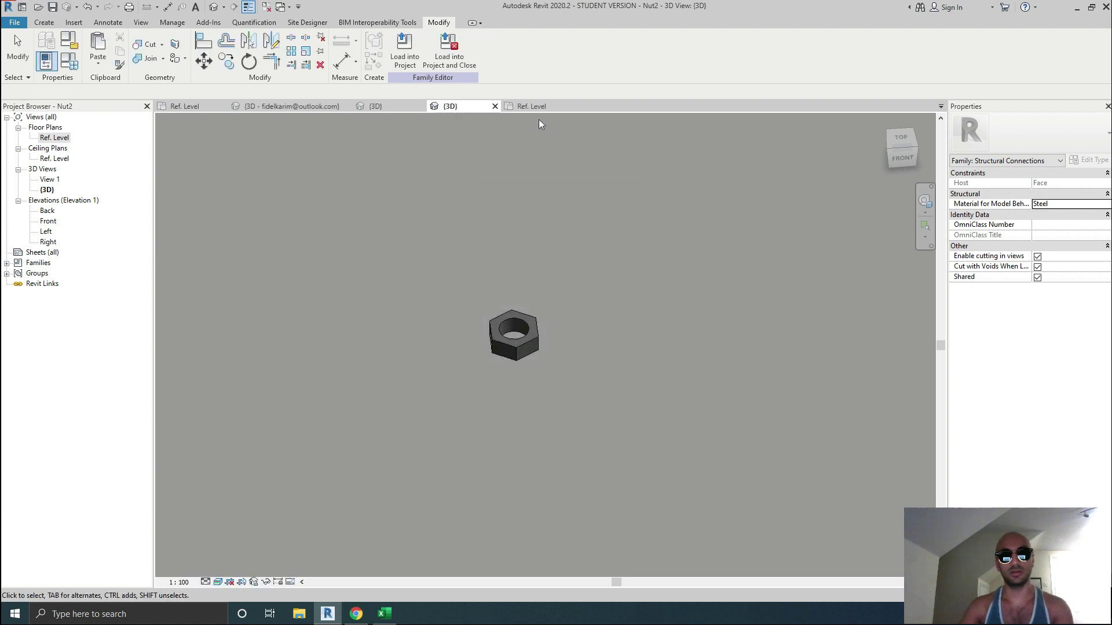
# Check the older Bolt family's 3D view, return to the nut's Ref. Level plan, and close all inactive views, saving the changes to Bolt.
pyautogui.click(520, 106)
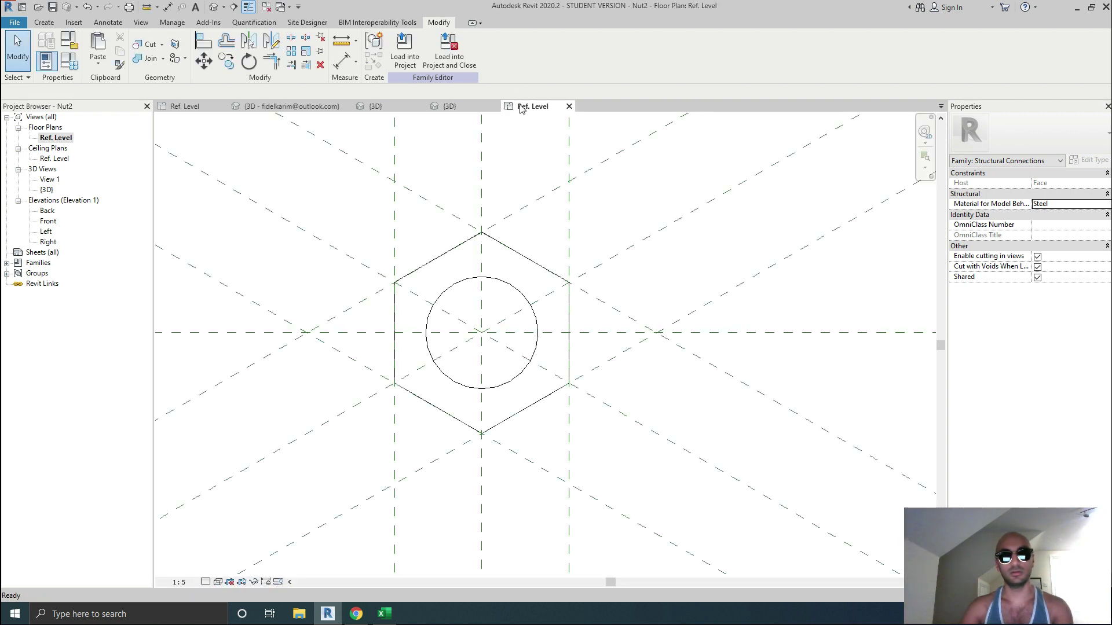
pyautogui.click(374, 108)
pyautogui.click(651, 206)
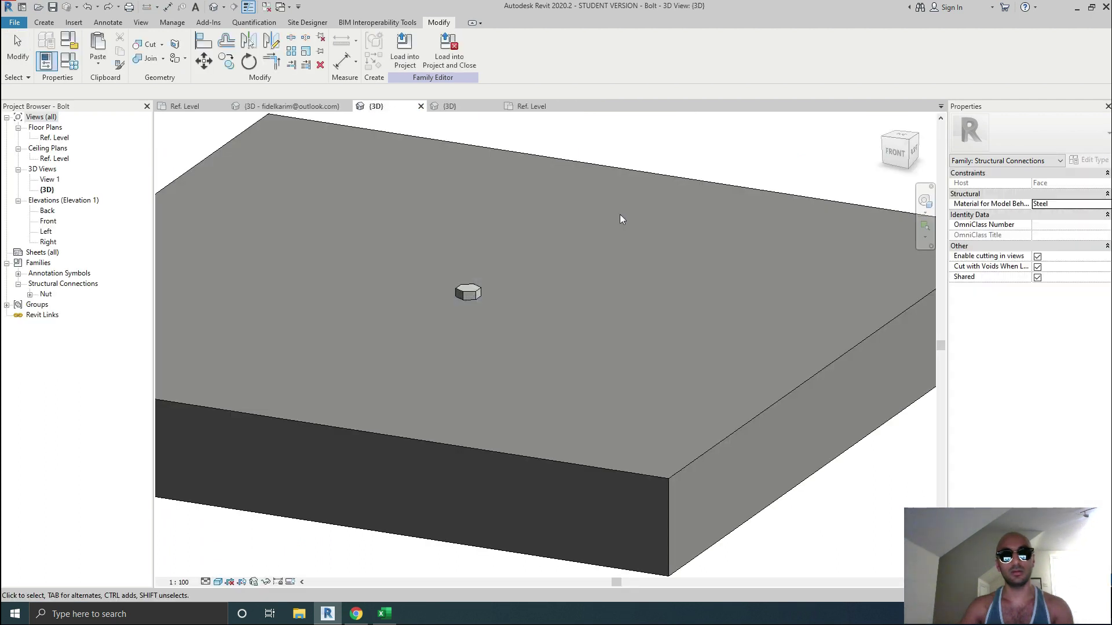
pyautogui.scroll(-2, 550, 191)
pyautogui.click(525, 107)
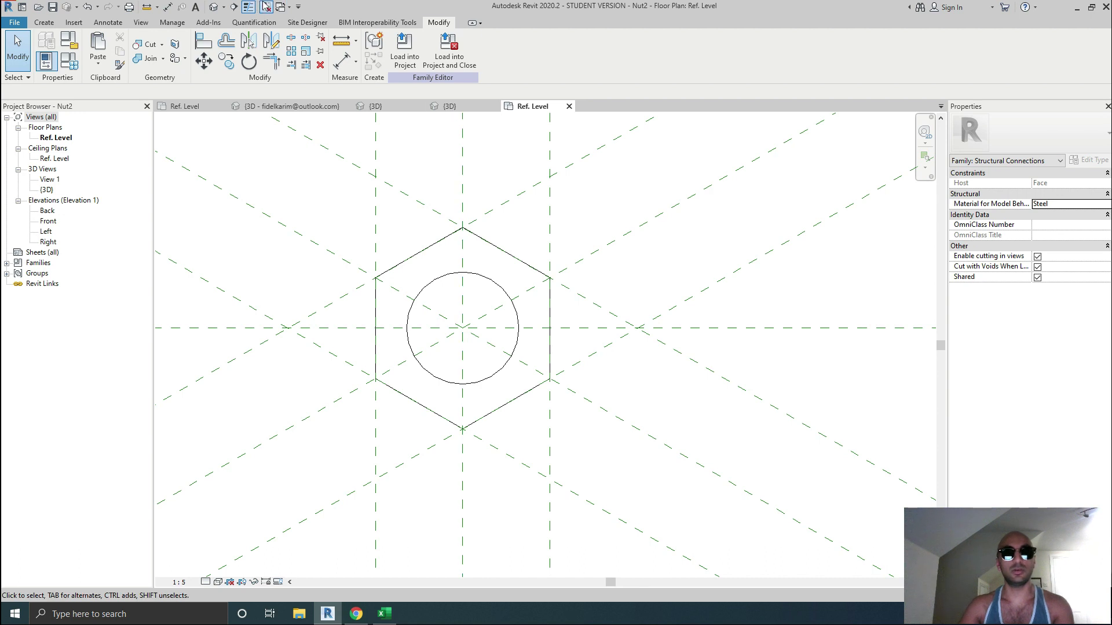
pyautogui.click(266, 6)
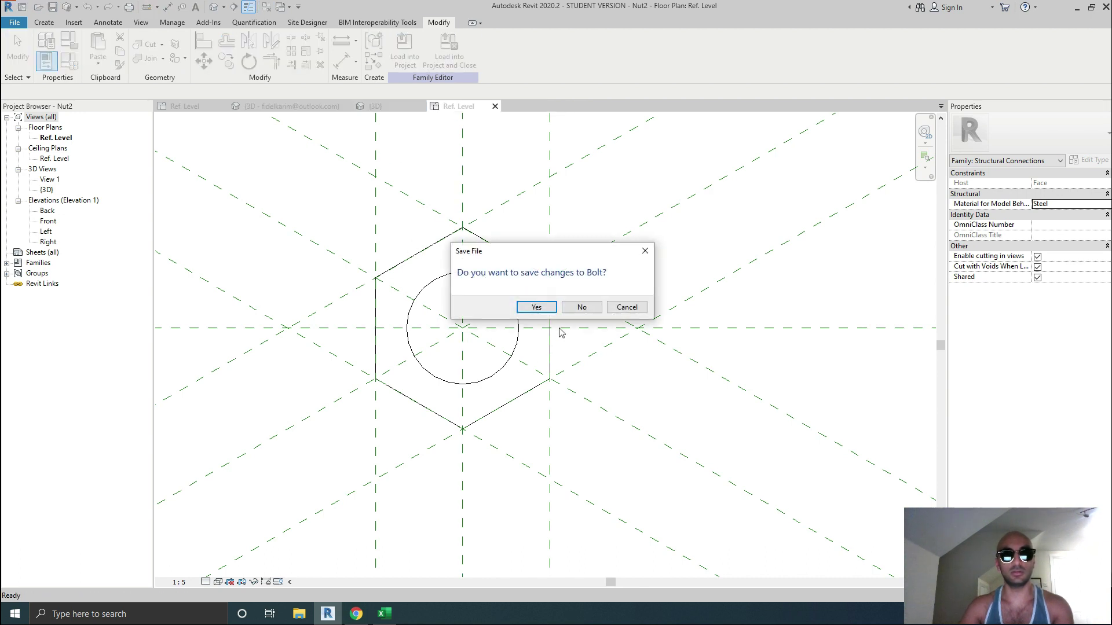
pyautogui.click(538, 308)
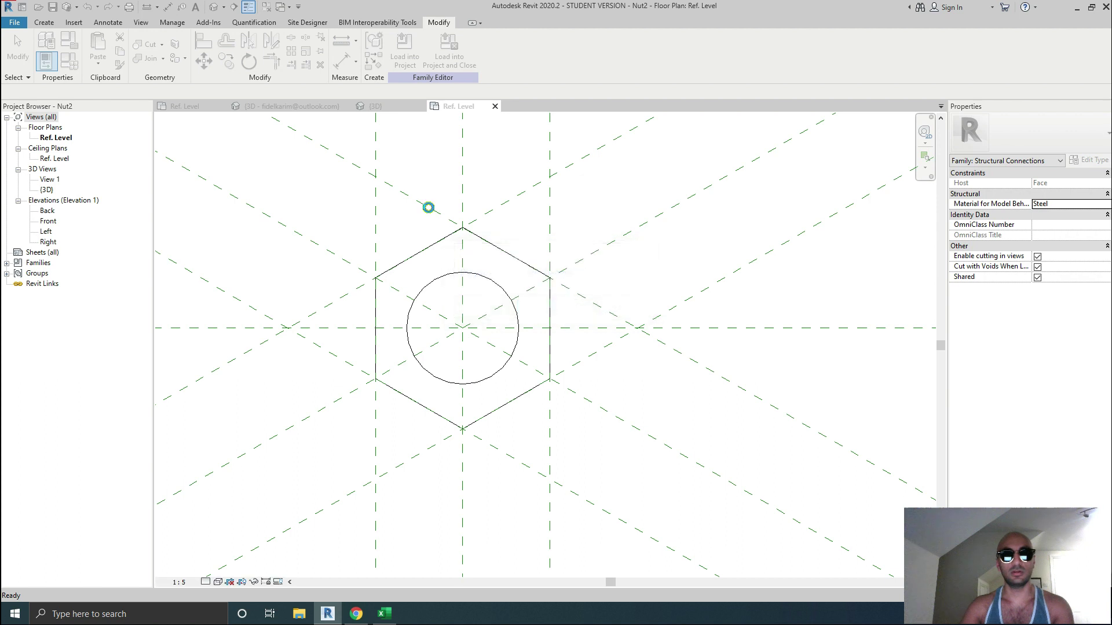
# Open the Bolt2 family file from Documents.
pyautogui.click(39, 7)
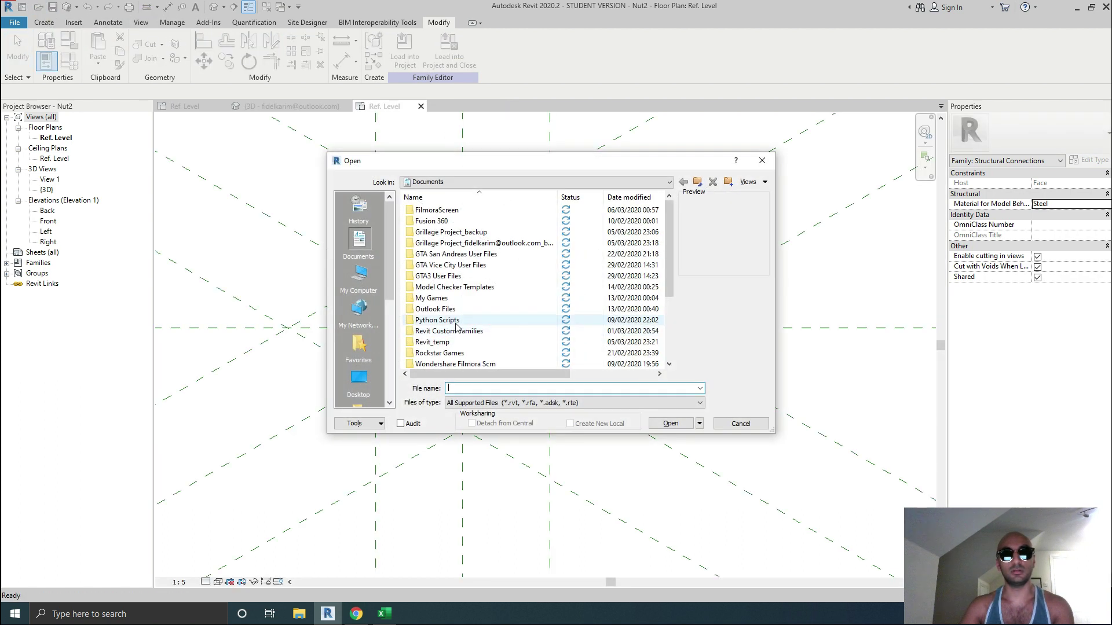
pyautogui.click(422, 298)
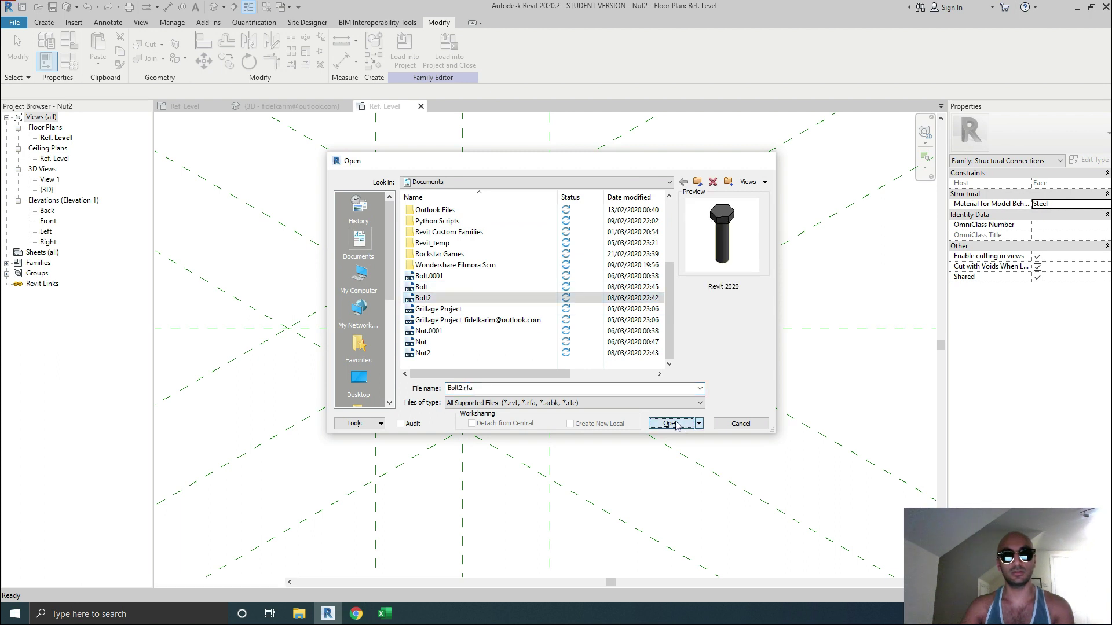
pyautogui.click(671, 423)
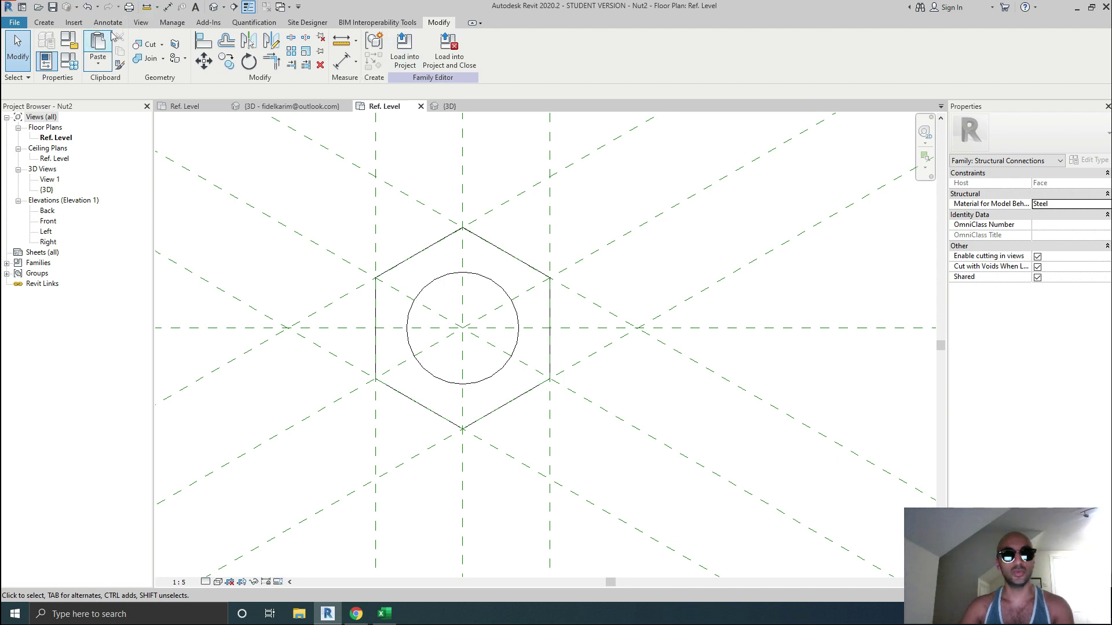
# Load the nut family into Bolt2.rfa and close it, saving the changes to Nut2, without placing an instance yet.
pyautogui.click(459, 54)
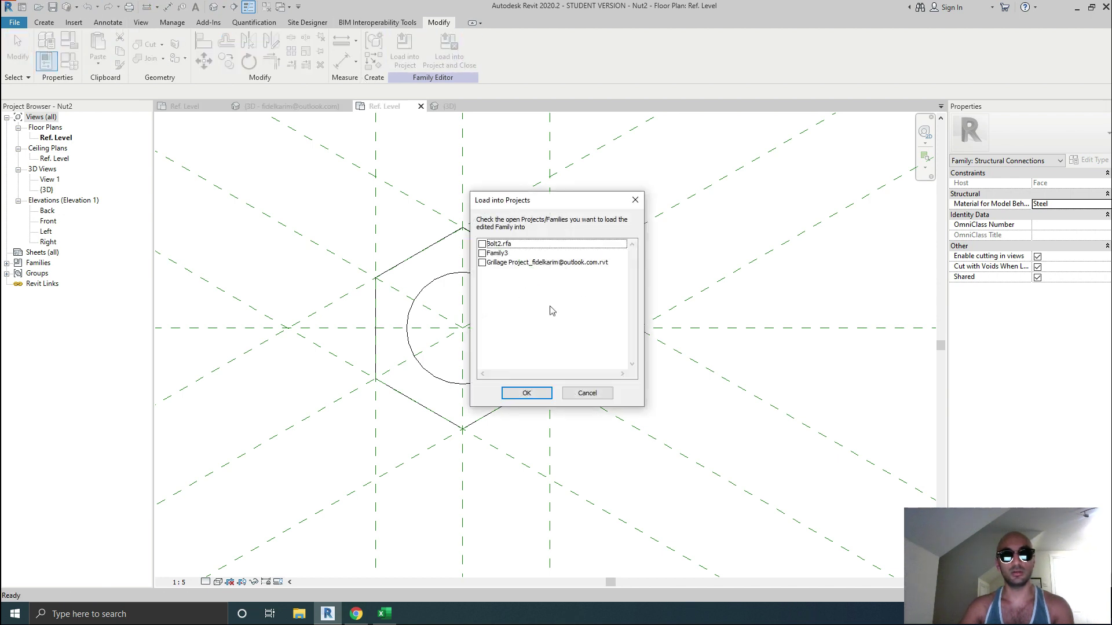
pyautogui.click(482, 244)
pyautogui.click(524, 394)
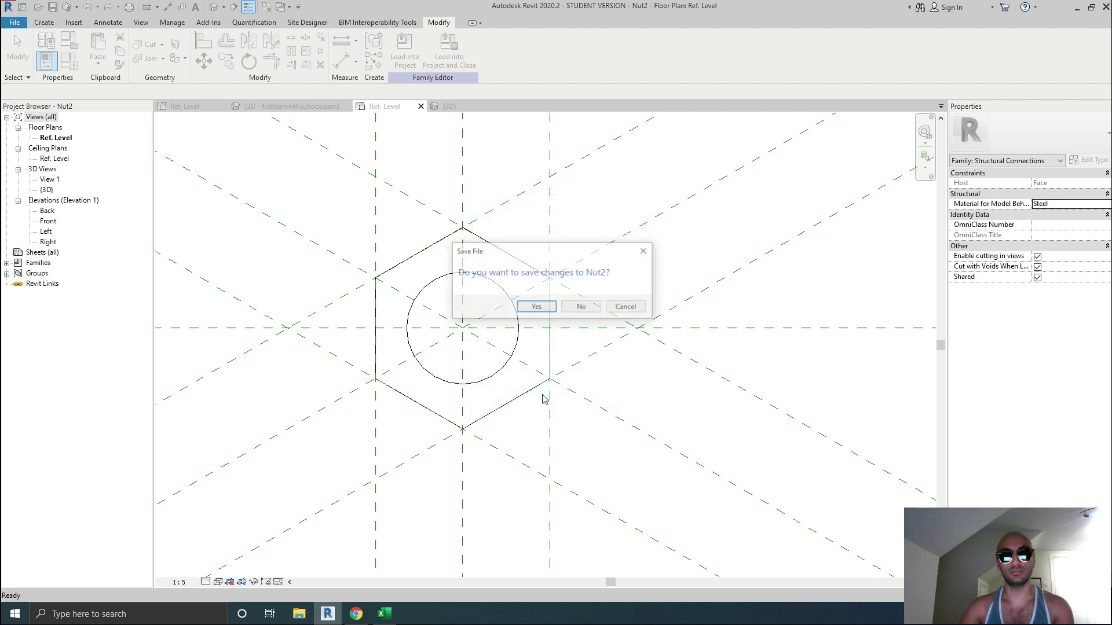
pyautogui.click(555, 308)
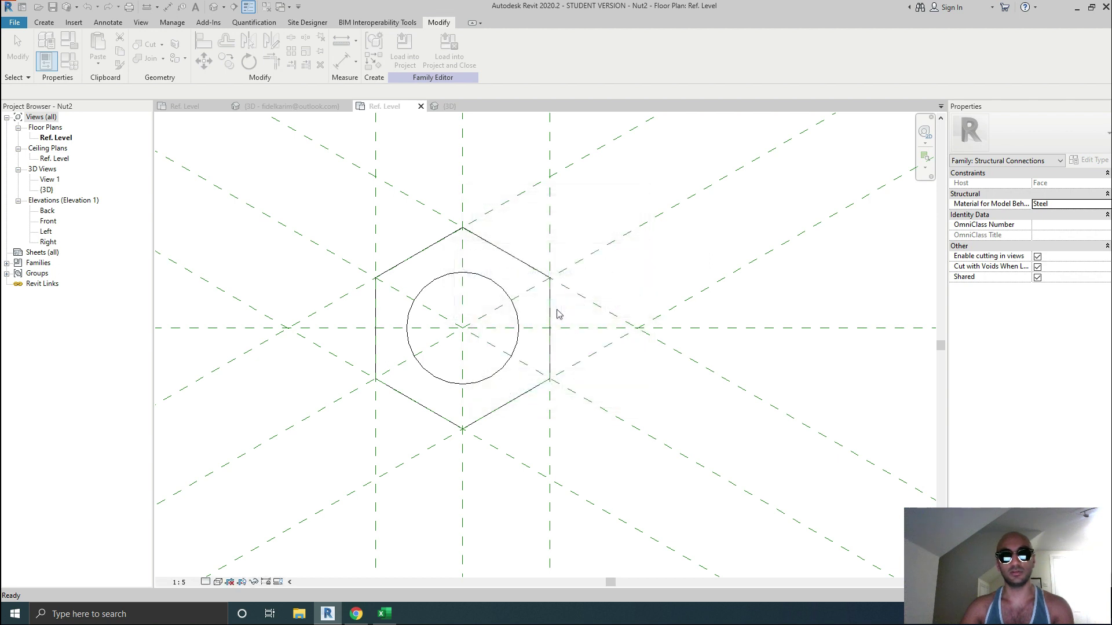
pyautogui.keyDown('shift'); pyautogui.moveTo(524, 352); pyautogui.dragTo(546, 258, button='middle'); pyautogui.keyUp('shift')
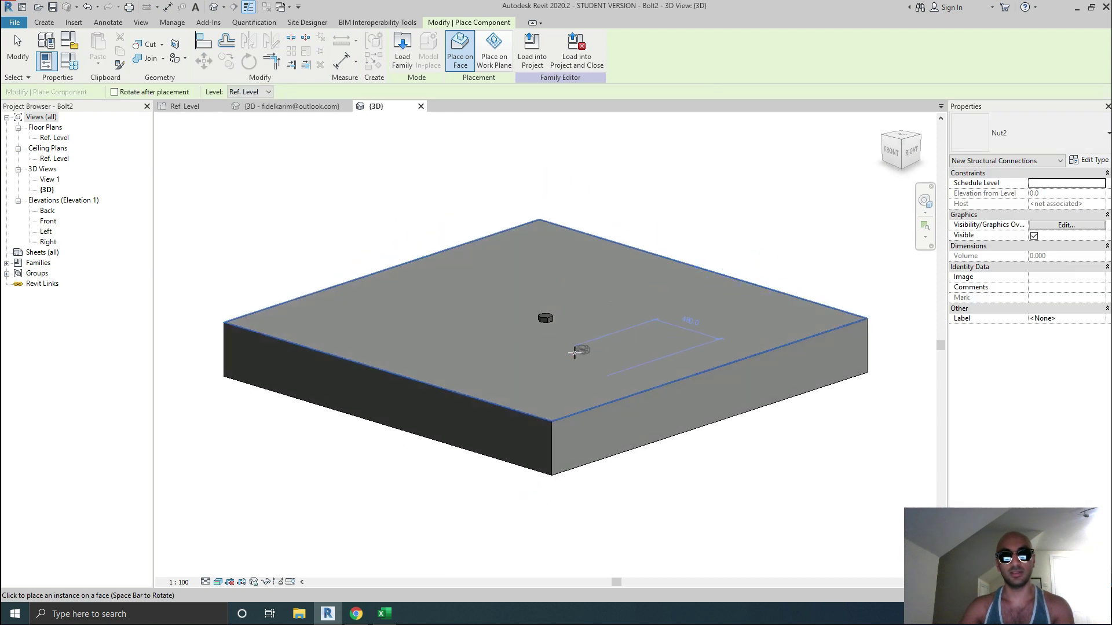
pyautogui.press('Escape')
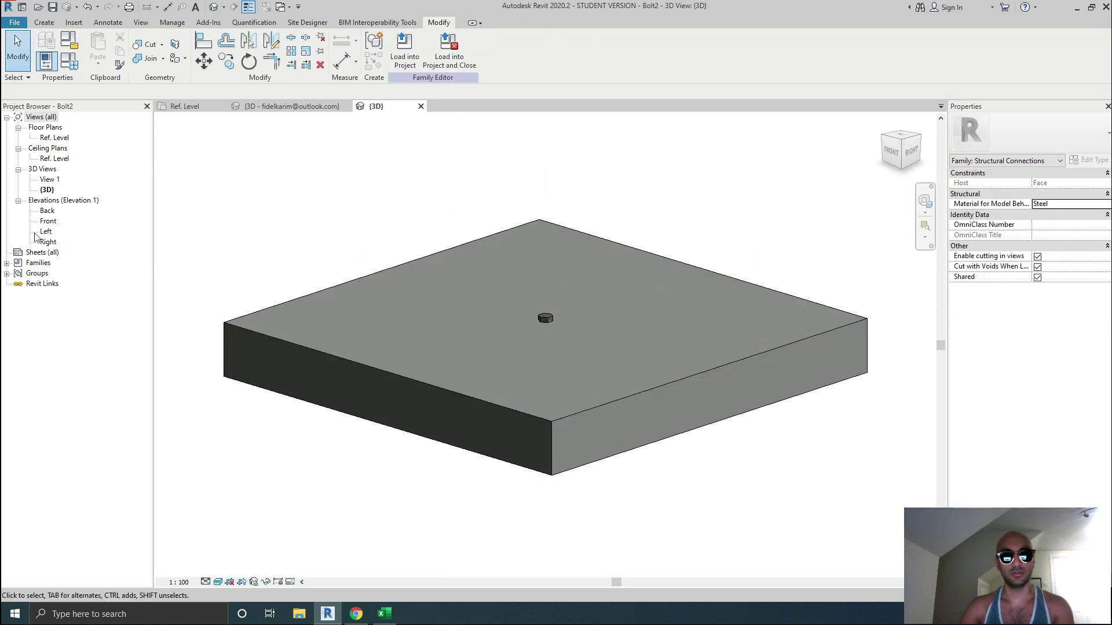
# Examine the bolt's reference planes and labelled dimensions in the Front elevation.
pyautogui.doubleClick(47, 222)
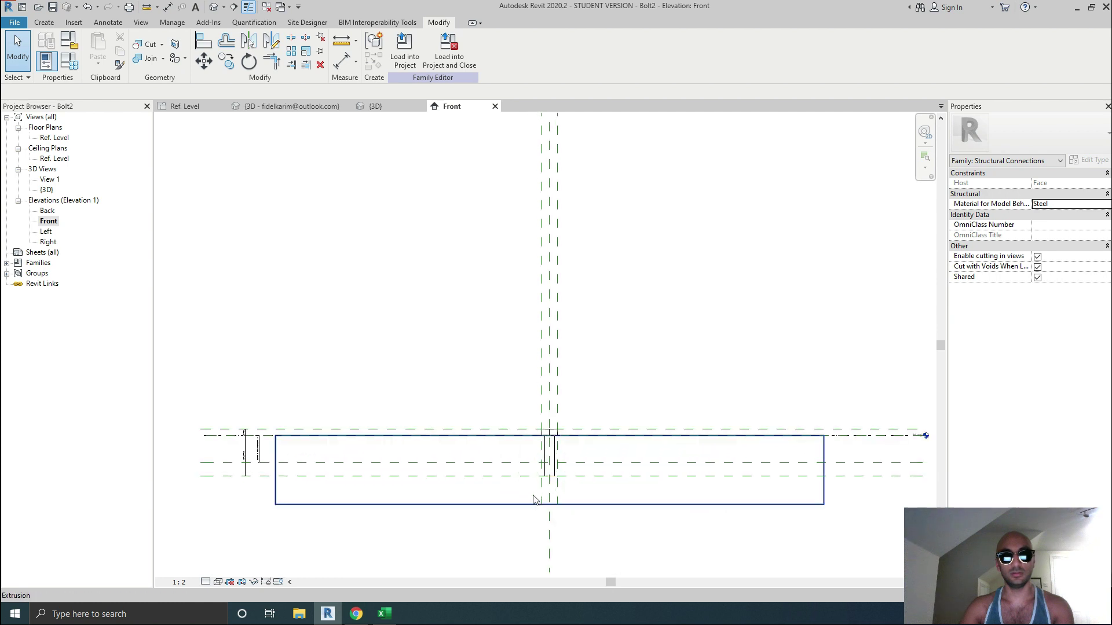
pyautogui.scroll(10, 570, 462)
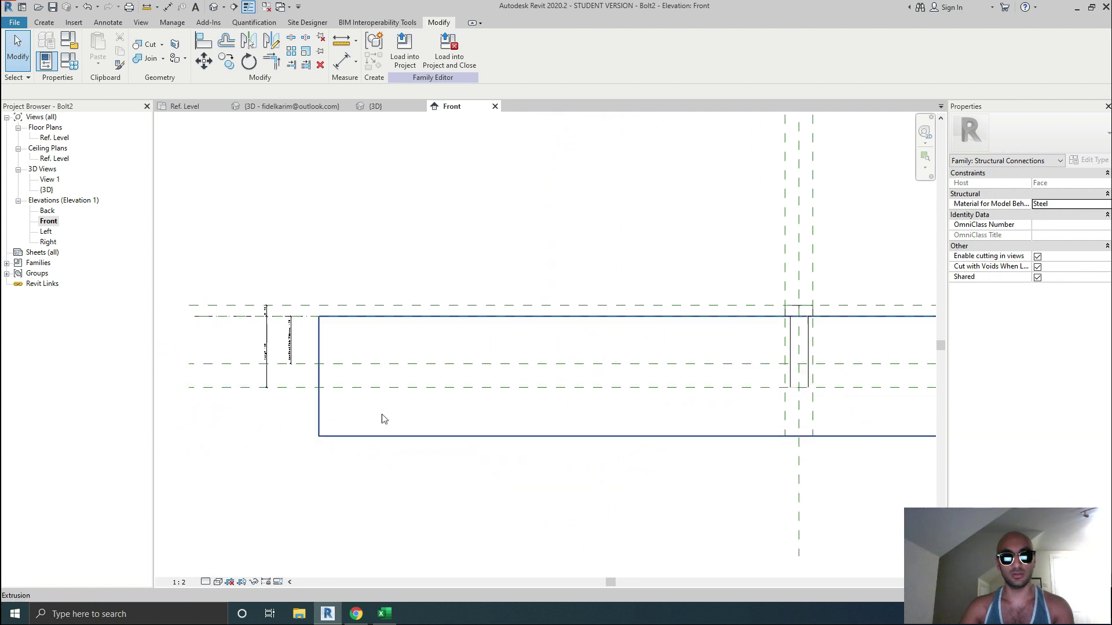
pyautogui.scroll(3, 272, 362)
pyautogui.scroll(-2, 431, 383)
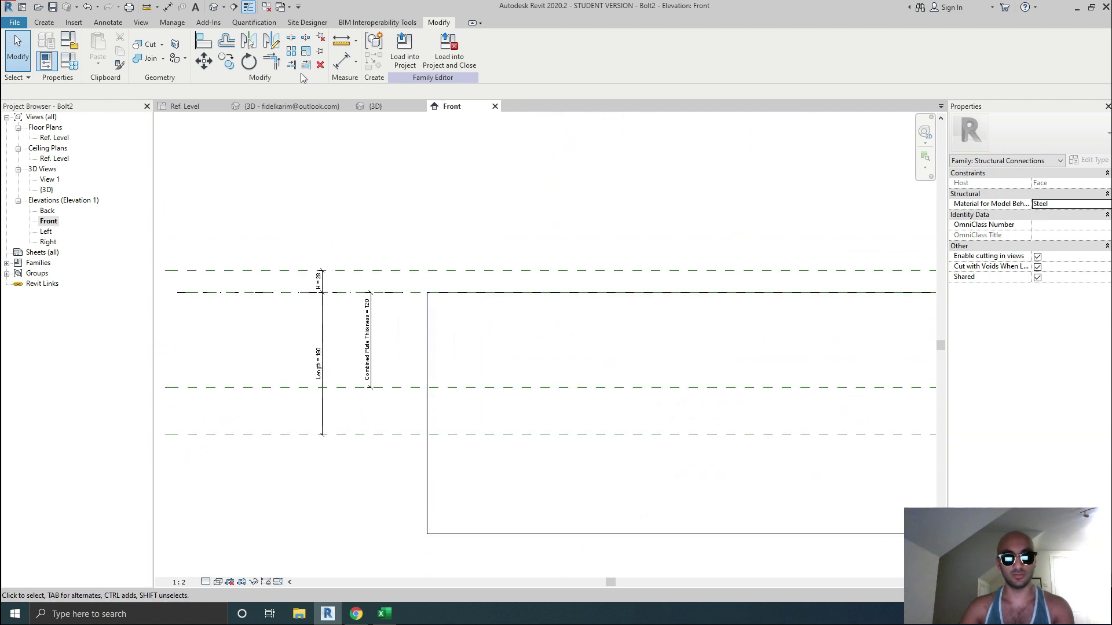
# Place one instance of Nut2 on the top face of the host extrusion in the 3D view, beside the bolt head.
pyautogui.click(214, 7)
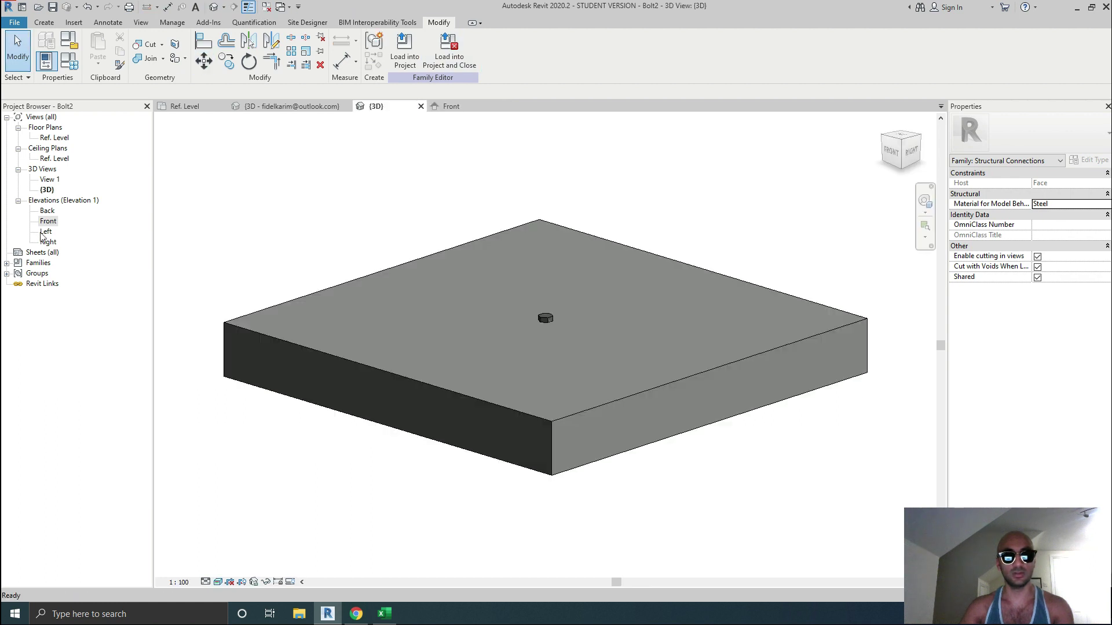
pyautogui.click(7, 264)
pyautogui.click(18, 284)
pyautogui.click(30, 295)
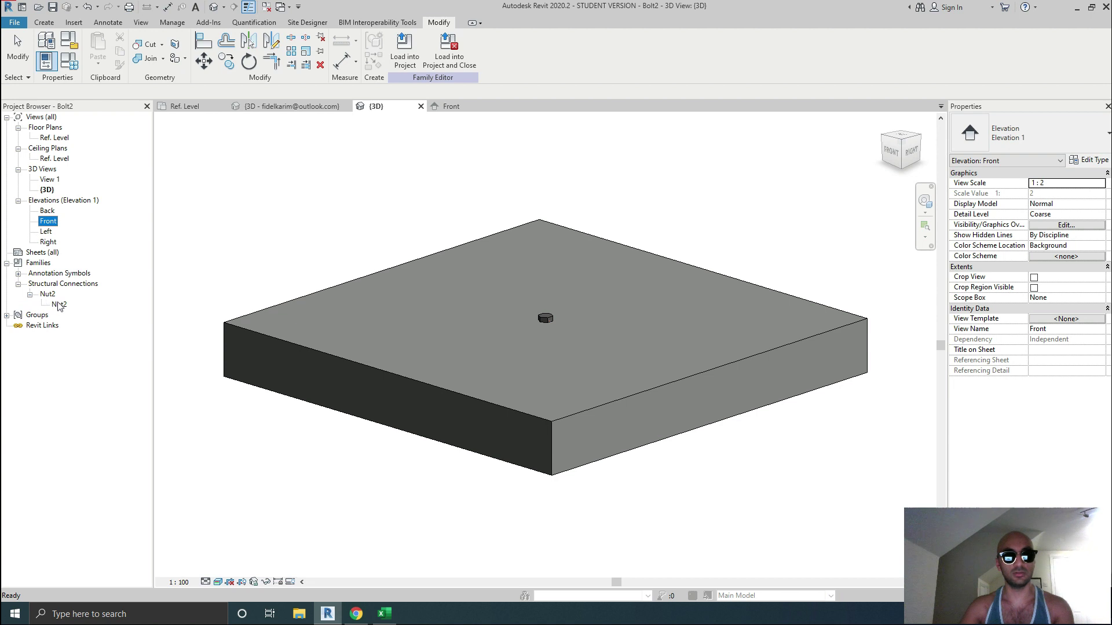
pyautogui.click(58, 305)
pyautogui.moveTo(59, 305); pyautogui.dragTo(544, 318)
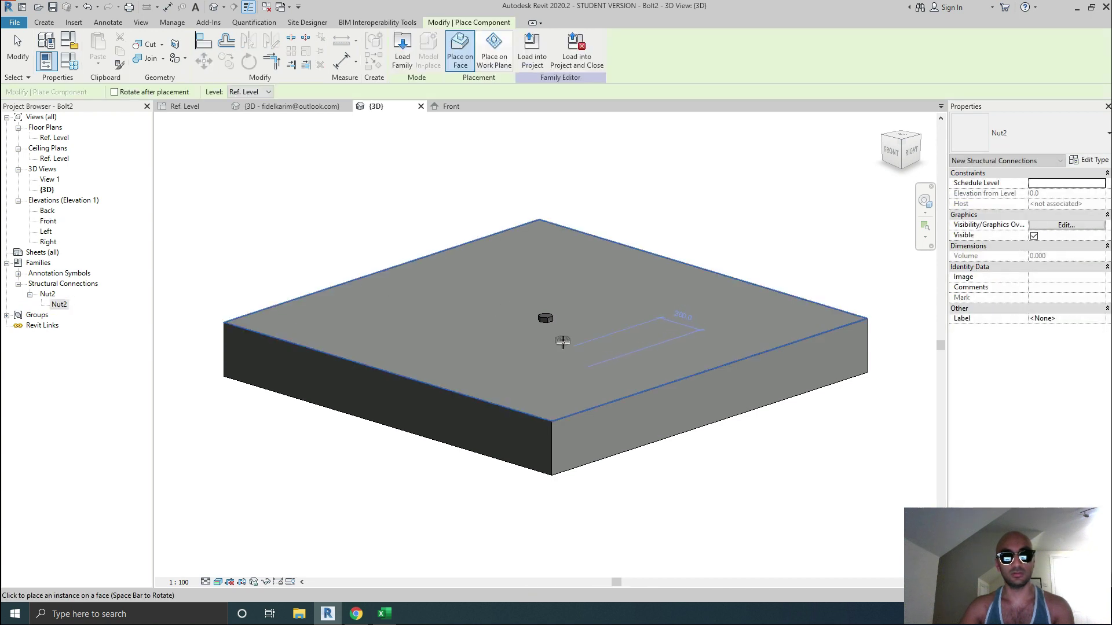
pyautogui.click(567, 335)
pyautogui.press('Escape')
pyautogui.press('Escape')
# Compare the properties of the placed nut and the bolt head, and review the subcategory options available for the bolt head.
pyautogui.scroll(4, 567, 336)
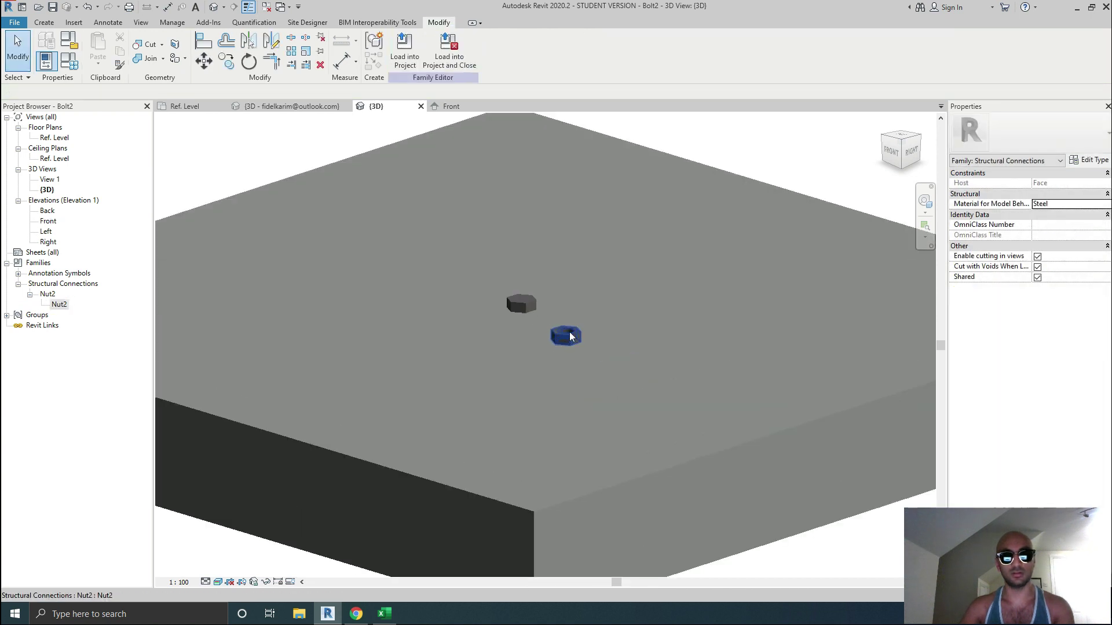
pyautogui.click(573, 336)
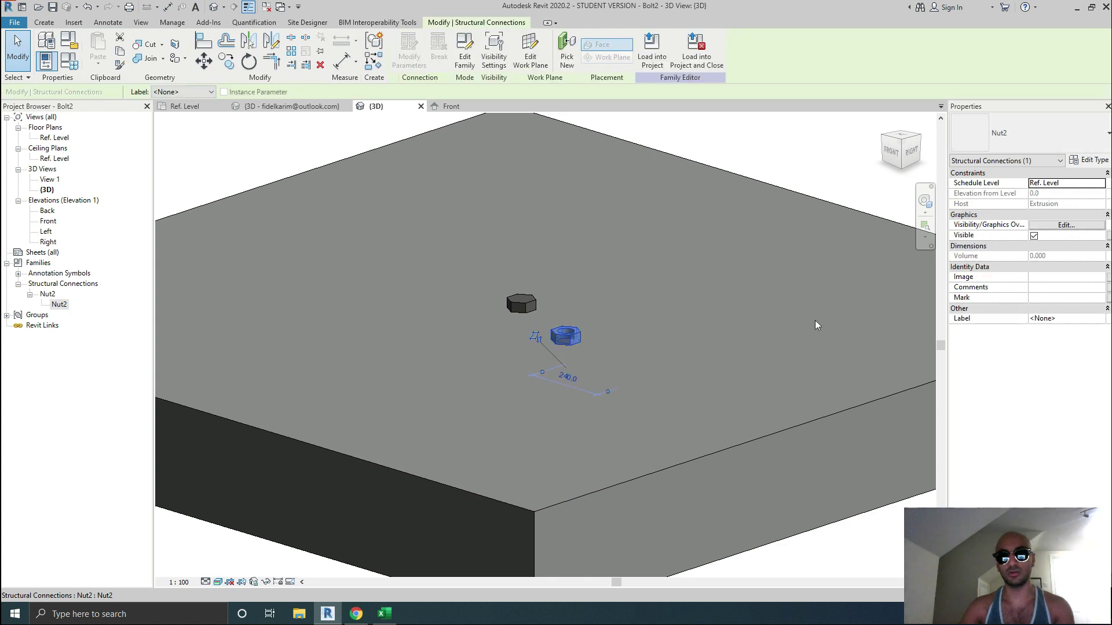
pyautogui.click(534, 307)
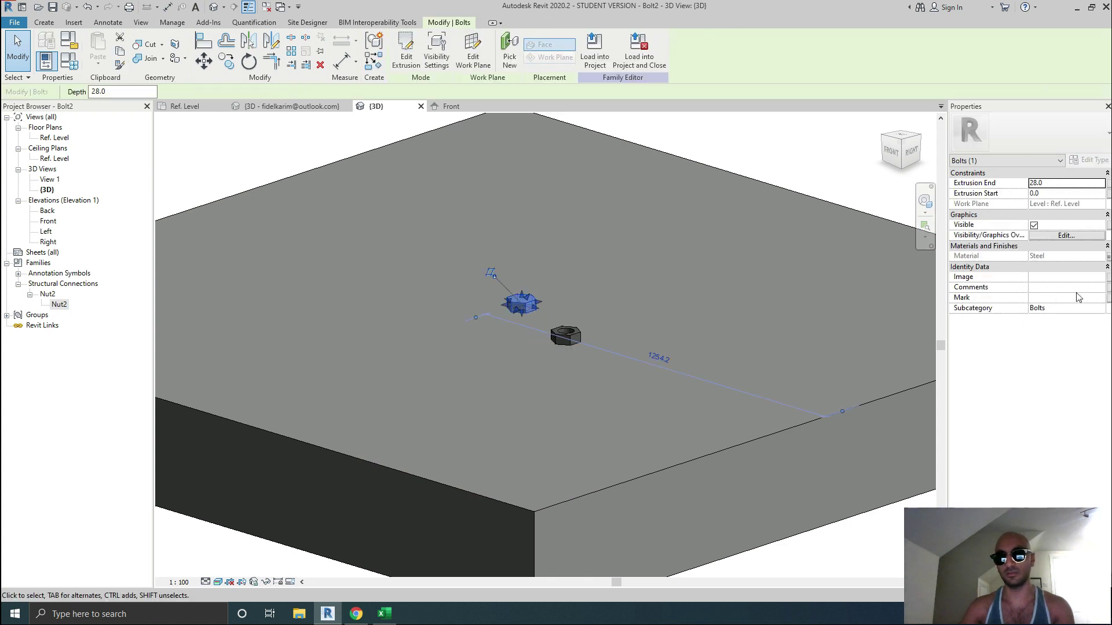
pyautogui.click(1106, 313)
pyautogui.scroll(-2, 1080, 334)
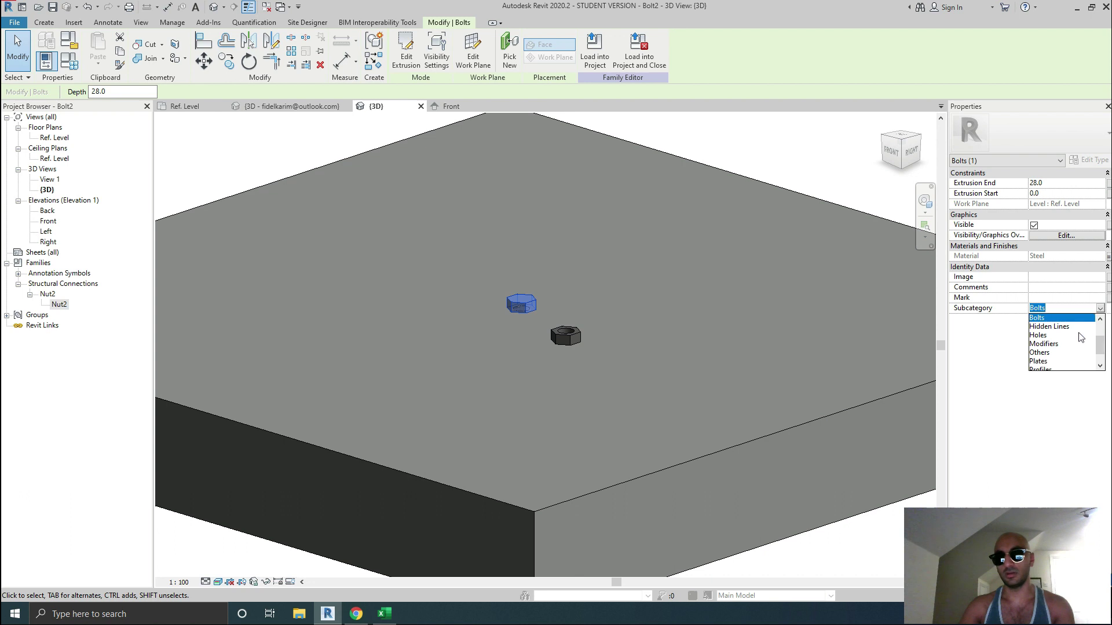
pyautogui.click(576, 385)
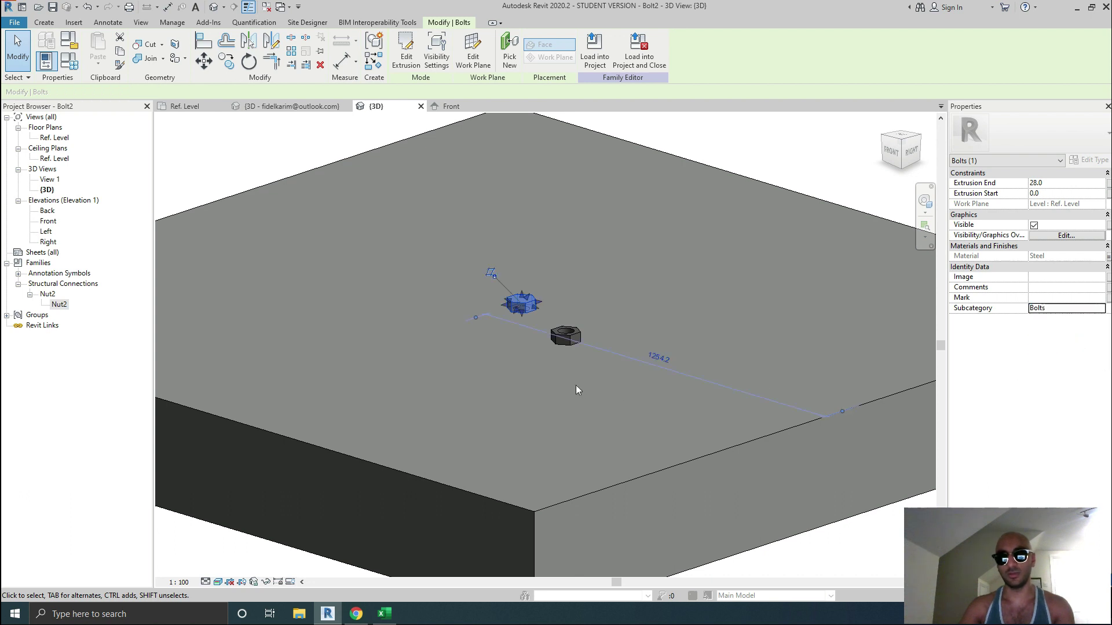
pyautogui.click(576, 384)
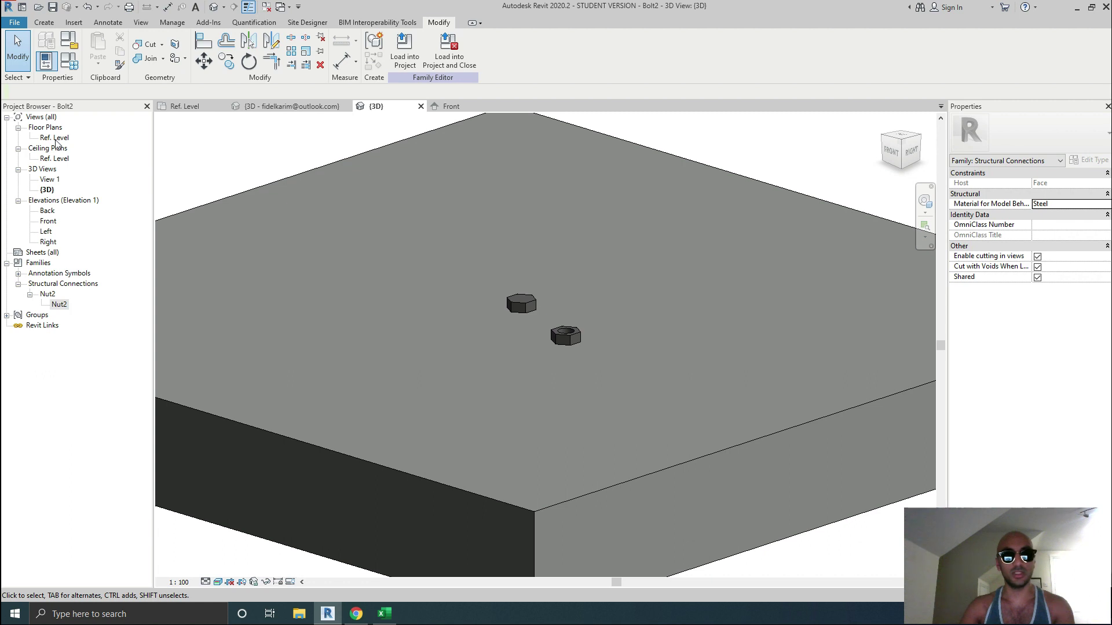
# In the Front elevation, move the nut to a new work plane by picking the reference plane of the Combined Plate Thickness dimension.
pyautogui.doubleClick(49, 221)
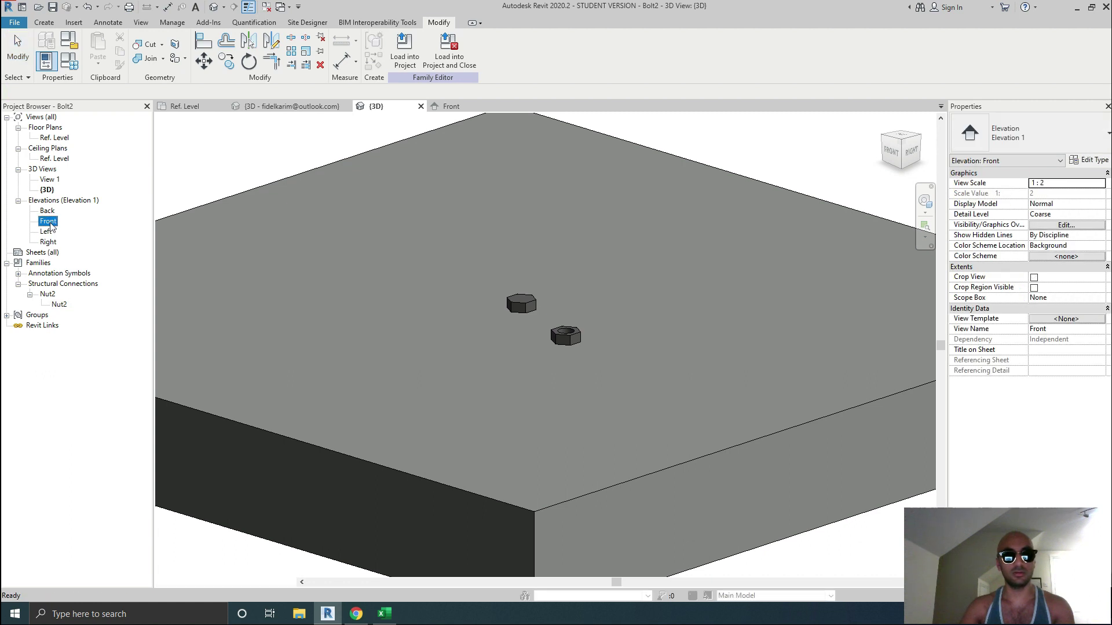
pyautogui.scroll(-3, 320, 345)
pyautogui.scroll(3, 390, 354)
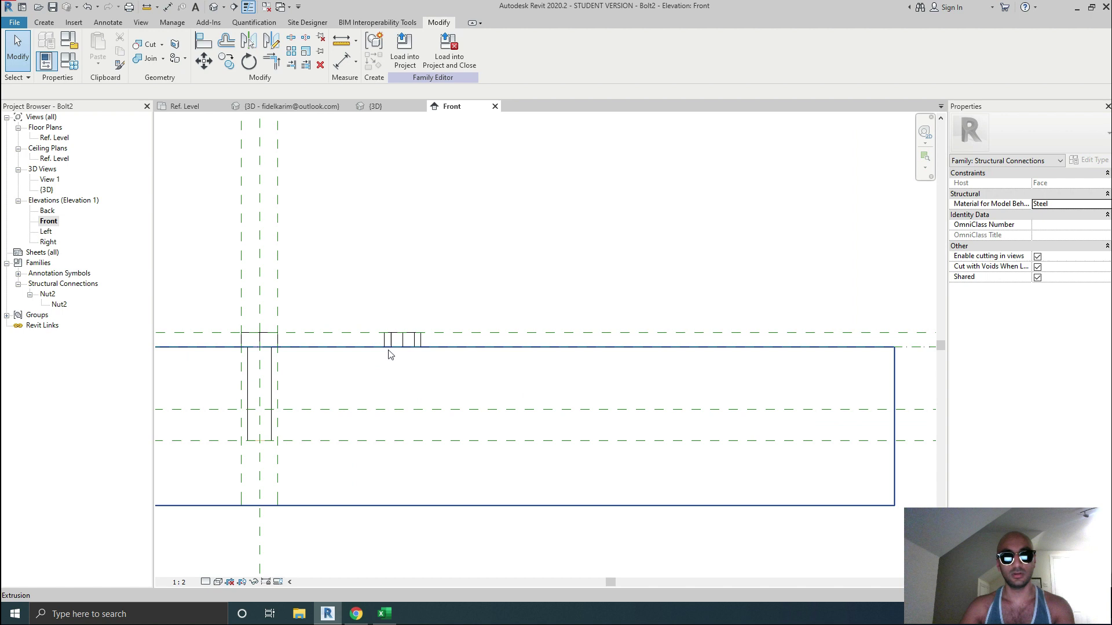
pyautogui.click(390, 342)
pyautogui.click(442, 366)
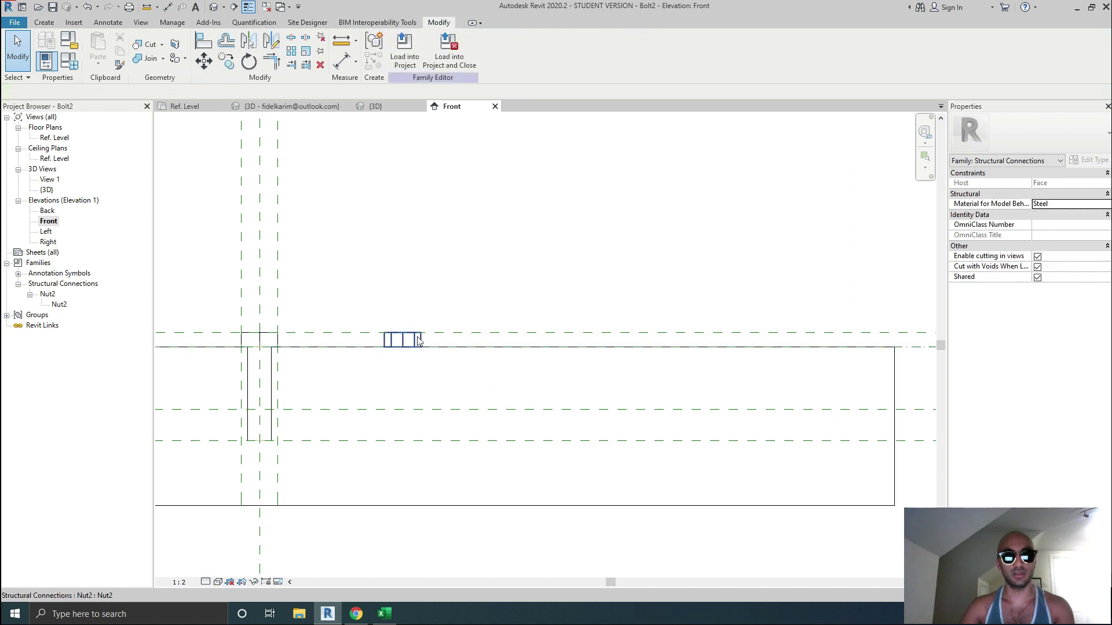
pyautogui.click(418, 340)
pyautogui.click(530, 58)
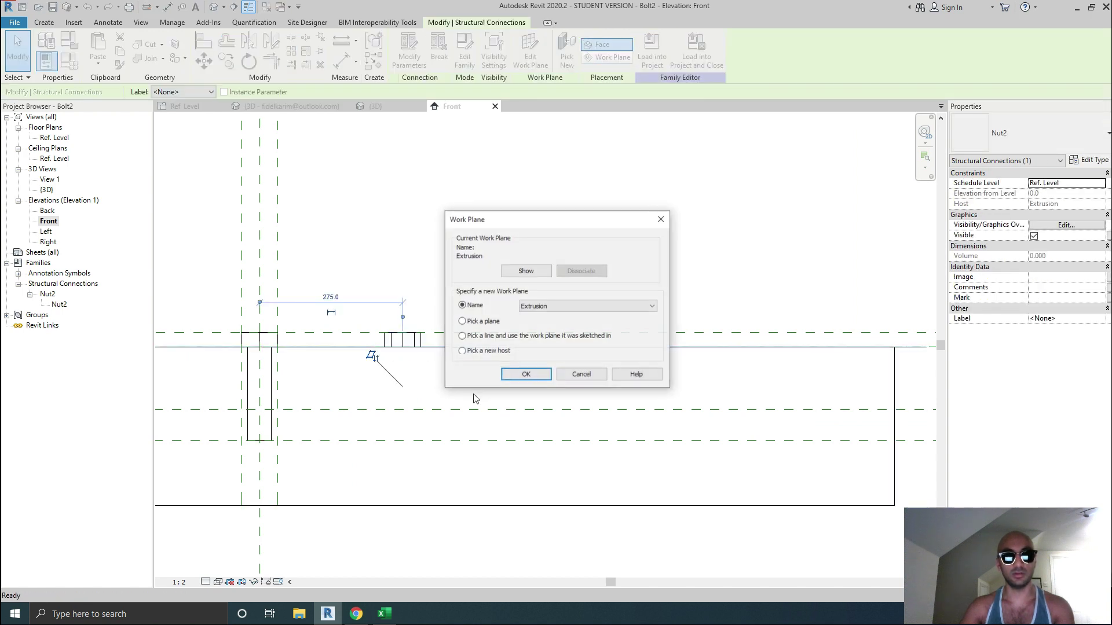
pyautogui.click(524, 375)
pyautogui.click(428, 410)
pyautogui.moveTo(472, 380); pyautogui.dragTo(570, 327, button='middle')
pyautogui.click(472, 369)
pyautogui.click(476, 379)
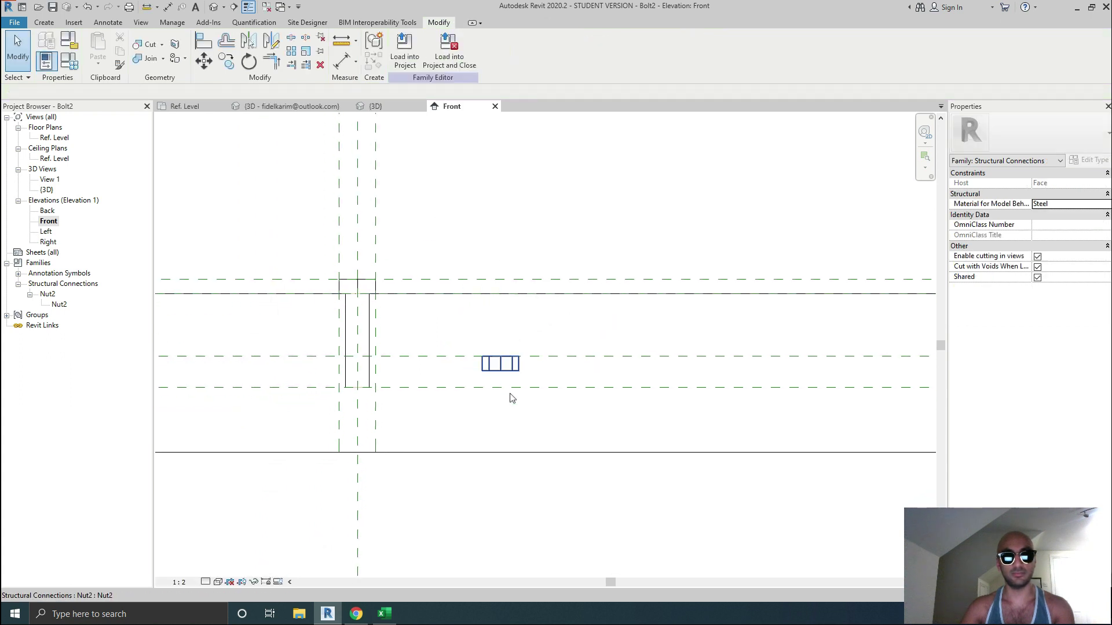
# In the Ref. Level plan, align the nut's centre to both central reference planes of the bolt and lock the alignments.
pyautogui.doubleClick(56, 138)
pyautogui.scroll(5, 484, 372)
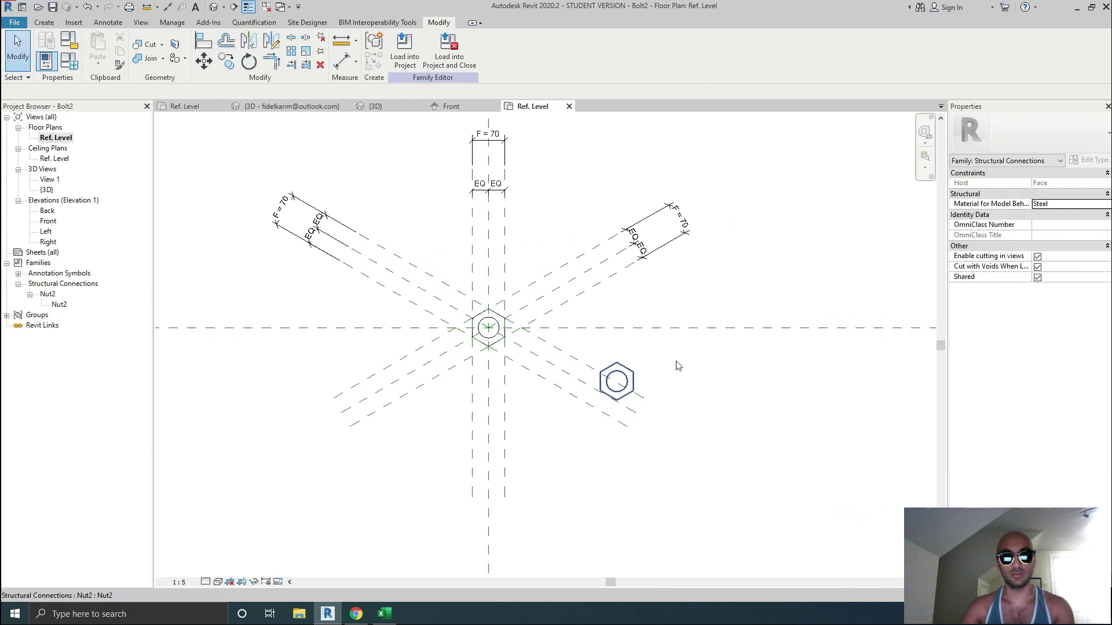
pyautogui.press('a')
pyautogui.press('l')
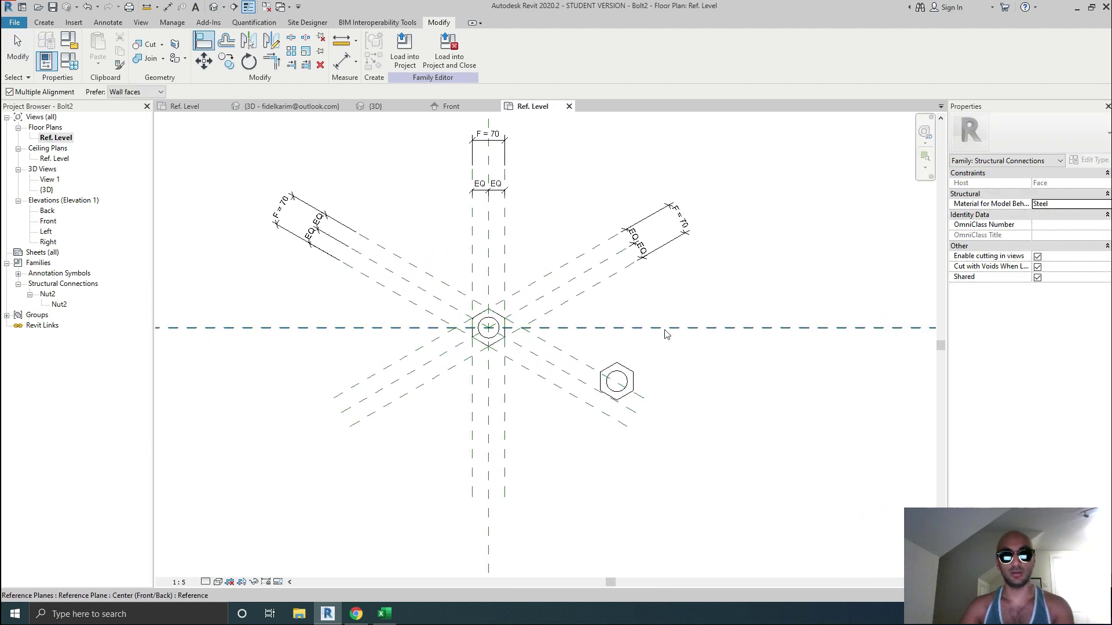
pyautogui.click(665, 329)
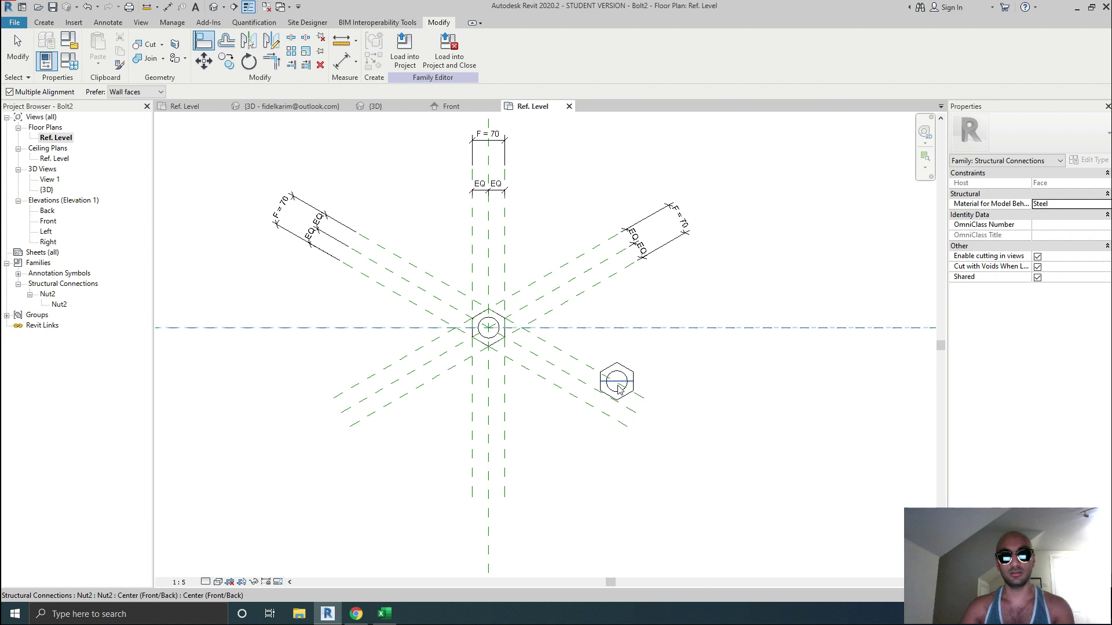
pyautogui.click(617, 382)
pyautogui.scroll(2, 567, 311)
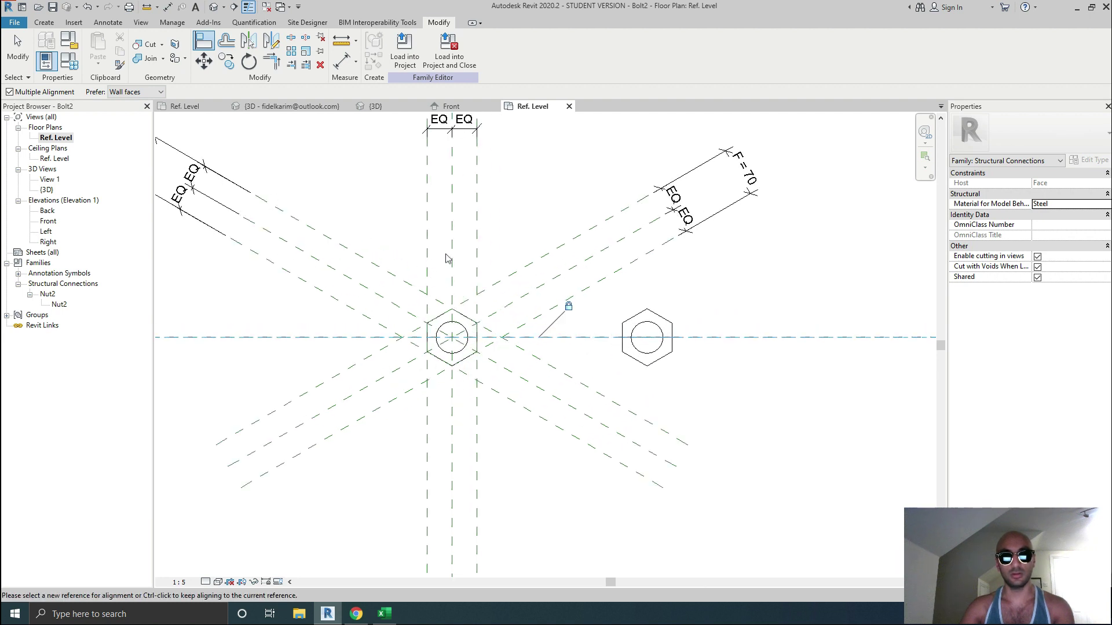
pyautogui.click(452, 236)
pyautogui.click(647, 351)
pyautogui.click(472, 366)
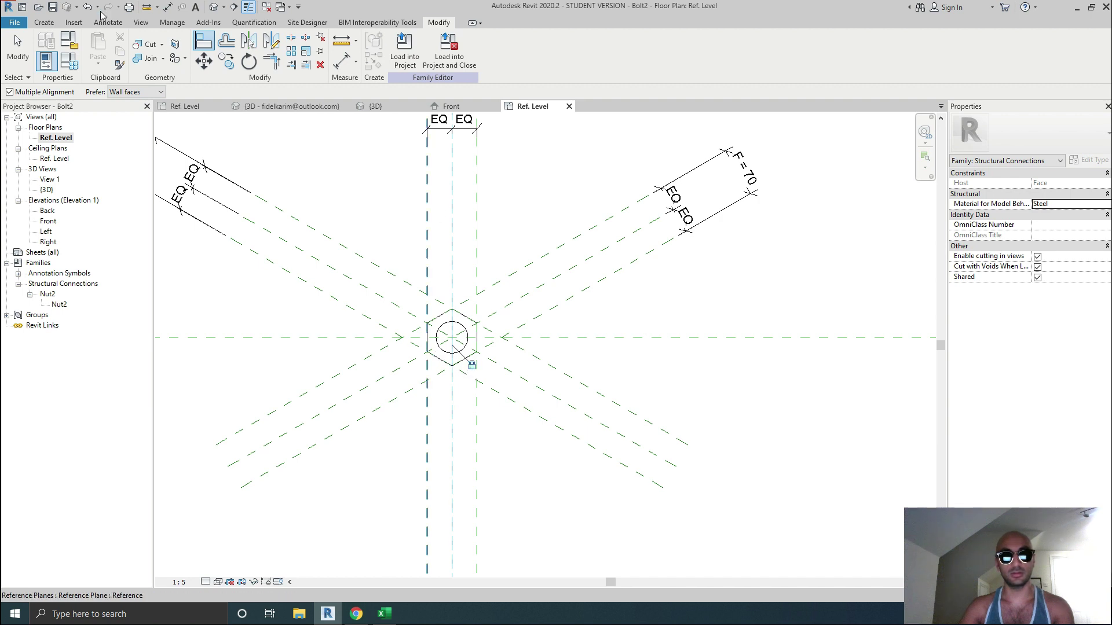
# In the Front elevation, move the reference plane at the bolt shank's end downward to a Length of 270.
pyautogui.click(213, 7)
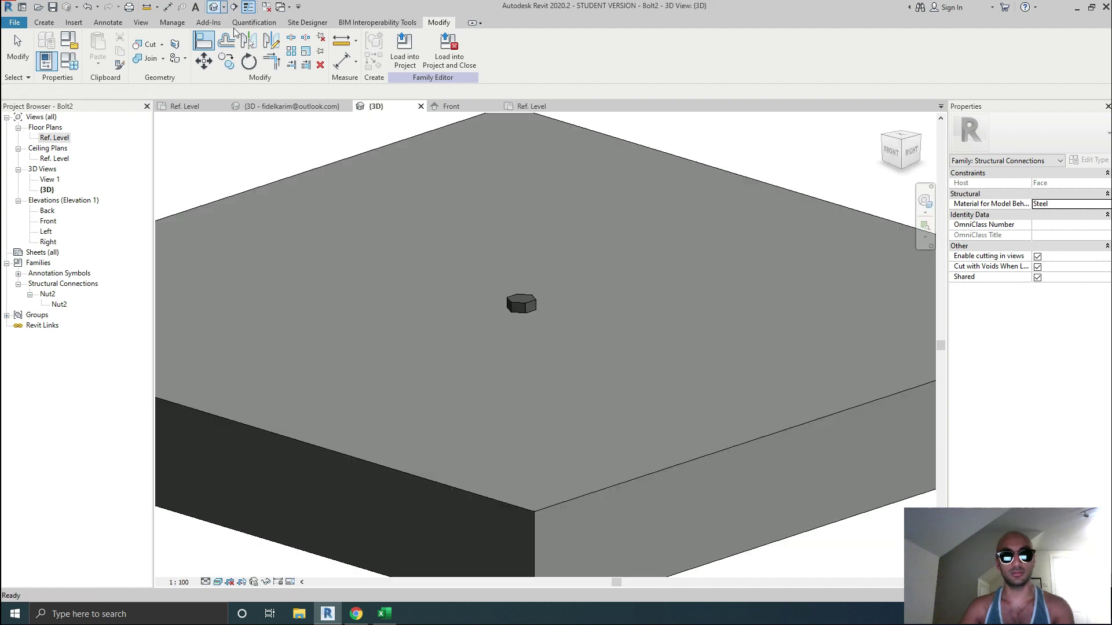
pyautogui.doubleClick(43, 221)
pyautogui.scroll(3, 417, 352)
pyautogui.moveTo(604, 332); pyautogui.dragTo(603, 471)
pyautogui.scroll(-4, 604, 463)
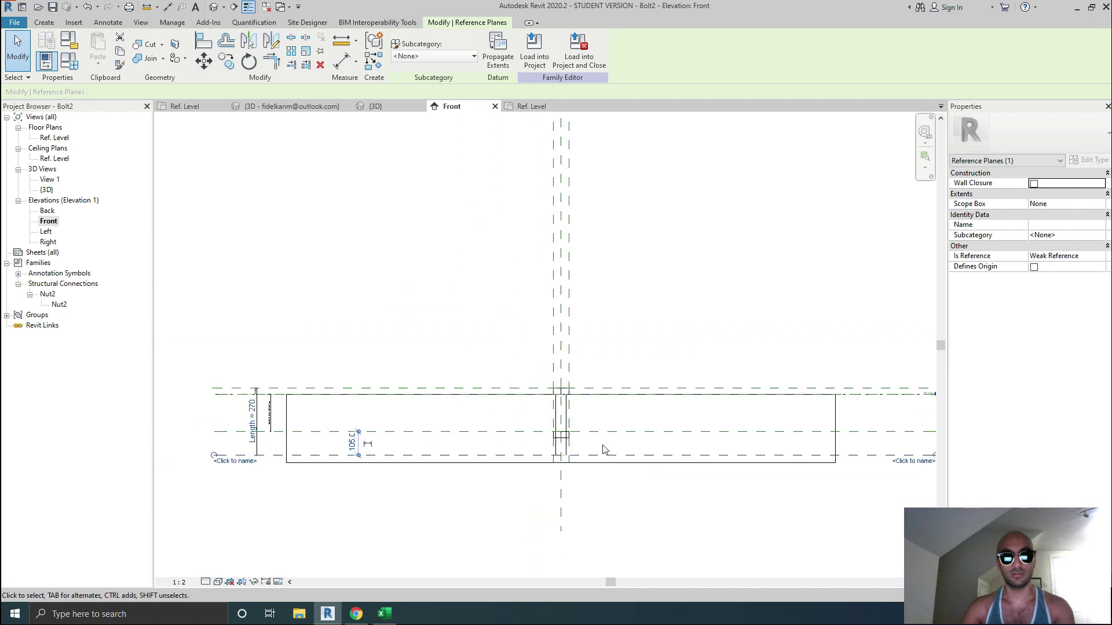
pyautogui.scroll(6, 598, 392)
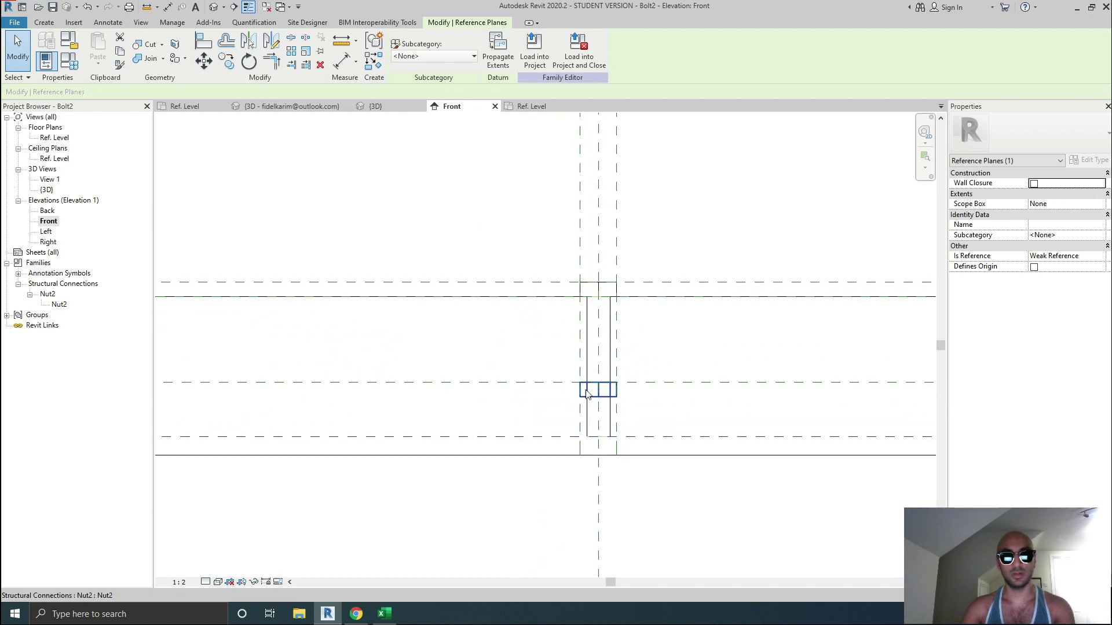
pyautogui.scroll(-1, 598, 392)
# Delete the Length dimension between the Ref. Level and the shank's end plane.
pyautogui.moveTo(598, 392); pyautogui.dragTo(787, 306, button='middle')
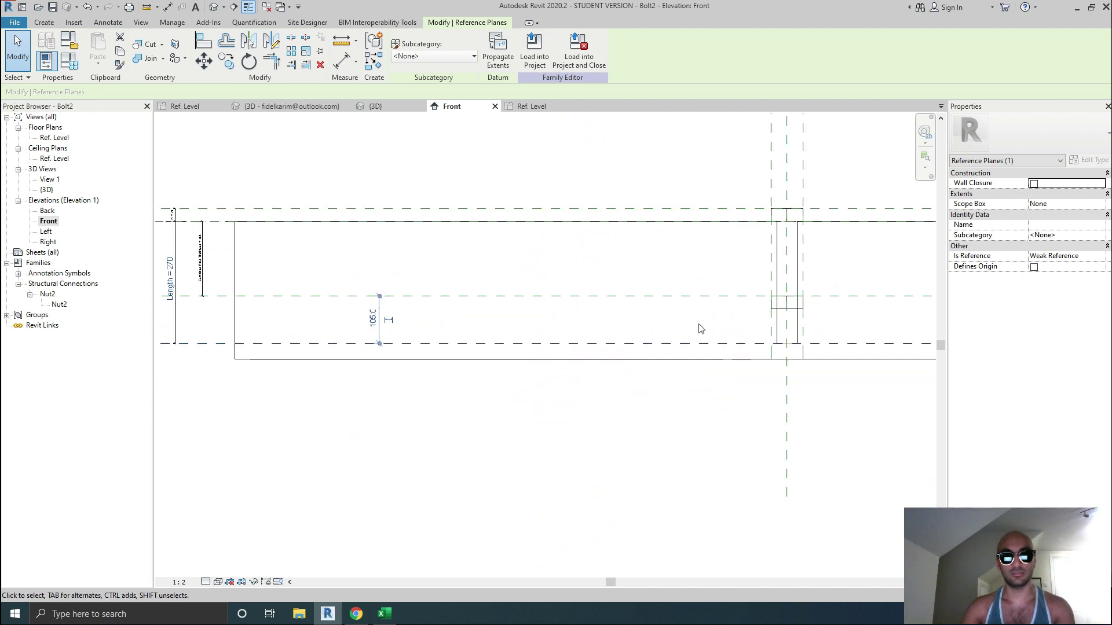
pyautogui.click(176, 324)
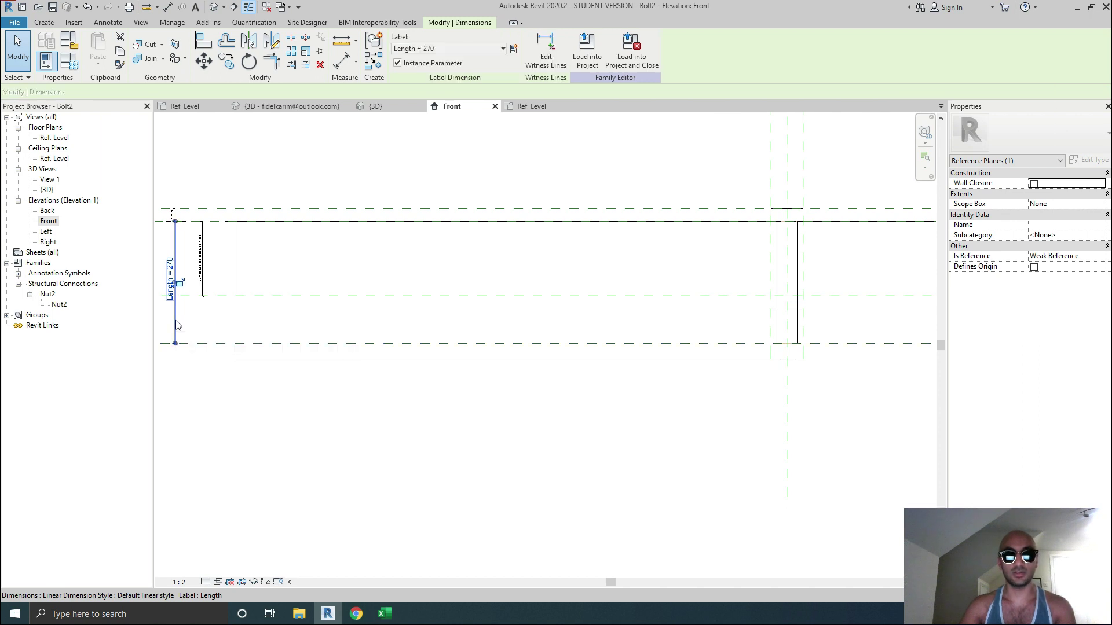
pyautogui.press('Escape')
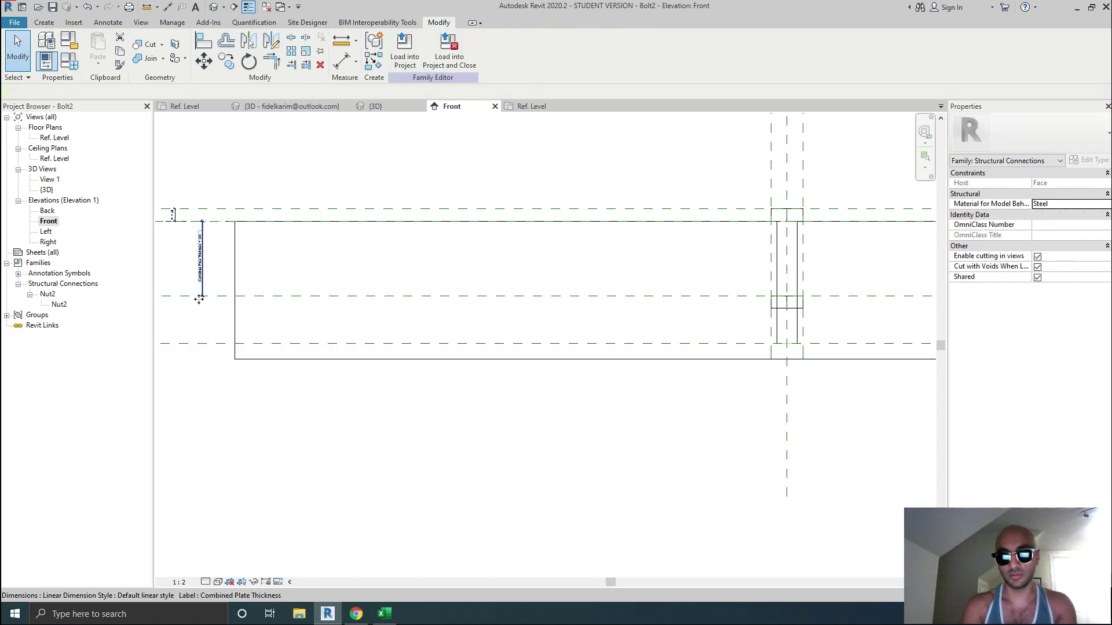
# In the Front elevation, place an aligned dimension between the Combined Plate Thickness reference plane and the shank's end plane.
pyautogui.moveTo(768, 246); pyautogui.dragTo(599, 241, button='middle')
pyautogui.scroll(4, 606, 318)
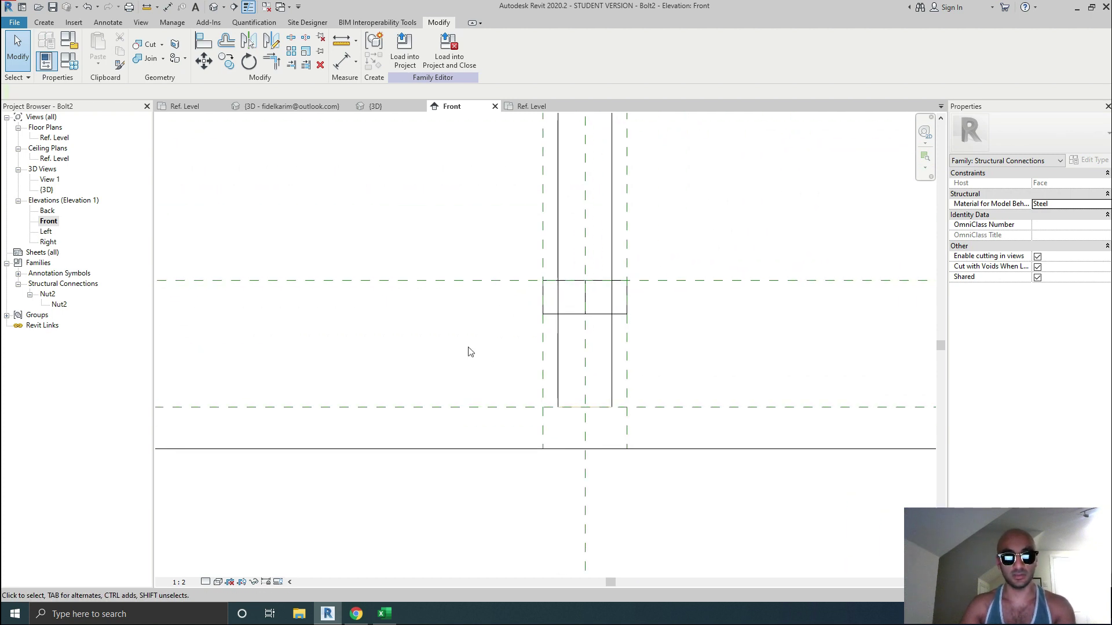
pyautogui.press('d')
pyautogui.press('i')
pyautogui.click(495, 281)
pyautogui.click(495, 409)
pyautogui.scroll(-6, 495, 408)
pyautogui.moveTo(427, 371); pyautogui.dragTo(626, 347, button='middle')
pyautogui.scroll(3, 324, 352)
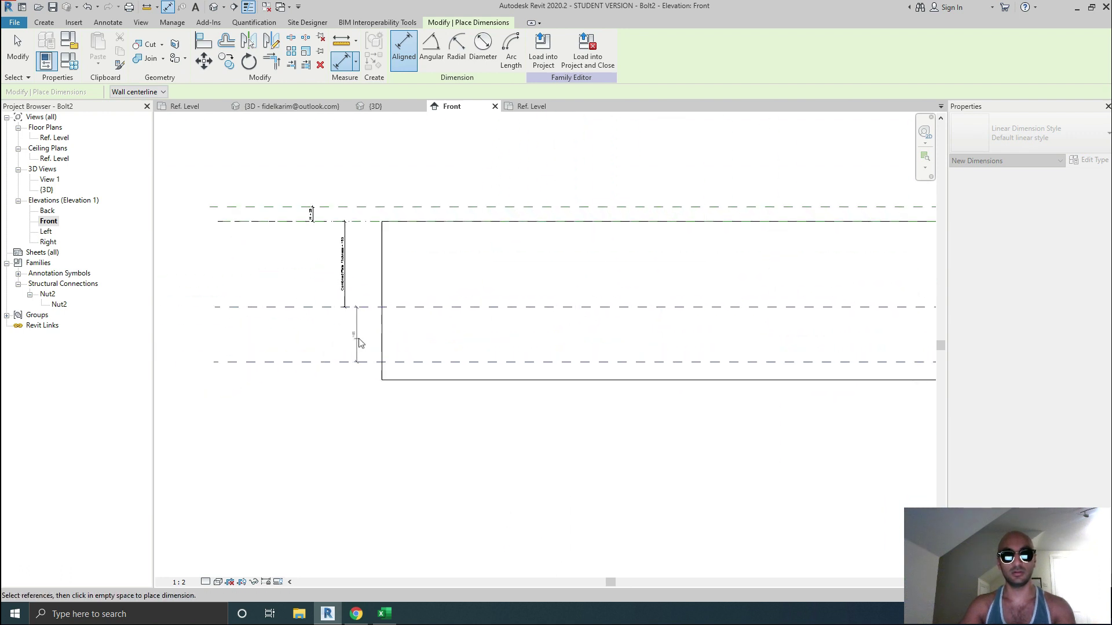
pyautogui.scroll(3, 358, 338)
pyautogui.click(335, 331)
pyautogui.press('Escape')
pyautogui.press('Escape')
# Label the new dimension below the Combined Plate Thickness dimension with the Length parameter.
pyautogui.click(337, 359)
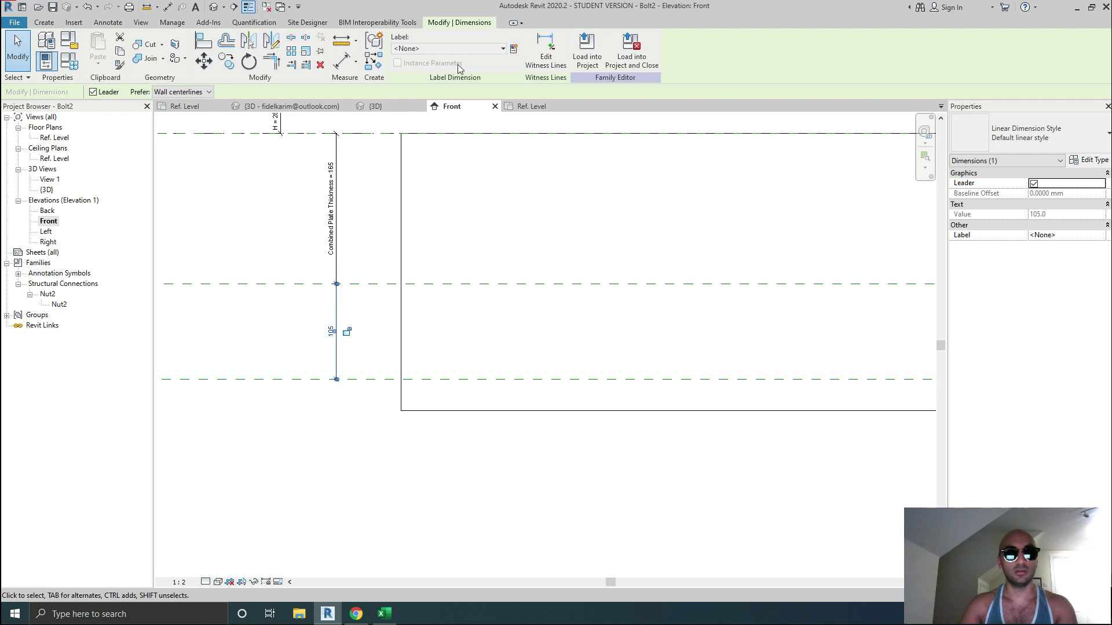
pyautogui.click(447, 49)
pyautogui.click(429, 155)
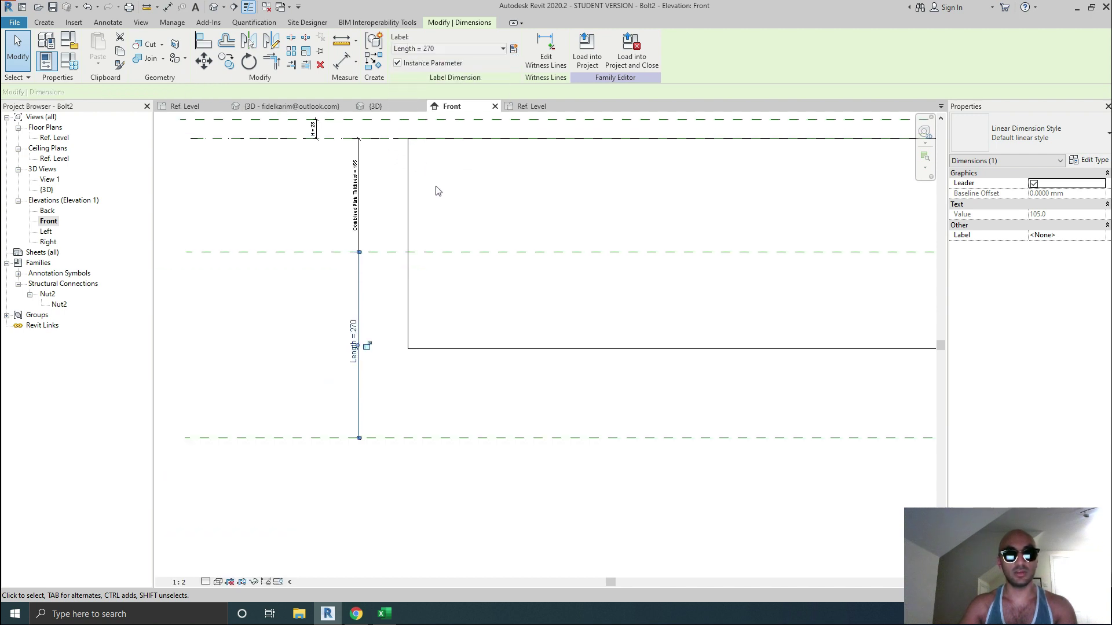
# In the family types, rename the Length parameter as Length Beyond Nut.
pyautogui.click(75, 67)
pyautogui.click(813, 333)
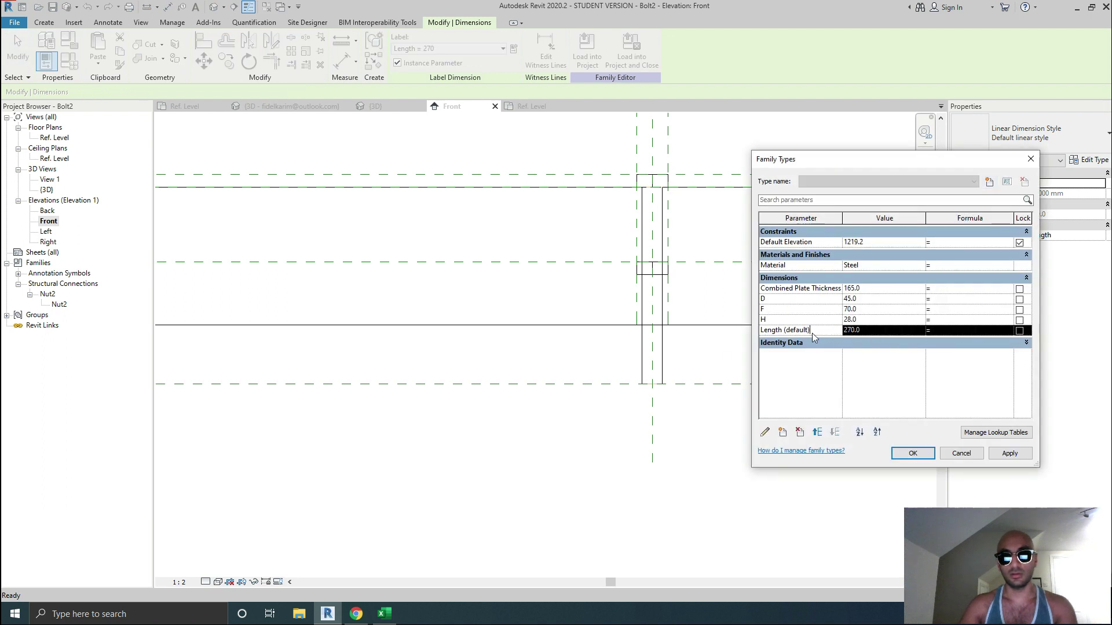
pyautogui.click(765, 433)
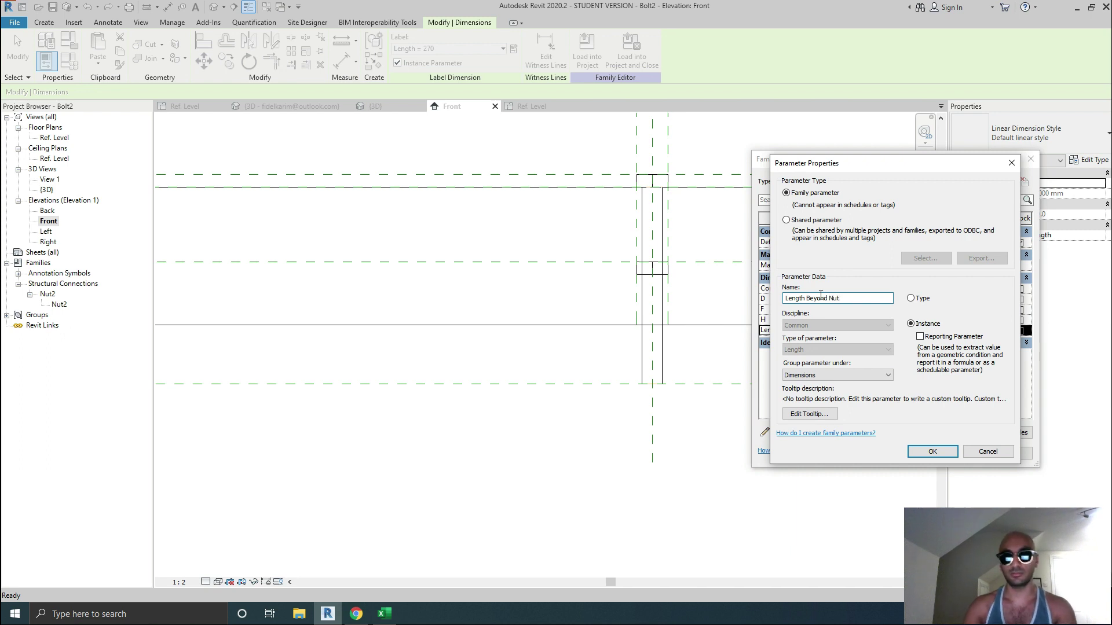
pyautogui.click(943, 455)
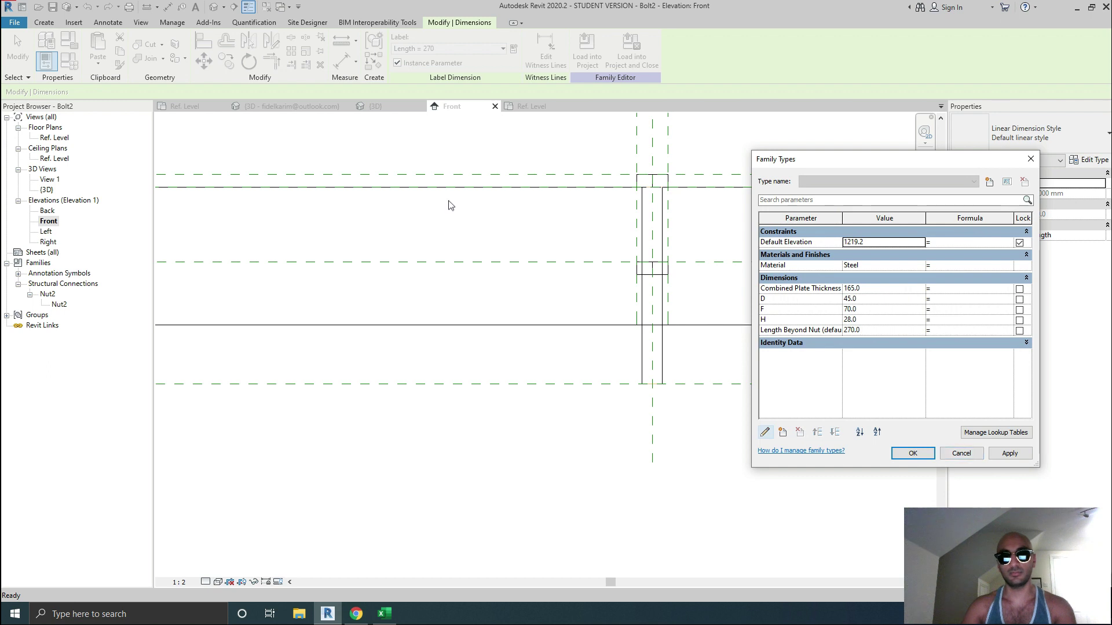
# Set the Length Beyond Nut parameter to 40 and apply it to the bolt.
pyautogui.click(867, 331)
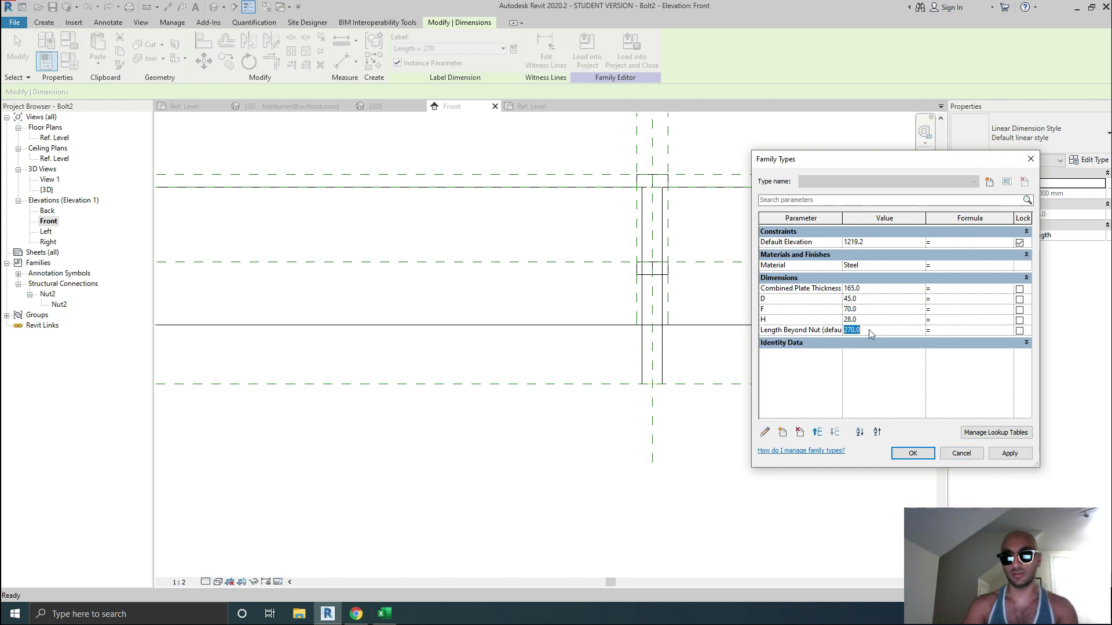
pyautogui.click(1028, 454)
pyautogui.click(872, 334)
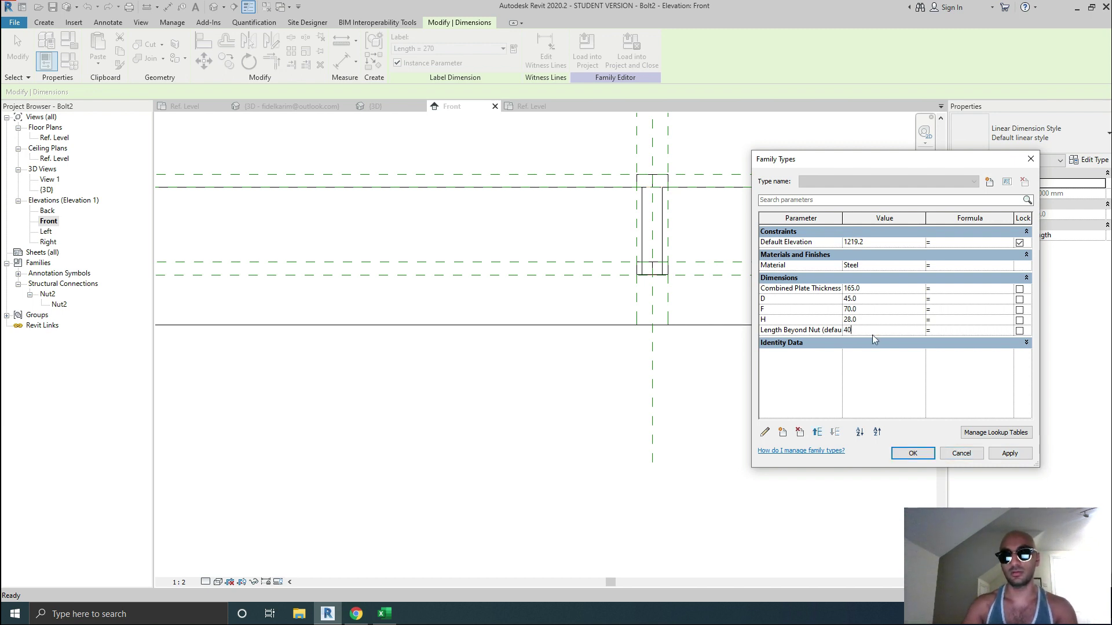
pyautogui.click(1012, 456)
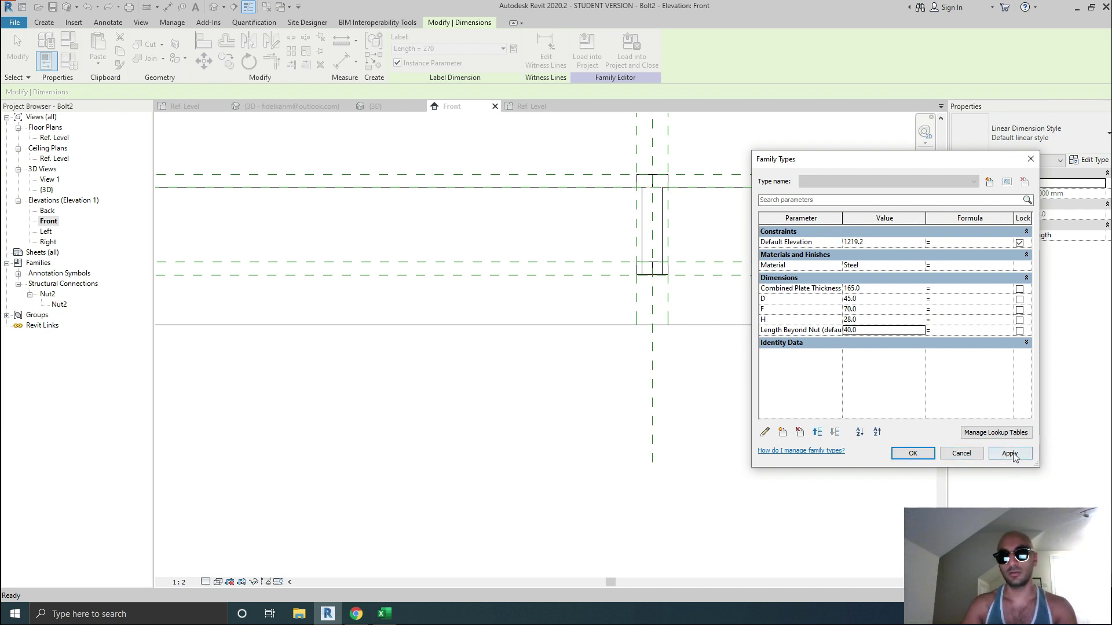
pyautogui.click(807, 330)
pyautogui.click(765, 434)
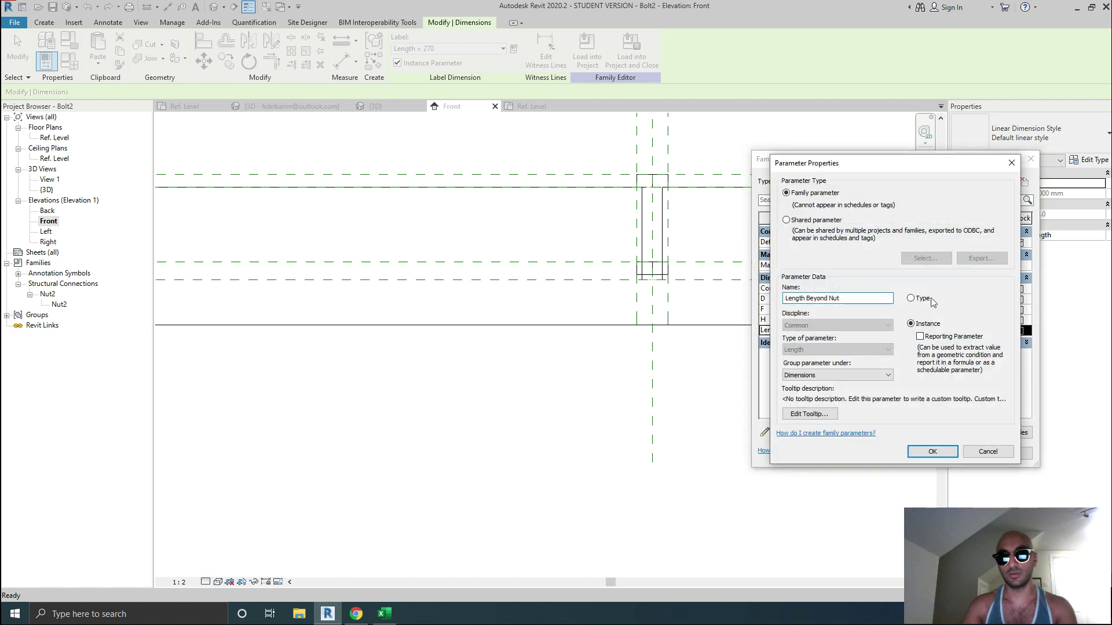
pyautogui.click(1012, 163)
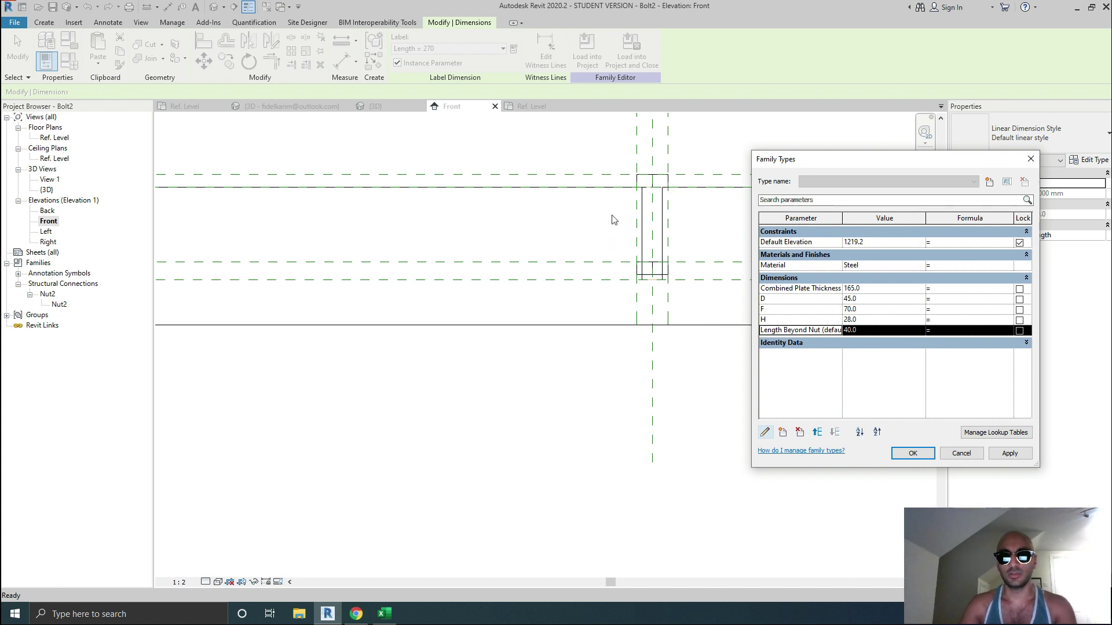
# Move the Combined Plate Thickness parameter below H in the family's parameter order and accept the family type settings.
pyautogui.click(835, 290)
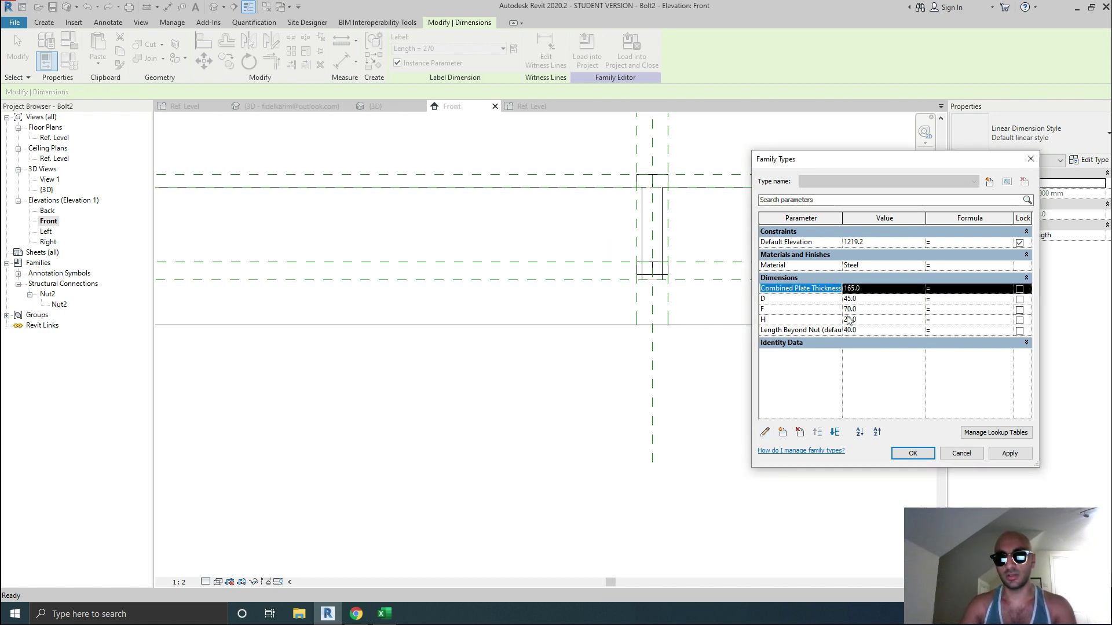
pyautogui.click(834, 433)
pyautogui.click(835, 433)
pyautogui.click(834, 433)
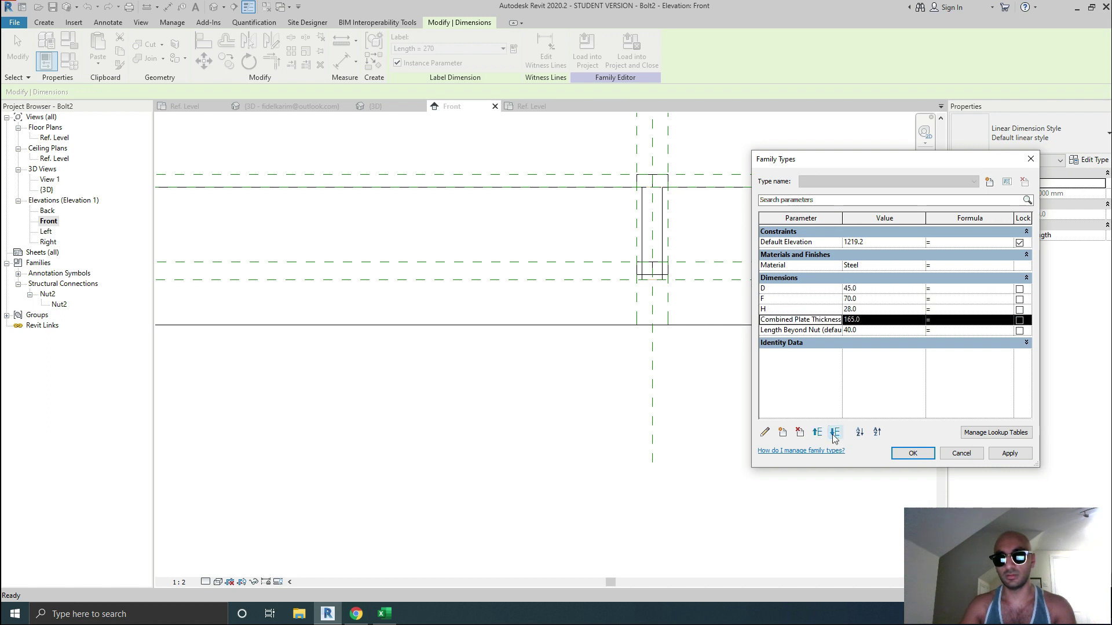
pyautogui.click(826, 331)
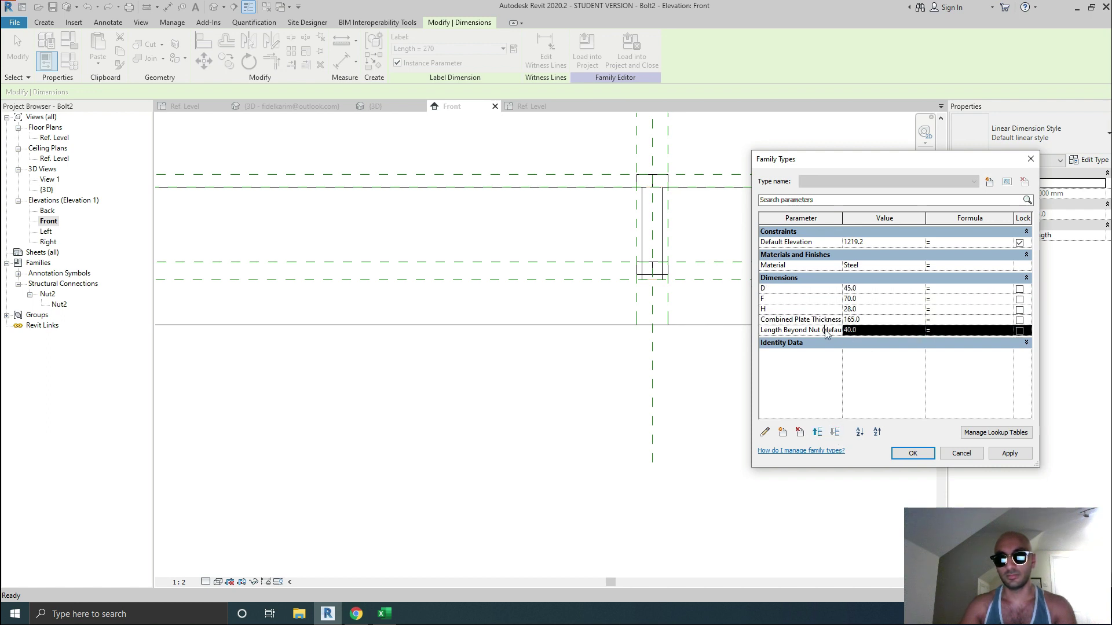
pyautogui.click(828, 319)
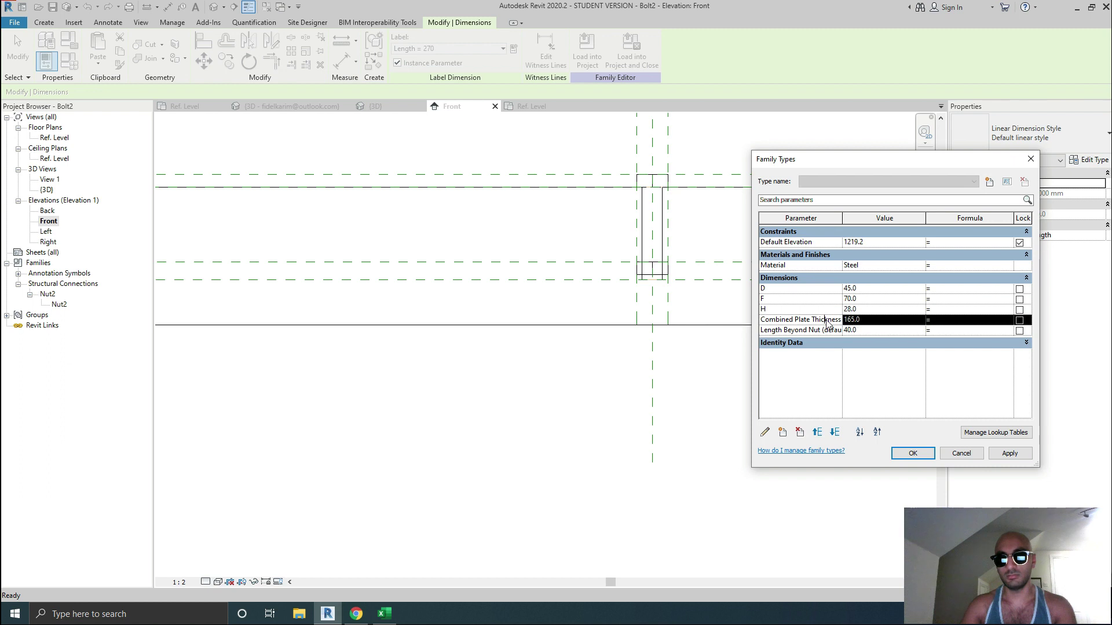
pyautogui.click(765, 432)
pyautogui.click(933, 452)
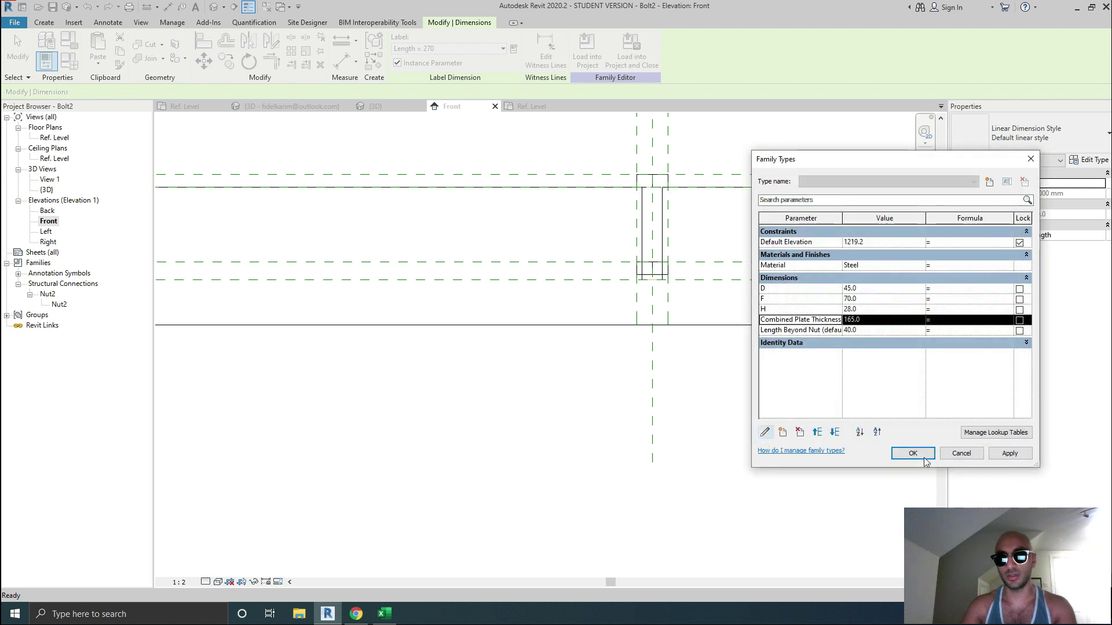
pyautogui.click(915, 452)
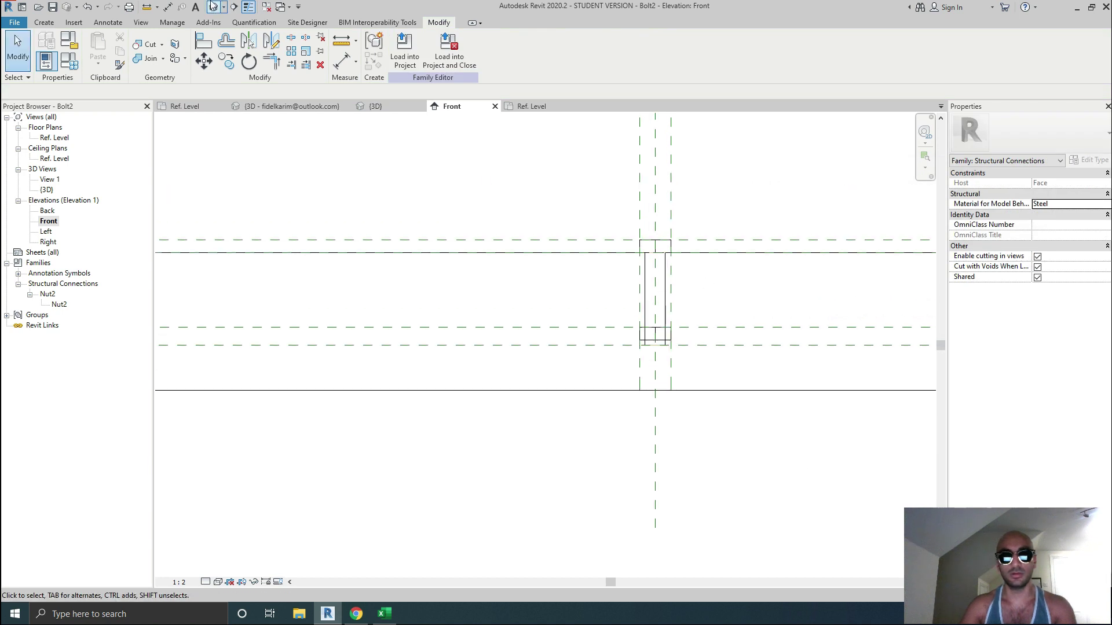
# In the default 3D view, temporarily hide the host block around the bolt and nut.
pyautogui.click(213, 7)
pyautogui.keyDown('shift'); pyautogui.moveTo(611, 388); pyautogui.dragTo(476, 536, button='middle'); pyautogui.keyUp('shift')
pyautogui.click(583, 430)
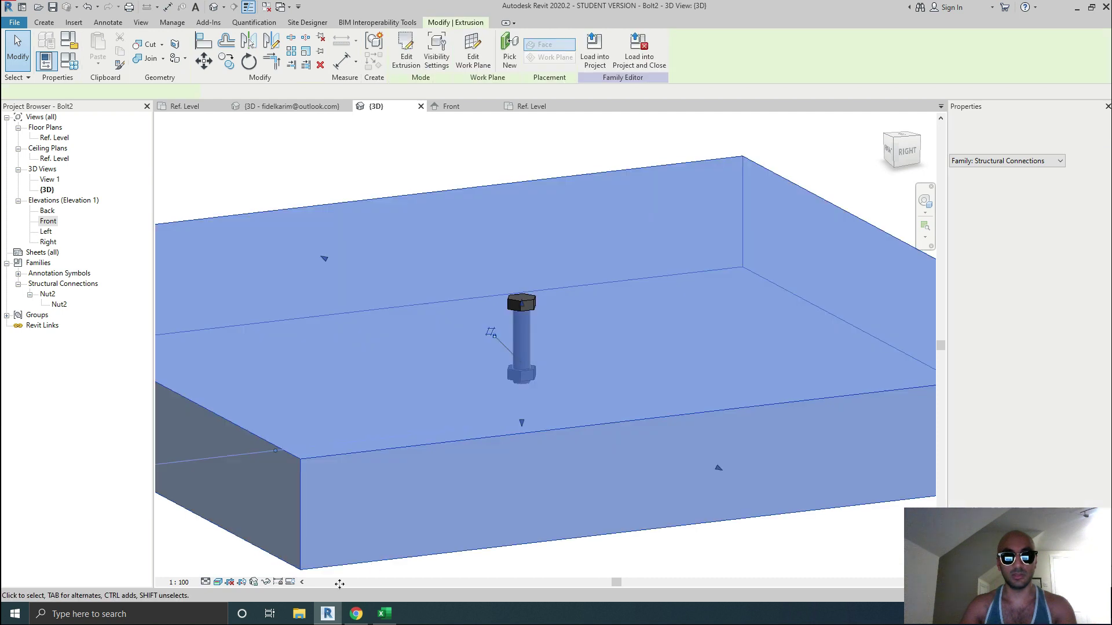
pyautogui.click(265, 582)
pyautogui.click(313, 552)
pyautogui.keyDown('shift'); pyautogui.moveTo(541, 401); pyautogui.dragTo(529, 439, button='middle'); pyautogui.keyUp('shift')
pyautogui.scroll(2, 522, 348)
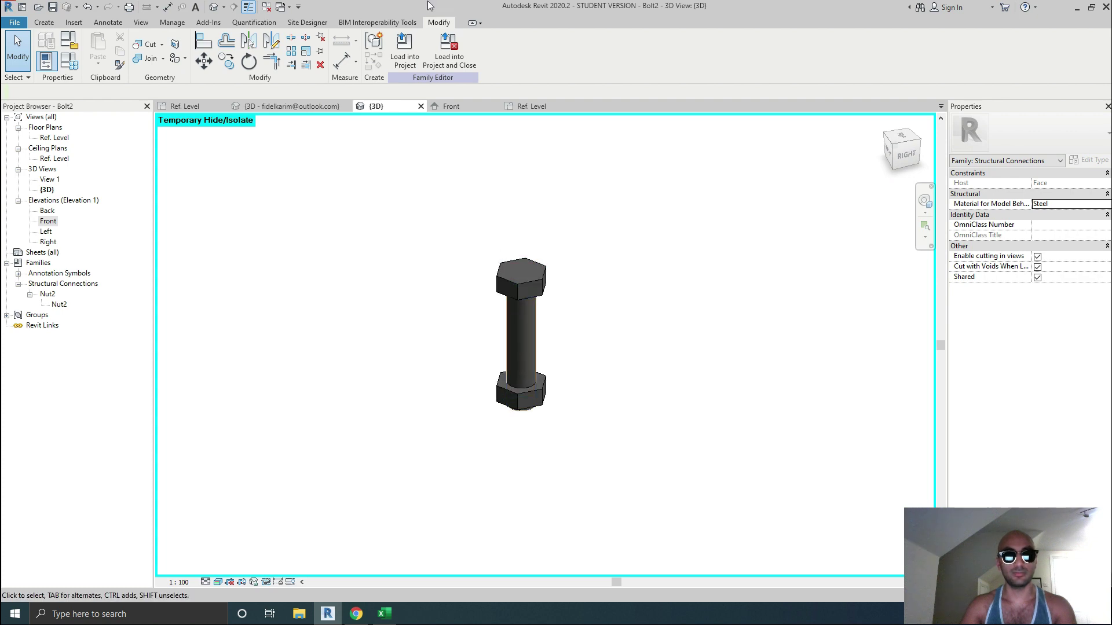
pyautogui.keyDown('shift'); pyautogui.moveTo(631, 320); pyautogui.dragTo(654, 339, button='middle'); pyautogui.keyUp('shift')
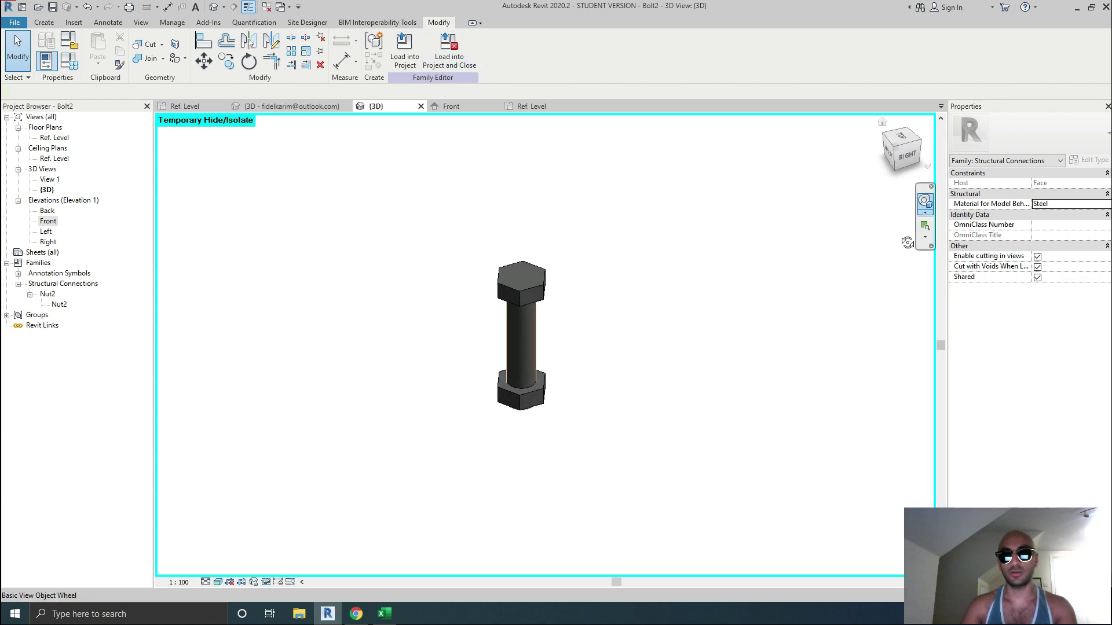
# Create a new family type named M45 with the bolt's current dimensions.
pyautogui.click(69, 60)
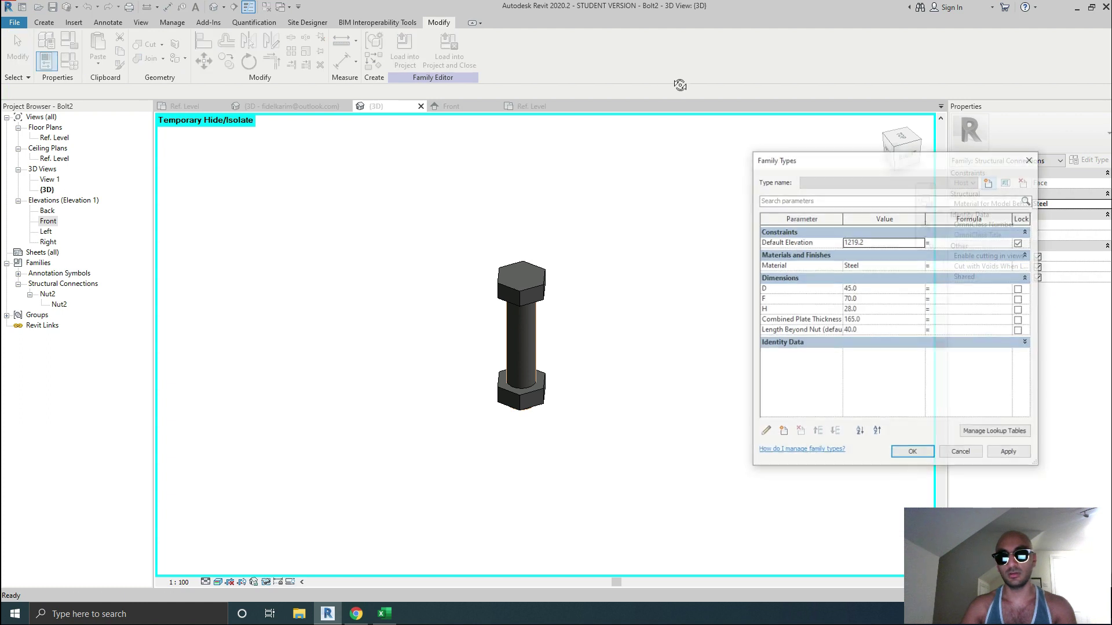
pyautogui.click(993, 183)
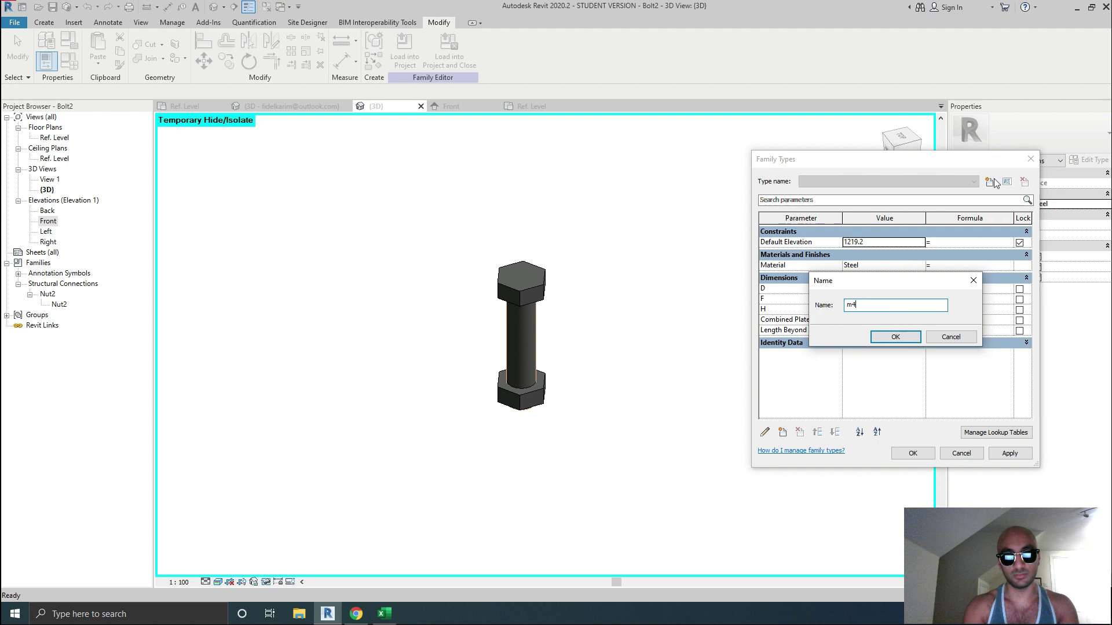
pyautogui.press('BackSpace')
pyautogui.press('BackSpace')
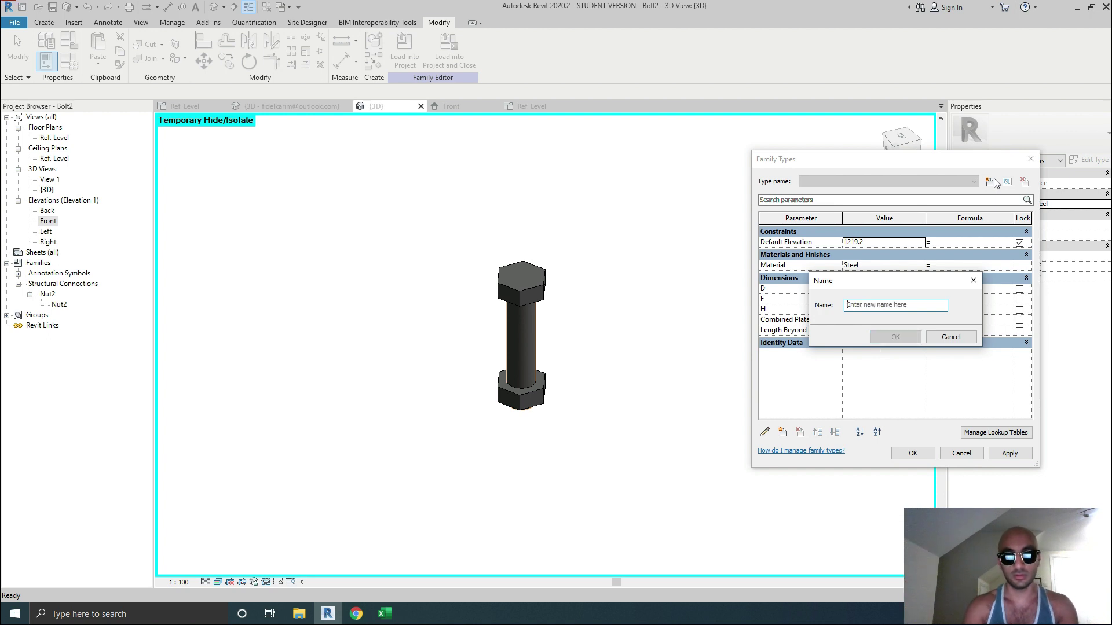
pyautogui.write('M45')
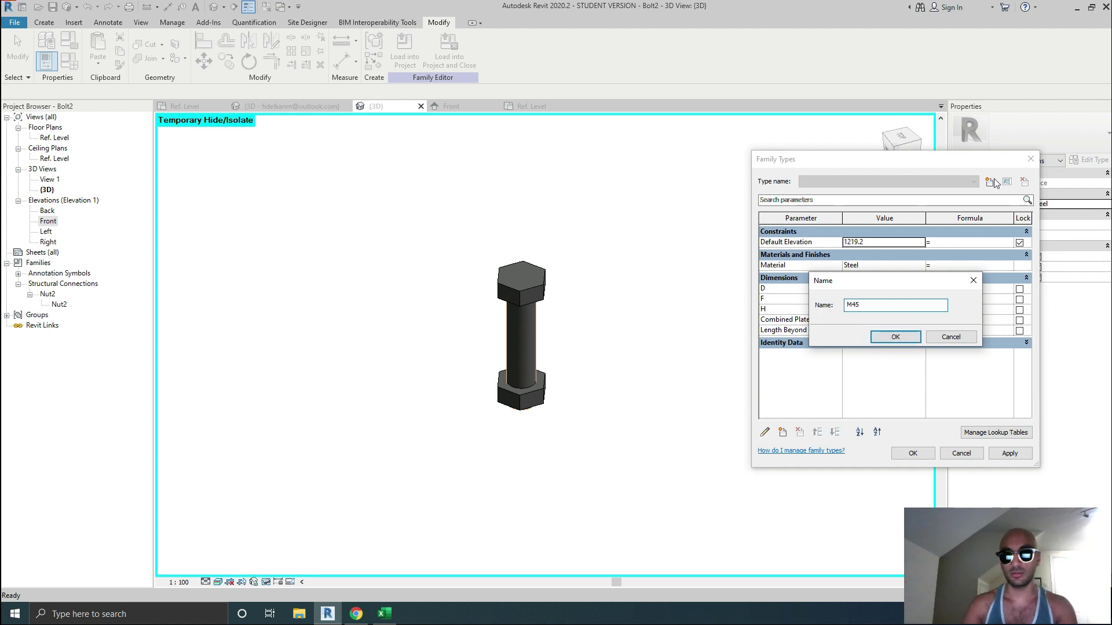
pyautogui.click(874, 337)
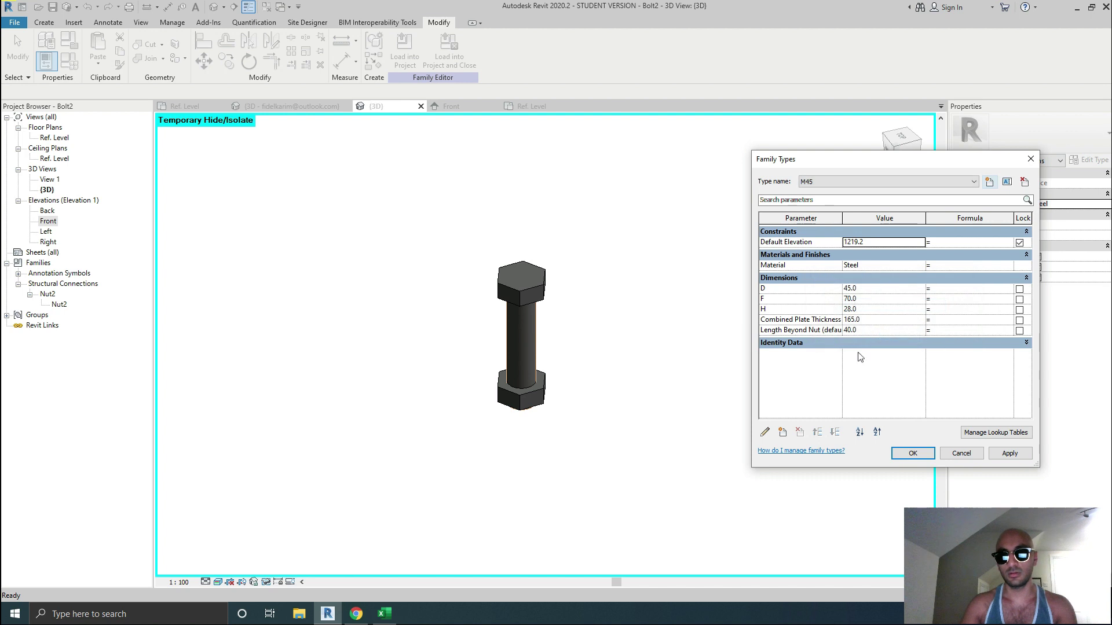
pyautogui.click(909, 452)
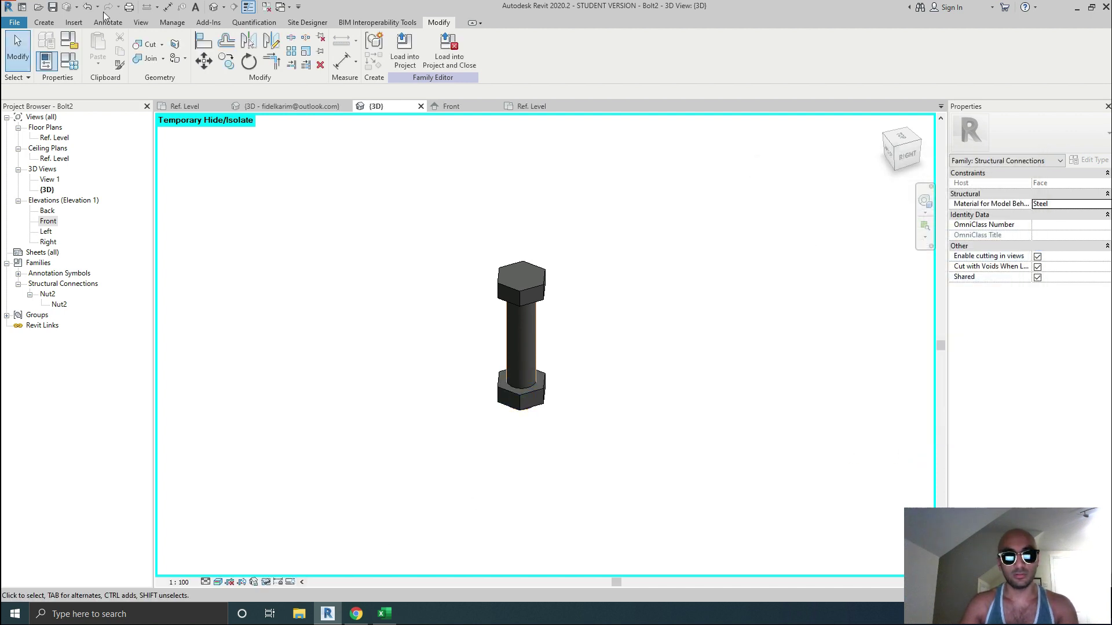
# Create another family type named M42.
pyautogui.click(69, 60)
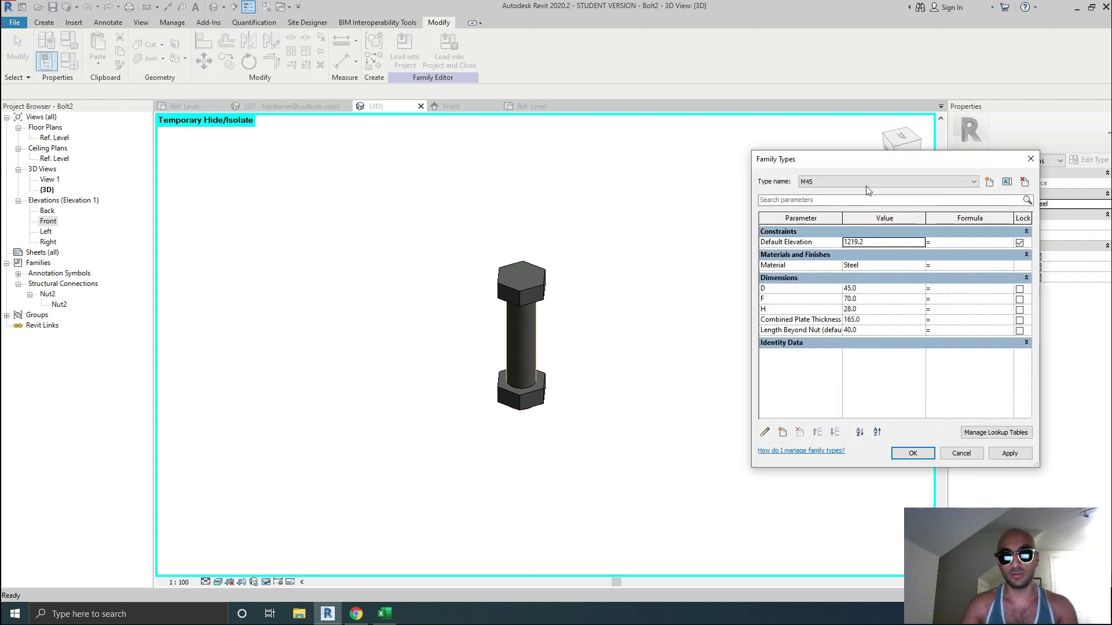
pyautogui.click(990, 183)
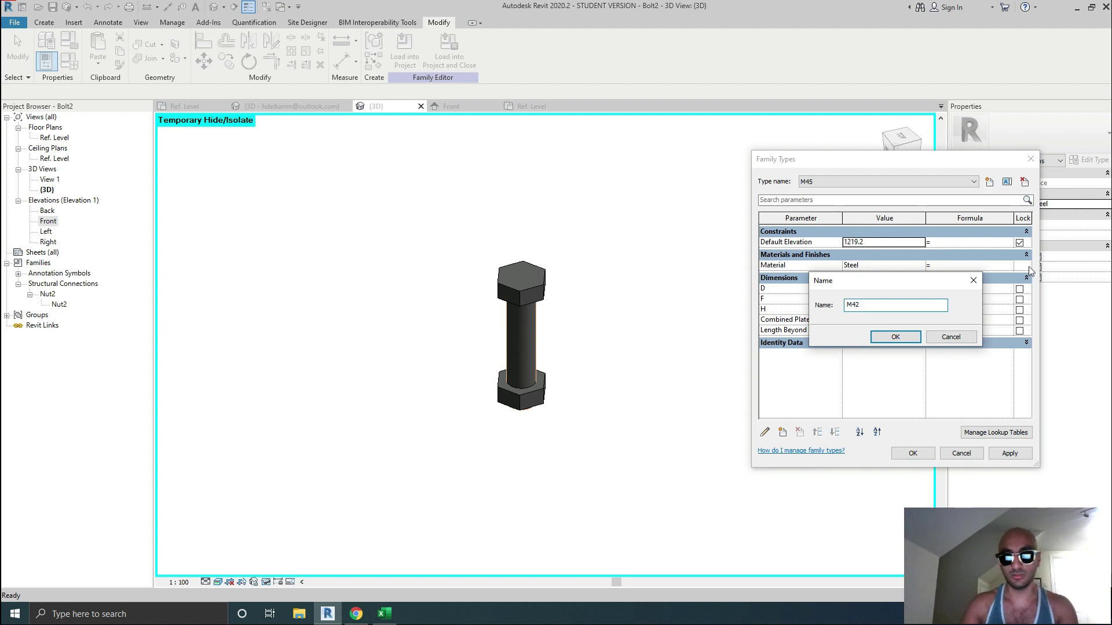
pyautogui.write('M42')
pyautogui.click(895, 337)
# Switch to Chrome and look up the M42 row in the ISO Metric Hexagon Bolts and Sets table.
pyautogui.click(356, 614)
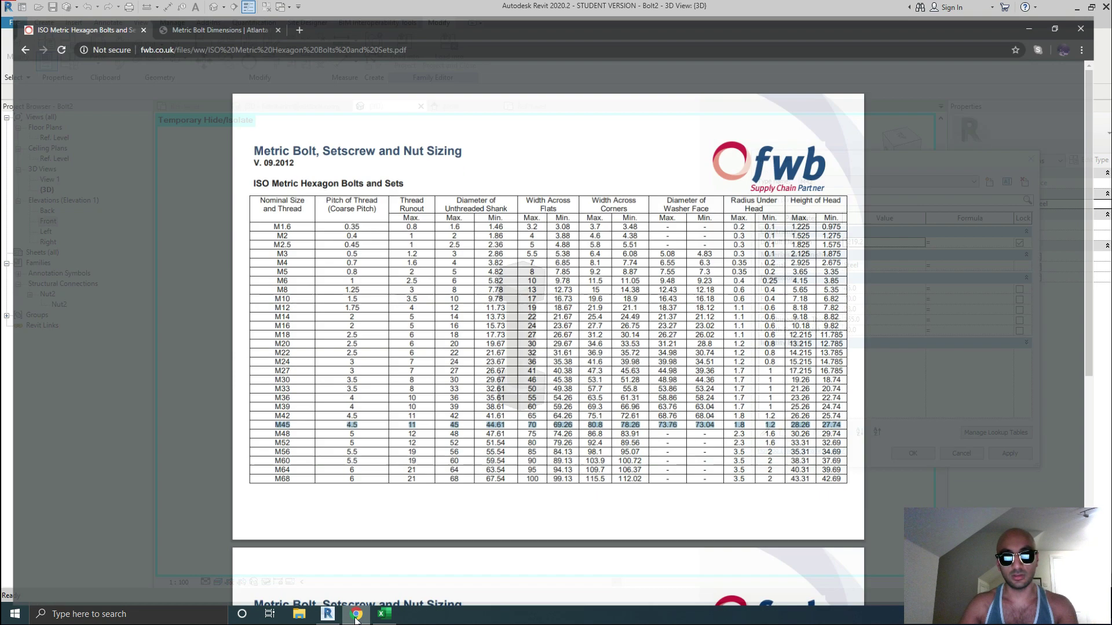
pyautogui.moveTo(276, 406); pyautogui.dragTo(855, 408)
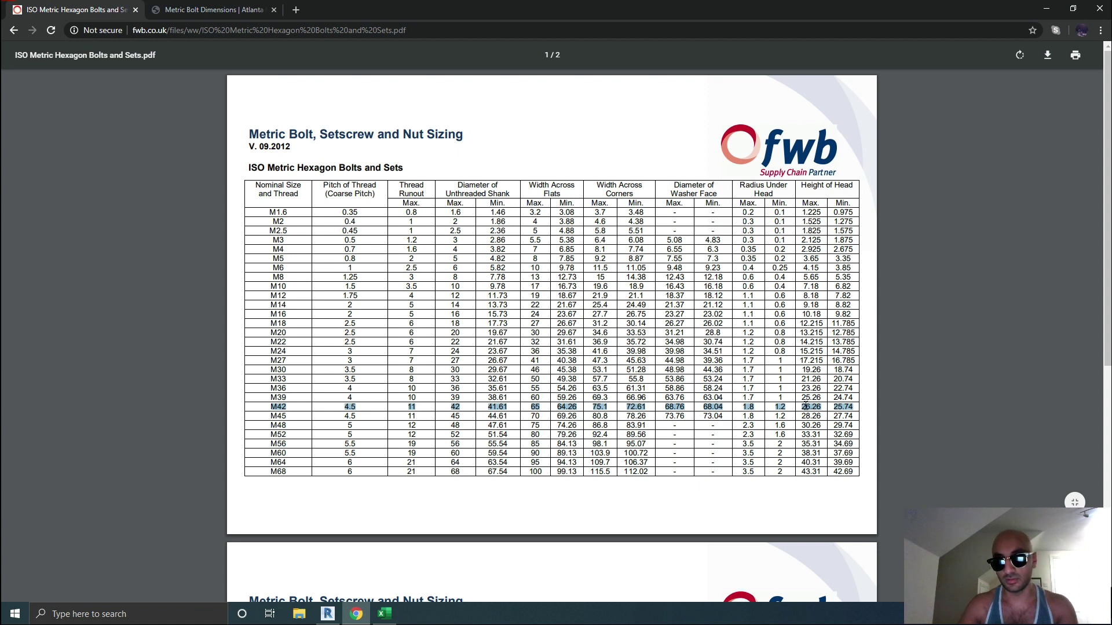
pyautogui.click(1046, 8)
# In Revit, set the M42 type's H to 26, D to 42 and F to 65, and apply the values to the bolt.
pyautogui.doubleClick(883, 311)
pyautogui.write('26')
pyautogui.doubleClick(894, 288)
pyautogui.write('42')
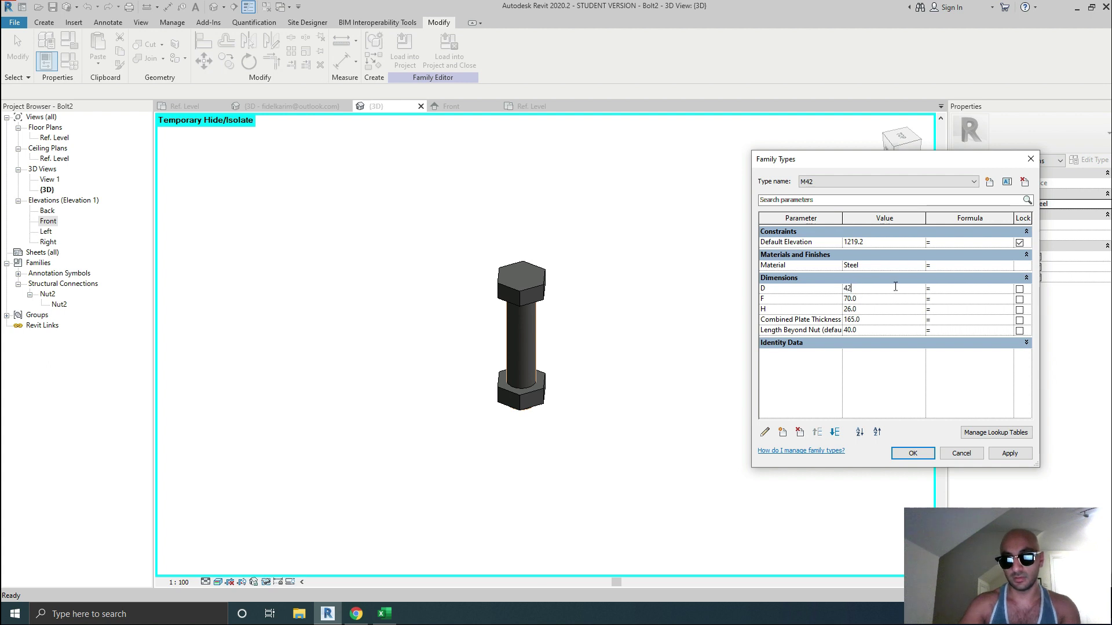
pyautogui.doubleClick(892, 299)
pyautogui.write('65')
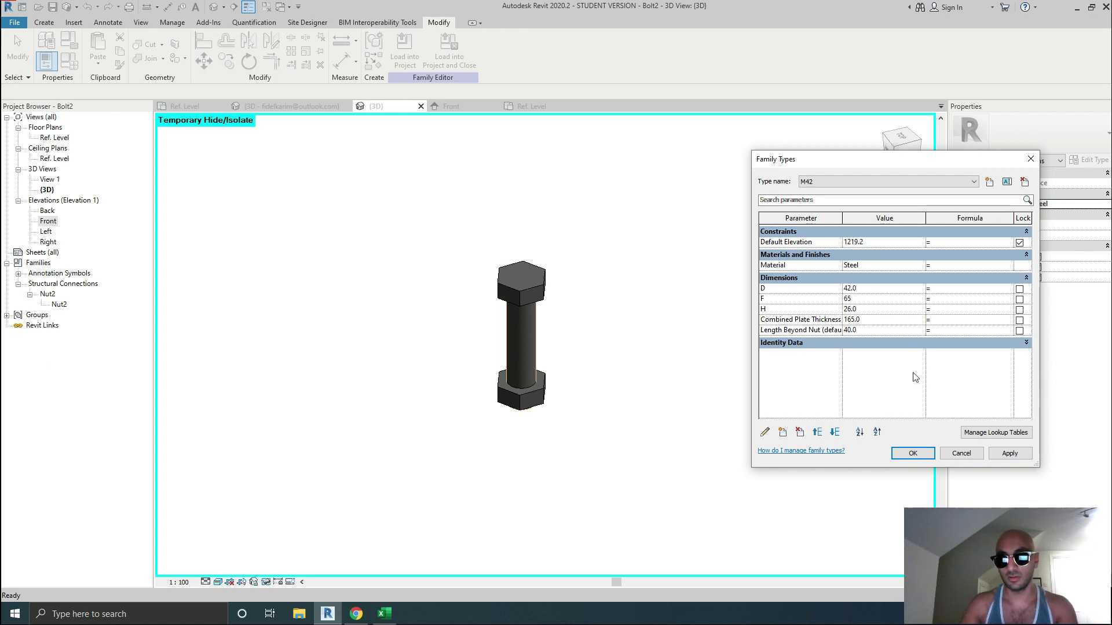
pyautogui.click(1007, 454)
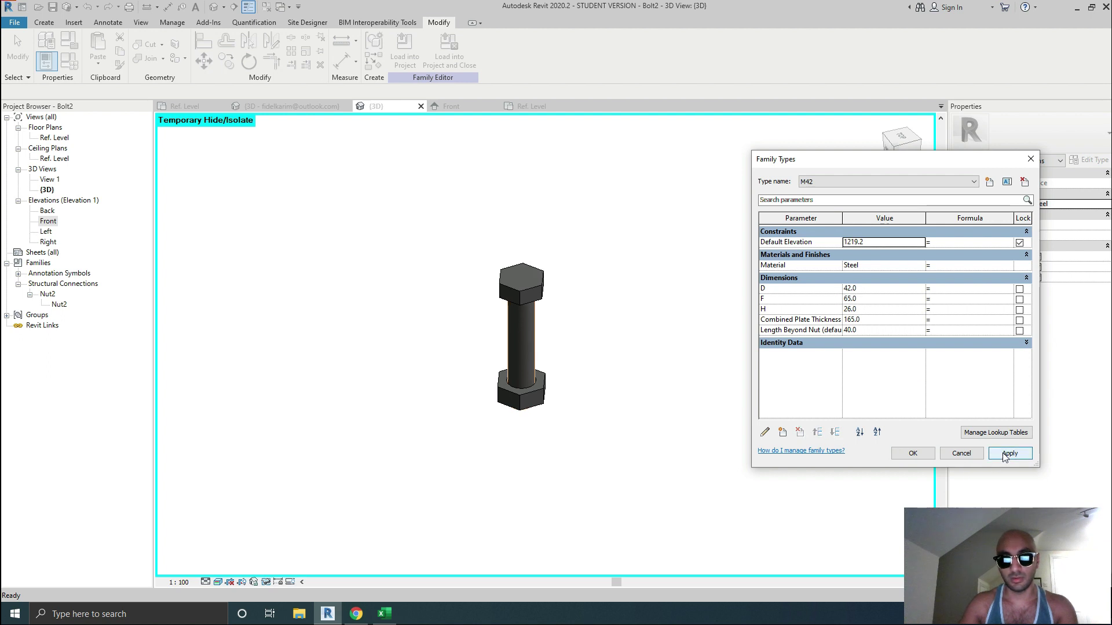
pyautogui.click(909, 455)
pyautogui.scroll(5, 474, 415)
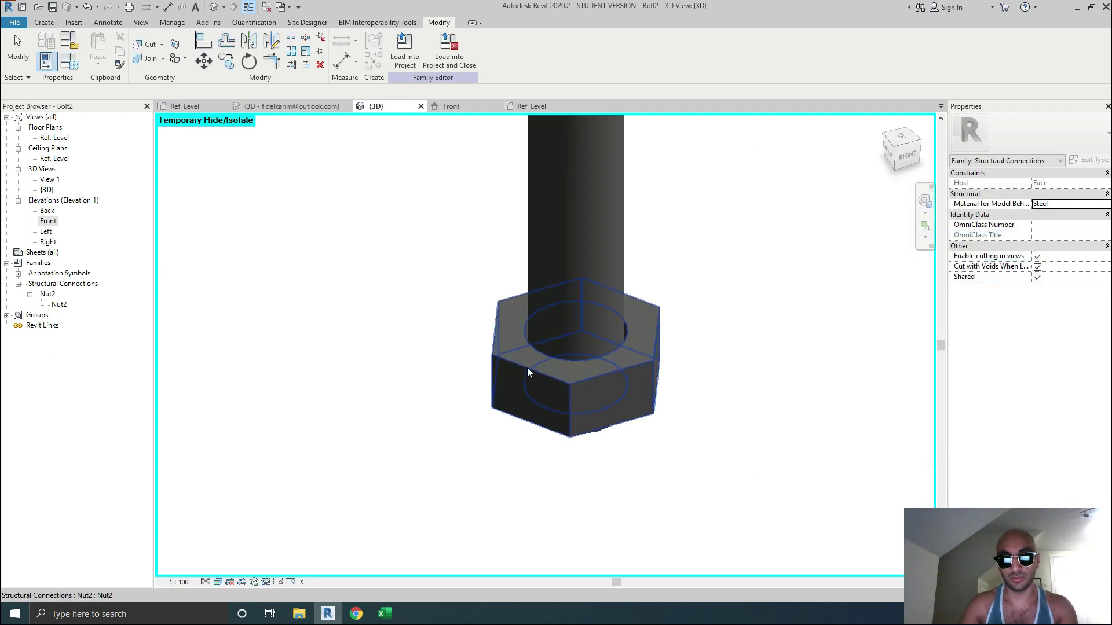
# Select the nested nut at the bolt's lower end and examine its type properties.
pyautogui.scroll(-5, 496, 345)
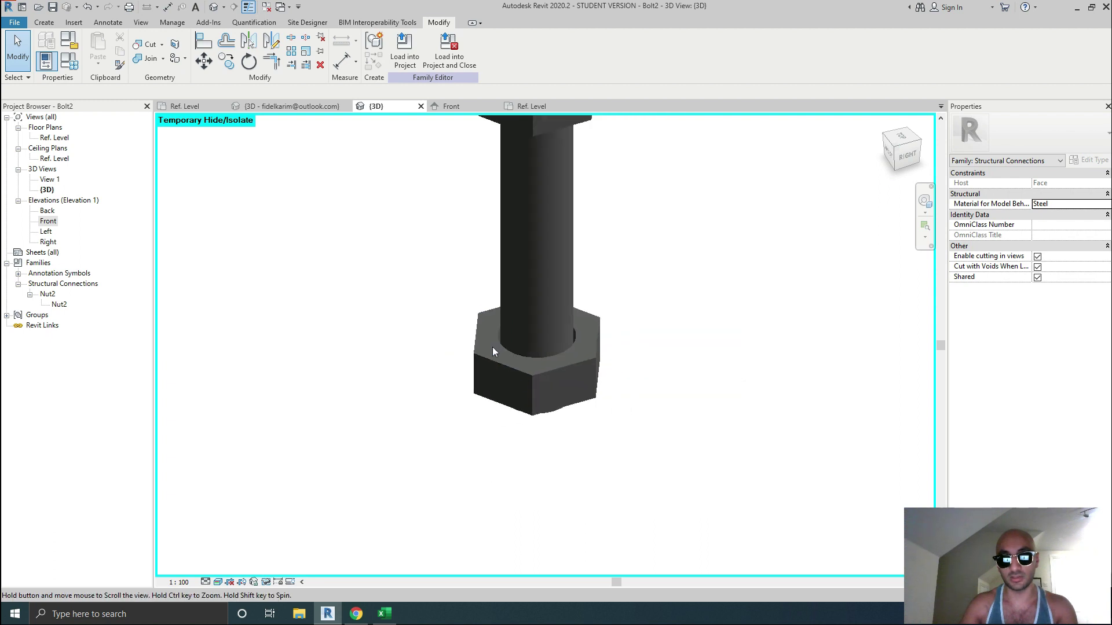
pyautogui.click(453, 450)
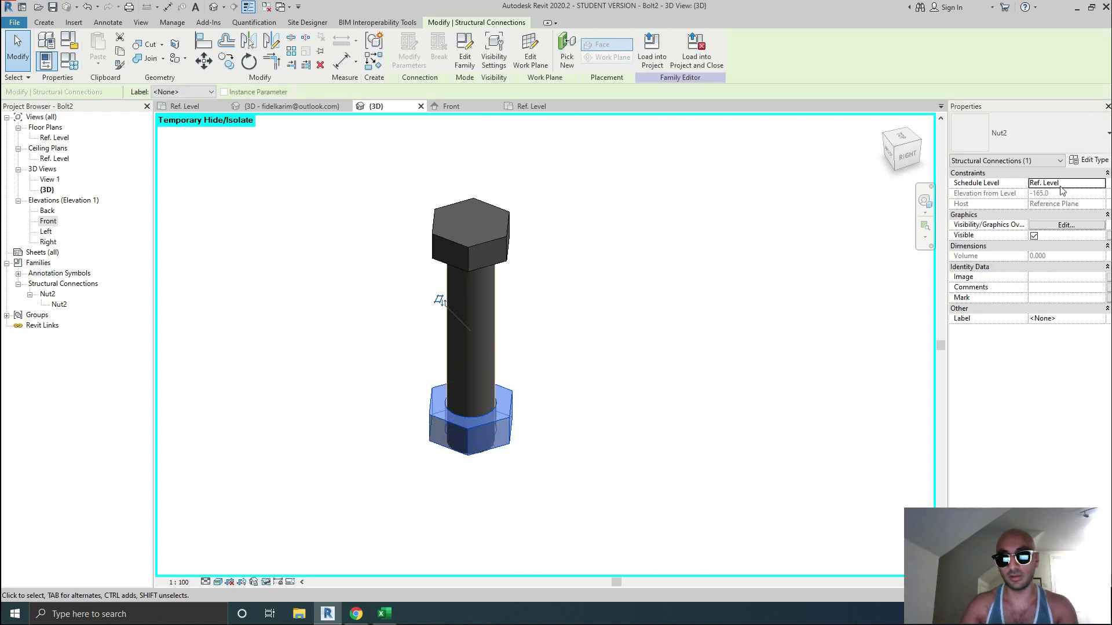
pyautogui.click(1088, 160)
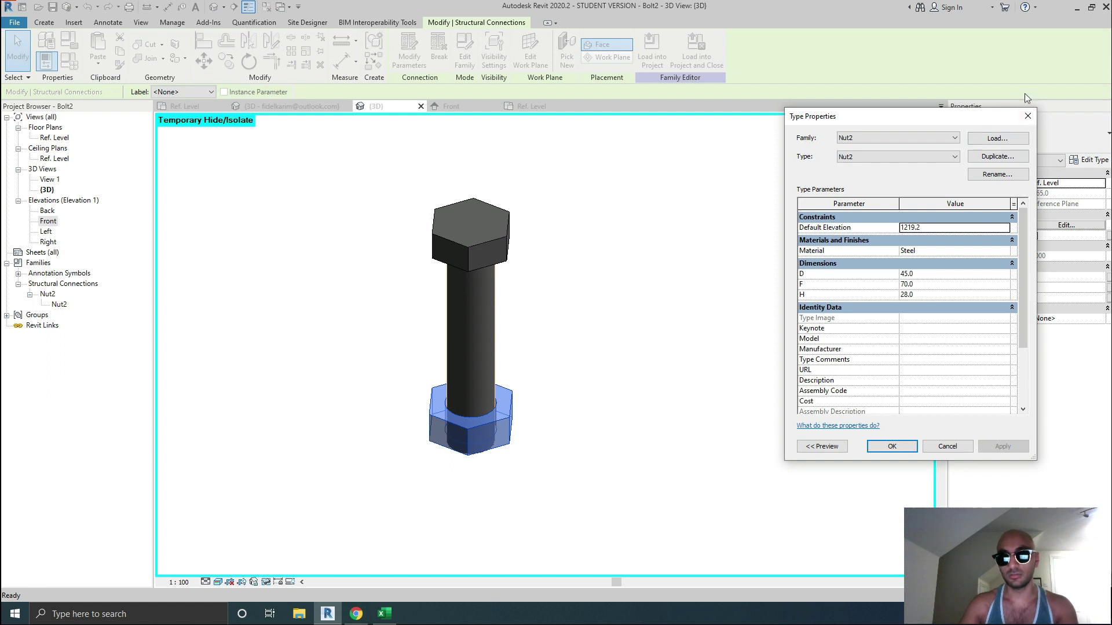
pyautogui.click(1028, 115)
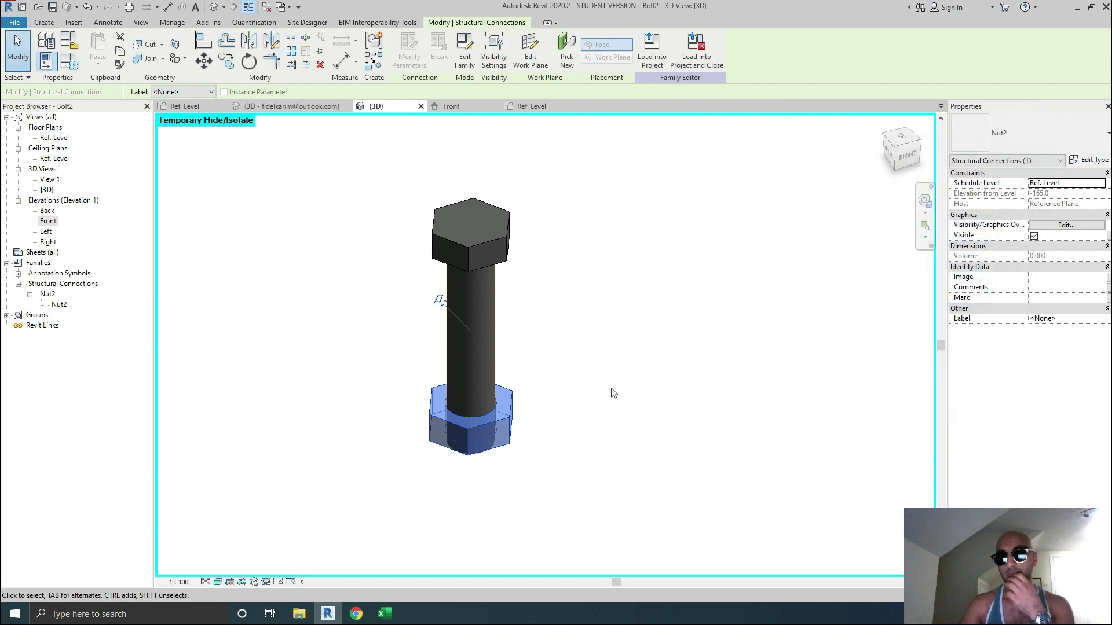
# Open the nested Nut2 family for editing and change its D, F and H parameters from type to instance parameters.
pyautogui.doubleClick(444, 436)
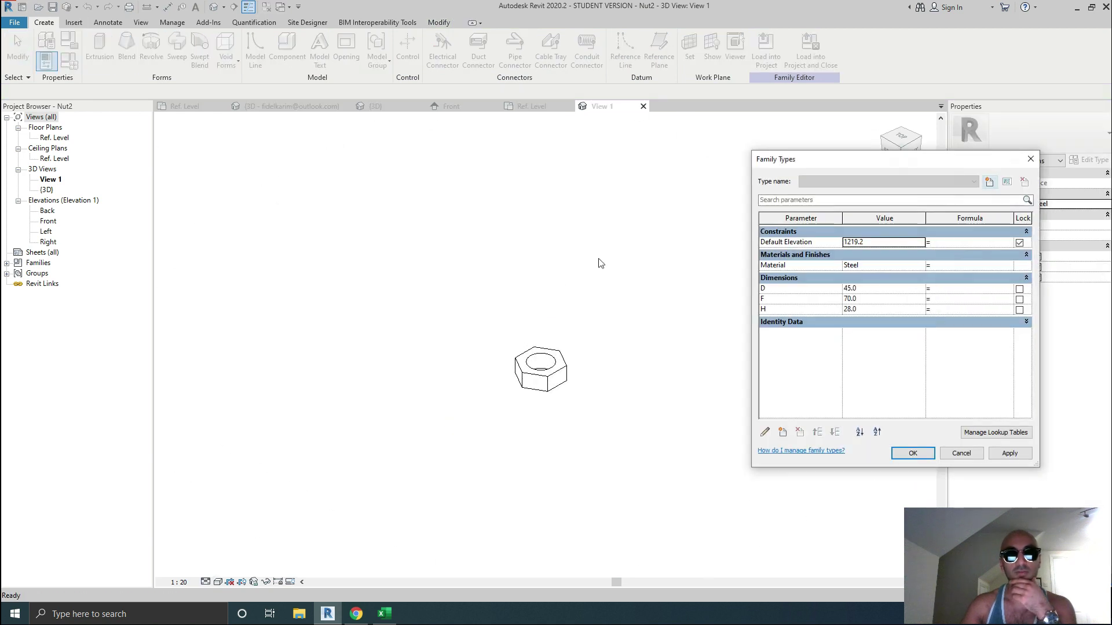
pyautogui.click(773, 290)
pyautogui.click(766, 430)
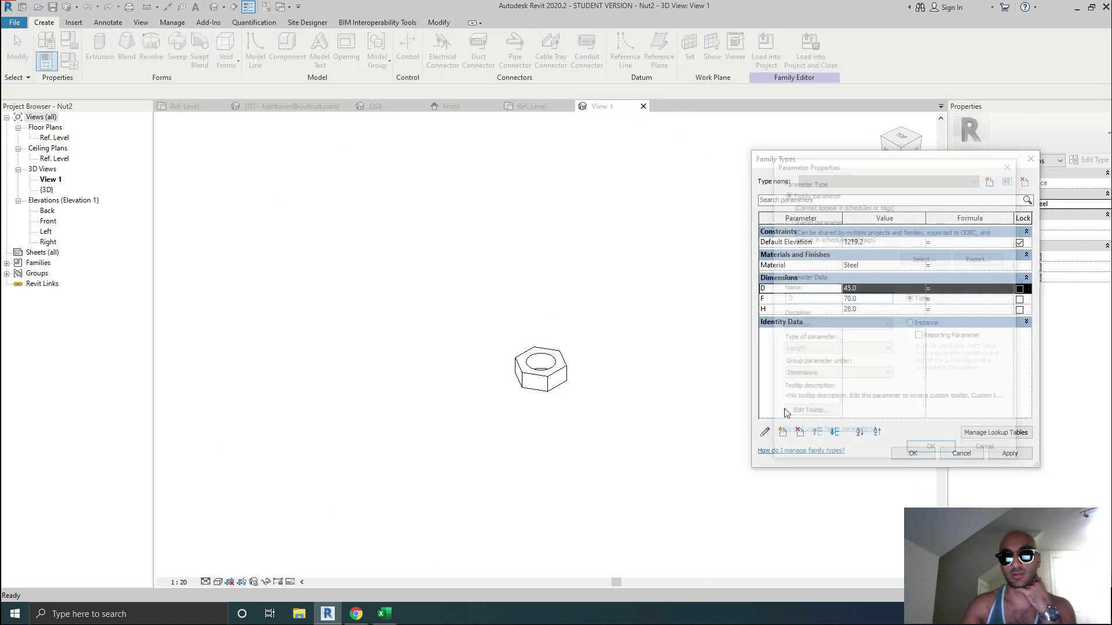
pyautogui.click(933, 451)
pyautogui.click(774, 298)
pyautogui.click(766, 431)
pyautogui.click(912, 323)
pyautogui.click(931, 450)
pyautogui.click(801, 311)
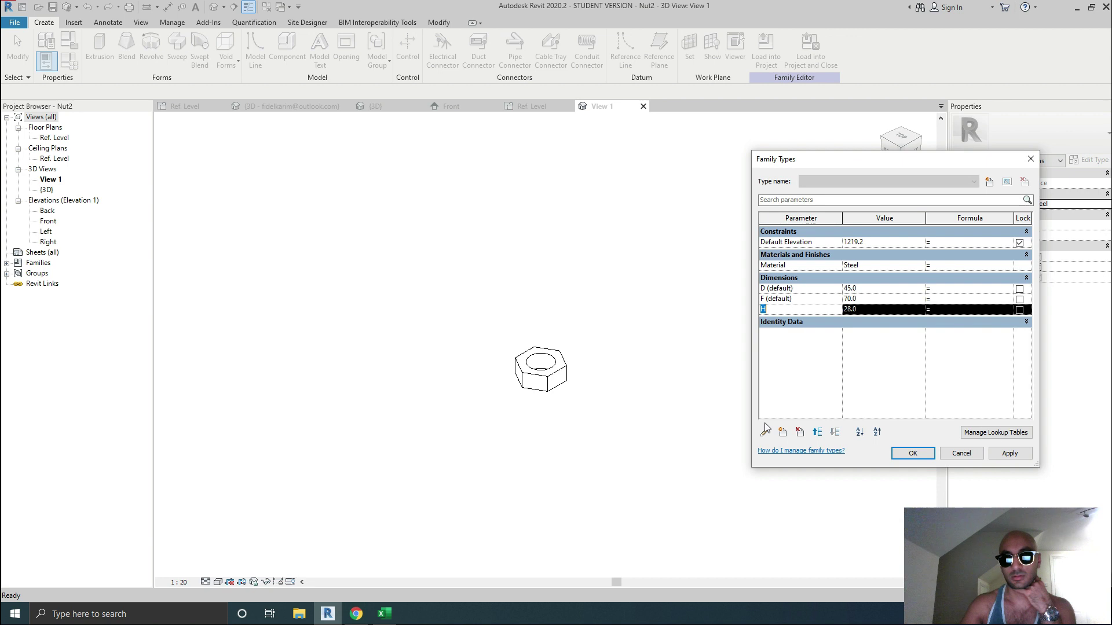
pyautogui.click(766, 431)
pyautogui.click(911, 323)
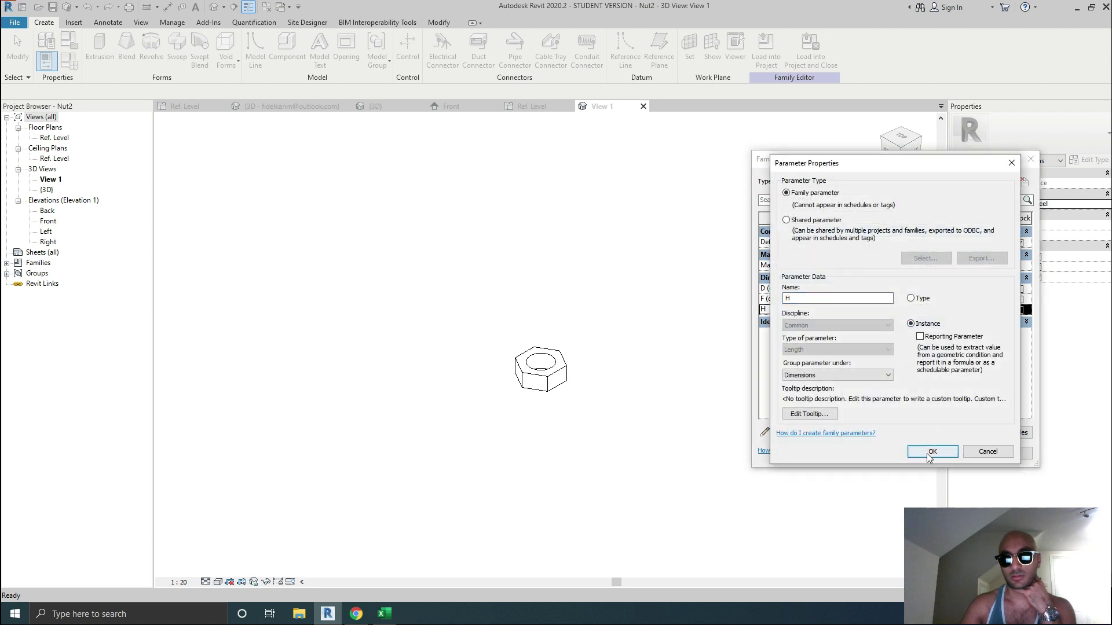
pyautogui.click(931, 451)
pyautogui.click(915, 454)
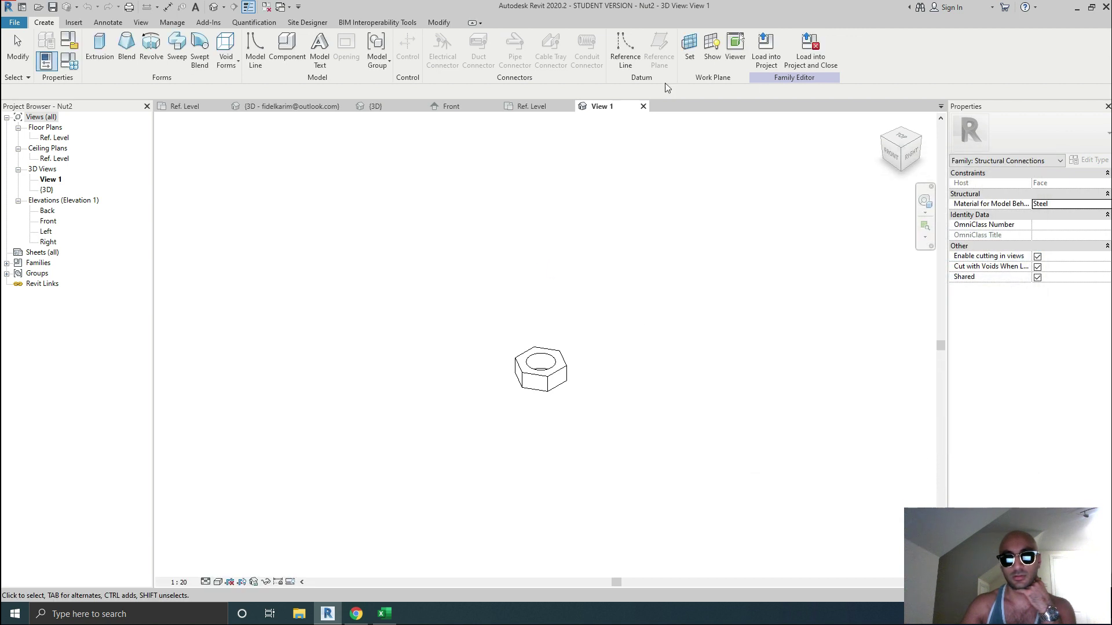
# Load the nut into the Bolt2 family and close it, saving over Nut2.rfa and overwriting the existing version without its parameter values.
pyautogui.click(830, 50)
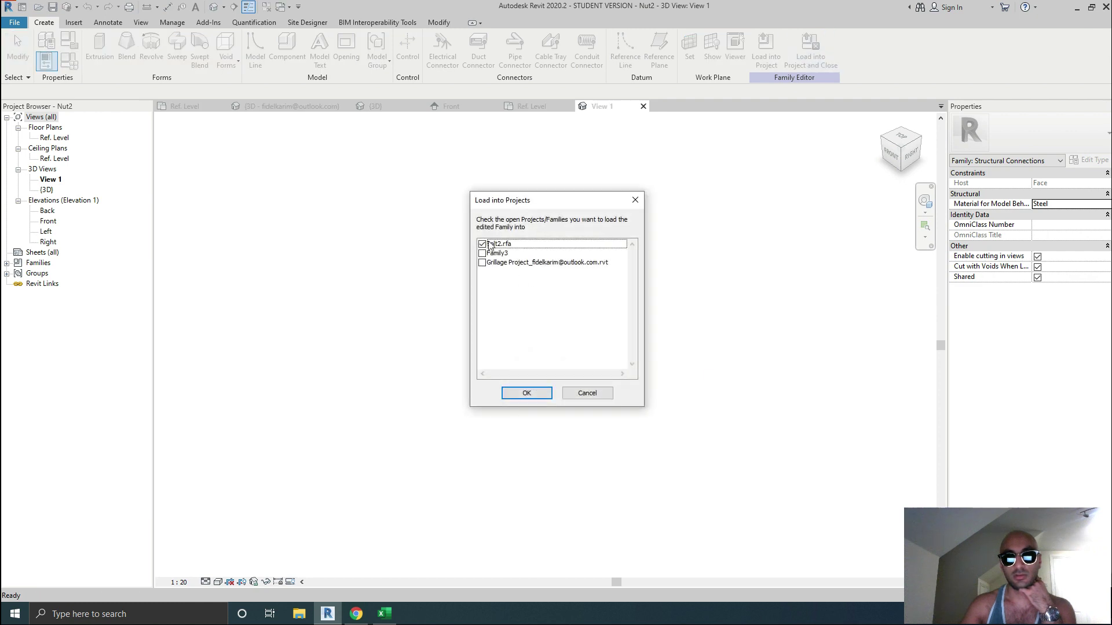
pyautogui.click(533, 394)
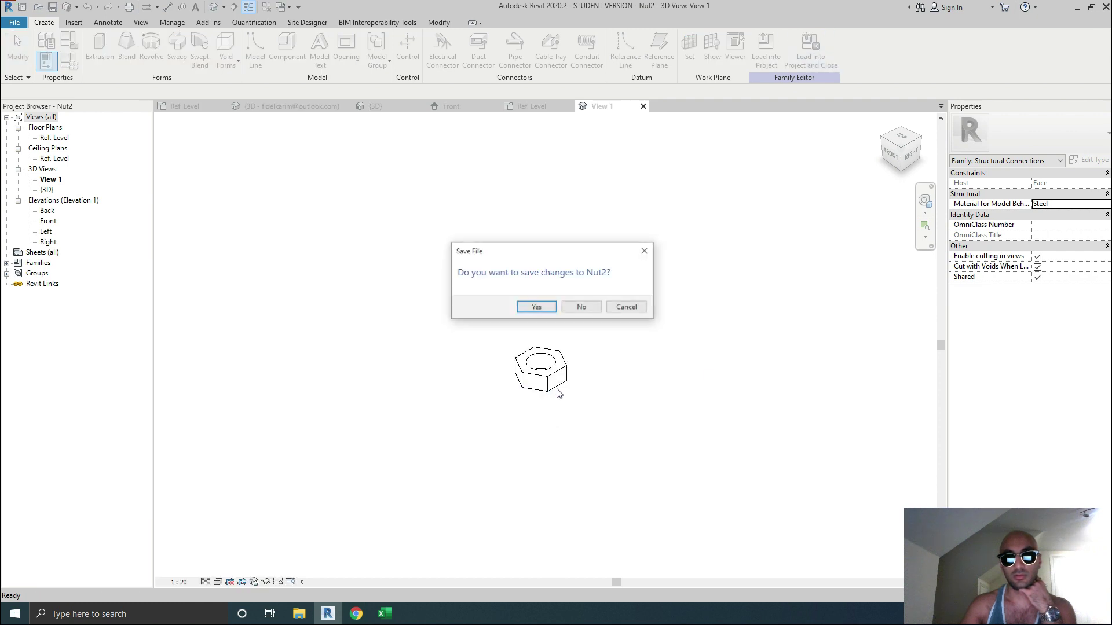
pyautogui.click(546, 308)
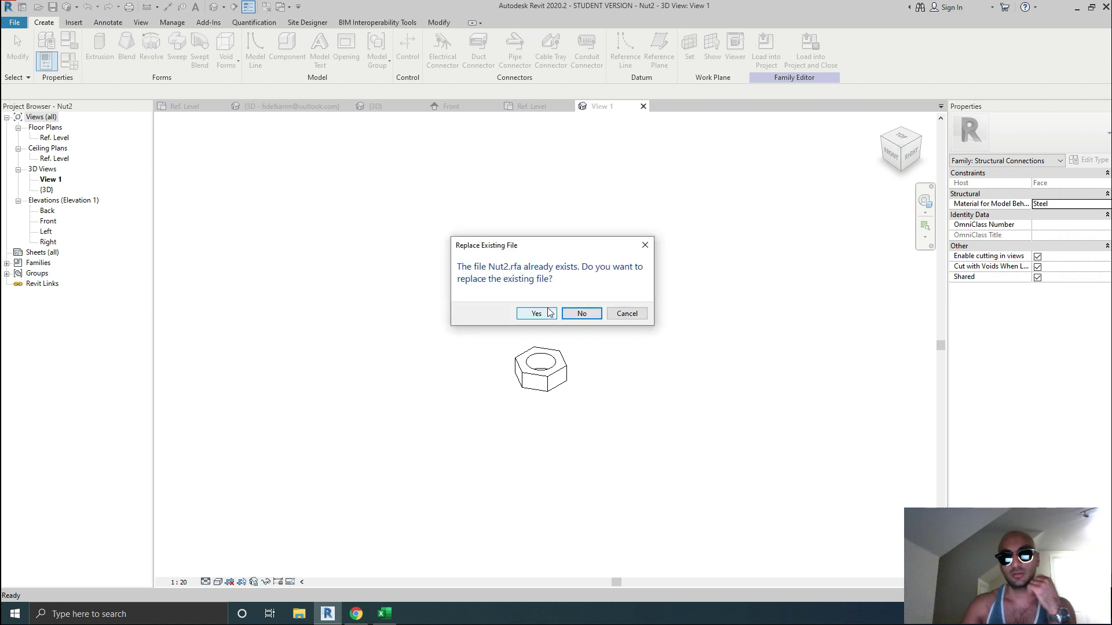
pyautogui.click(551, 315)
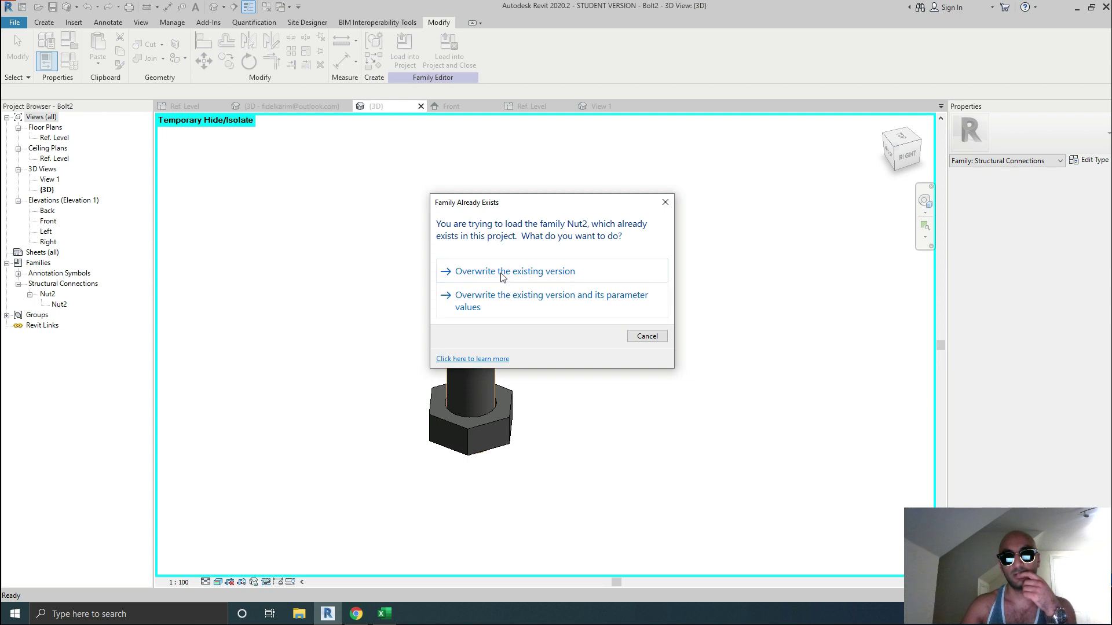
pyautogui.click(500, 273)
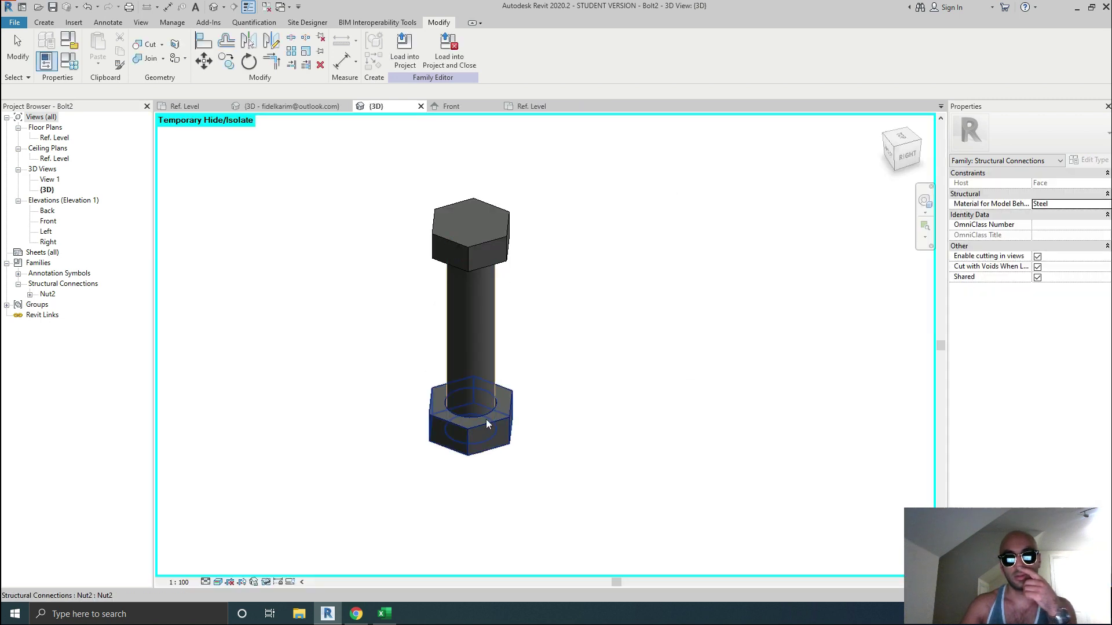
# Copy the nested nut to an empty spot beside the bolt.
pyautogui.click(485, 419)
pyautogui.press('c')
pyautogui.press('o')
pyautogui.click(490, 446)
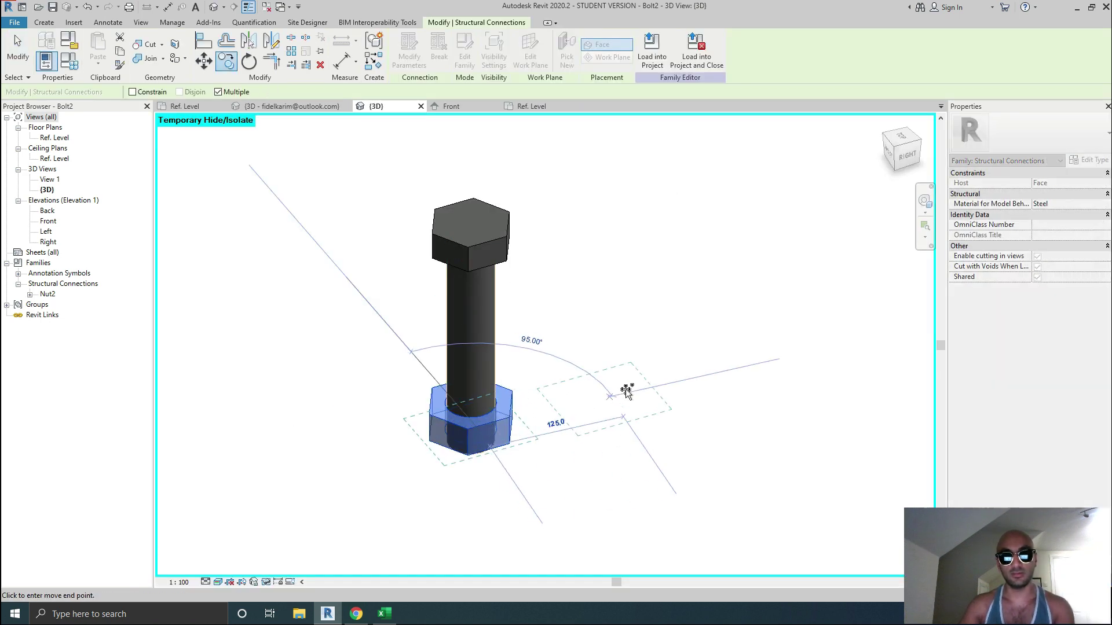
pyautogui.click(689, 378)
pyautogui.press('Escape')
pyautogui.press('Escape')
# Set D of the nut on the bolt to 42 and delete the copied nut beside it.
pyautogui.scroll(2, 469, 432)
pyautogui.moveTo(491, 429); pyautogui.dragTo(442, 435, button='middle')
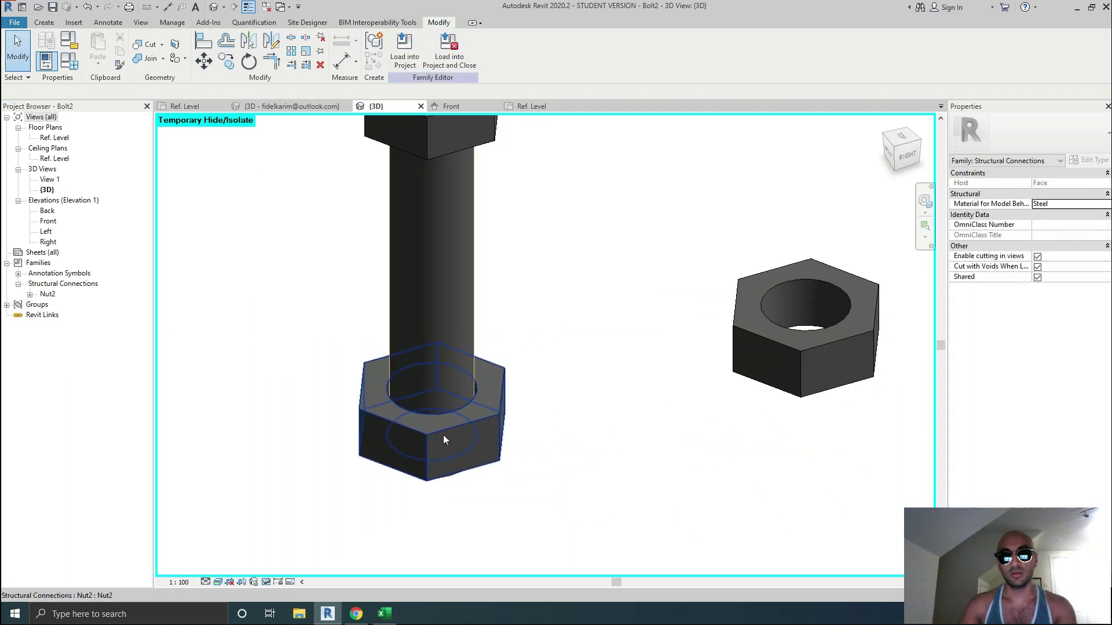
pyautogui.click(448, 438)
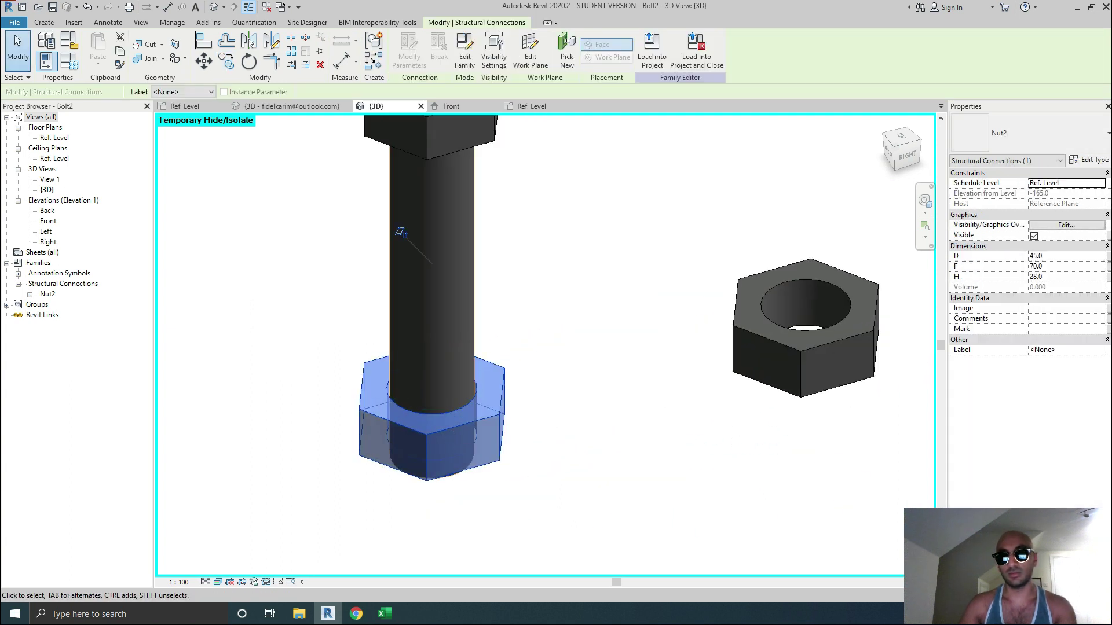
pyautogui.click(1050, 261)
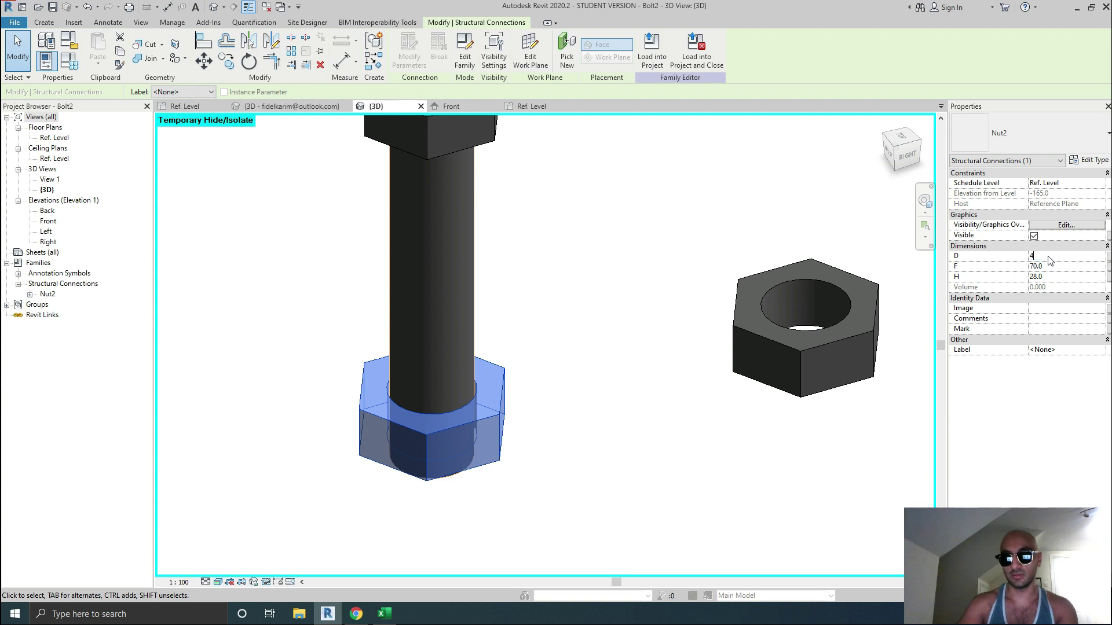
pyautogui.write('42')
pyautogui.press('Return')
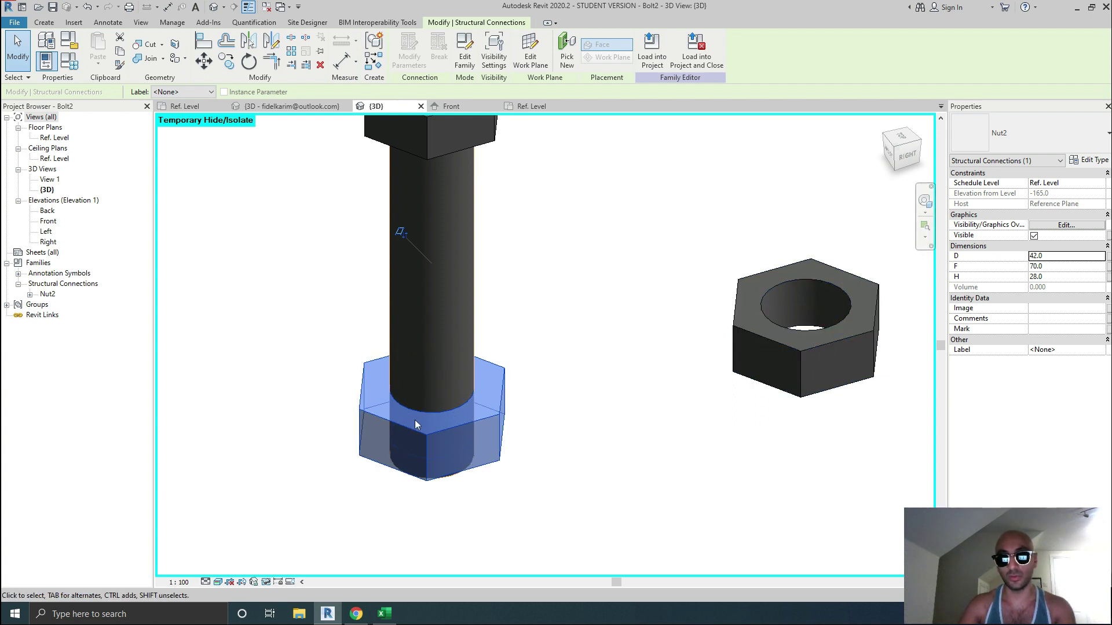
pyautogui.click(791, 346)
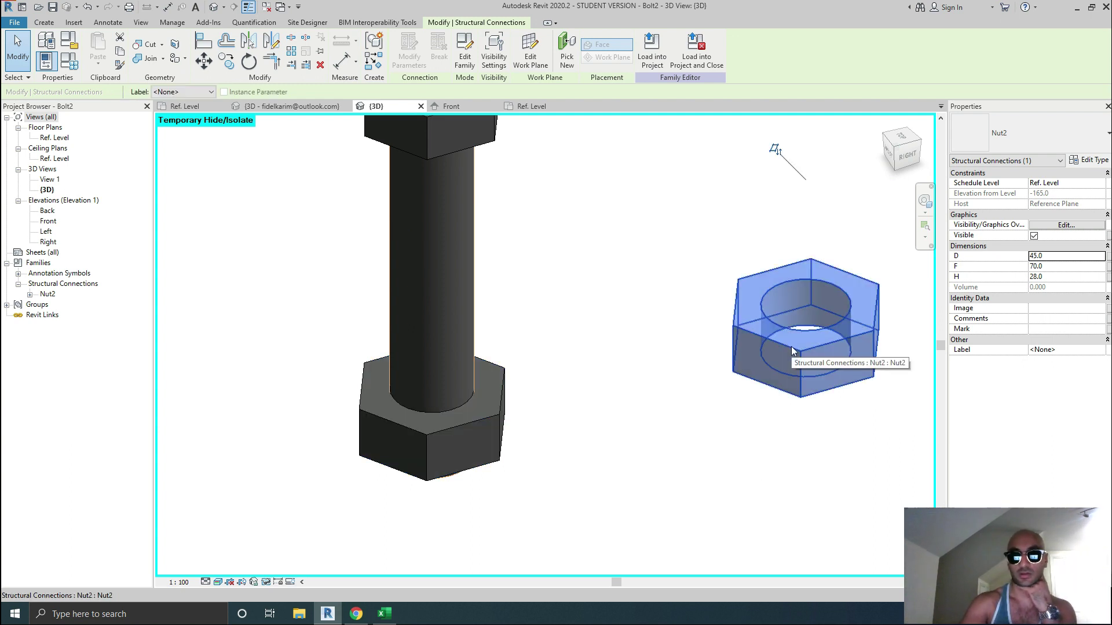
pyautogui.press('Delete')
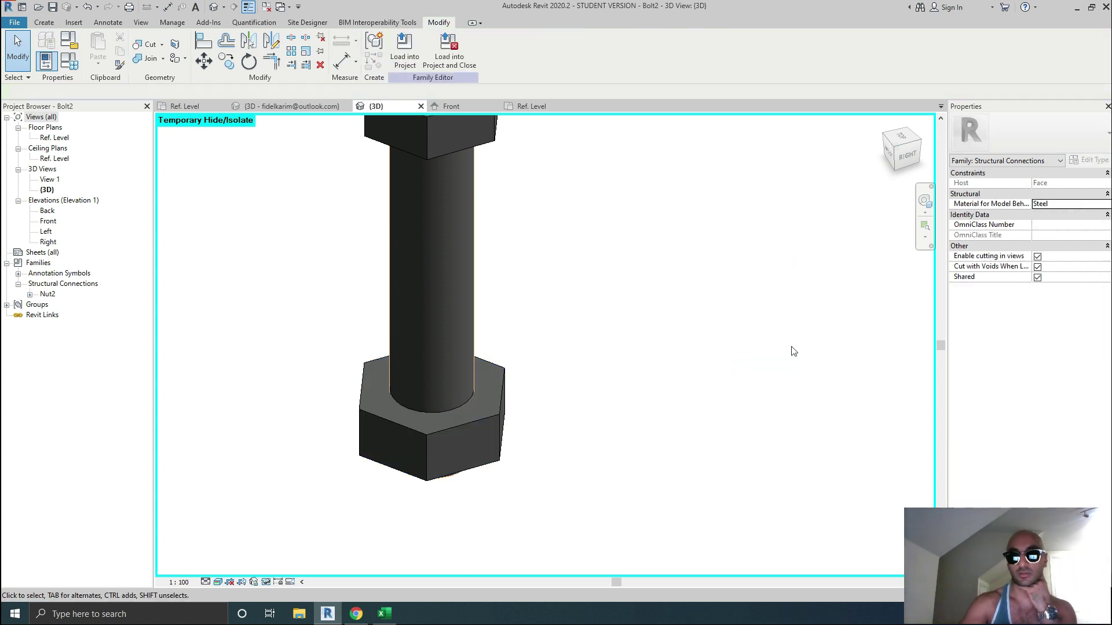
# Associate the nested nut's D with the bolt family's D parameter and review the family types.
pyautogui.click(468, 428)
pyautogui.click(1108, 256)
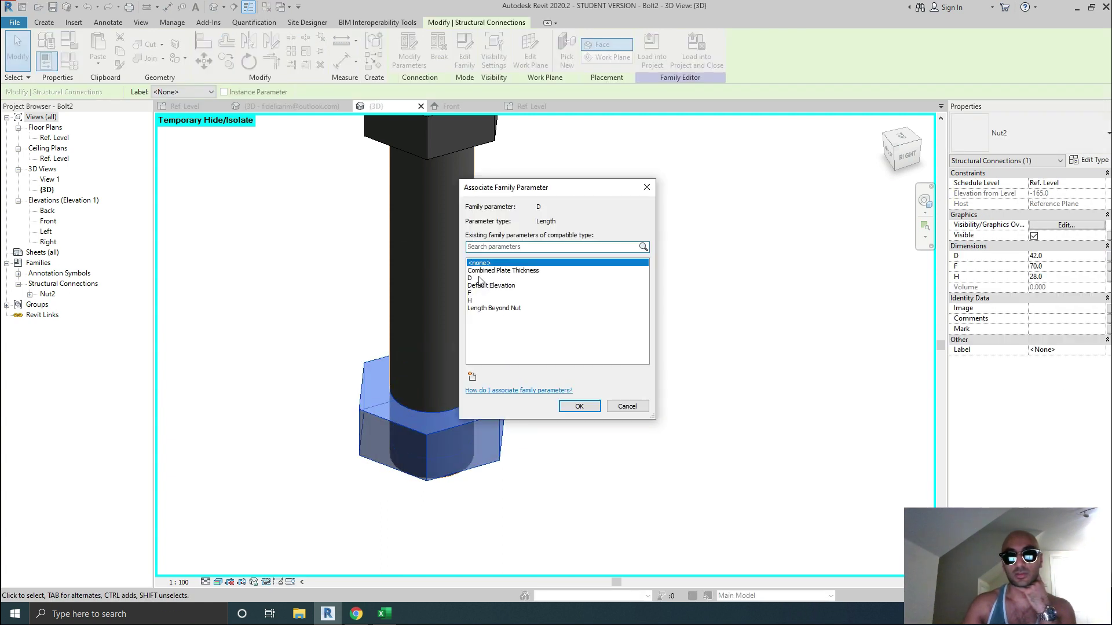
pyautogui.click(479, 279)
pyautogui.click(578, 406)
pyautogui.click(70, 62)
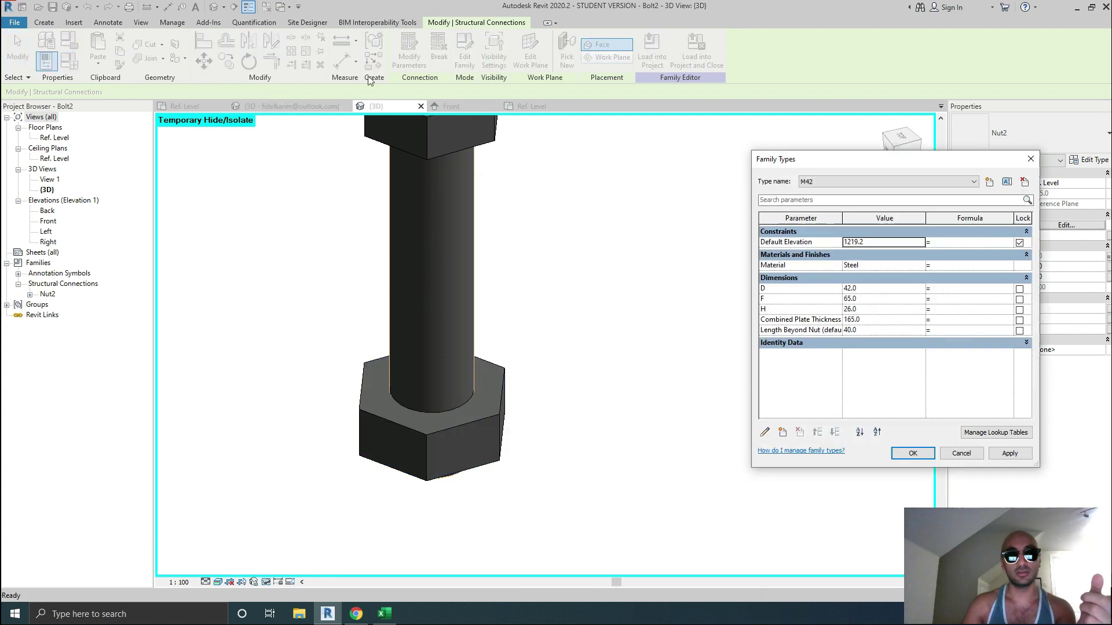
pyautogui.click(915, 452)
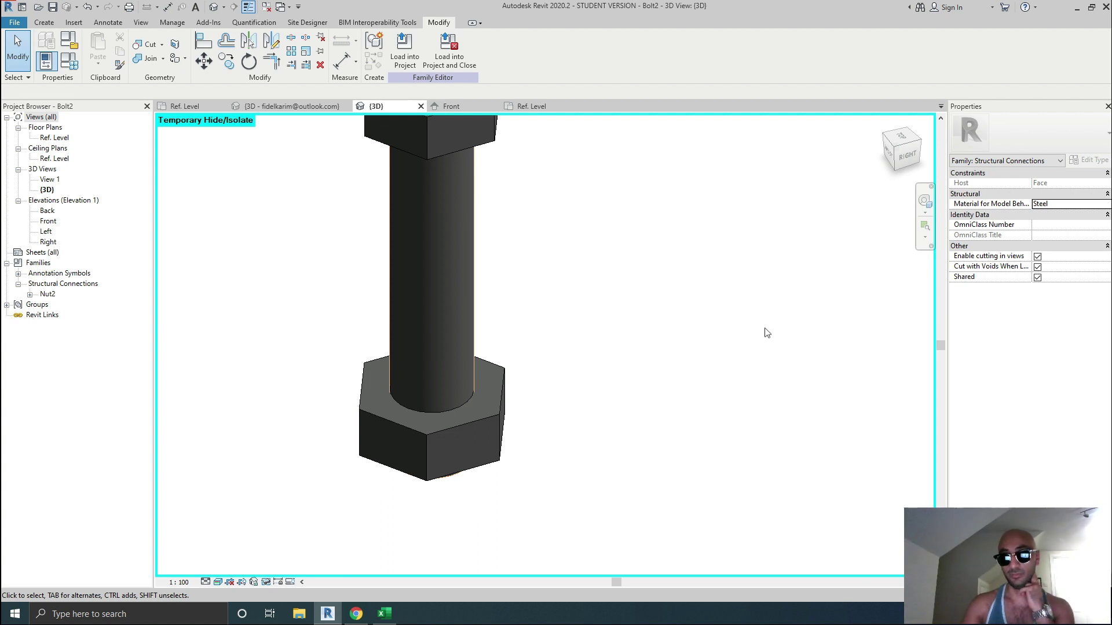
# Associate the nested nut's F and H with the bolt family's F and H parameters.
pyautogui.click(441, 426)
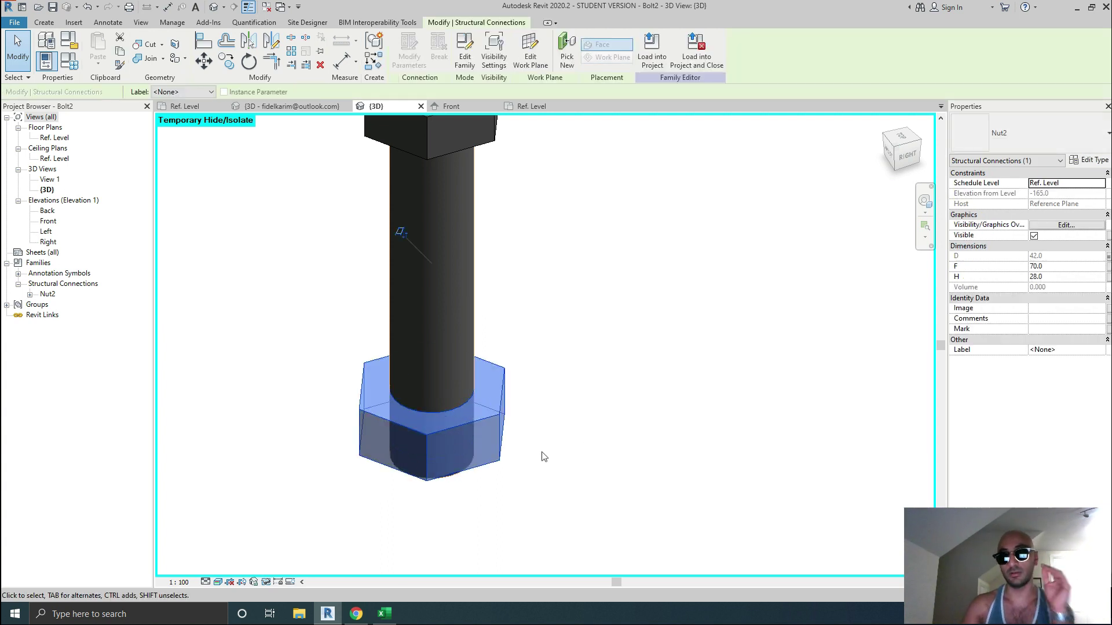
pyautogui.click(1108, 268)
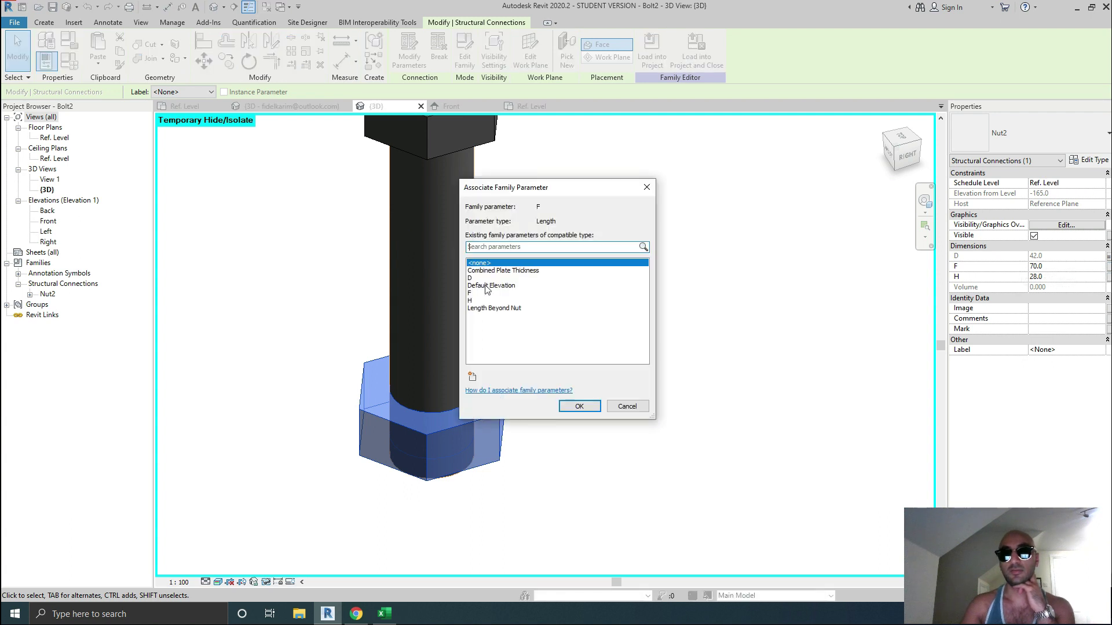
pyautogui.click(473, 293)
pyautogui.click(579, 405)
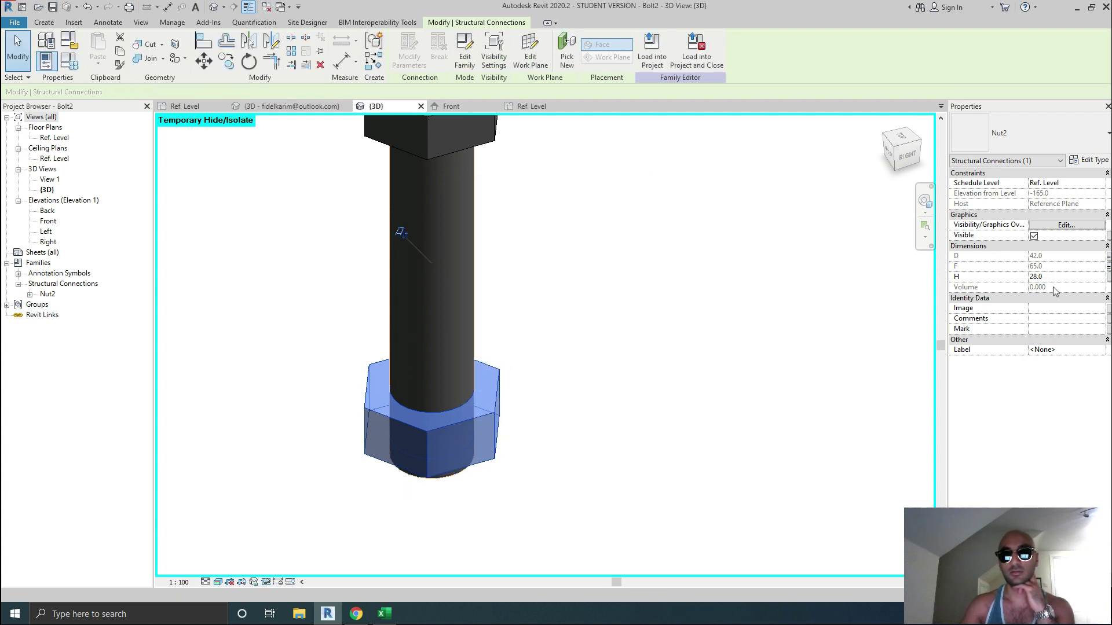
pyautogui.click(1108, 278)
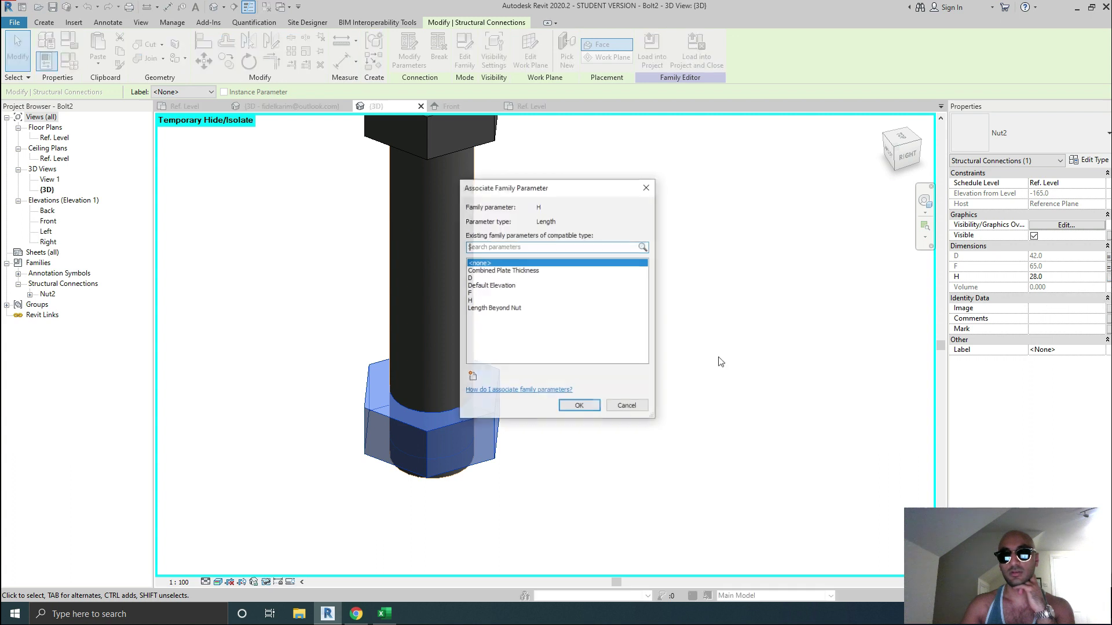
pyautogui.click(477, 300)
pyautogui.click(579, 406)
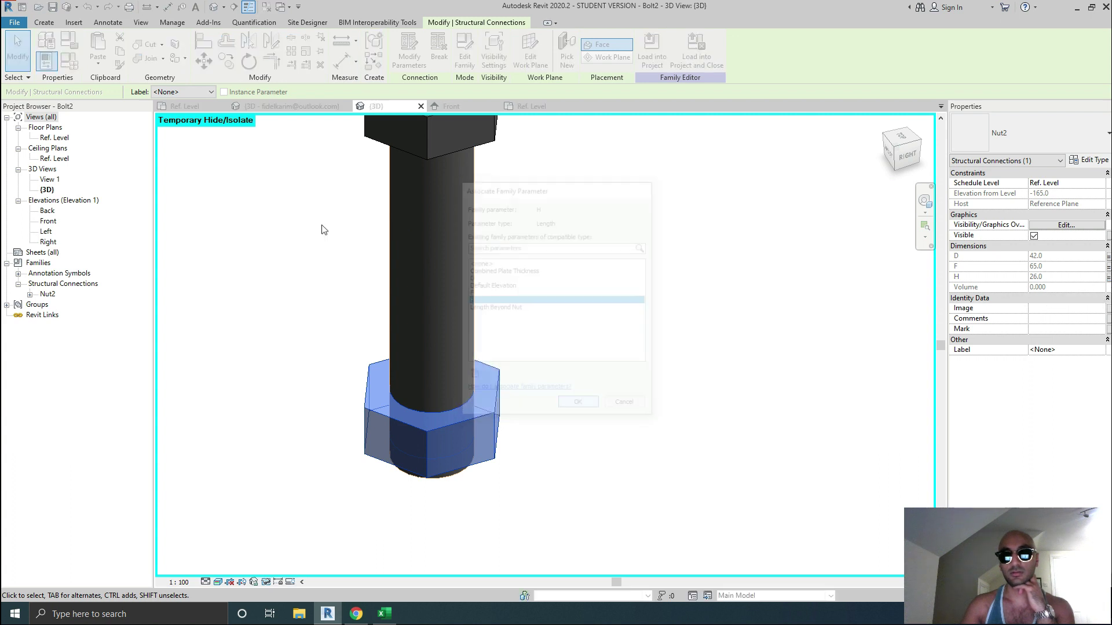
# Review the M42 type's parameters in the family types and view the whole bolt with its nut.
pyautogui.click(63, 66)
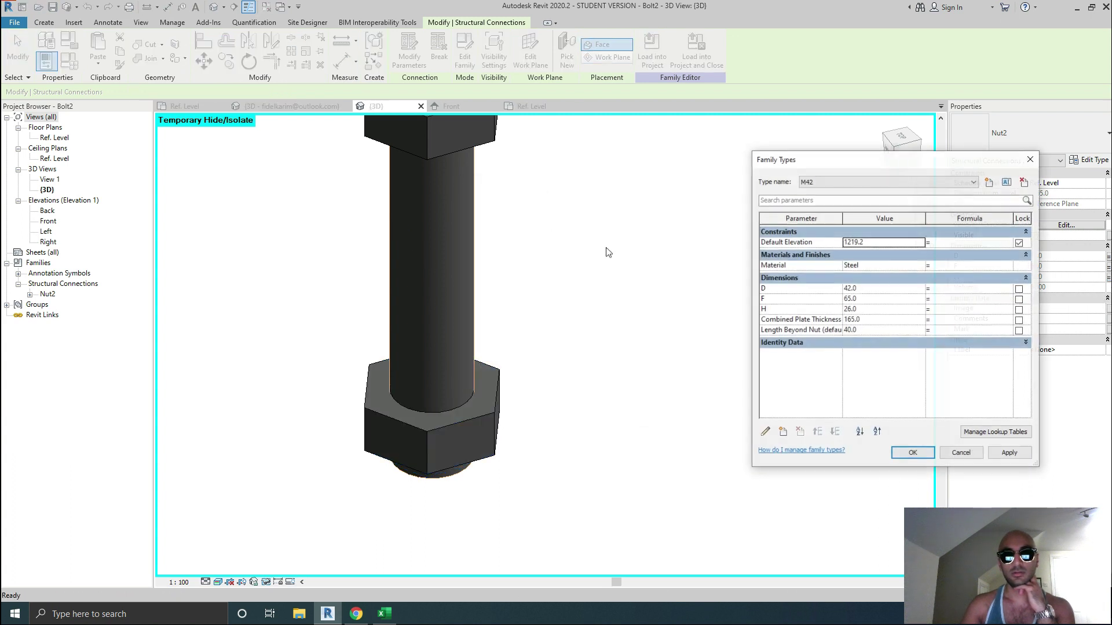
pyautogui.click(782, 242)
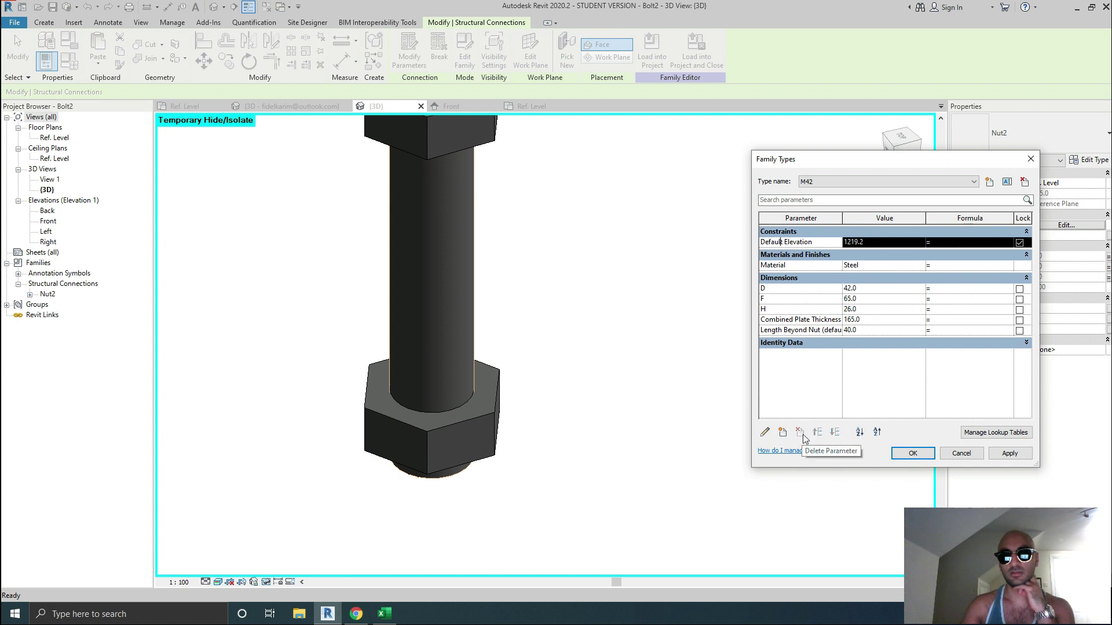
pyautogui.click(912, 454)
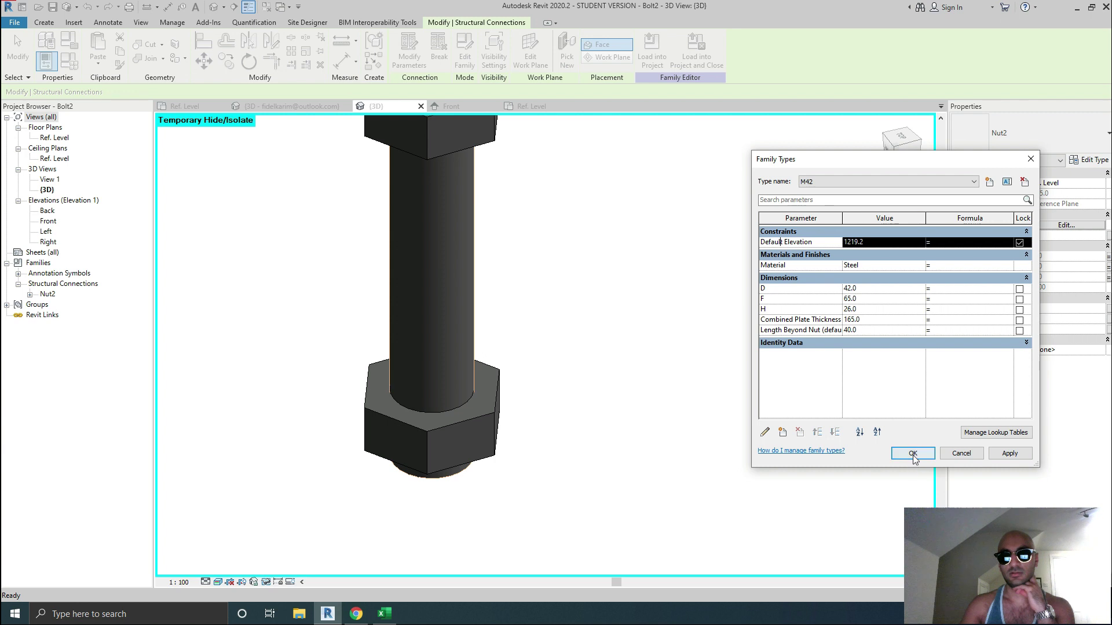
pyautogui.scroll(-2, 626, 332)
pyautogui.moveTo(624, 328); pyautogui.dragTo(580, 340, button='middle')
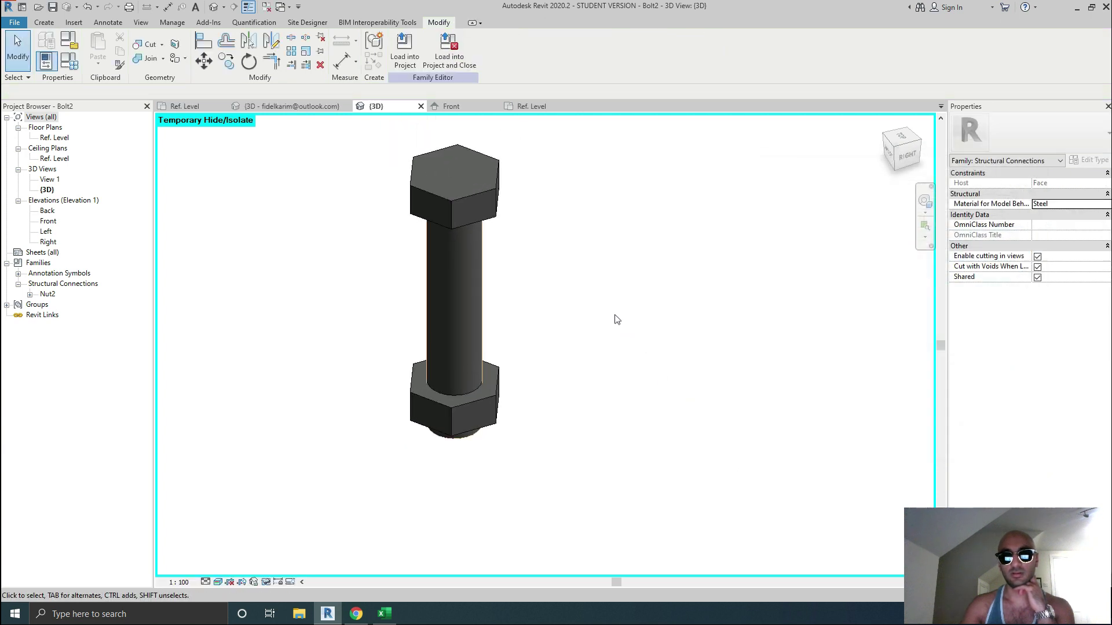
# Flex the bolt family by applying the M45 type and switching back to M42.
pyautogui.click(79, 64)
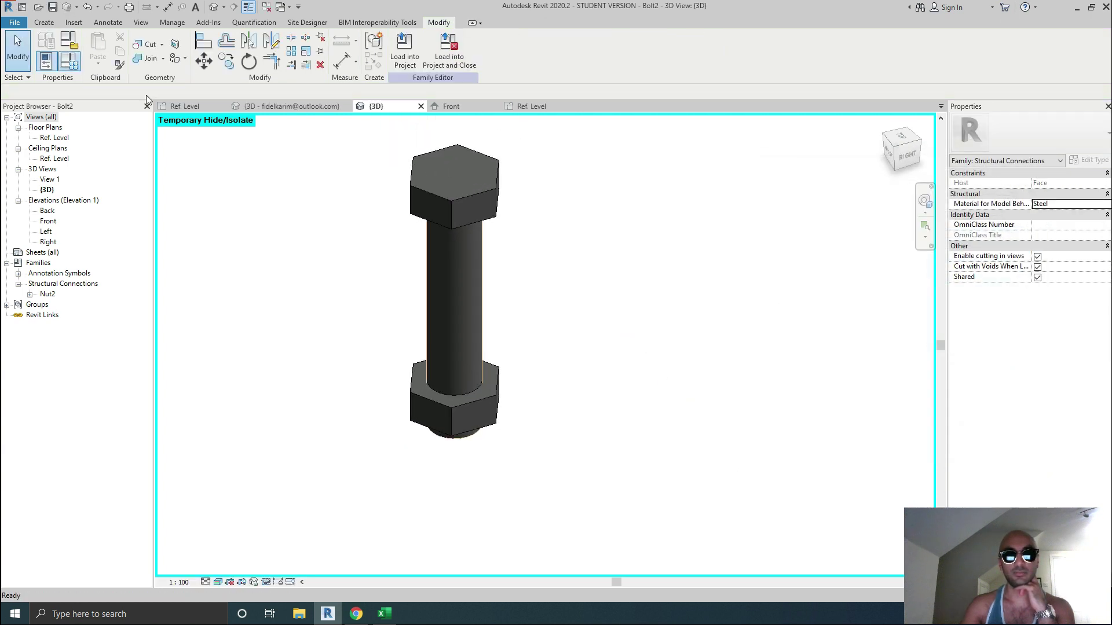
pyautogui.click(857, 182)
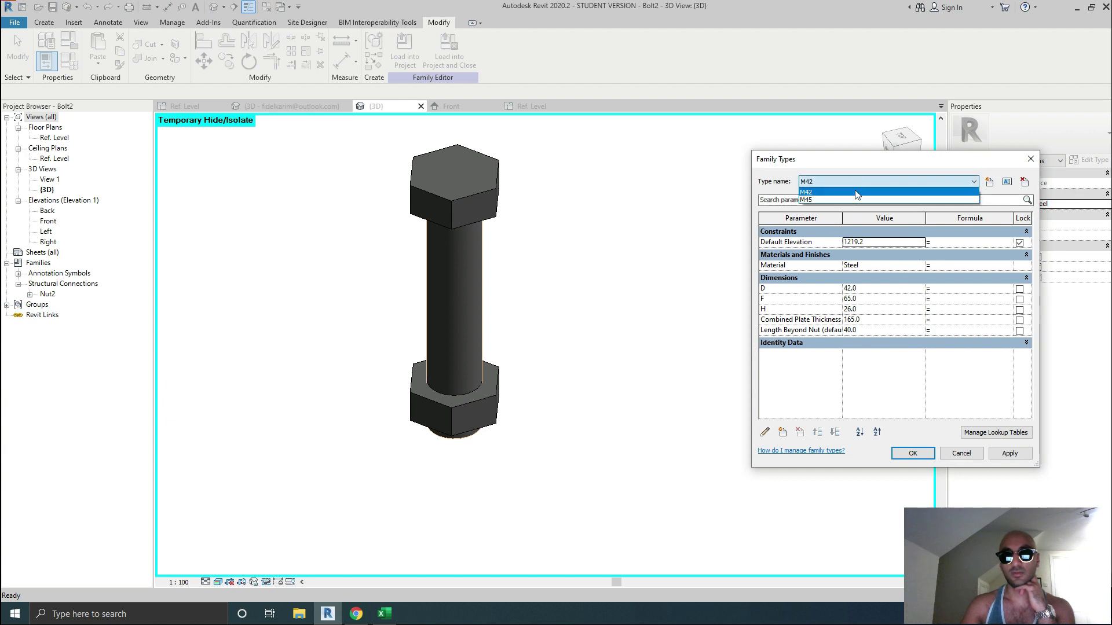
pyautogui.click(846, 199)
pyautogui.click(1007, 453)
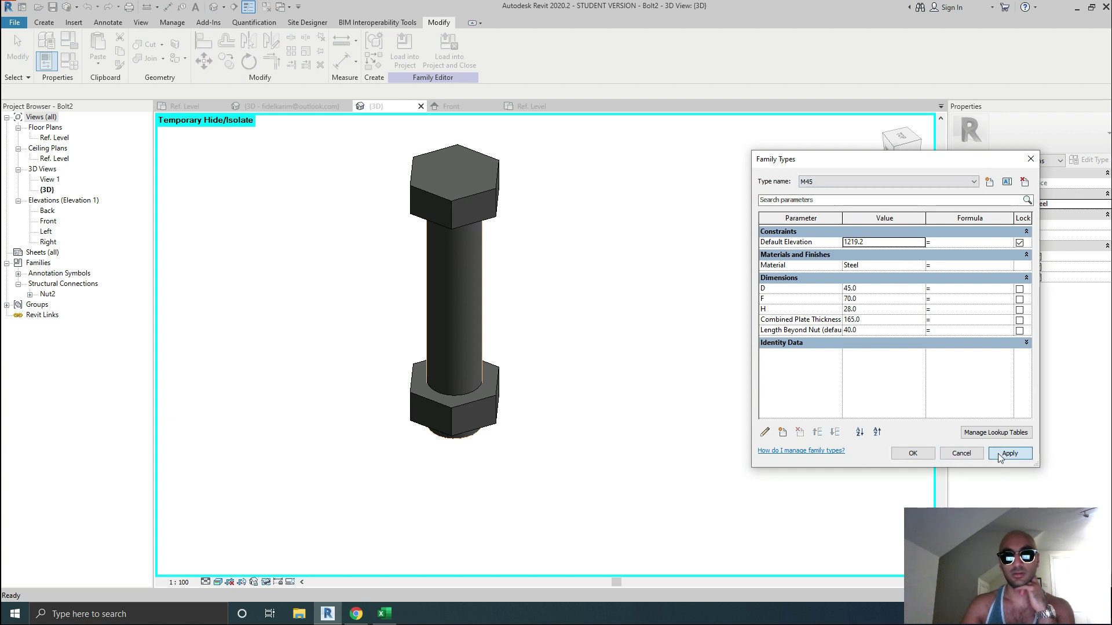
pyautogui.click(846, 180)
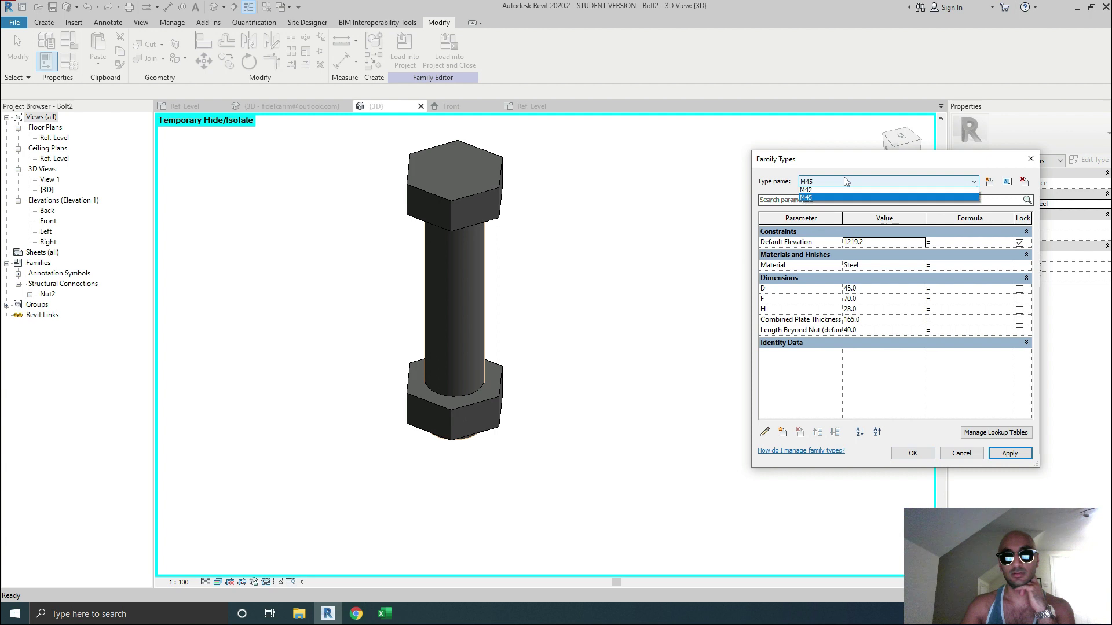
pyautogui.click(842, 193)
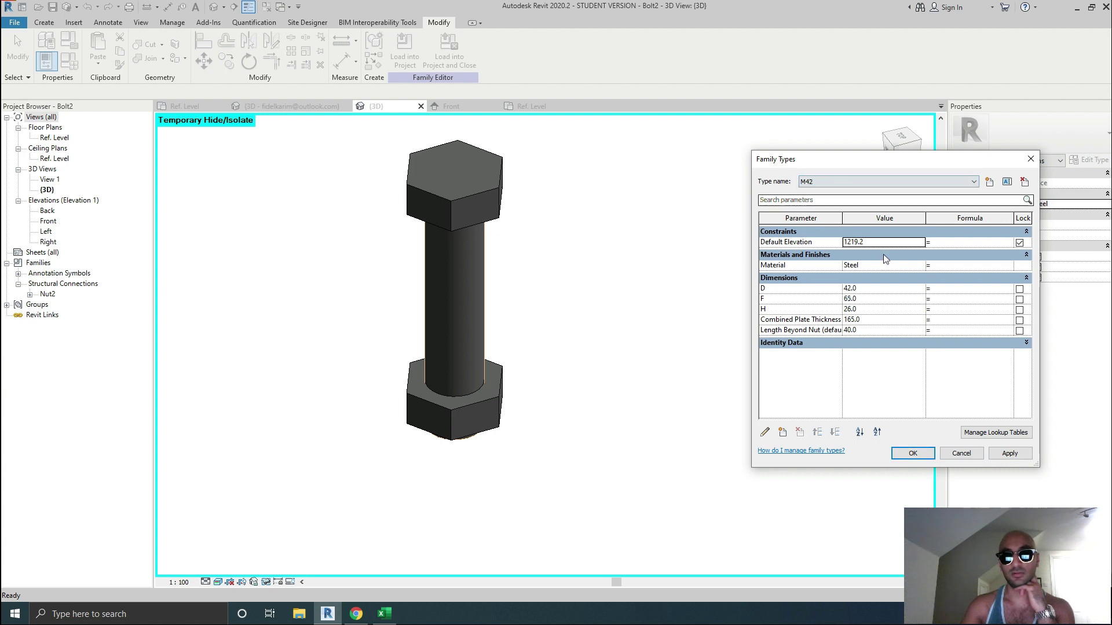
pyautogui.click(1011, 455)
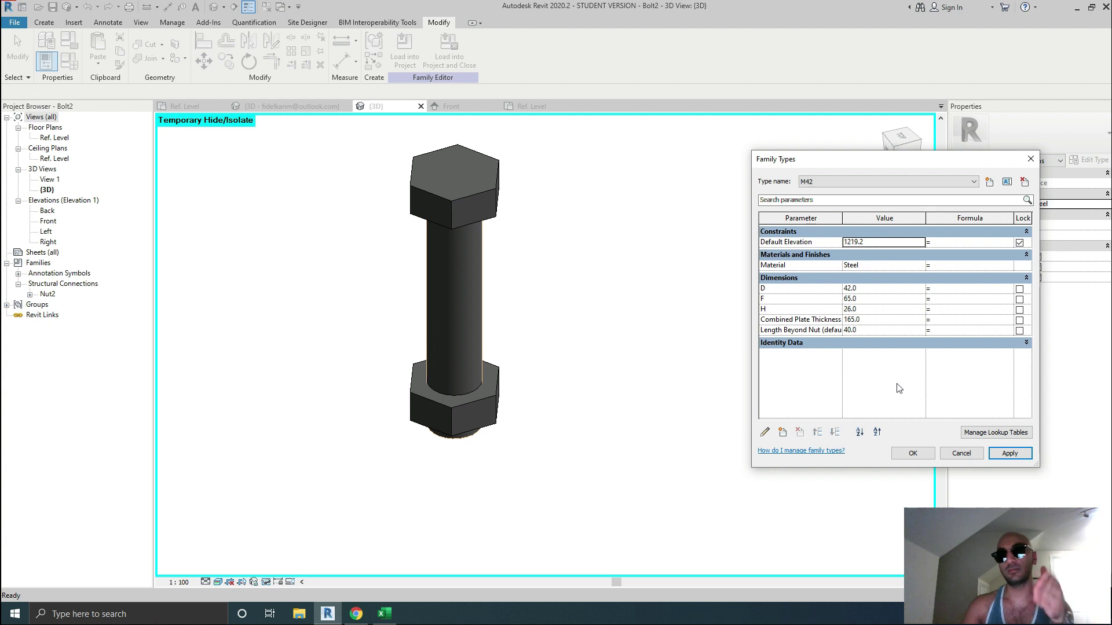
pyautogui.click(913, 454)
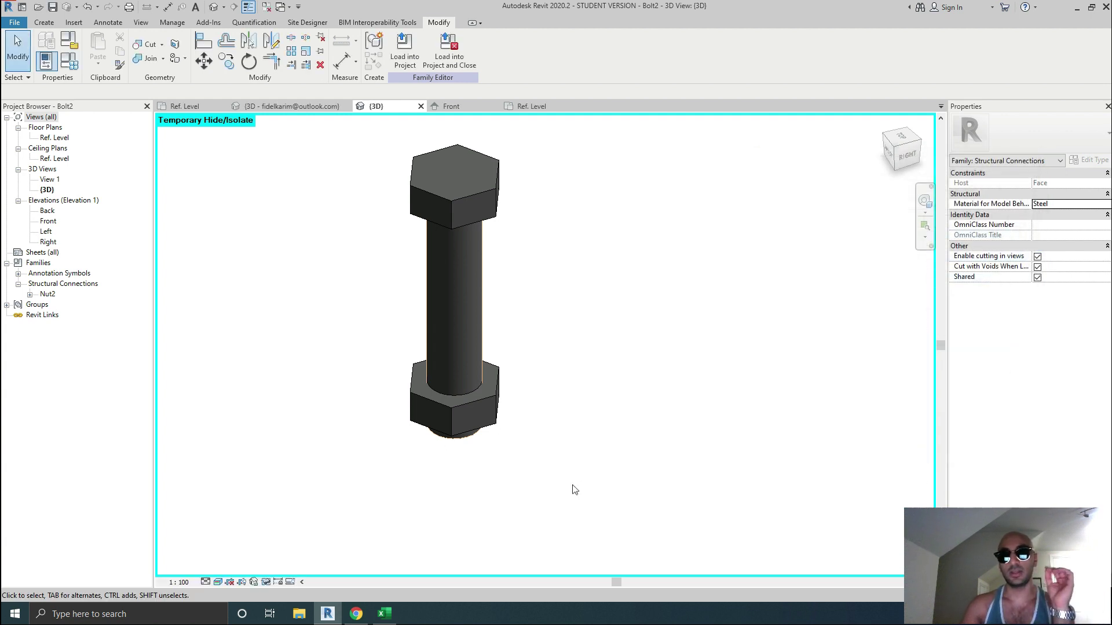
# Examine the ISO metric hexagon bolt size table in Chrome and the blank workbook in Excel, and return to Revit.
pyautogui.click(383, 614)
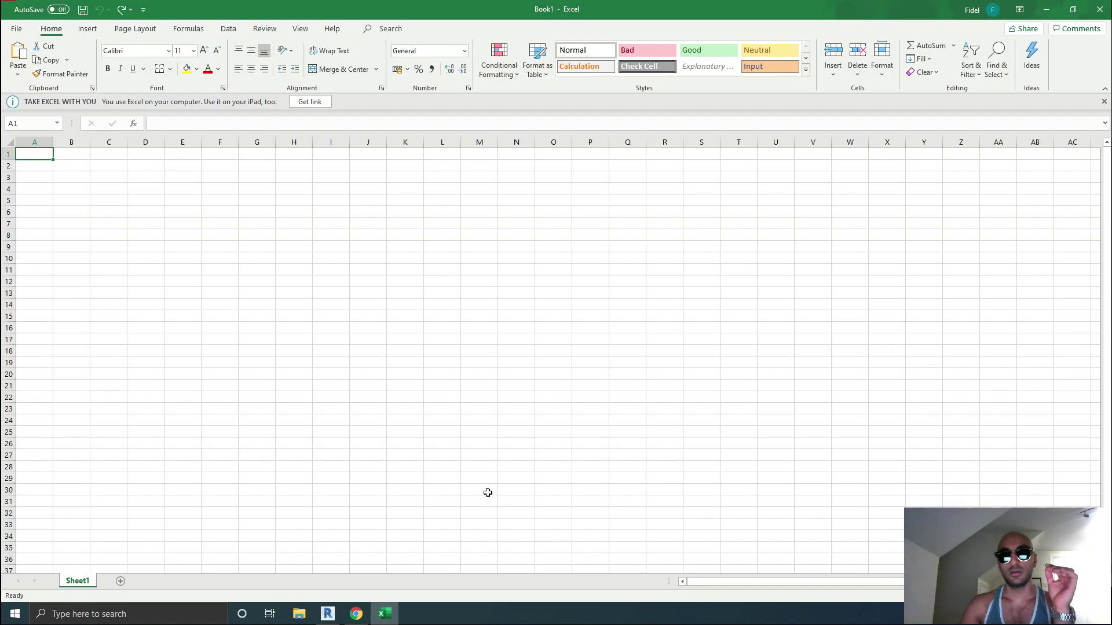
pyautogui.click(383, 614)
pyautogui.click(356, 613)
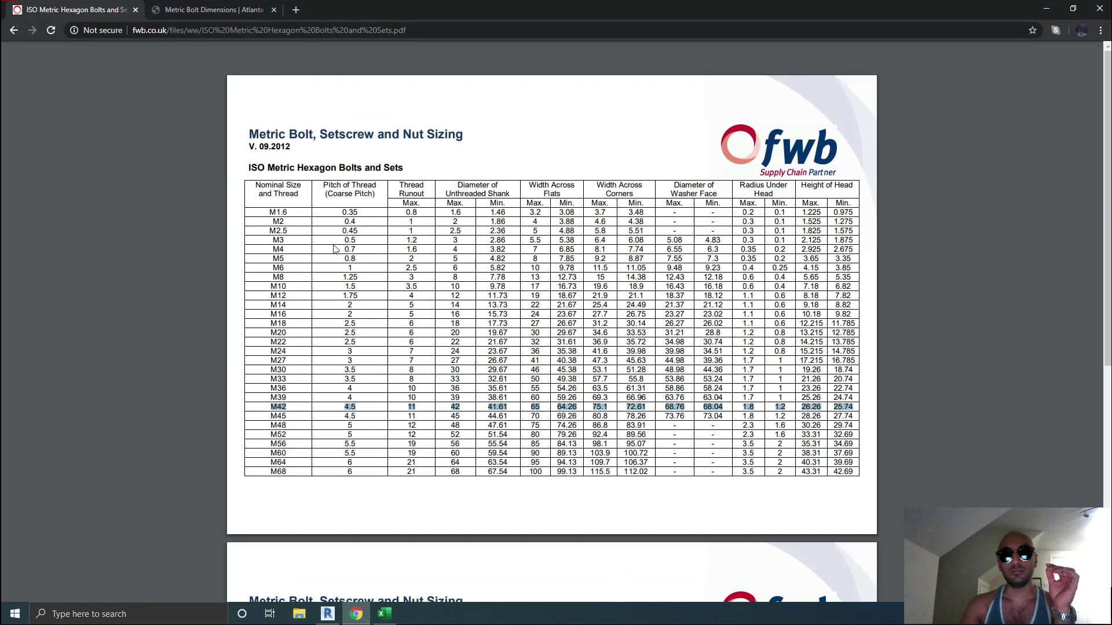
pyautogui.click(384, 614)
pyautogui.click(356, 613)
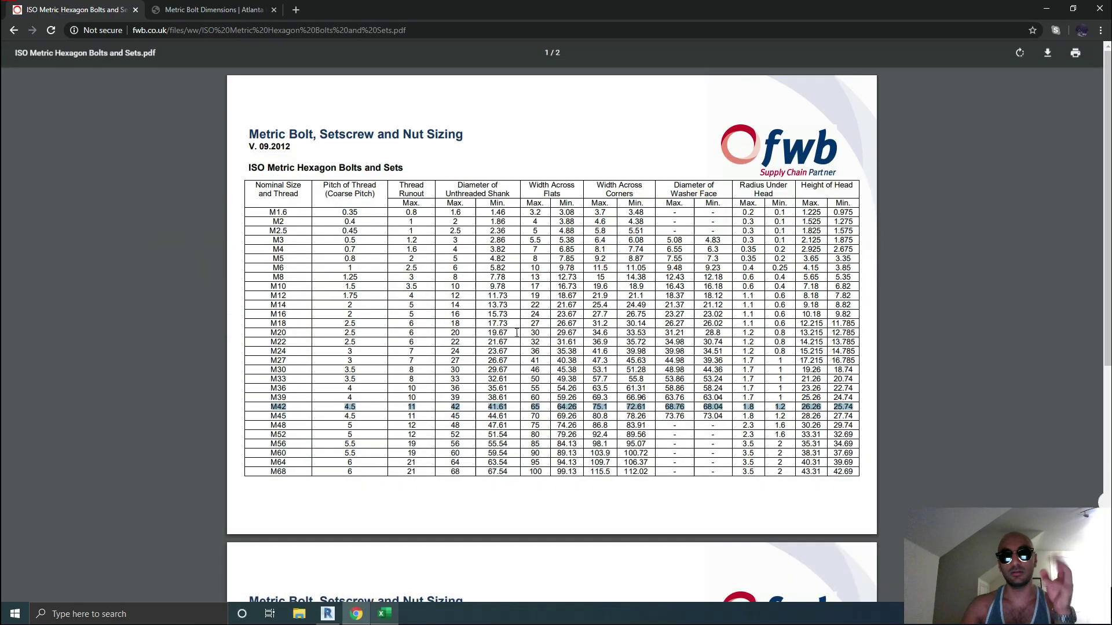
pyautogui.click(1046, 8)
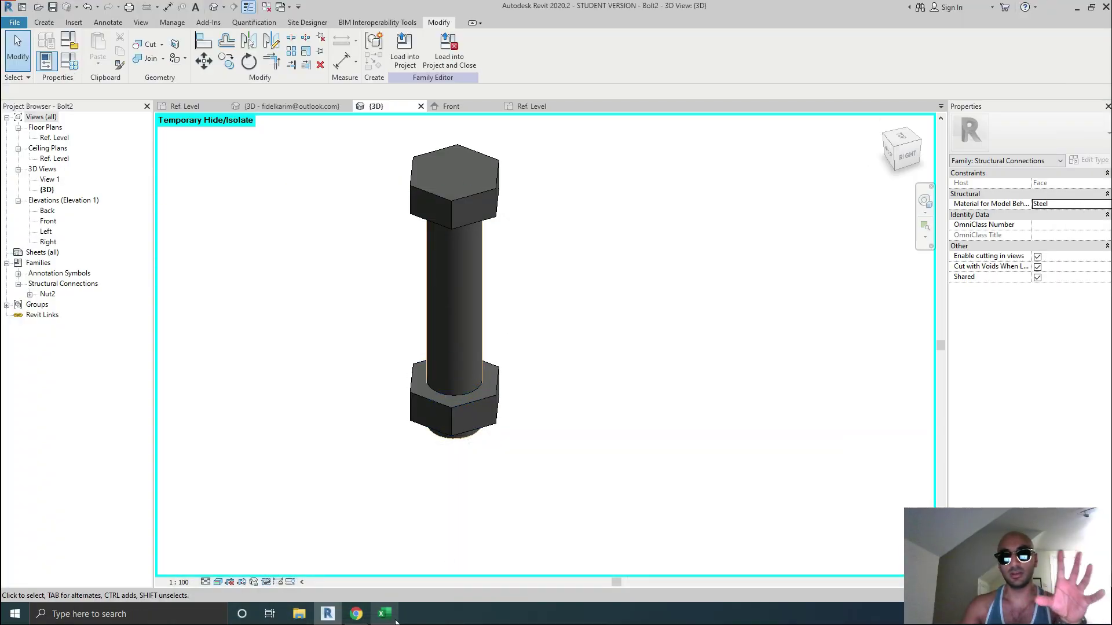
pyautogui.click(385, 615)
pyautogui.click(356, 614)
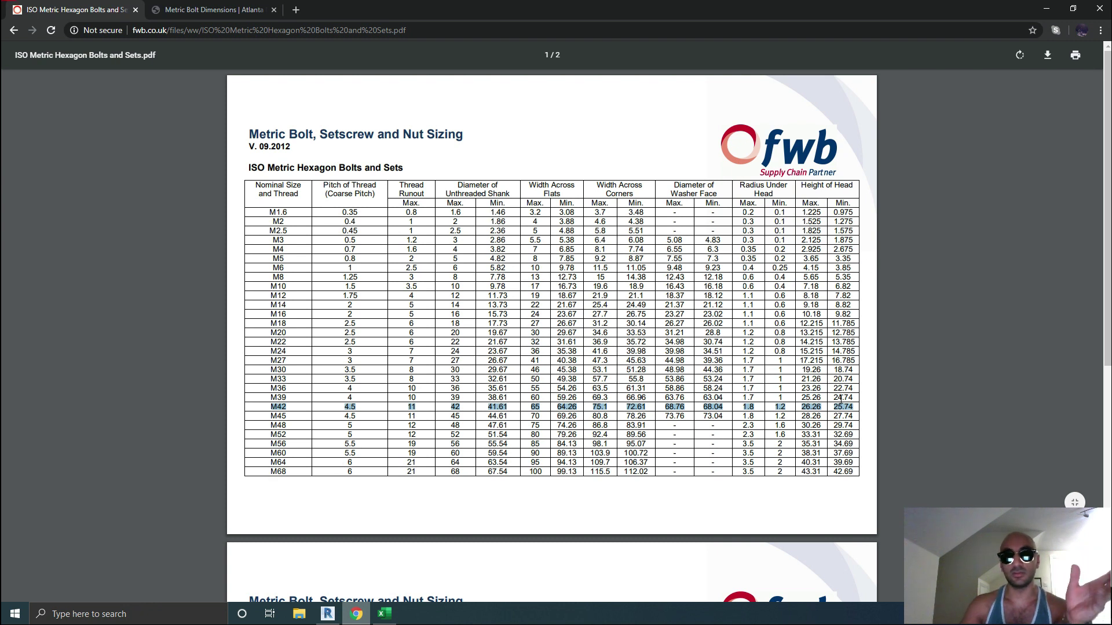
pyautogui.click(1046, 8)
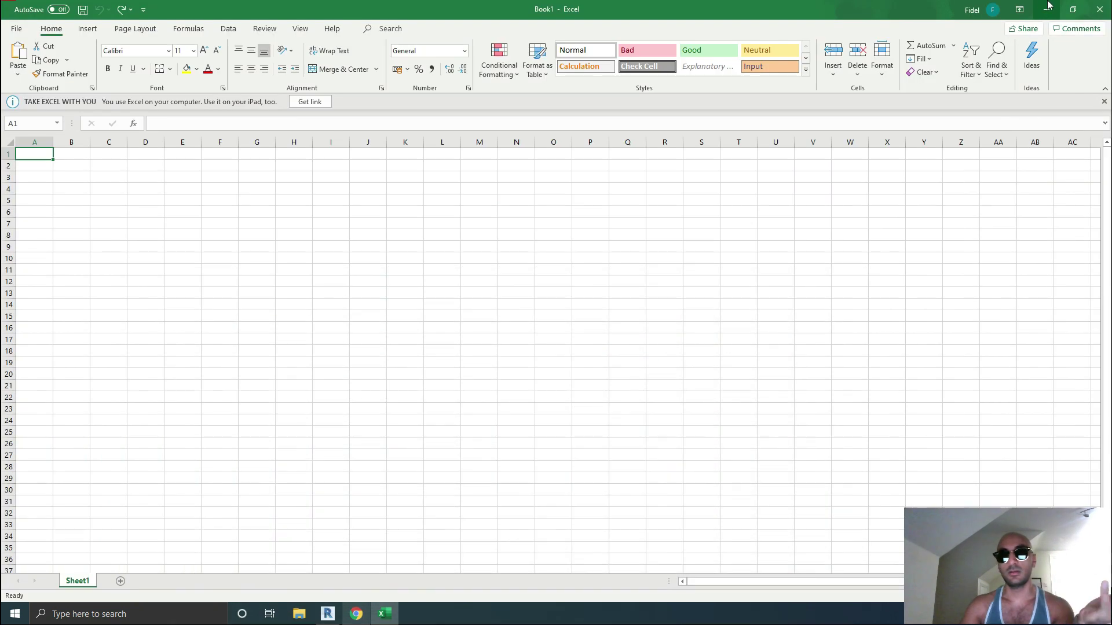
pyautogui.click(1046, 8)
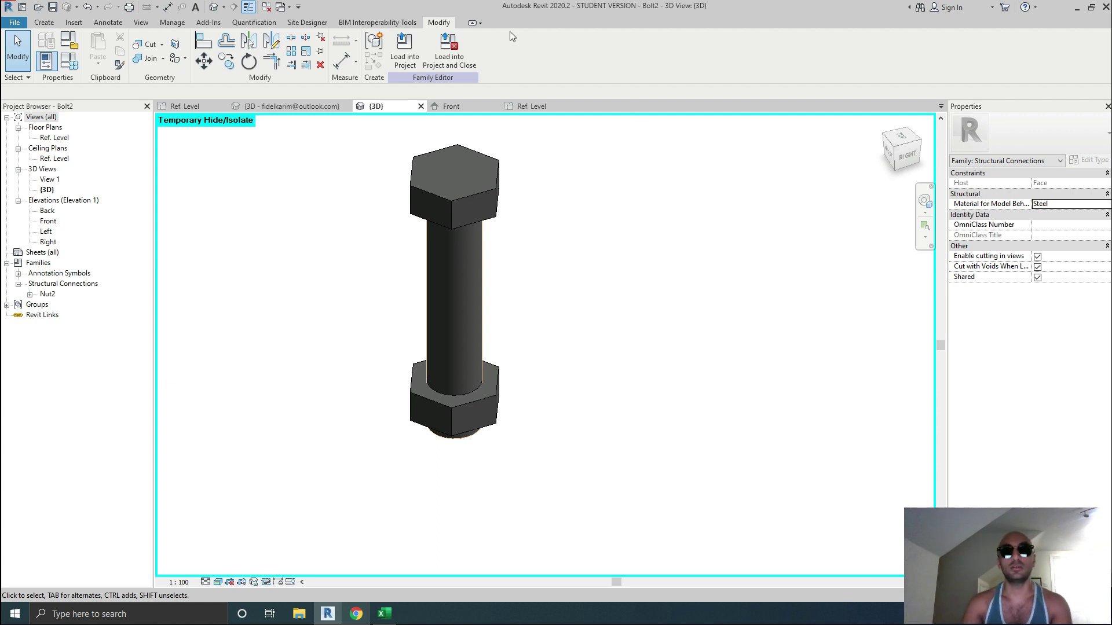
# Close the inactive views and load Bolt2 into the Grillage Project, overwriting the existing version without saving the project.
pyautogui.click(265, 6)
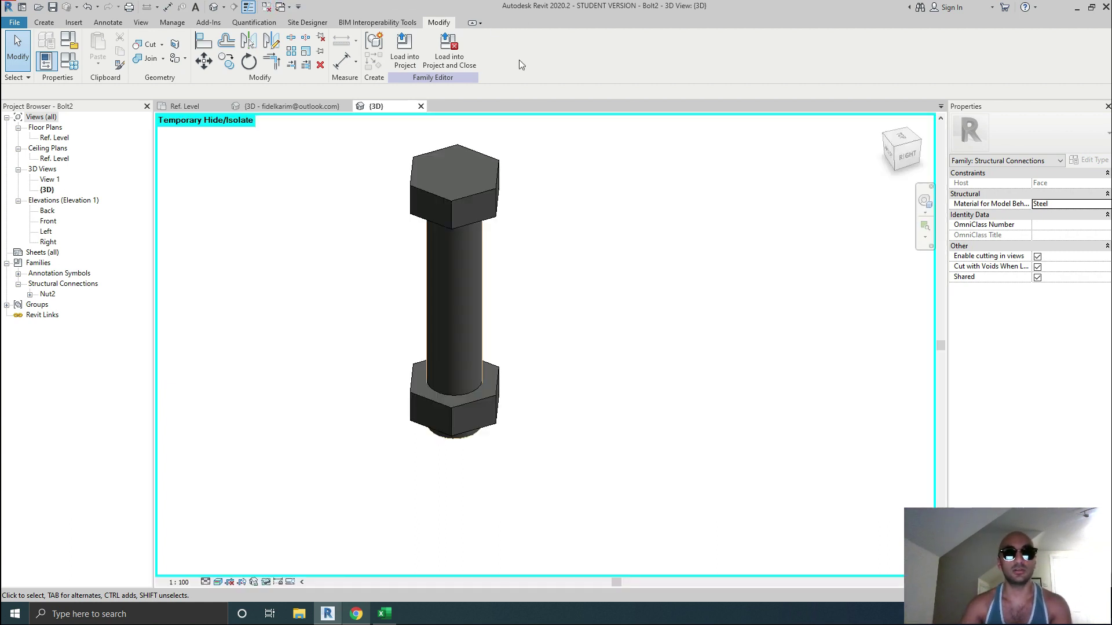
pyautogui.click(467, 54)
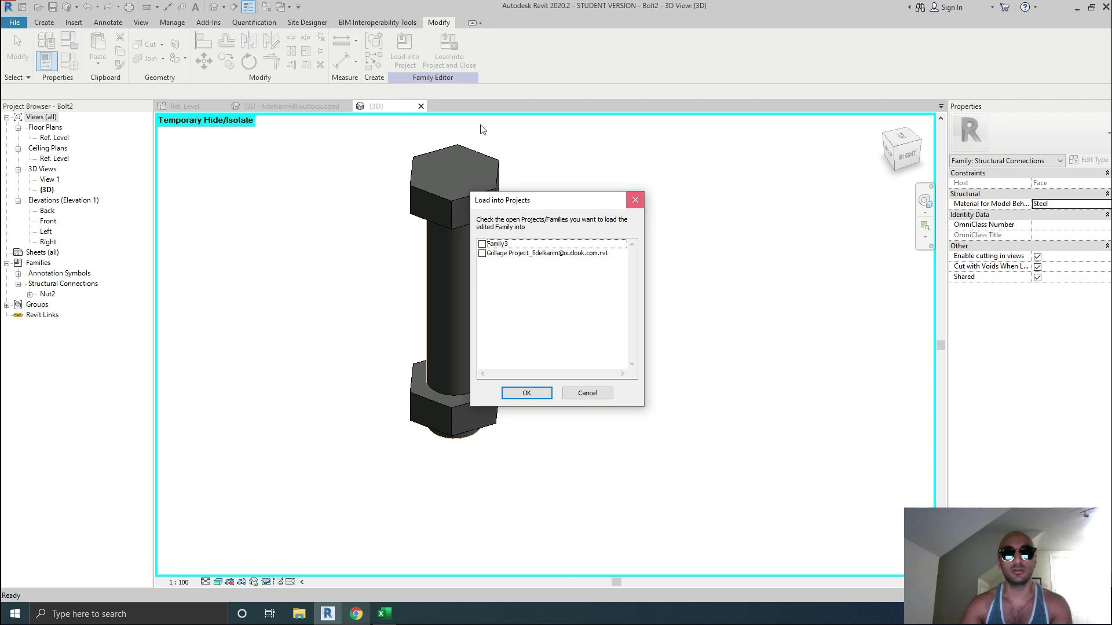
pyautogui.click(399, 53)
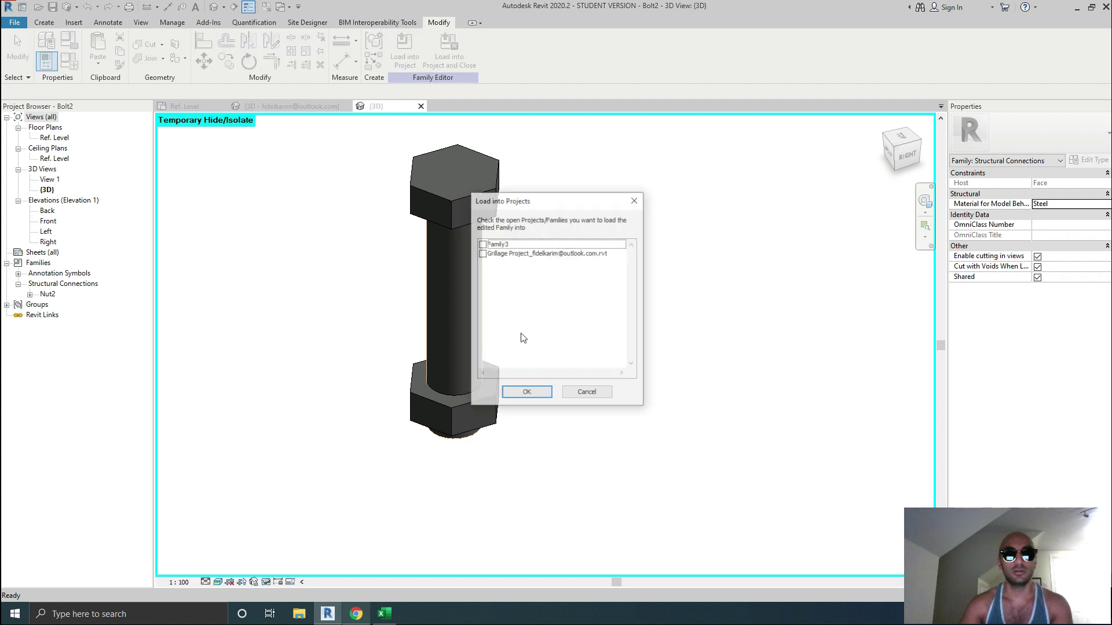
pyautogui.click(482, 254)
pyautogui.click(525, 394)
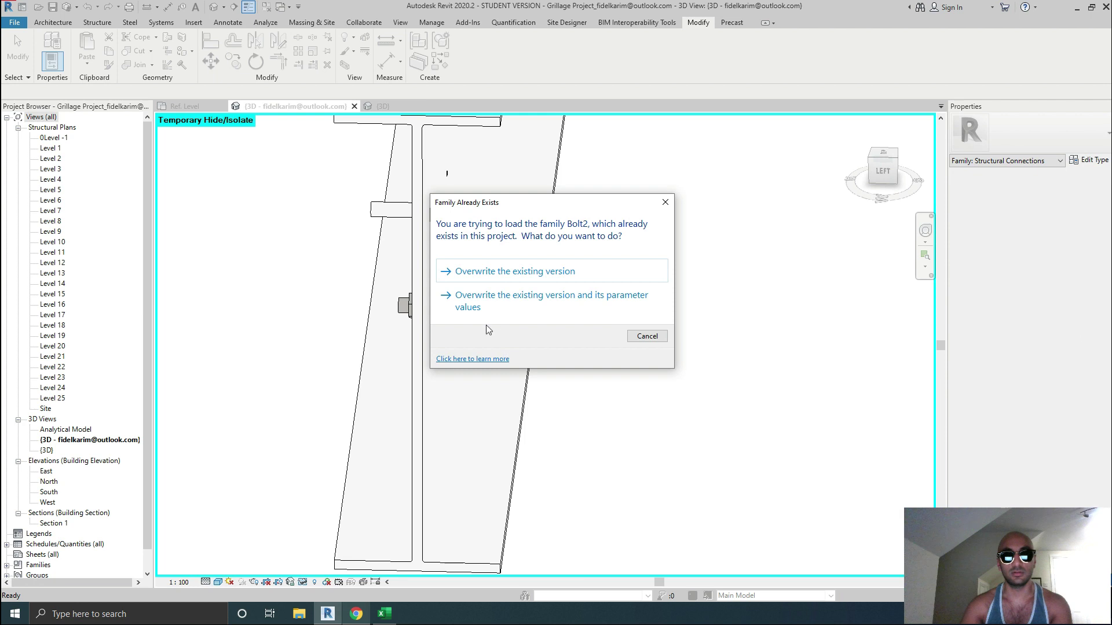
pyautogui.moveTo(494, 206); pyautogui.dragTo(652, 237)
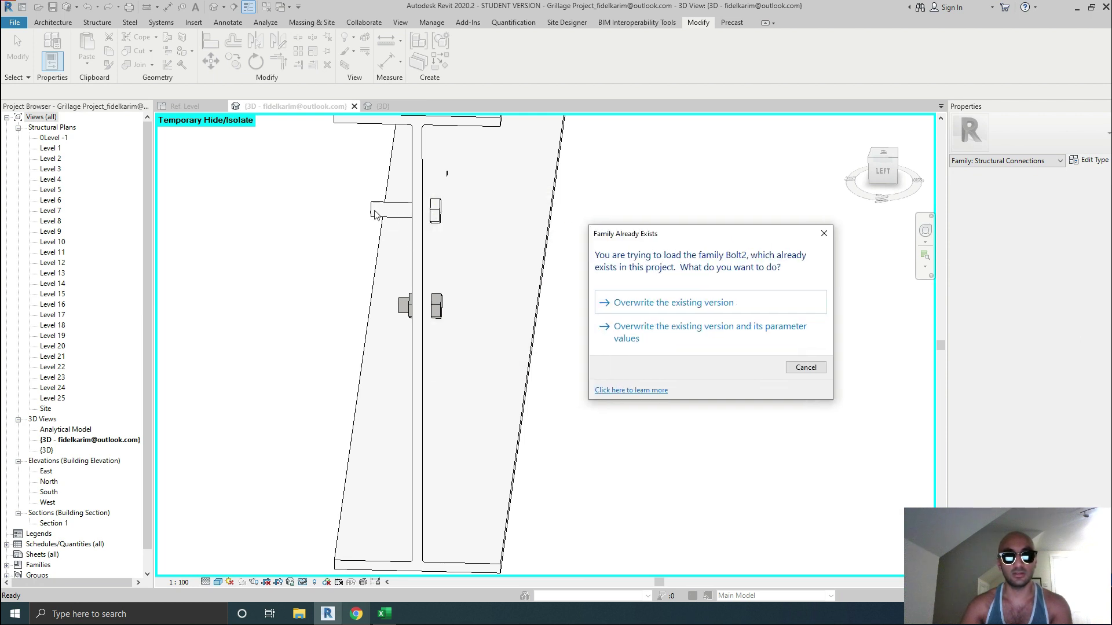
pyautogui.click(692, 304)
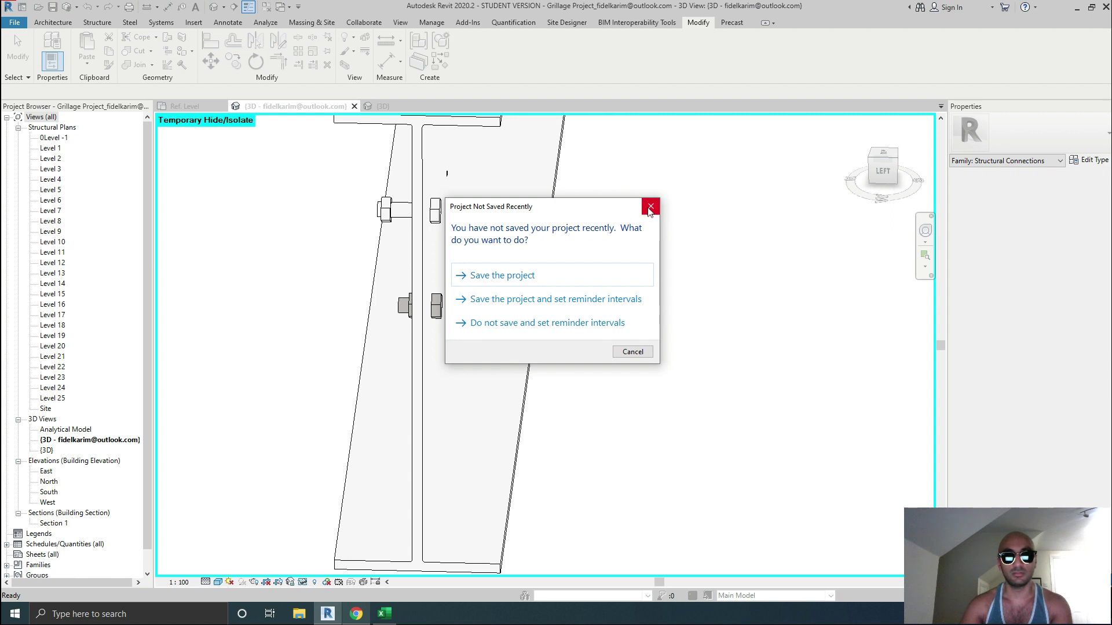
pyautogui.click(650, 207)
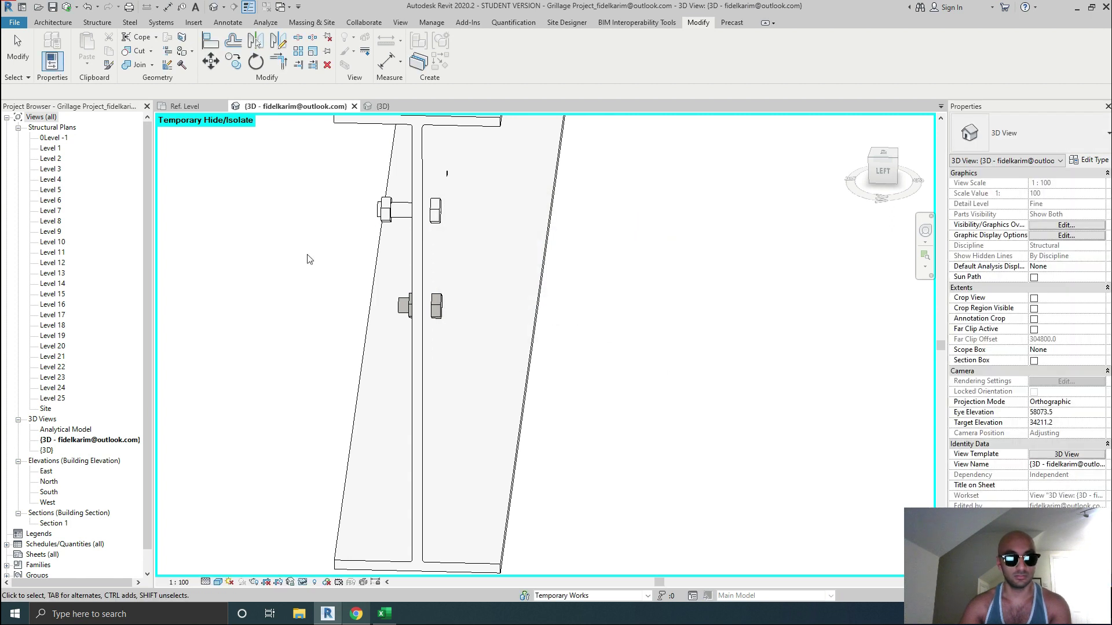
# Set the upper bolt's combined plate thickness to 30 and its length beyond nut to 60.
pyautogui.keyDown('shift'); pyautogui.moveTo(316, 259); pyautogui.dragTo(387, 226, button='middle'); pyautogui.keyUp('shift')
pyautogui.scroll(2, 388, 223)
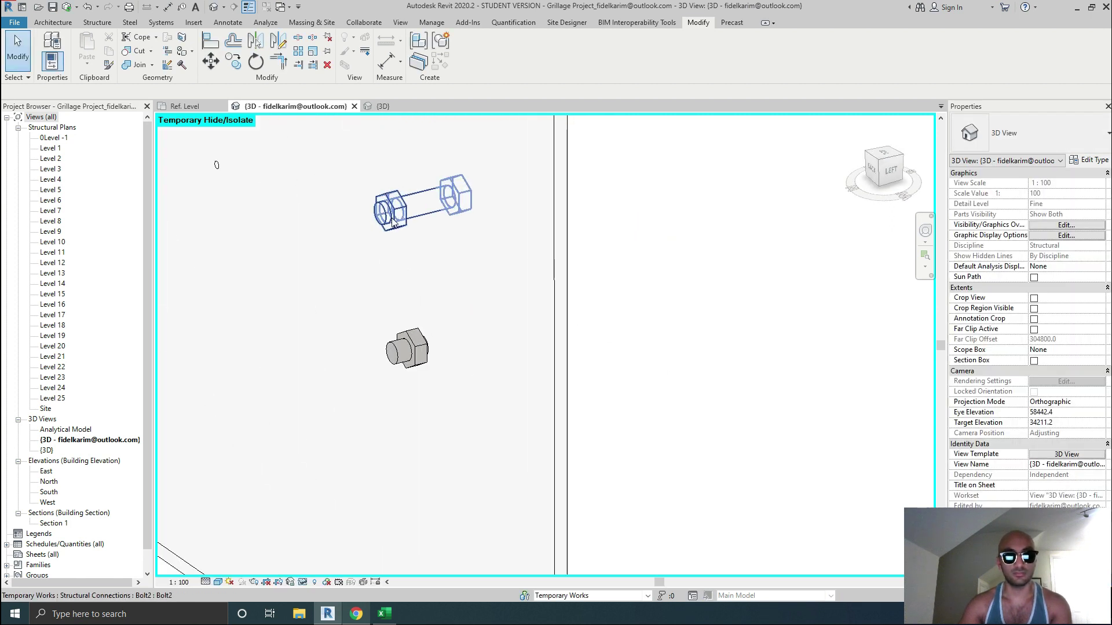
pyautogui.click(390, 219)
pyautogui.keyDown('shift'); pyautogui.moveTo(503, 239); pyautogui.dragTo(402, 236, button='middle'); pyautogui.keyUp('shift')
pyautogui.click(1065, 226)
pyautogui.write('30')
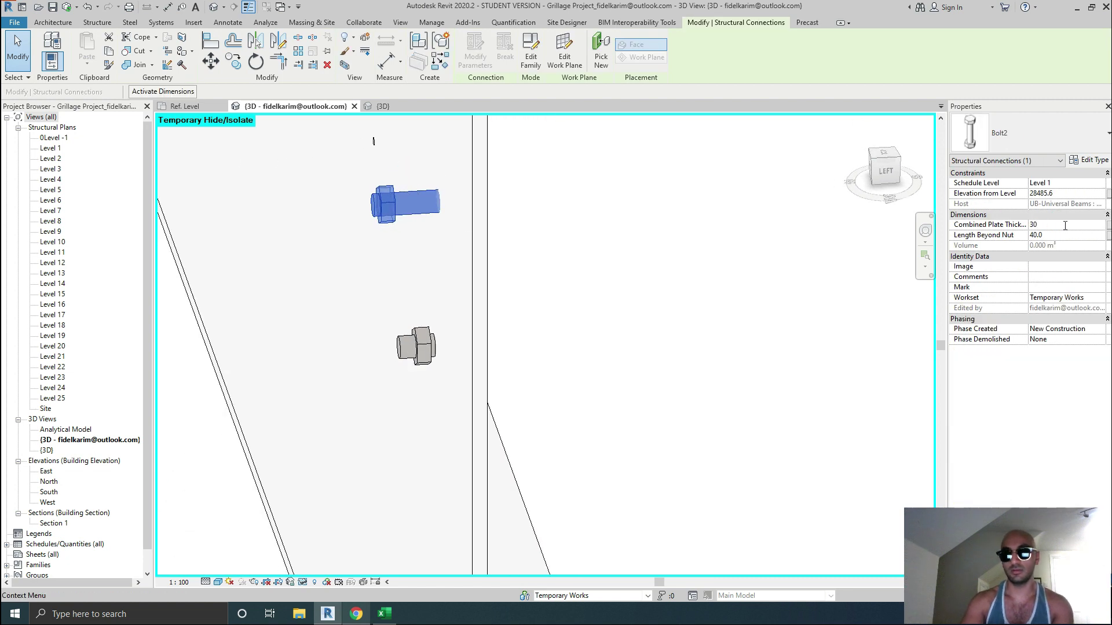
pyautogui.click(619, 265)
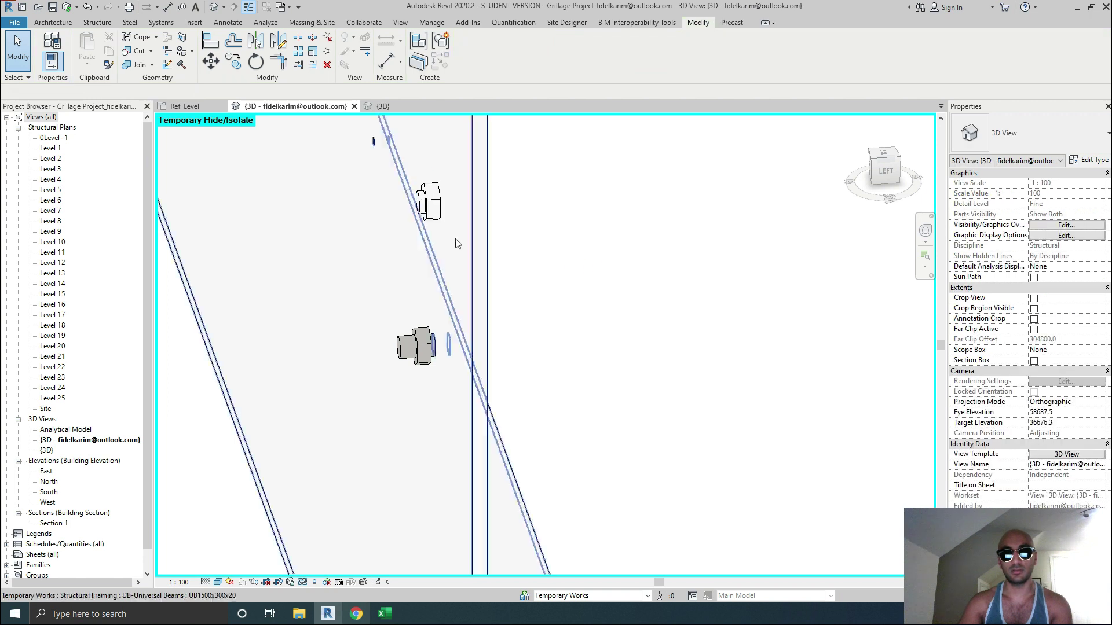
pyautogui.click(429, 202)
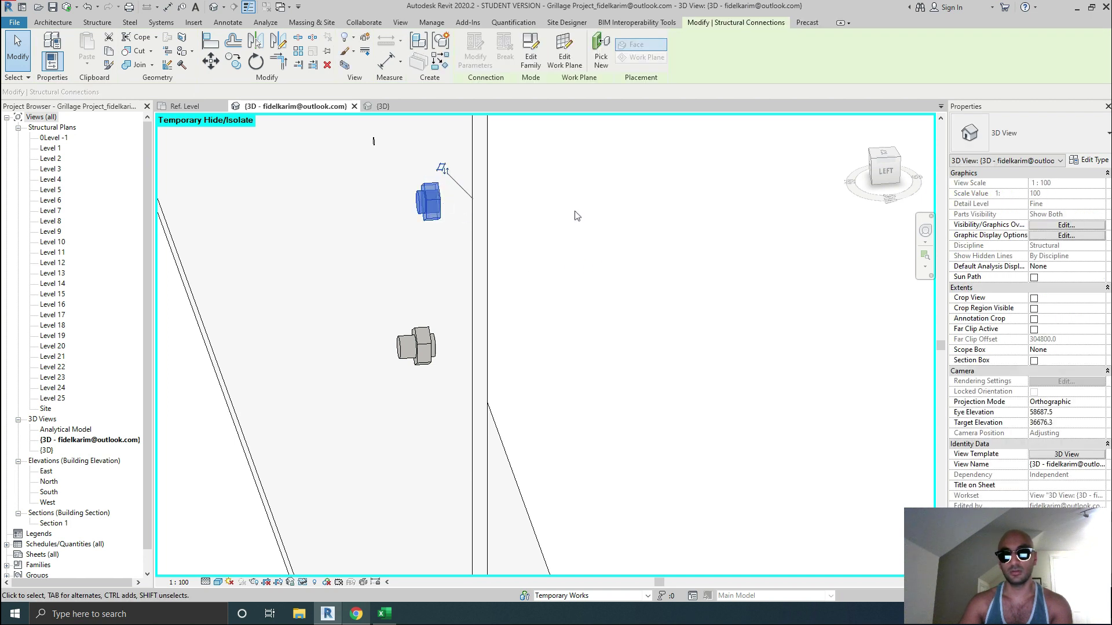
pyautogui.click(1057, 236)
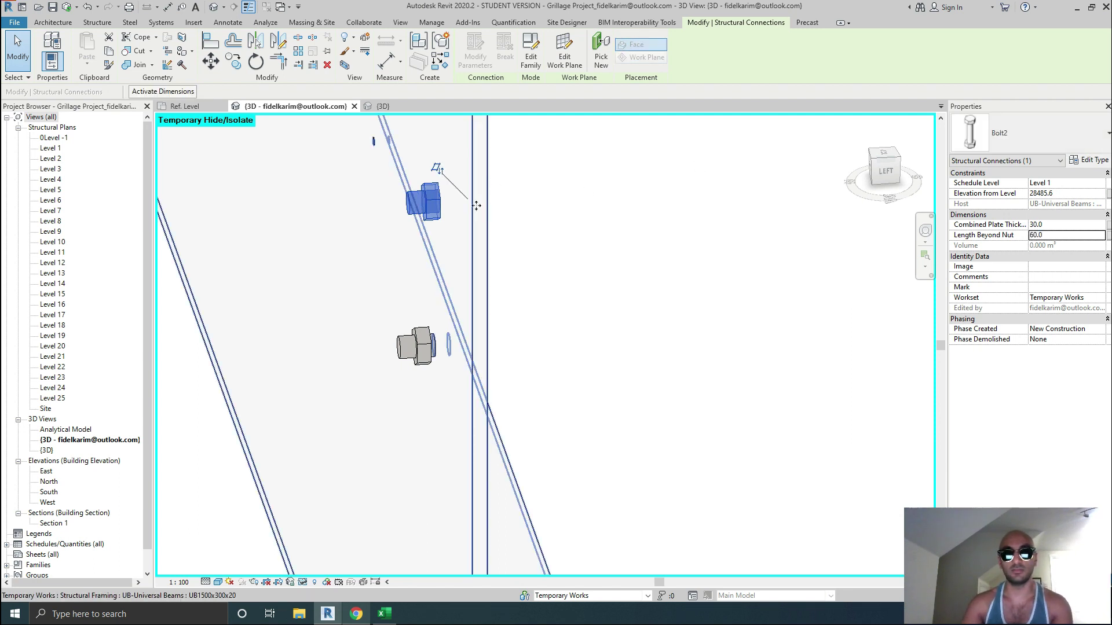
# Change the upper bolt's type to M42 in its type properties.
pyautogui.click(1089, 160)
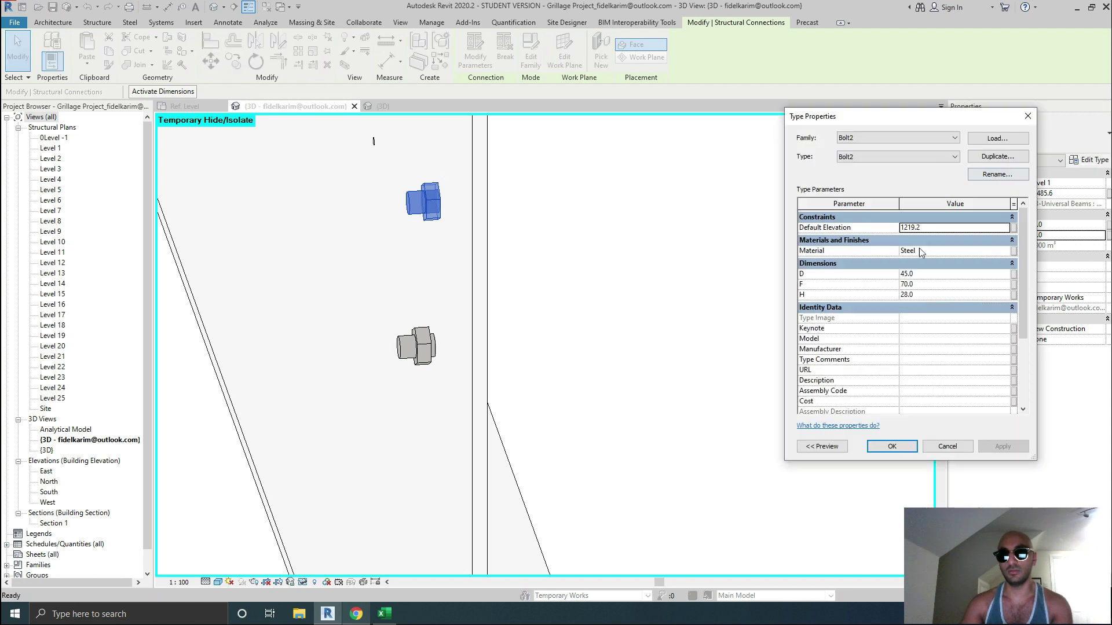
pyautogui.click(911, 158)
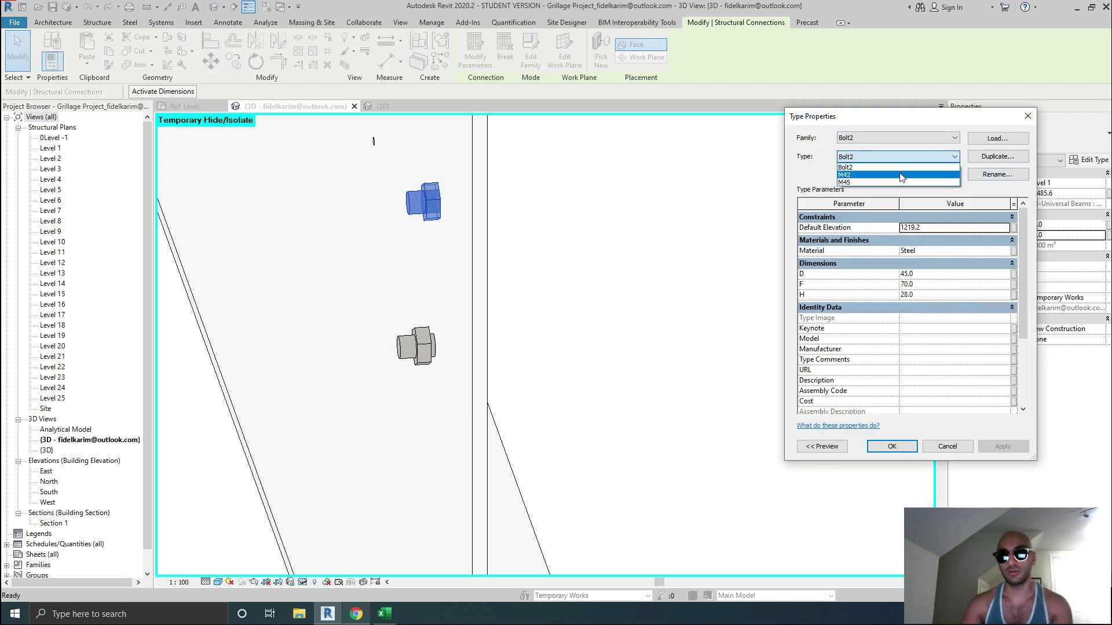
pyautogui.click(901, 175)
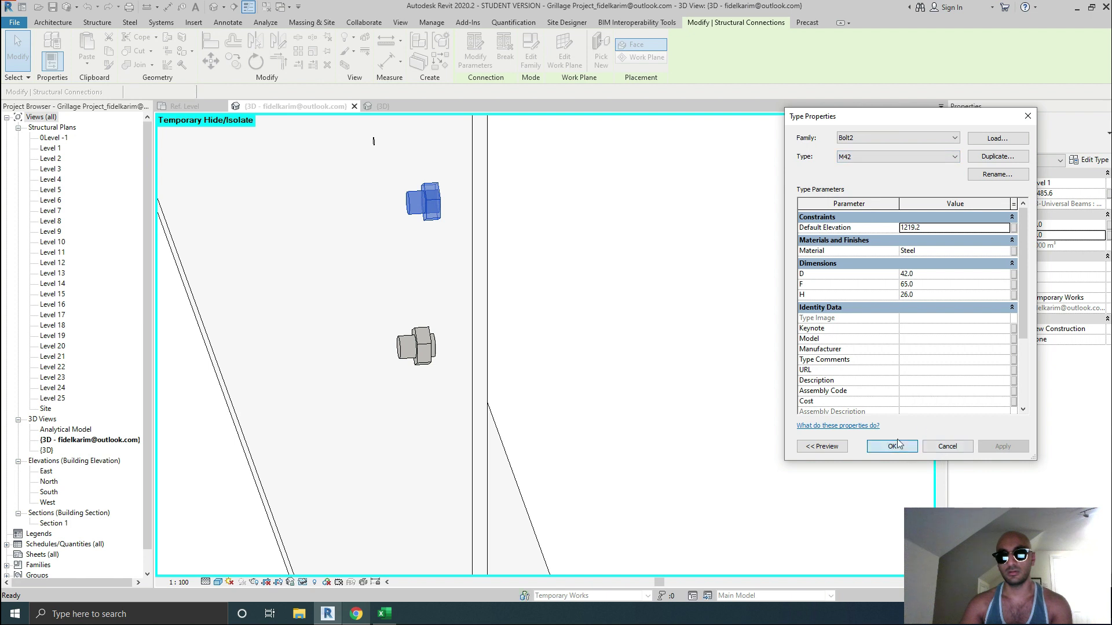
pyautogui.click(898, 447)
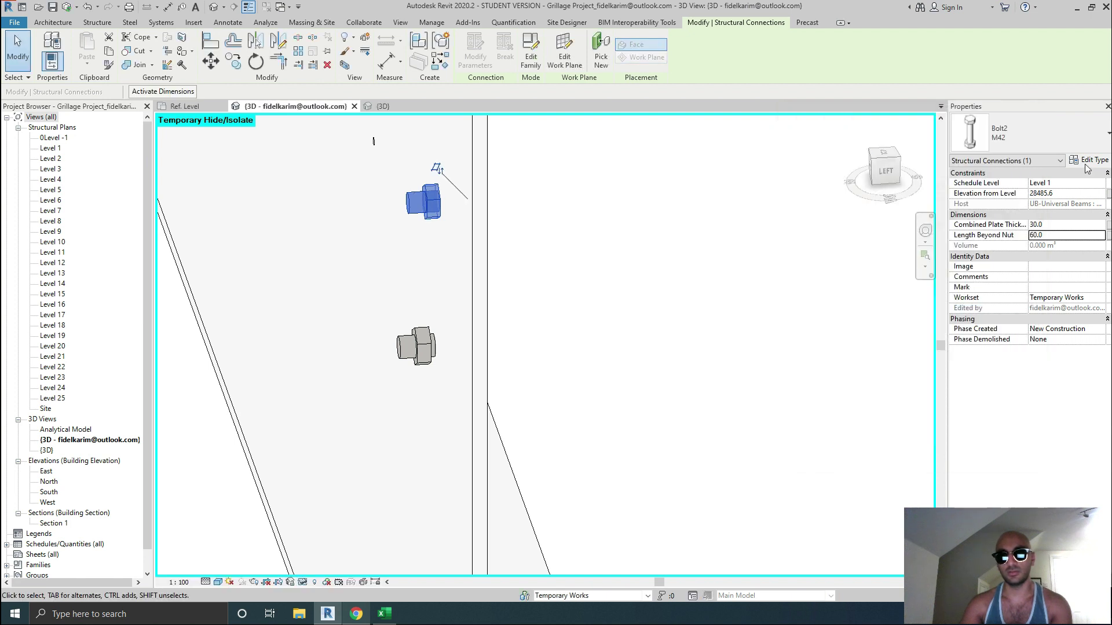
pyautogui.click(1086, 165)
pyautogui.click(1015, 117)
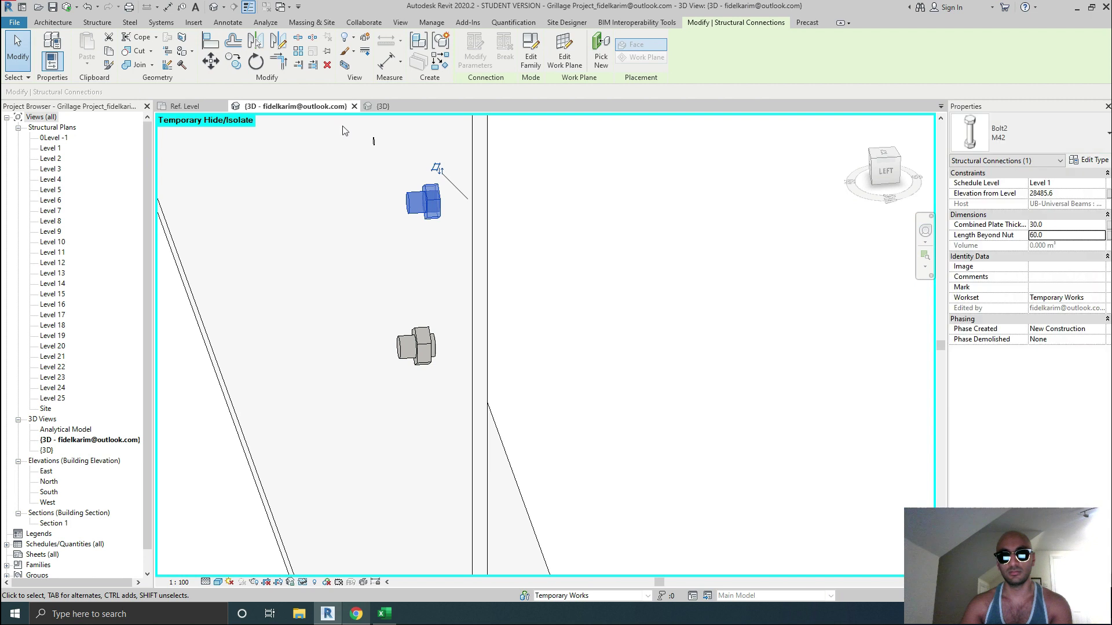
# Review the types and dimension parameters of the Bolt2 family and return to the Grillage project's 3D view.
pyautogui.click(381, 107)
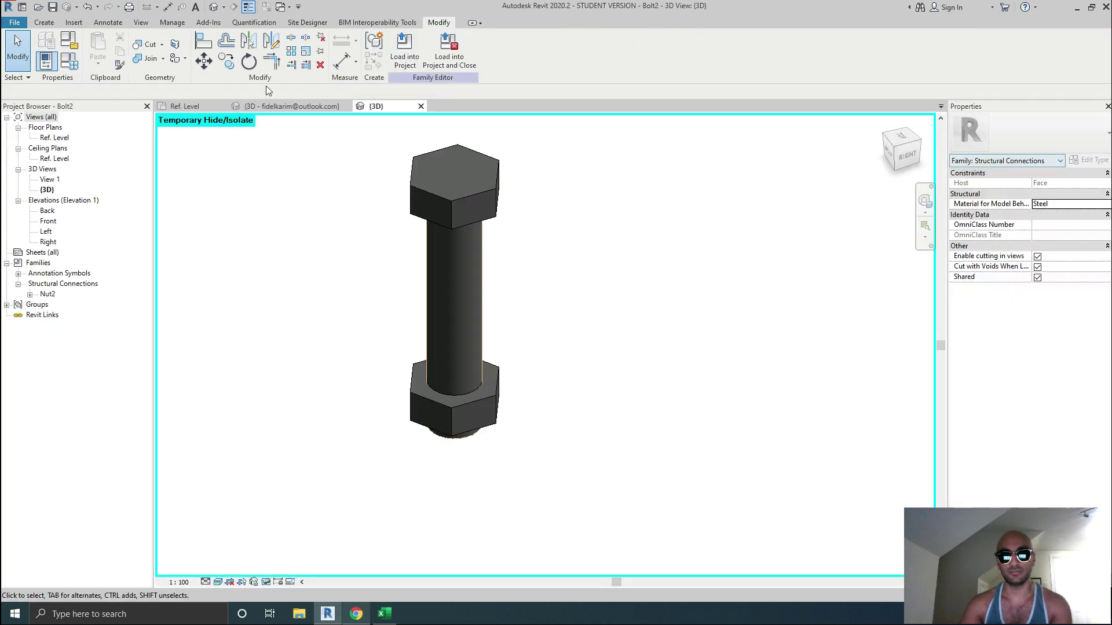
pyautogui.hotkey('ctrl', '1')
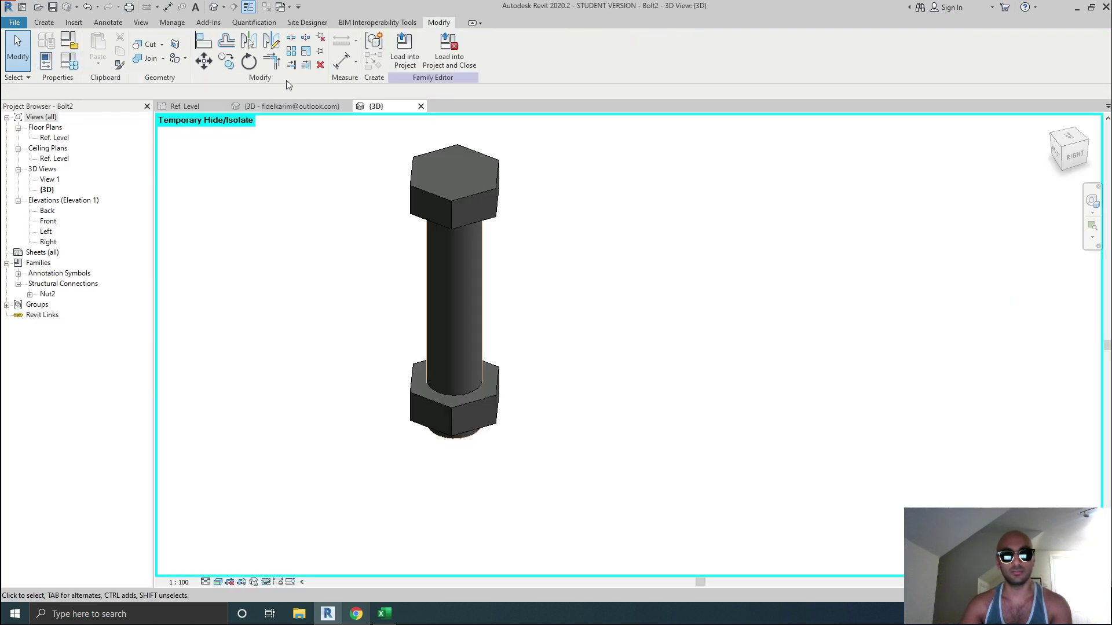
pyautogui.click(70, 60)
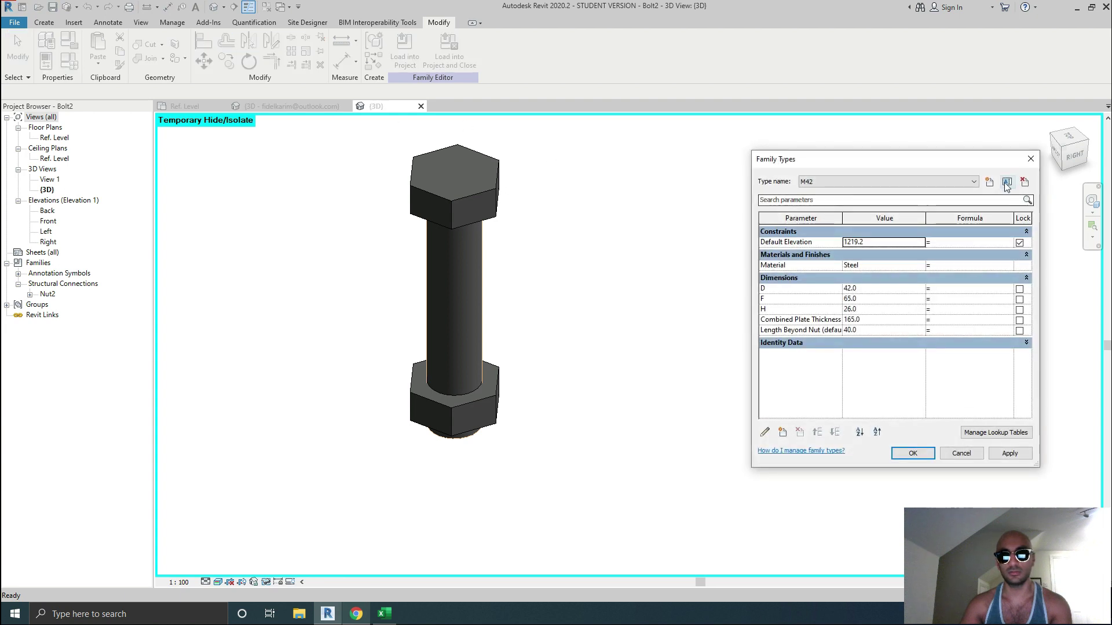
pyautogui.click(898, 181)
pyautogui.click(902, 180)
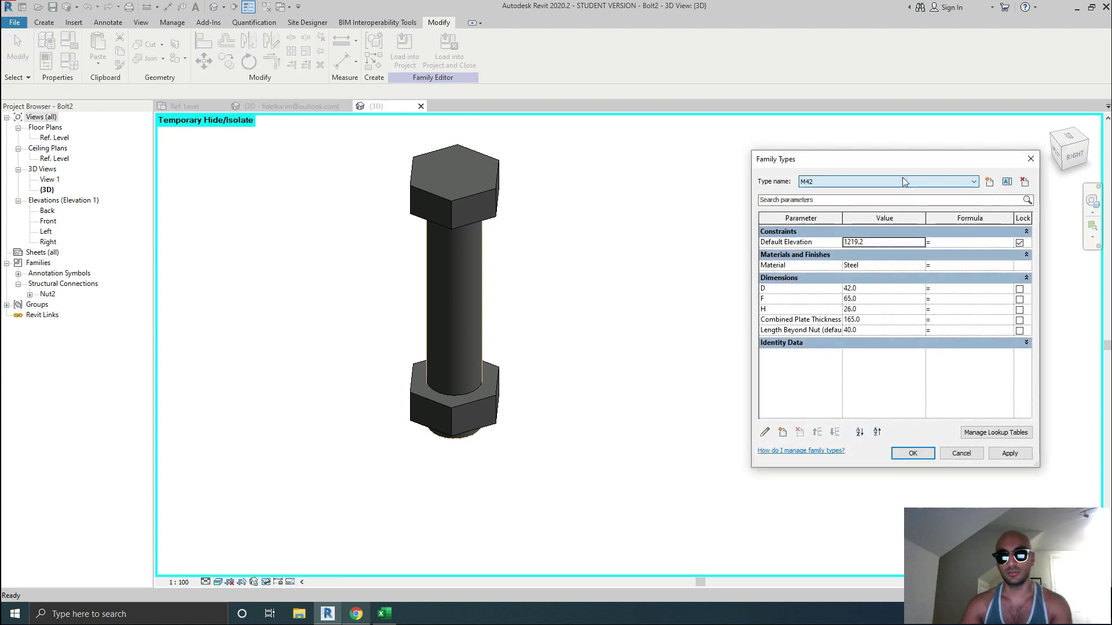
pyautogui.click(1030, 158)
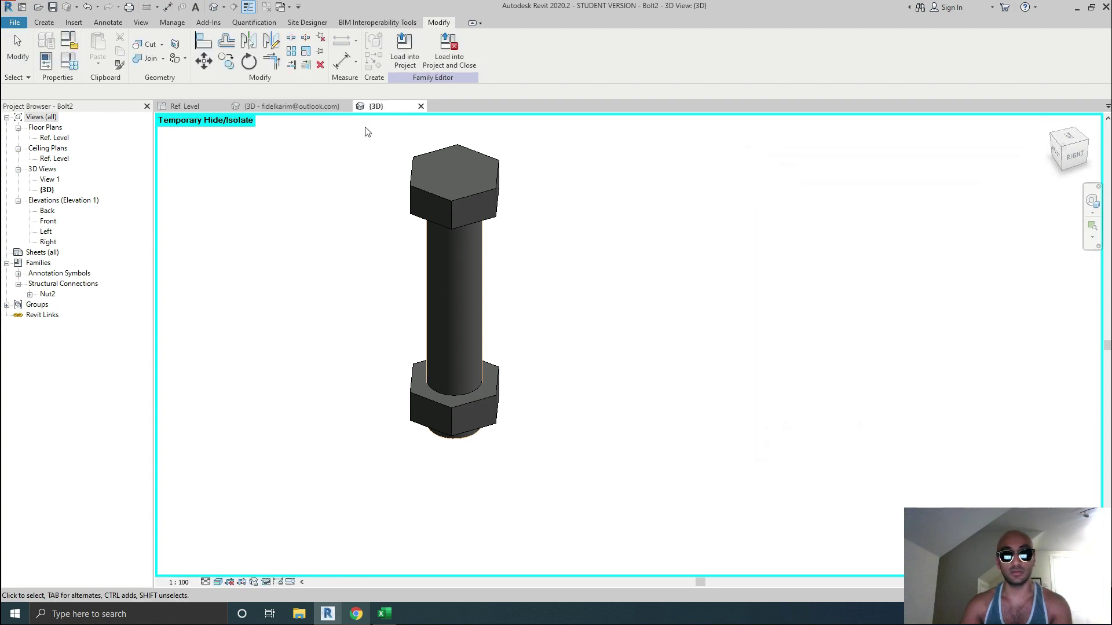
pyautogui.click(295, 106)
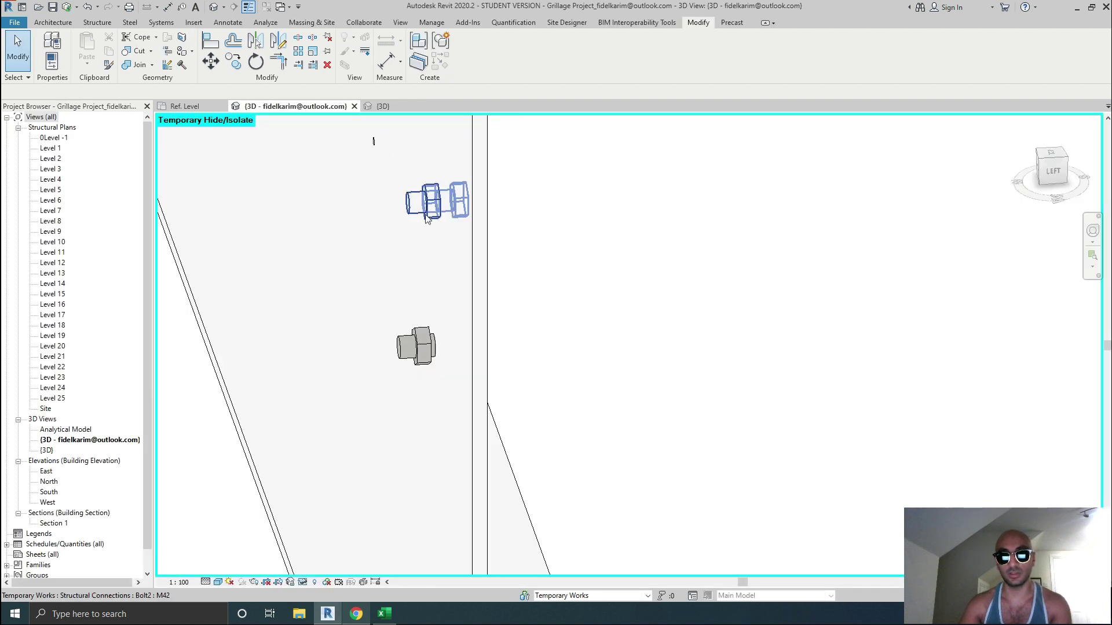
# Move the upper bolt a short distance across the beam's web, diagonally down toward the lower bolt's level.
pyautogui.click(425, 204)
pyautogui.keyDown('shift'); pyautogui.moveTo(499, 230); pyautogui.dragTo(442, 231, button='middle'); pyautogui.keyUp('shift')
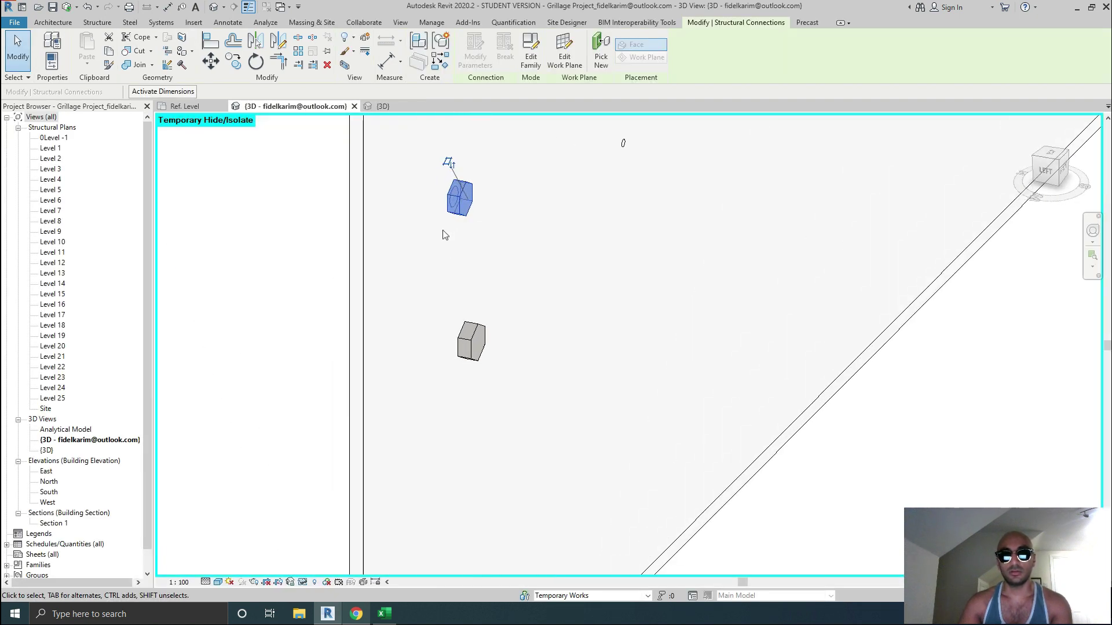
pyautogui.click(630, 313)
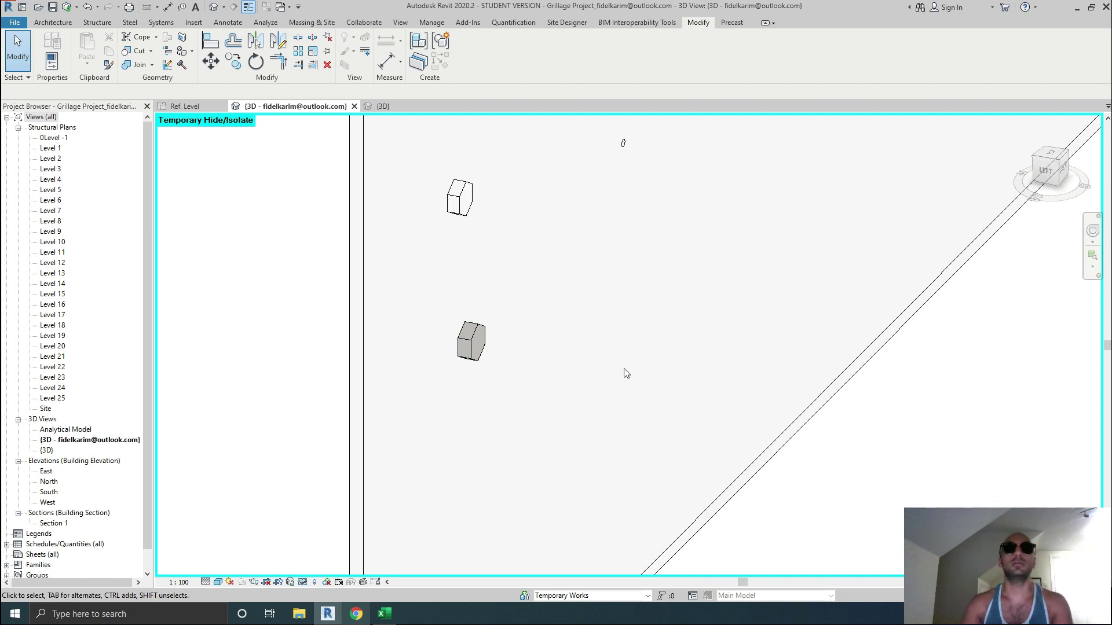
pyautogui.moveTo(460, 199); pyautogui.dragTo(525, 241)
pyautogui.click(855, 513)
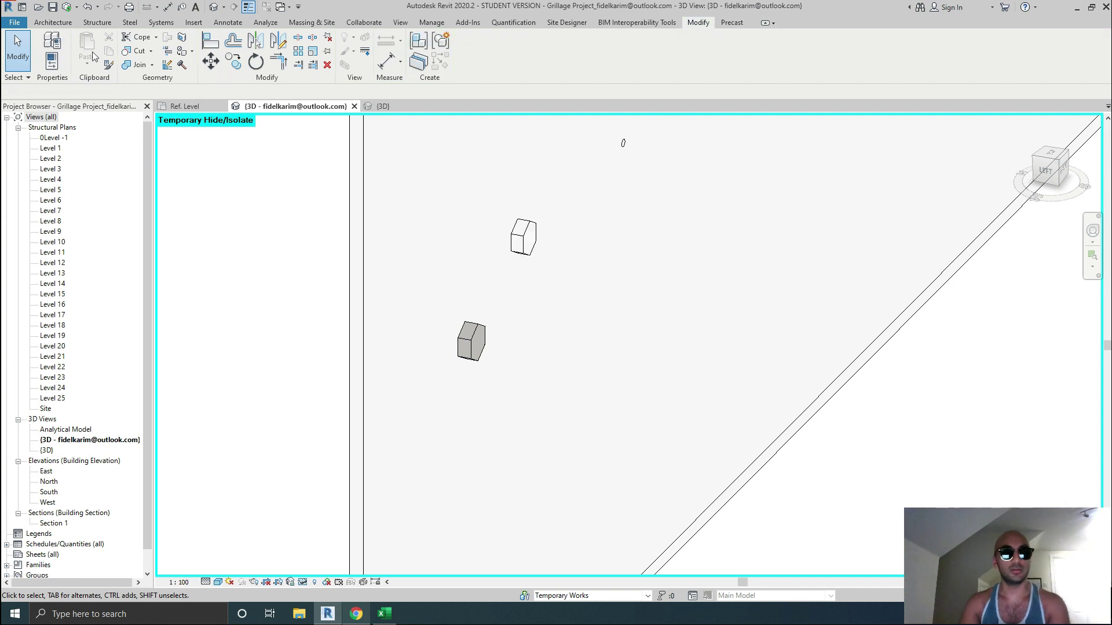
# Cut the UB1500x300x20 beam with the upper bolt.
pyautogui.click(135, 51)
pyautogui.click(355, 207)
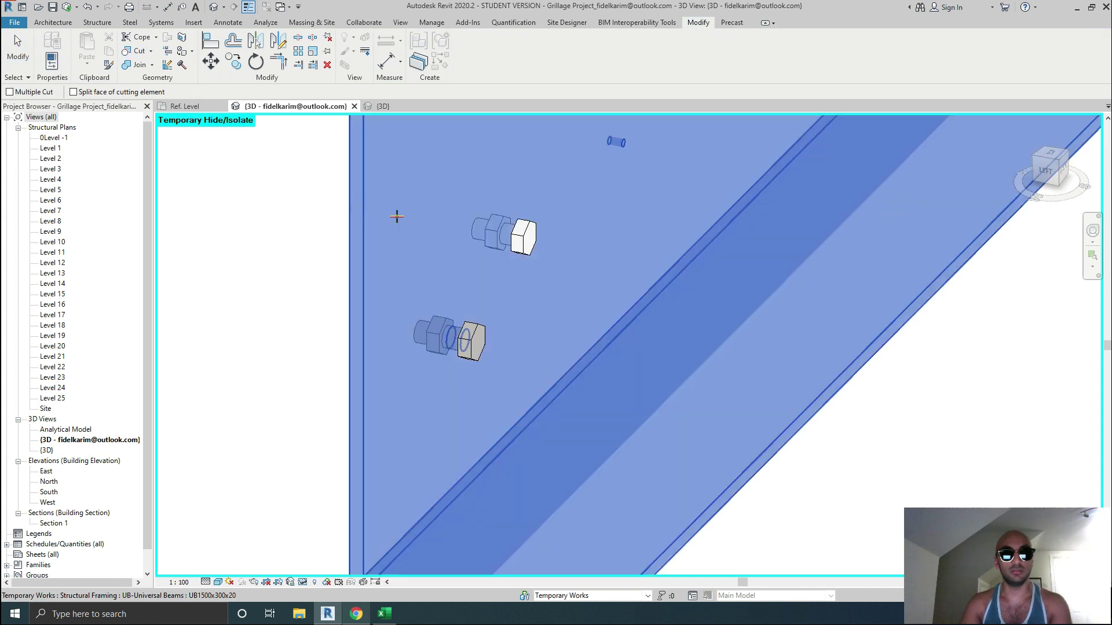
pyautogui.click(533, 231)
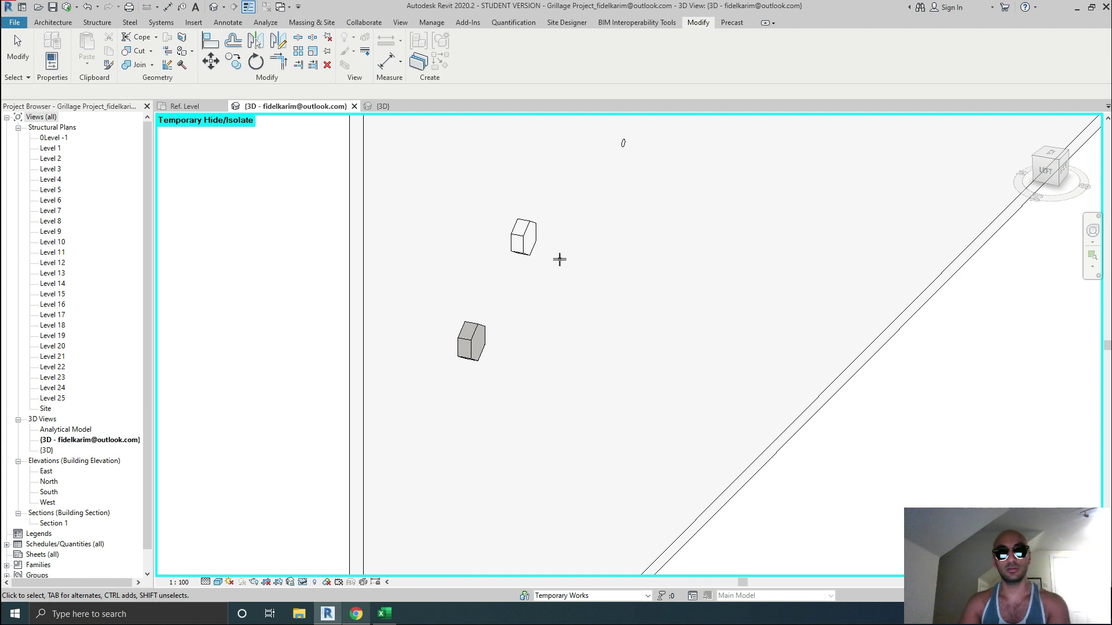
pyautogui.press('Escape')
# Isolate the beam to inspect its bolt holes, and undo the upper bolt's cut.
pyautogui.click(362, 288)
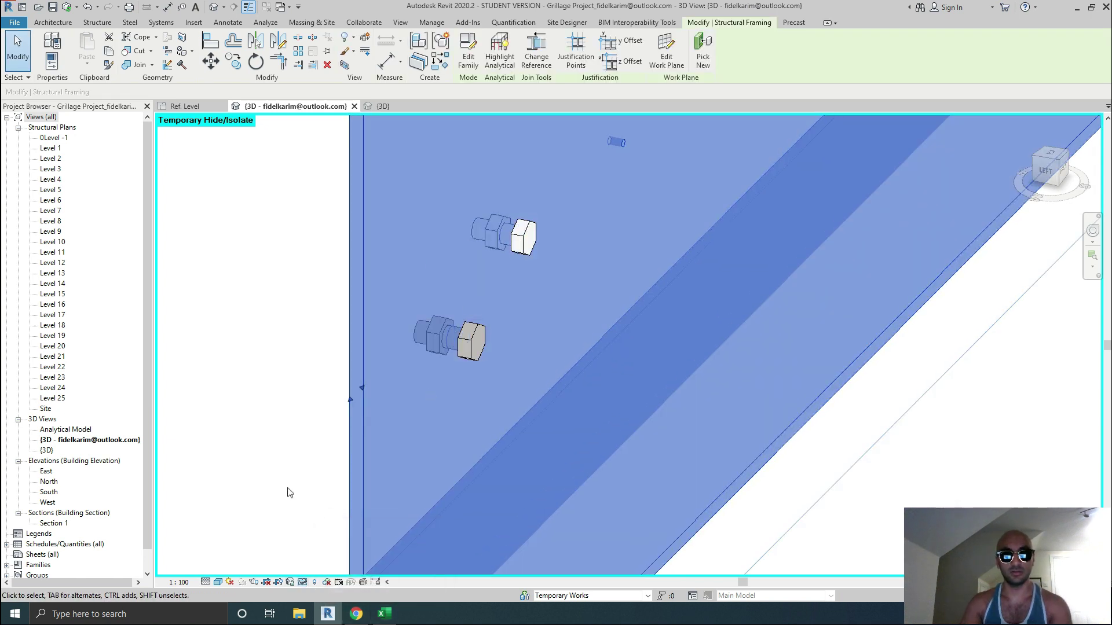
pyautogui.click(224, 353)
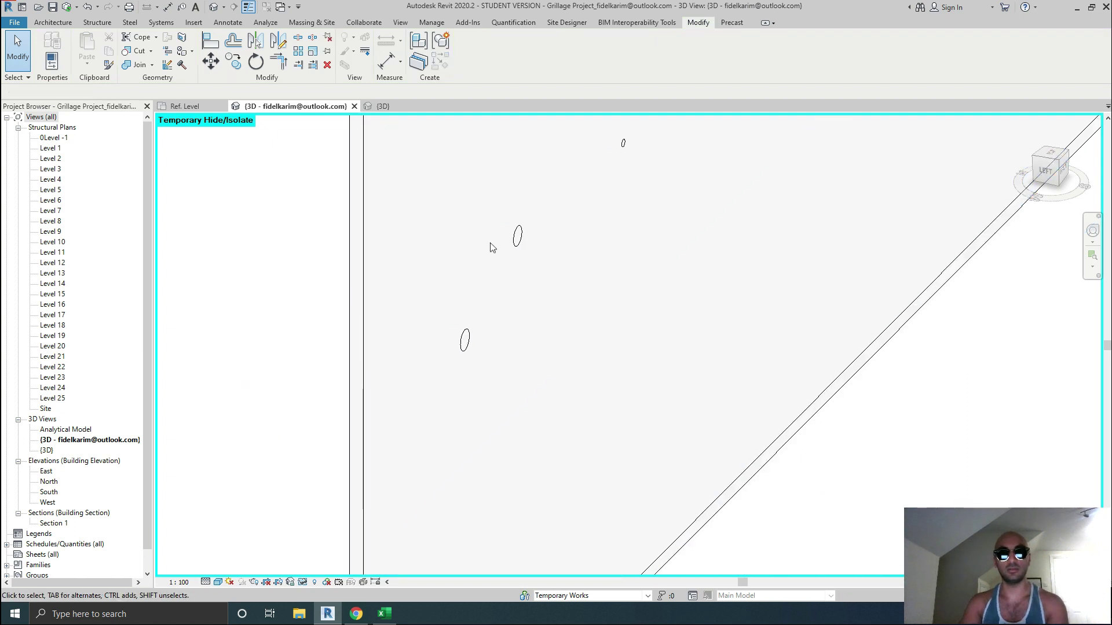
pyautogui.click(87, 7)
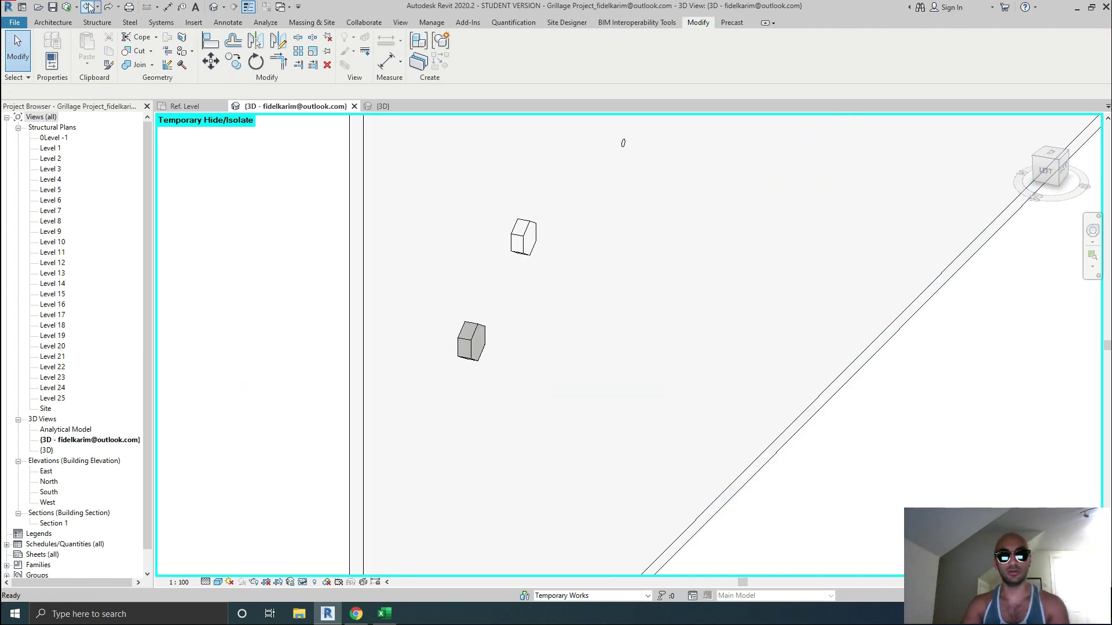
# Inspect the isolated beam and reset the temporary hide/isolate to show the whole structure around it.
pyautogui.click(364, 217)
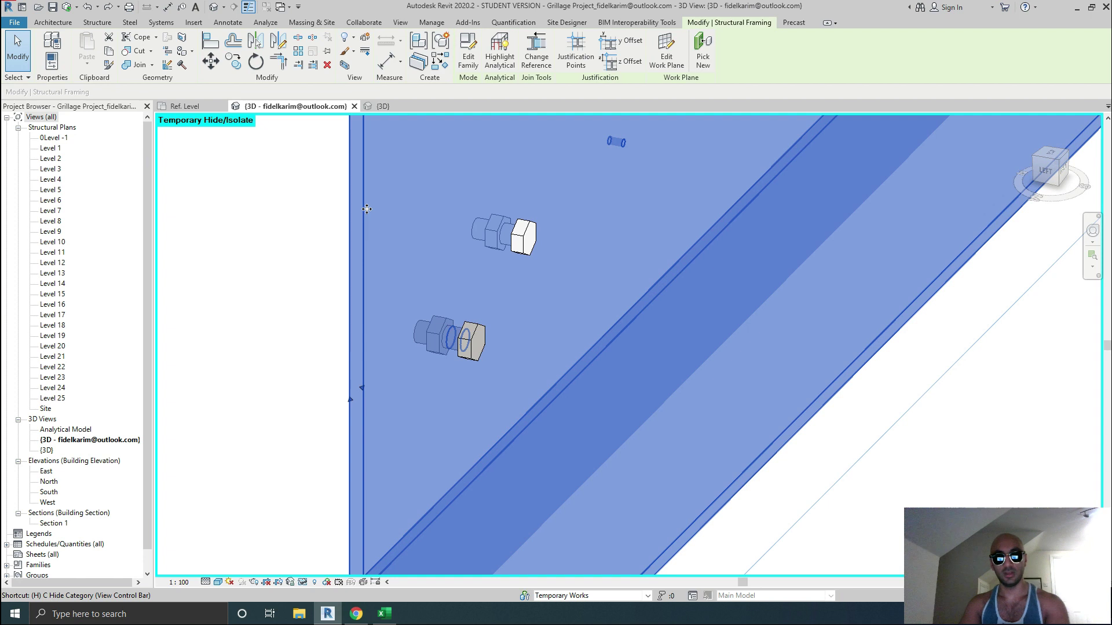
pyautogui.press('h')
pyautogui.press('r')
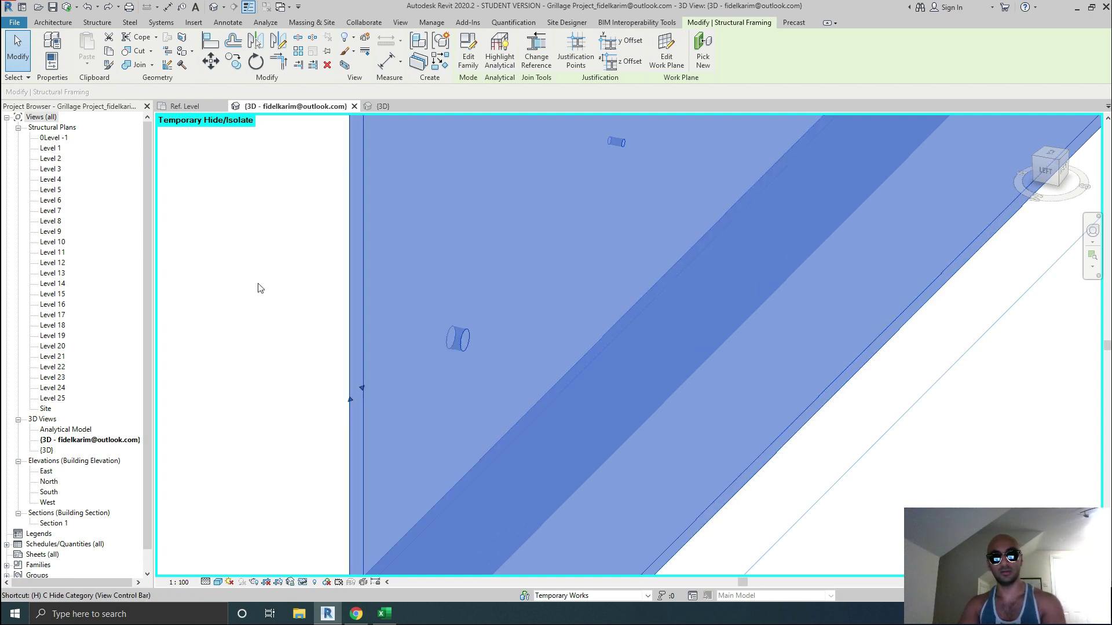
pyautogui.keyDown('shift'); pyautogui.moveTo(404, 275); pyautogui.dragTo(342, 216, button='middle'); pyautogui.keyUp('shift')
pyautogui.scroll(5, 341, 216)
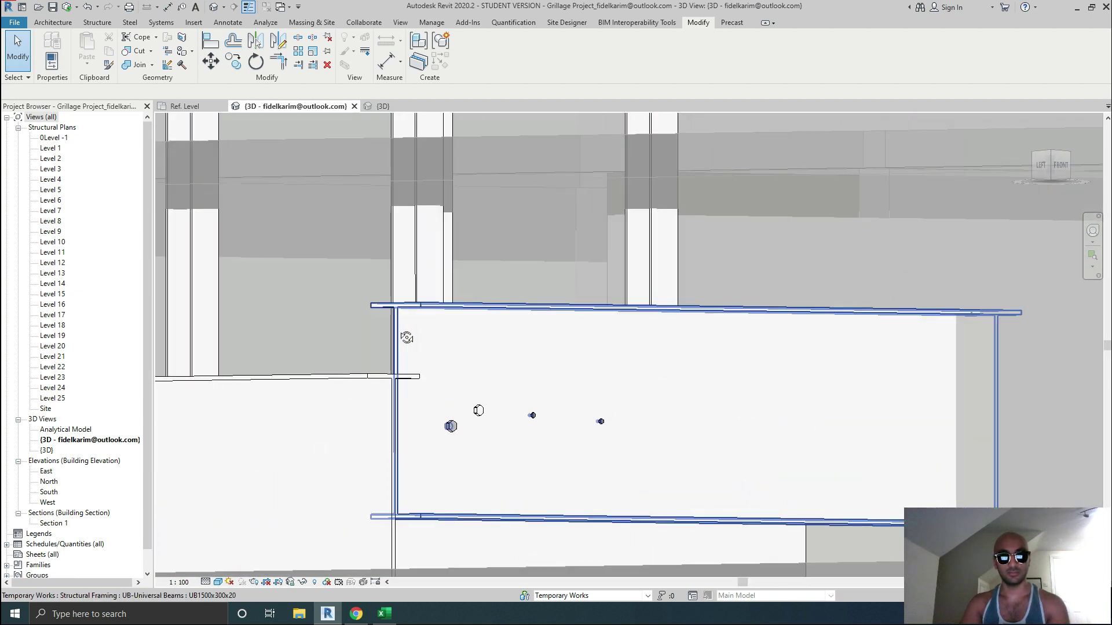
# Set the z offset value of the bolted UB1500x300x20 beam to 0 in its instance properties.
pyautogui.click(484, 416)
pyautogui.moveTo(472, 398); pyautogui.dragTo(422, 322, button='middle')
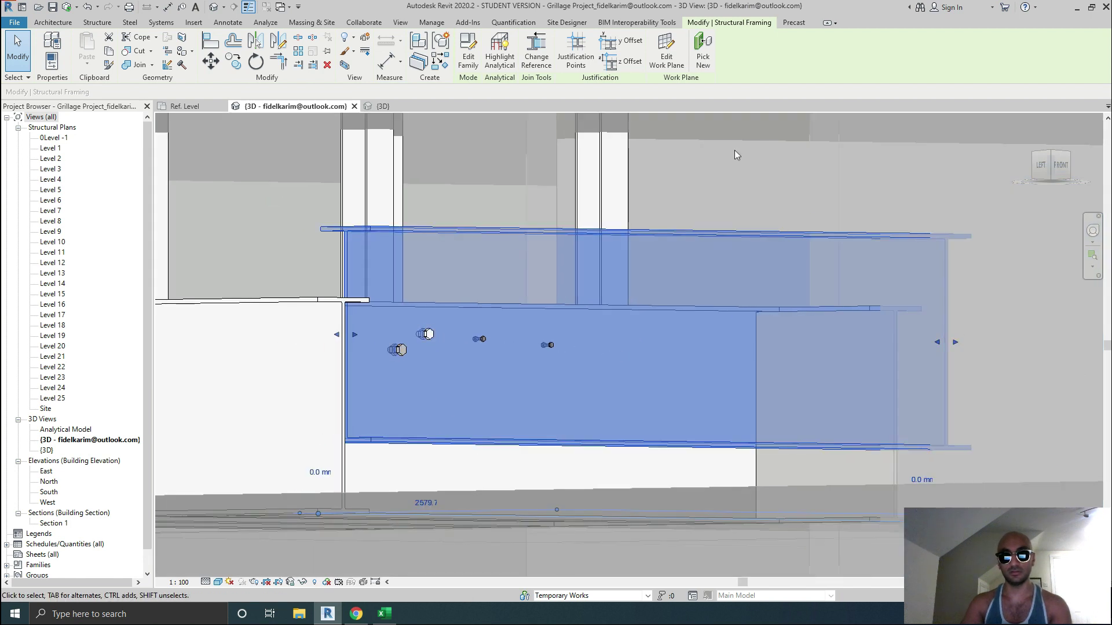
pyautogui.click(52, 41)
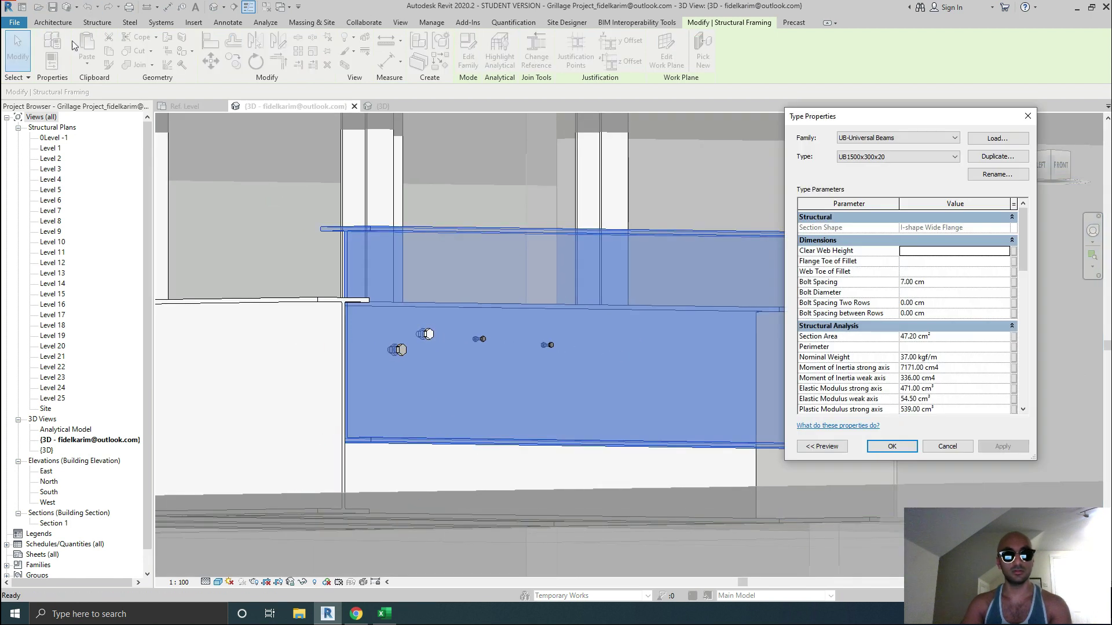
pyautogui.click(1027, 116)
pyautogui.click(53, 61)
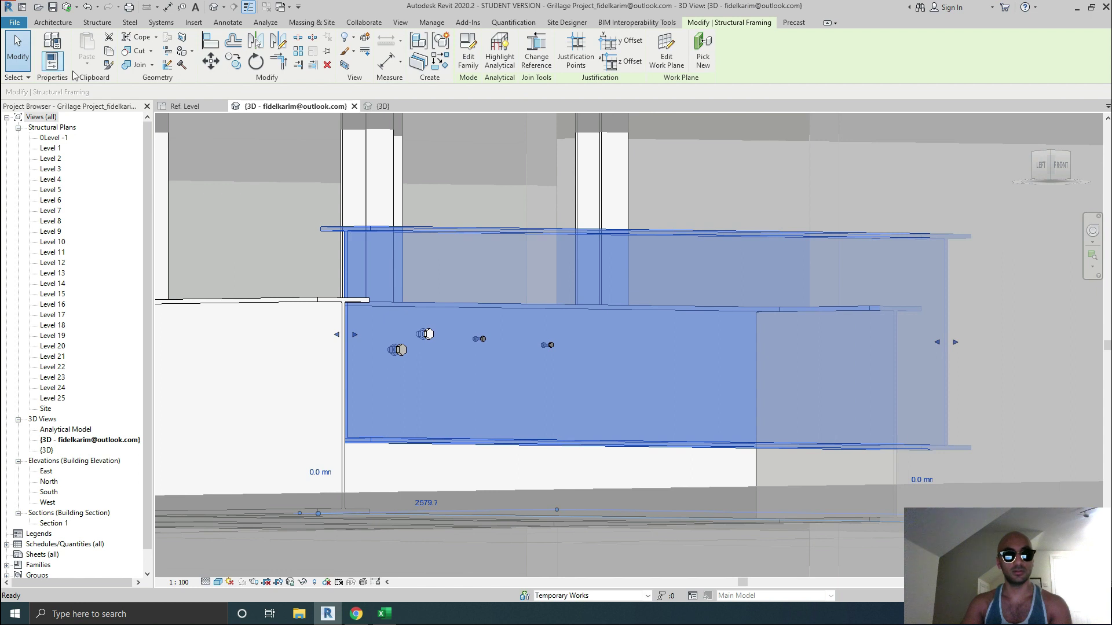
pyautogui.click(1055, 342)
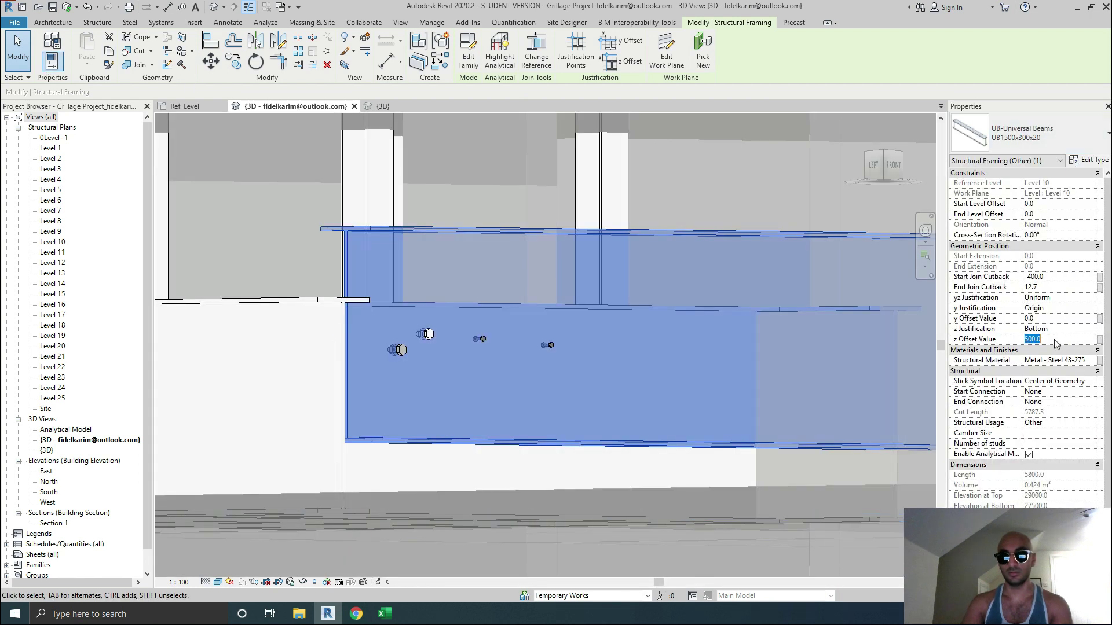
pyautogui.write('0')
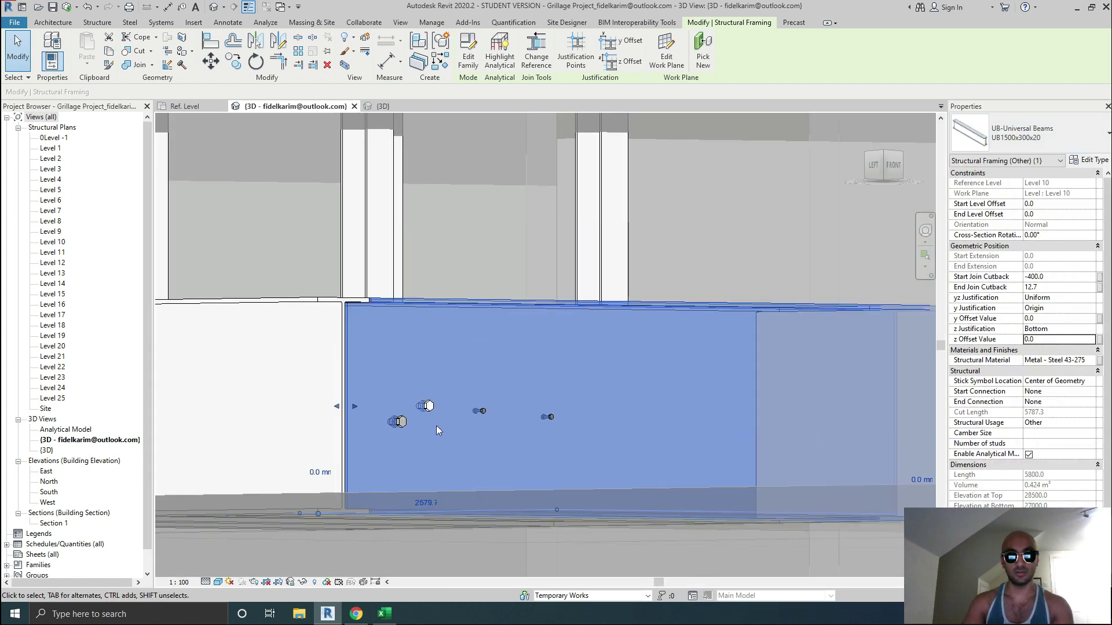
pyautogui.press('Escape')
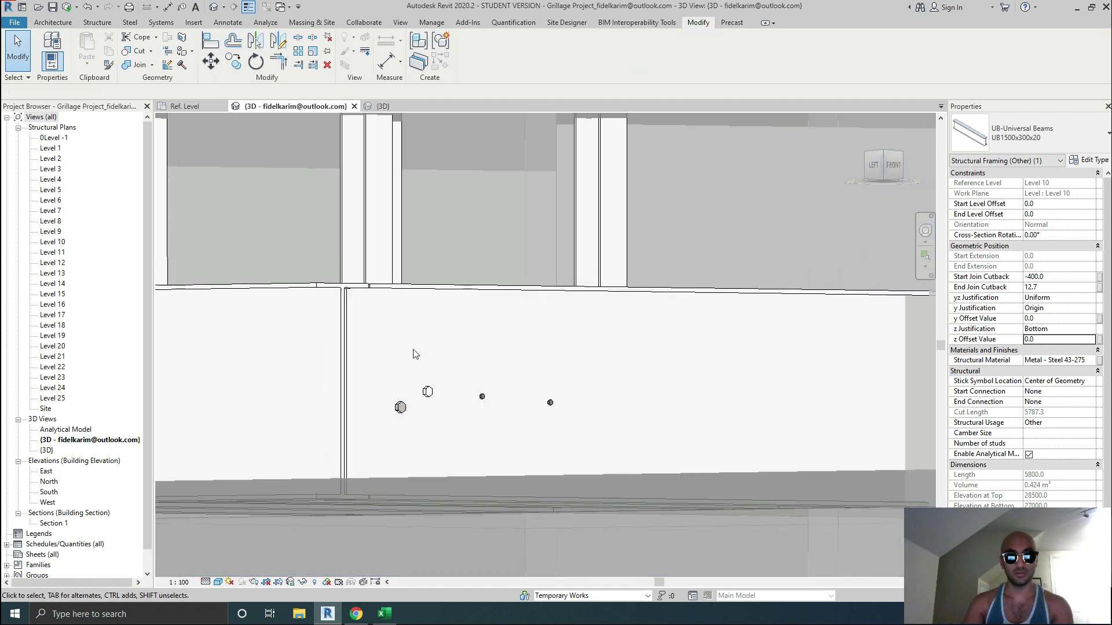